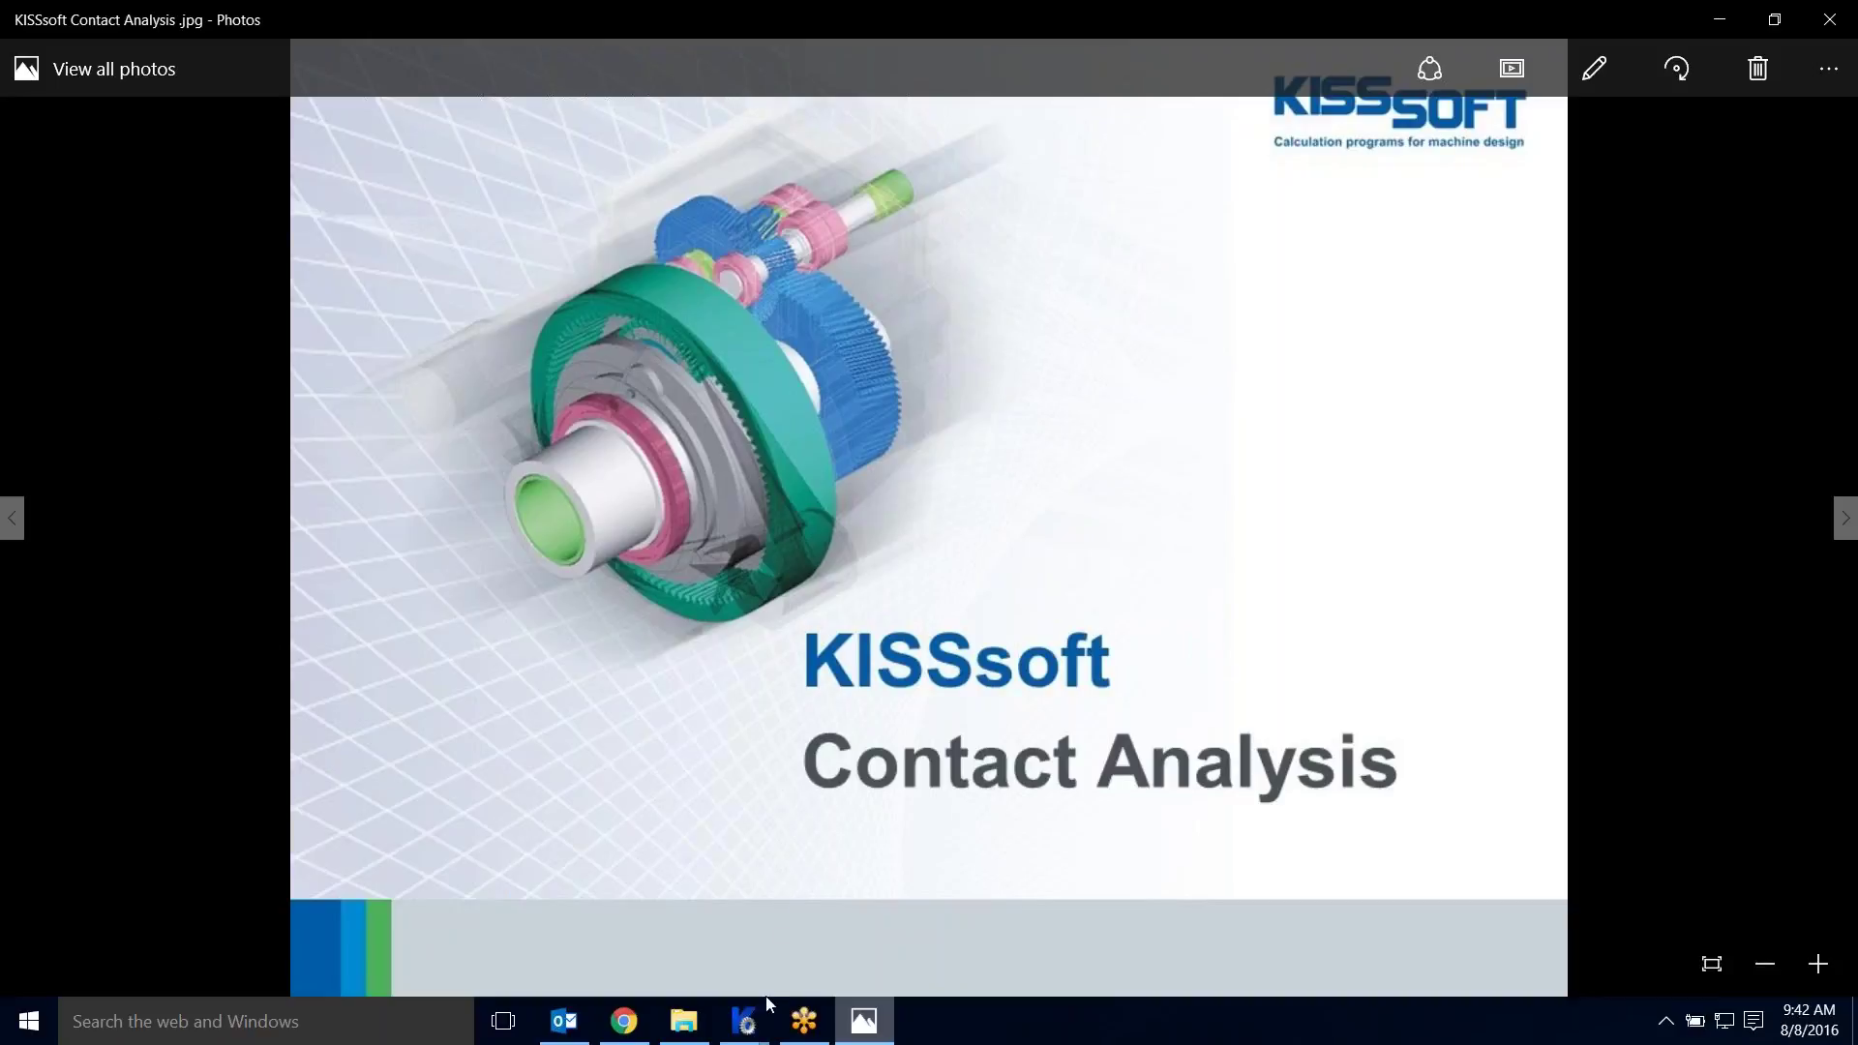
# Step: Switch from Windows Photos to the KISSsoft gear pair file Contact Analysis Part 1
pyautogui.moveTo(755, 1024)
pyautogui.click(600, 909)
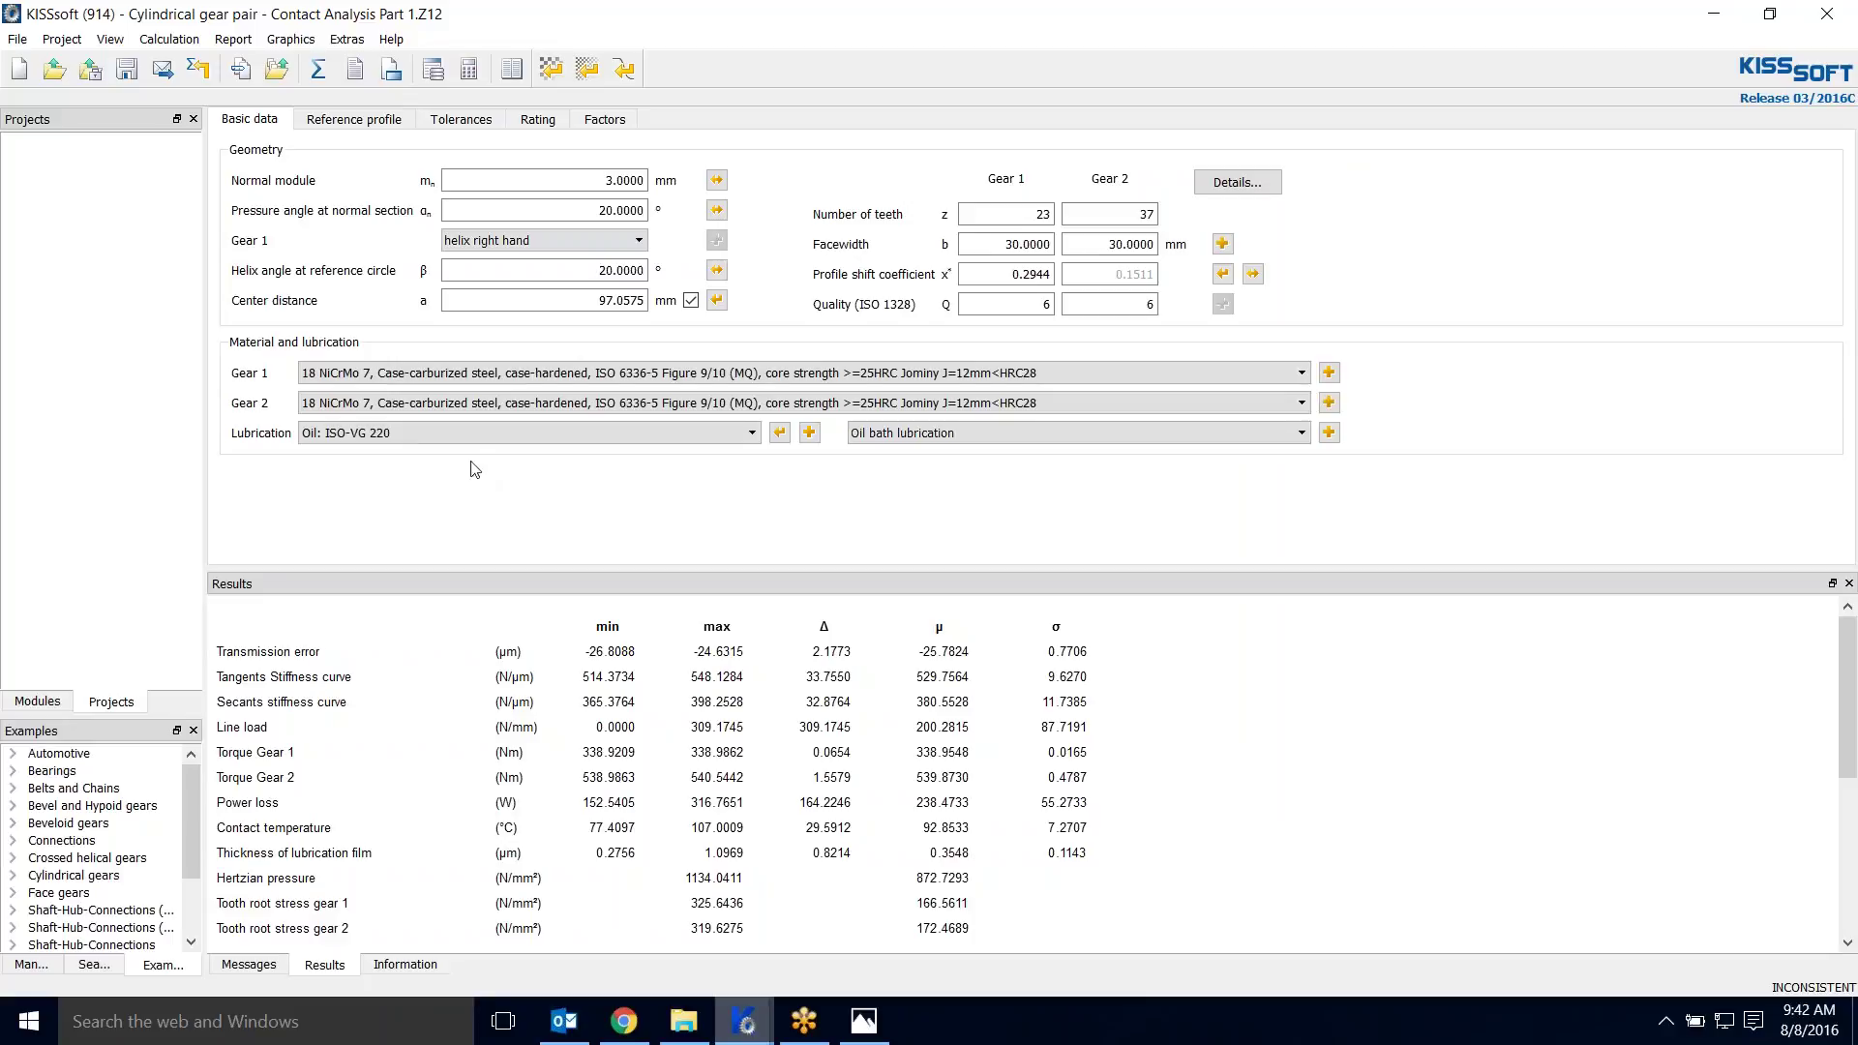
# Step: Add Modifications and Contact analysis to the calculation, then switch off load distribution from load factors
pyautogui.click(165, 41)
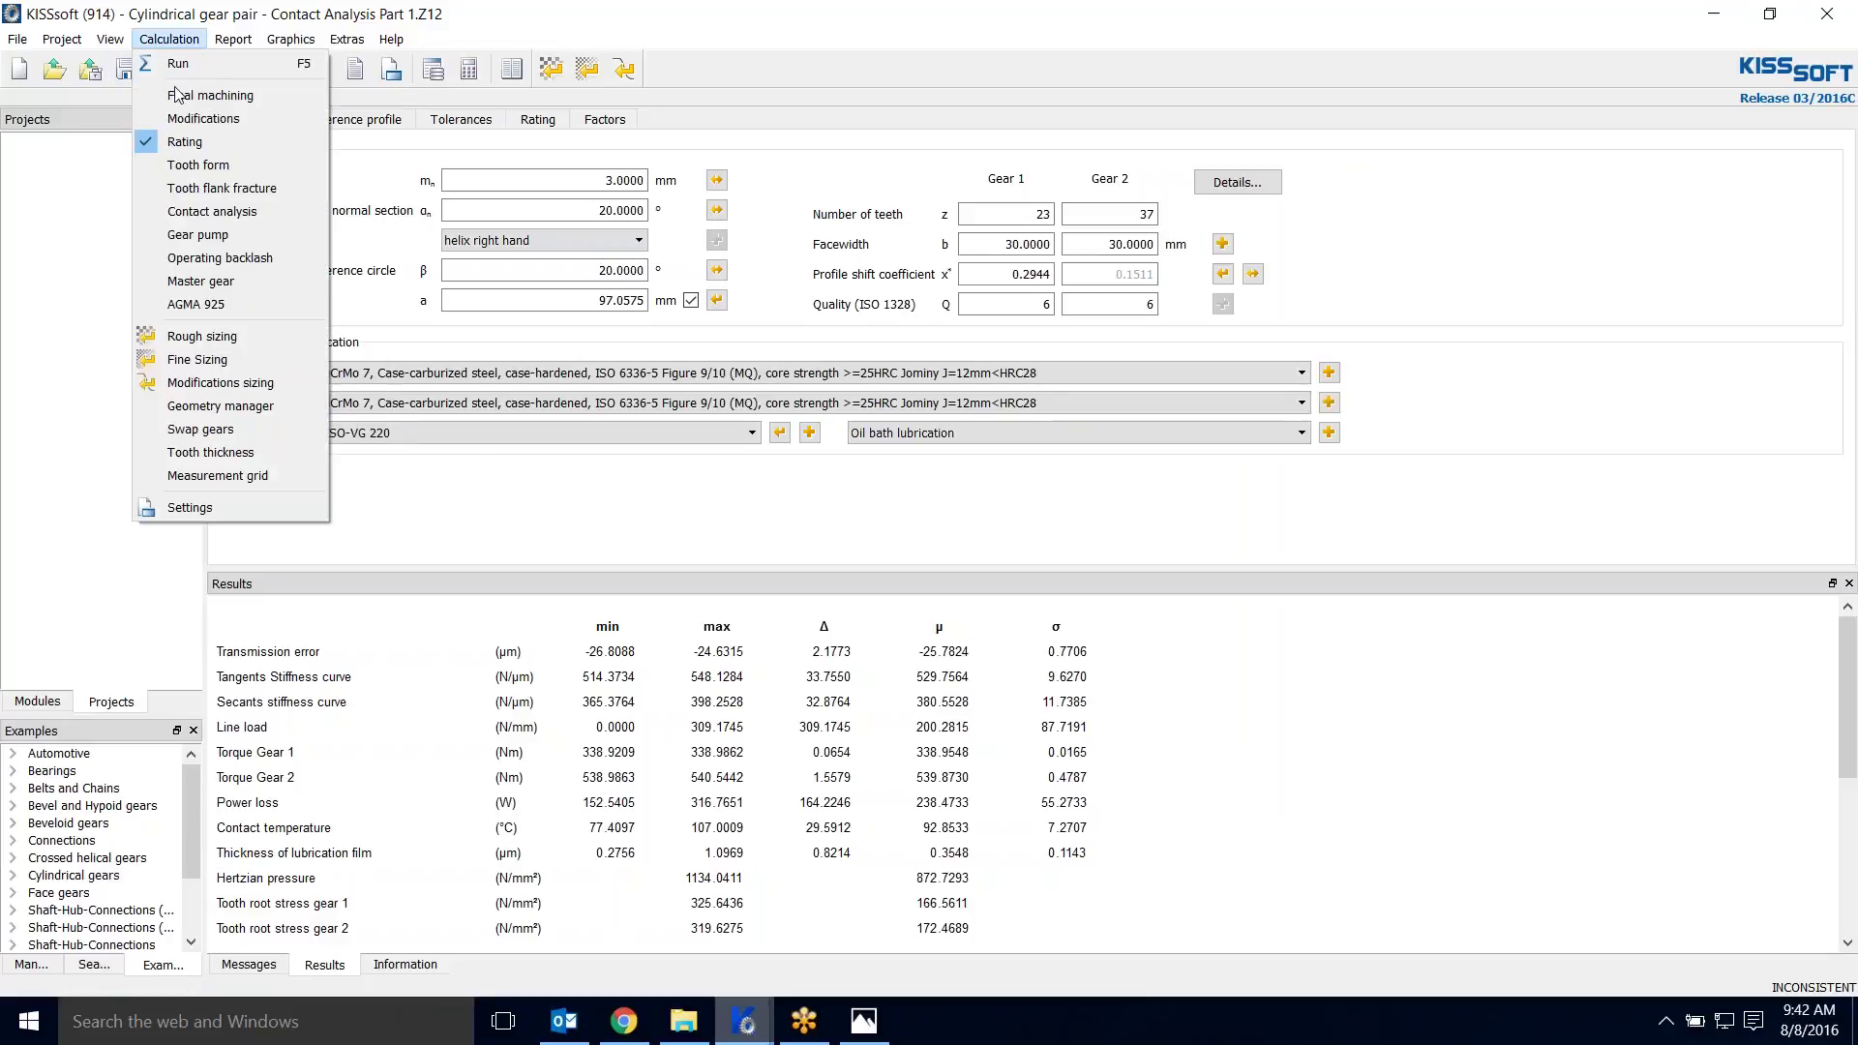
pyautogui.click(204, 119)
pyautogui.click(170, 39)
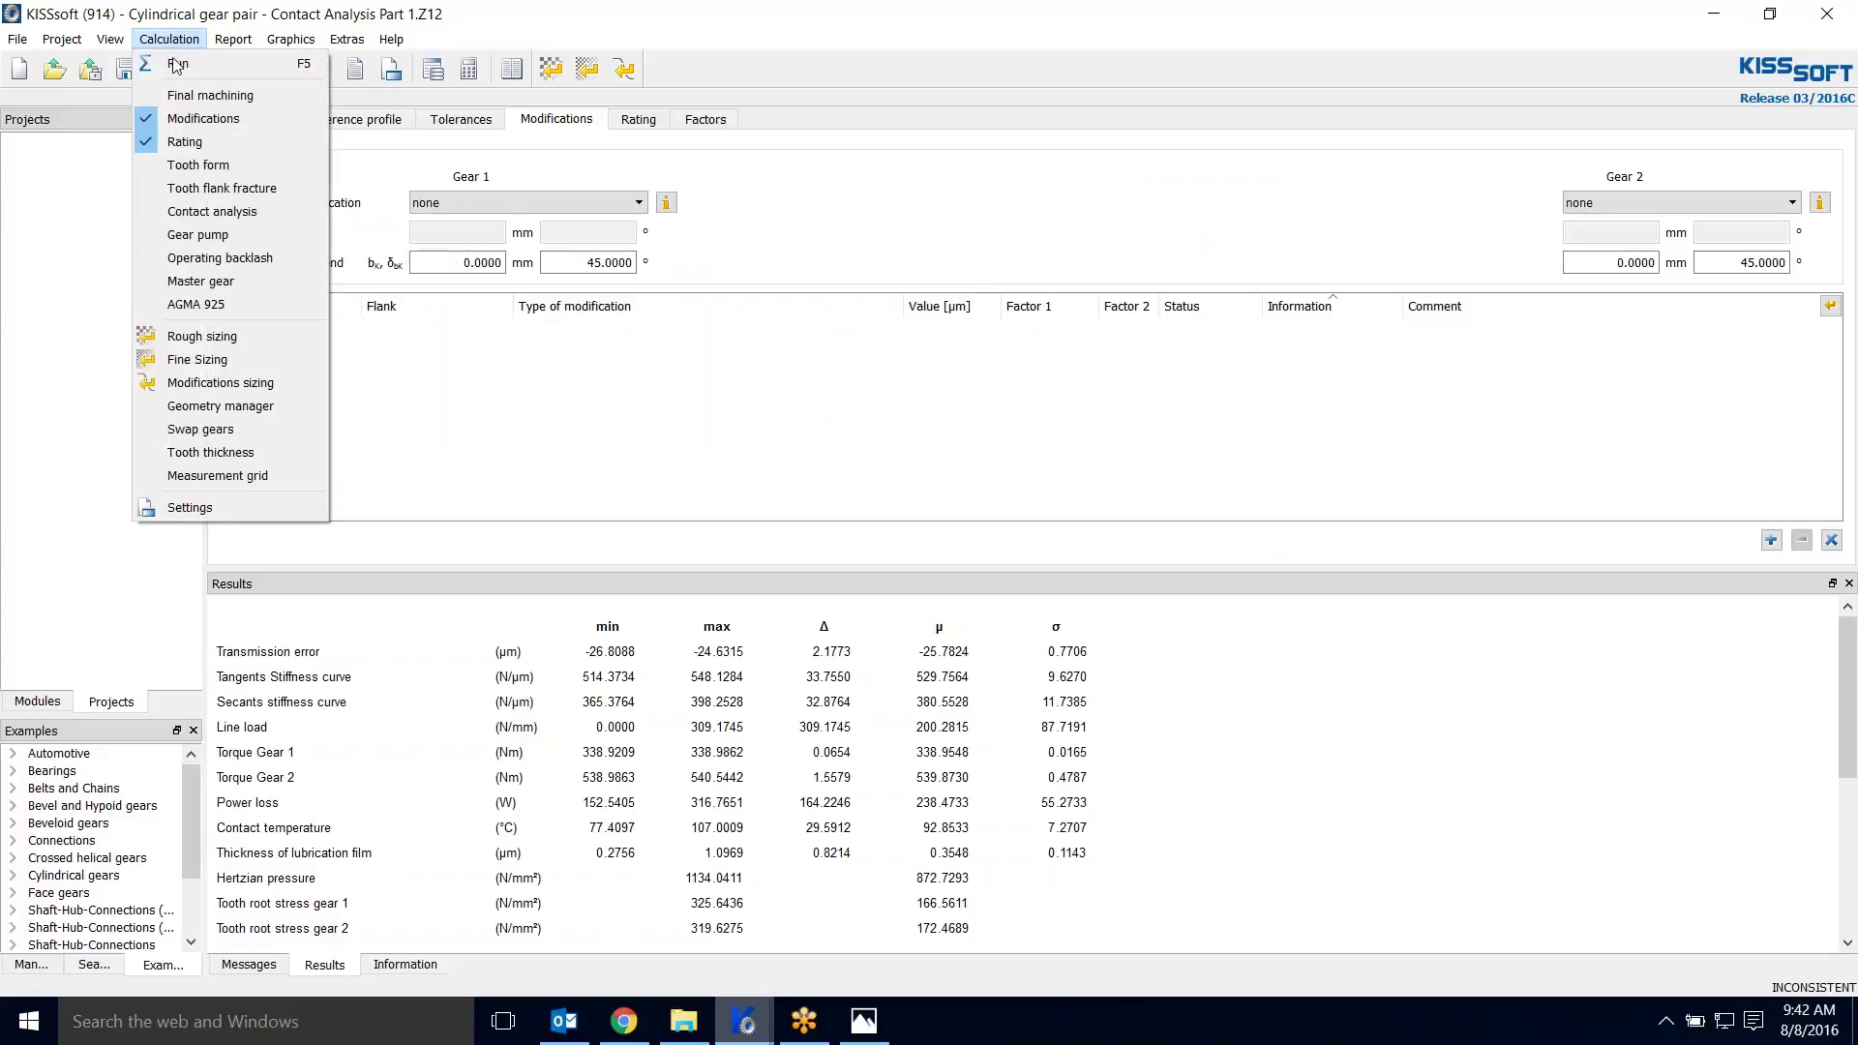
pyautogui.click(202, 212)
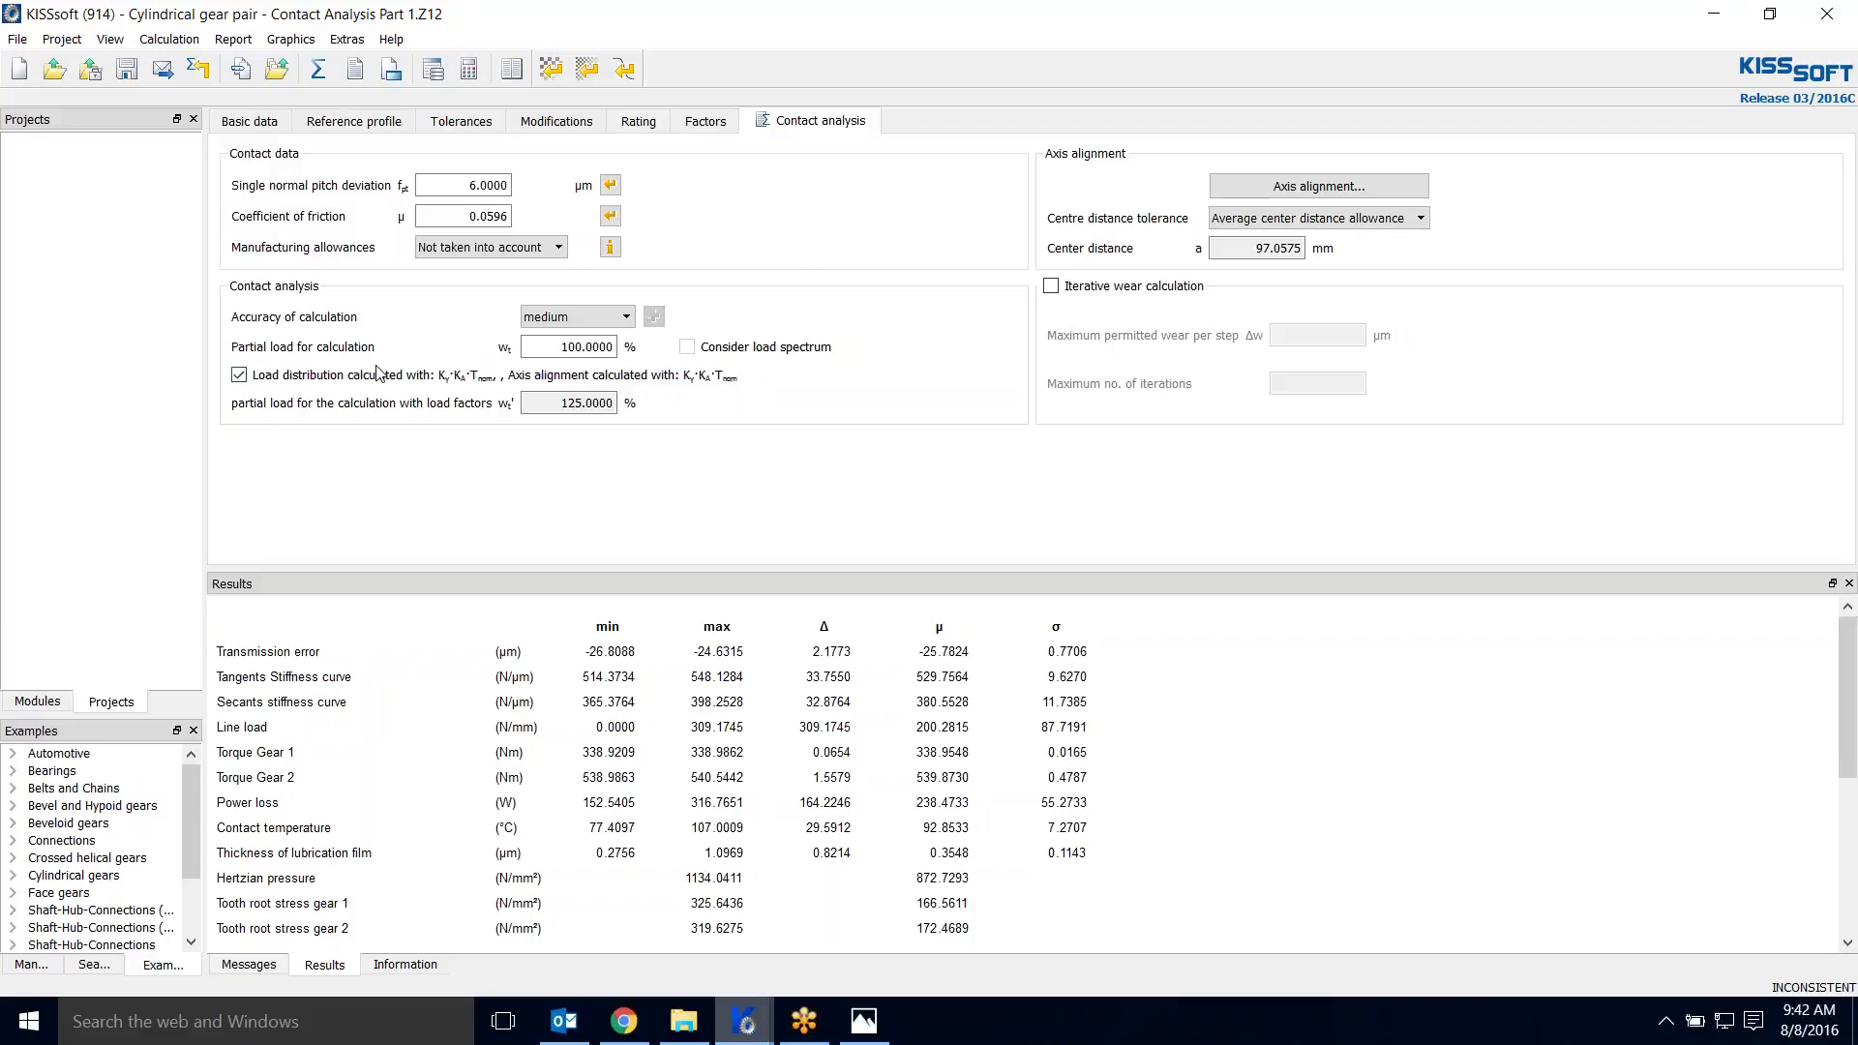
pyautogui.click(240, 376)
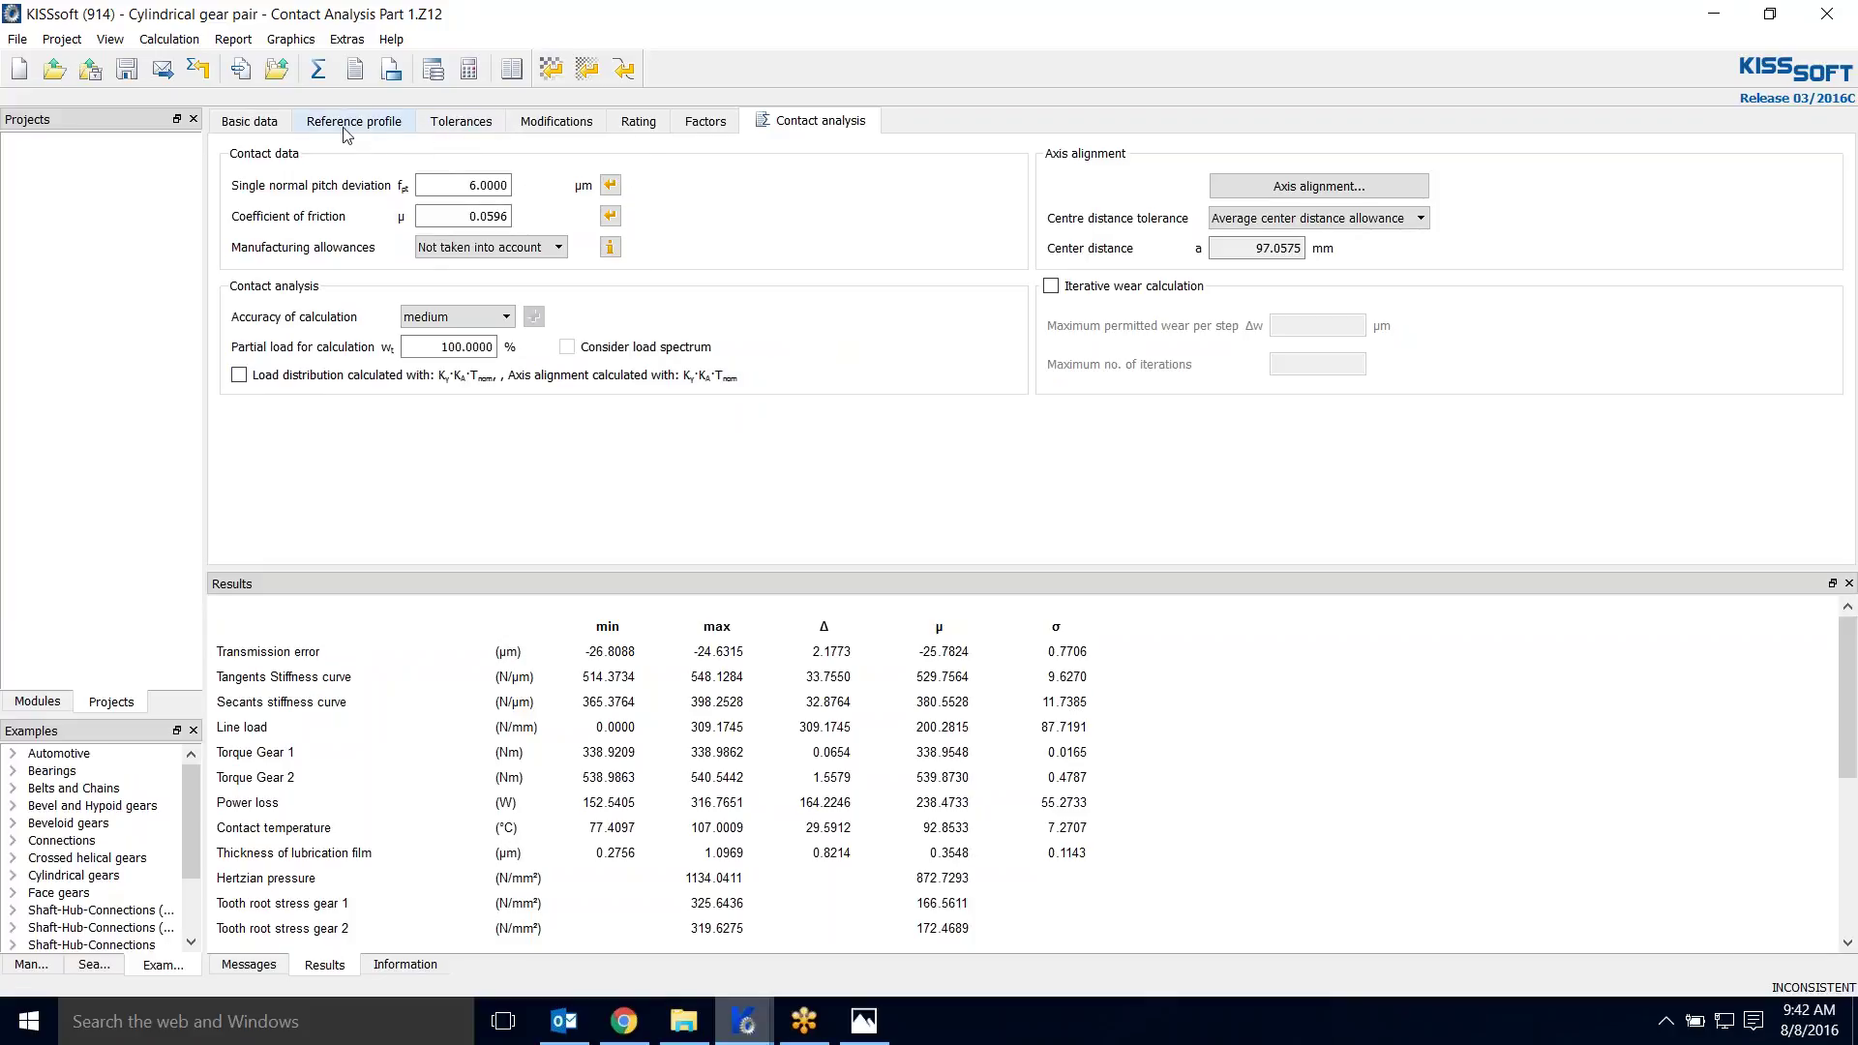
# Step: Rerun the contact analysis without load factors and review axis alignment settings without changing them
pyautogui.click(317, 70)
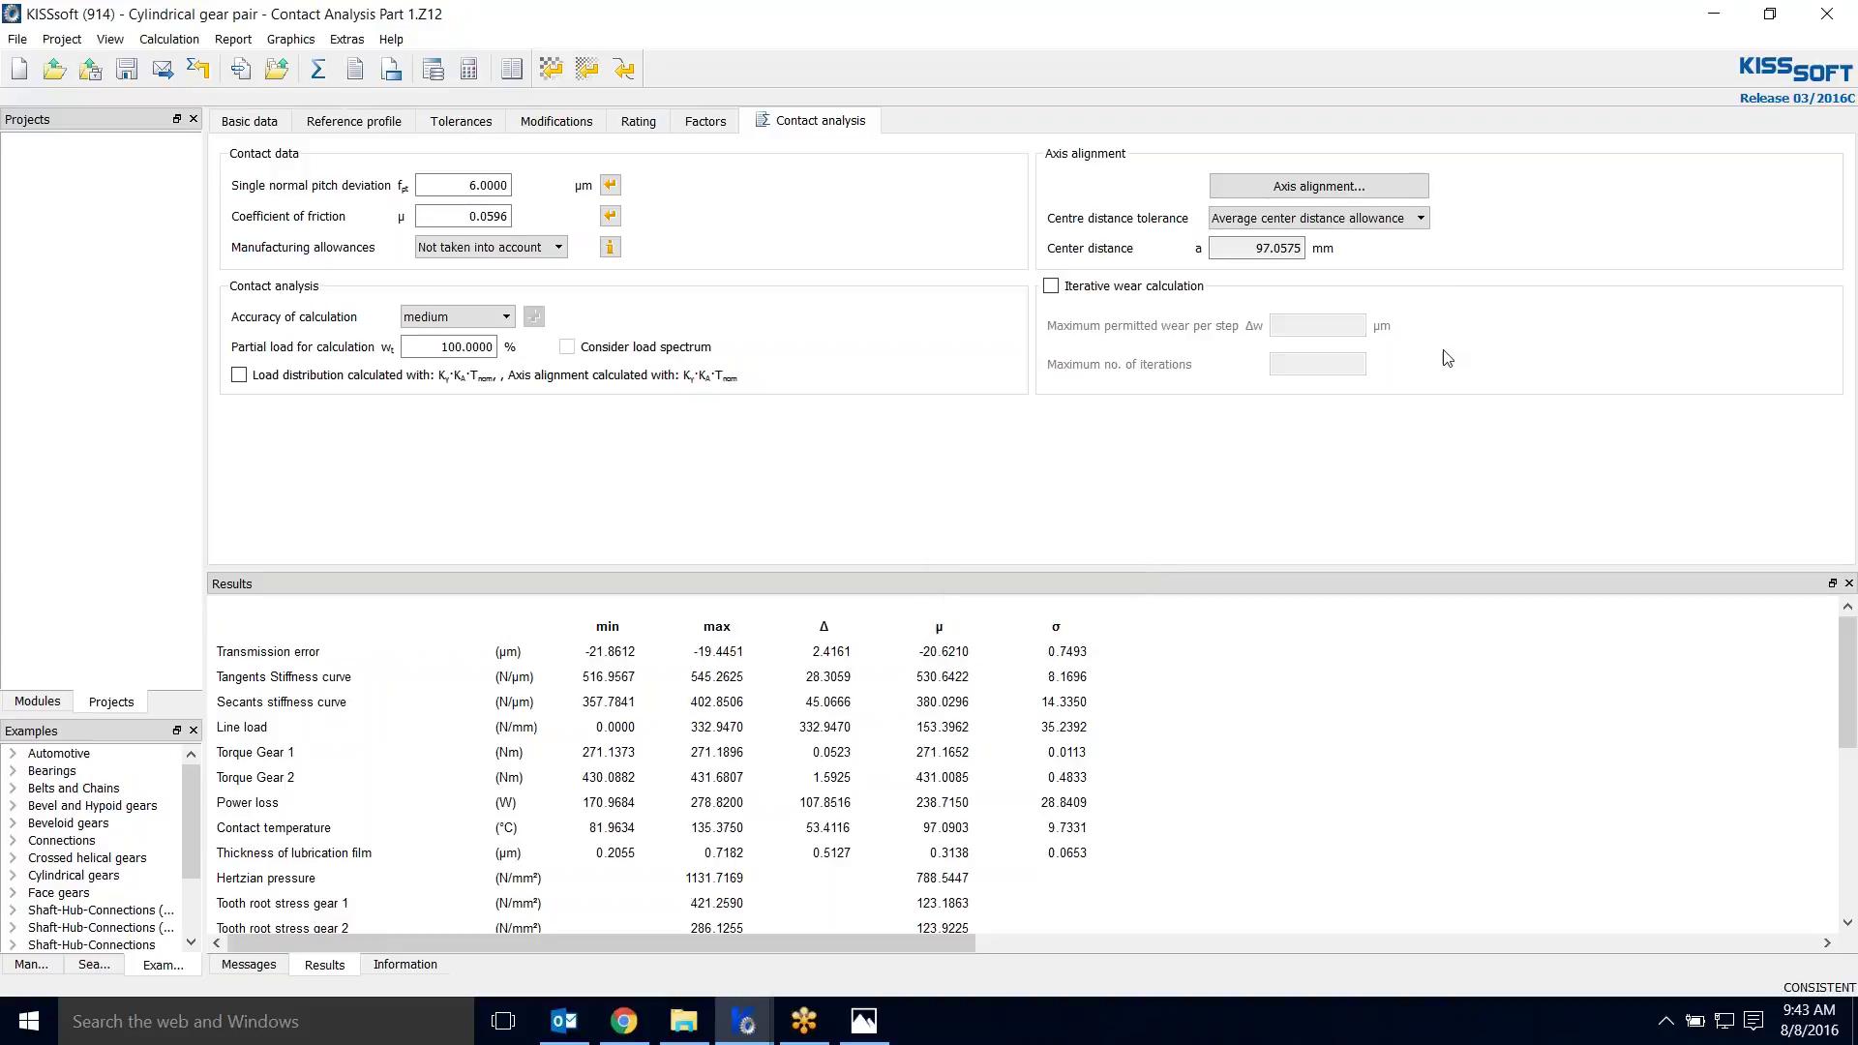
pyautogui.click(1413, 190)
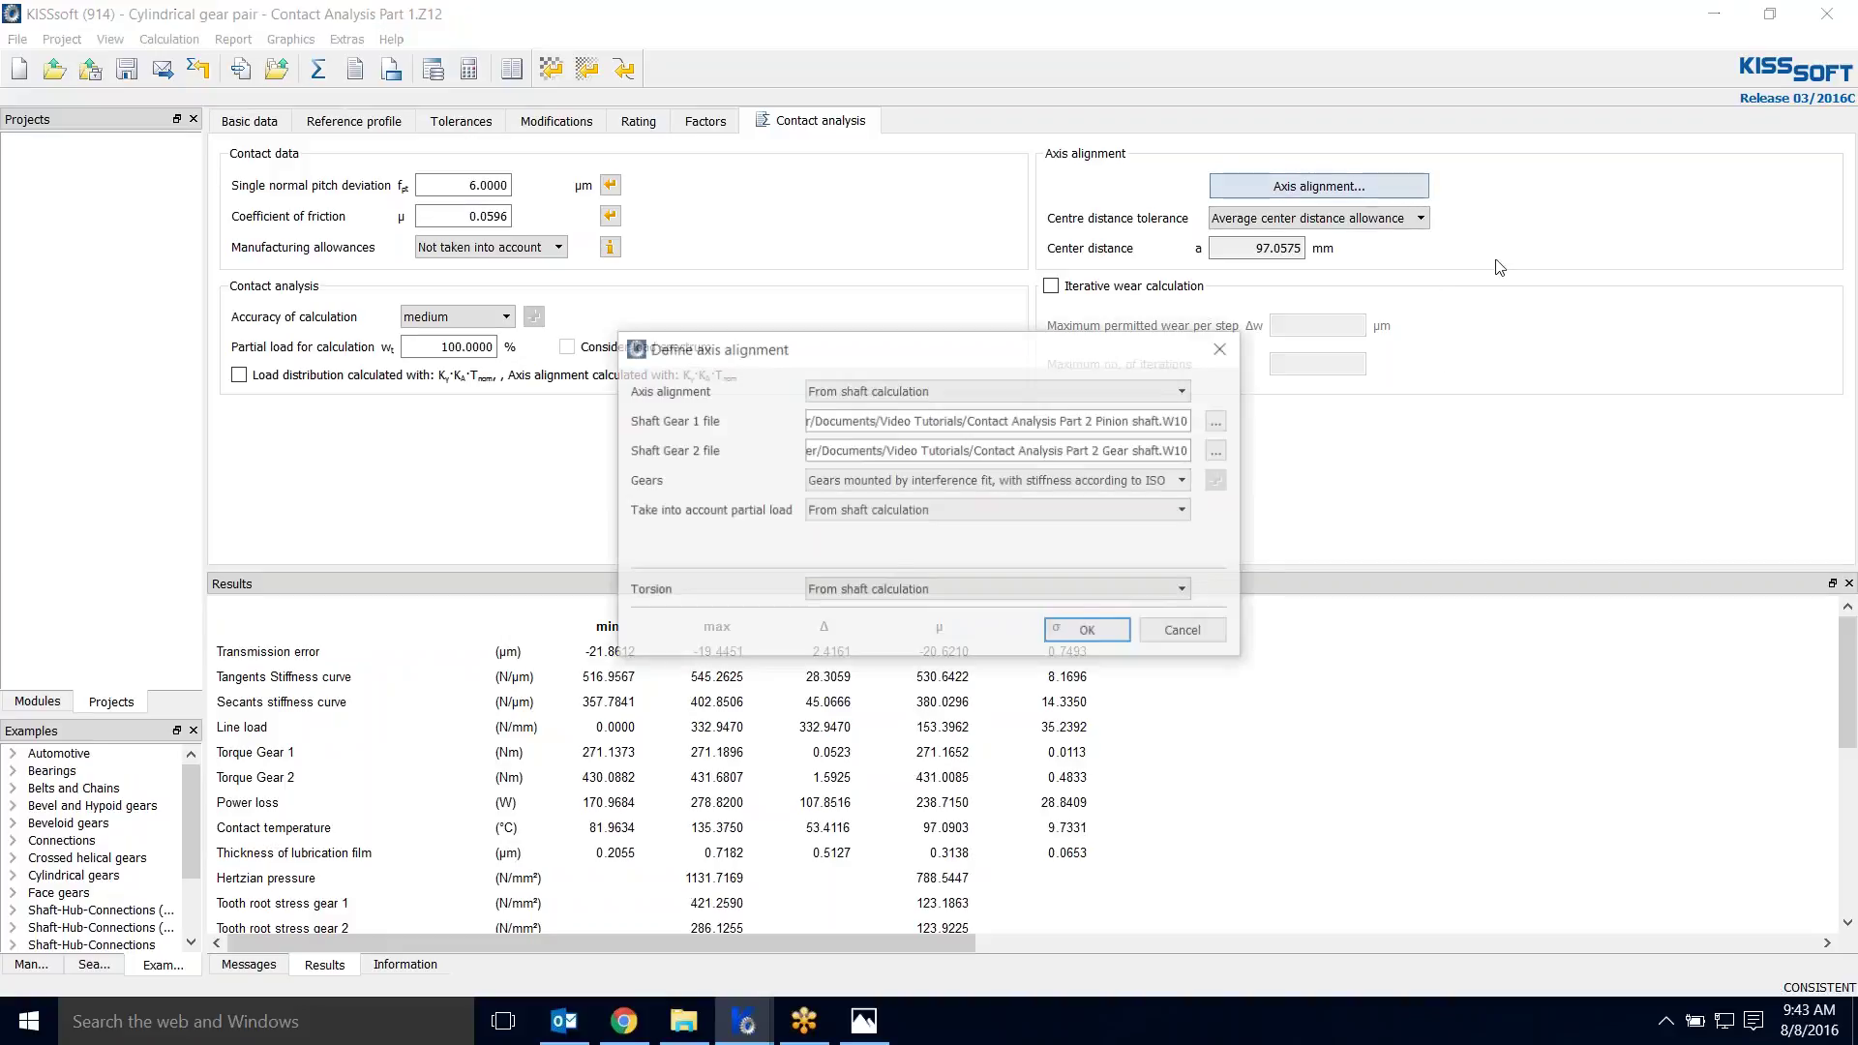
pyautogui.click(1200, 633)
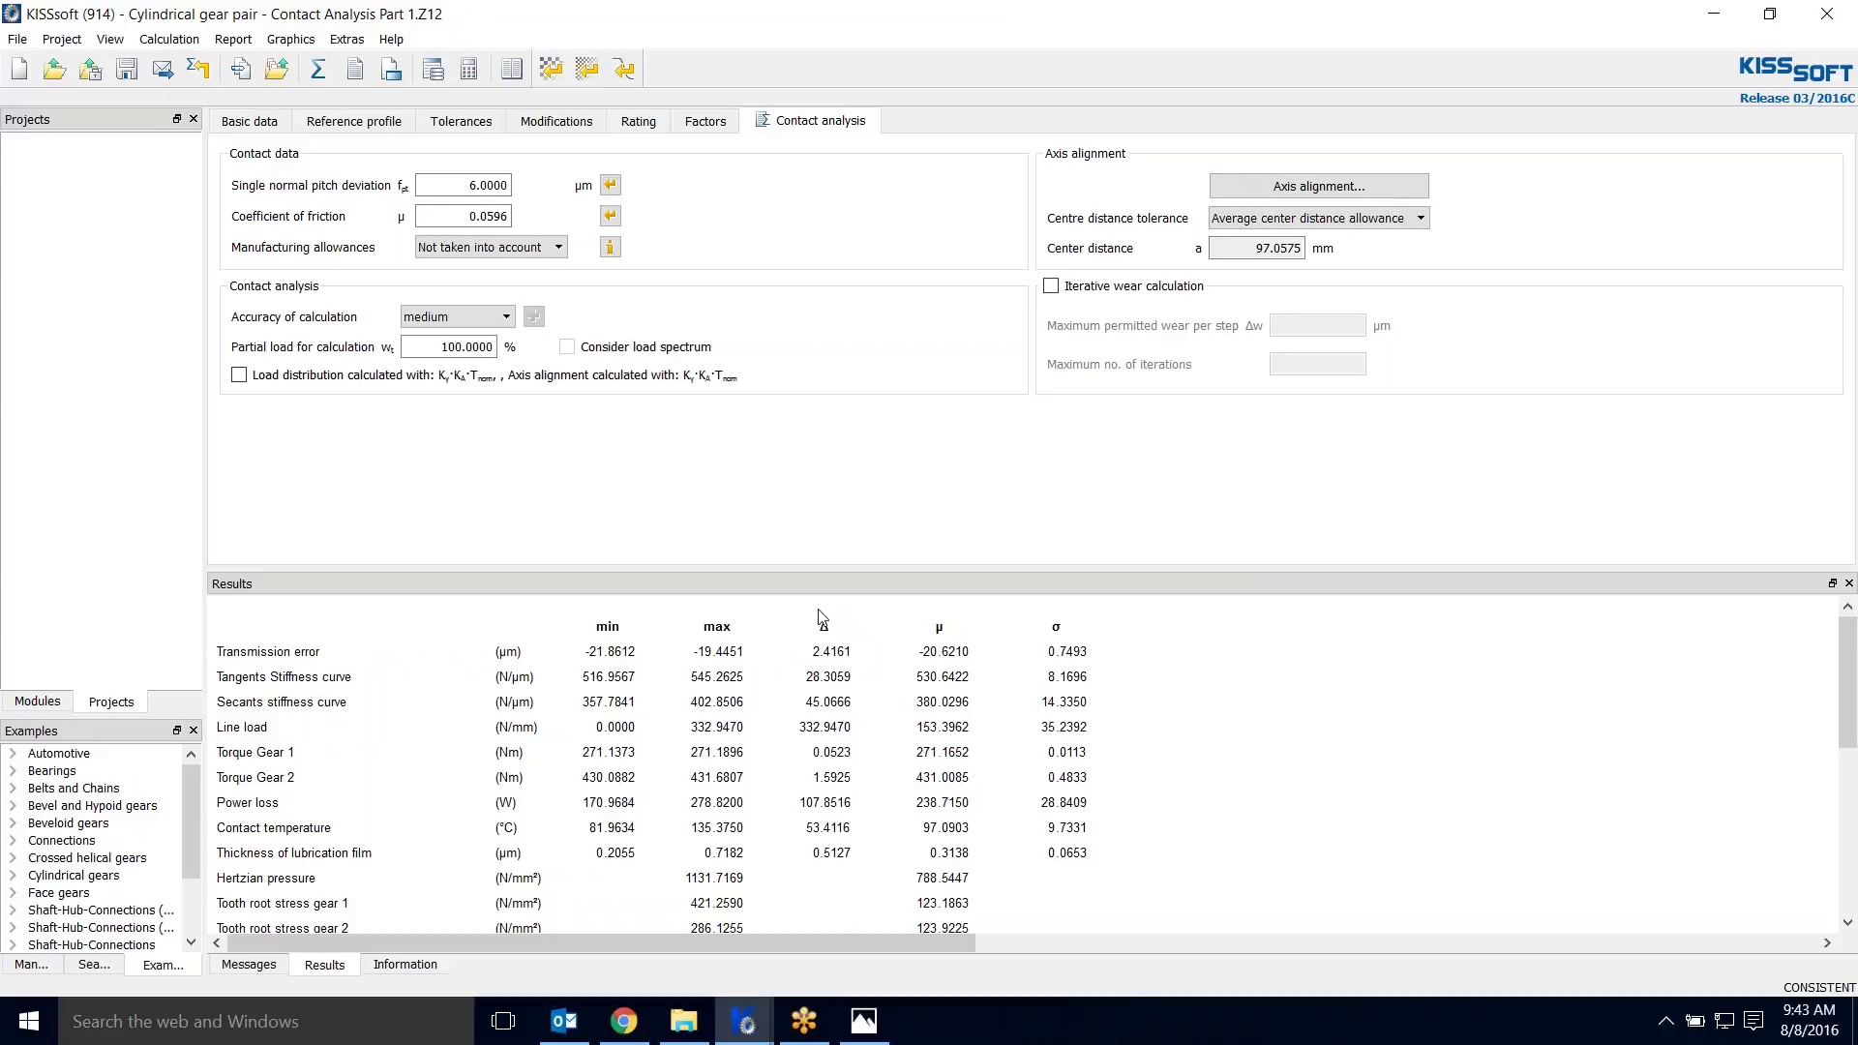
pyautogui.click(254, 121)
# Step: Recalculate the gear pair, giving a 2.497 total contact ratio, and view the modifications table
pyautogui.press('F5')
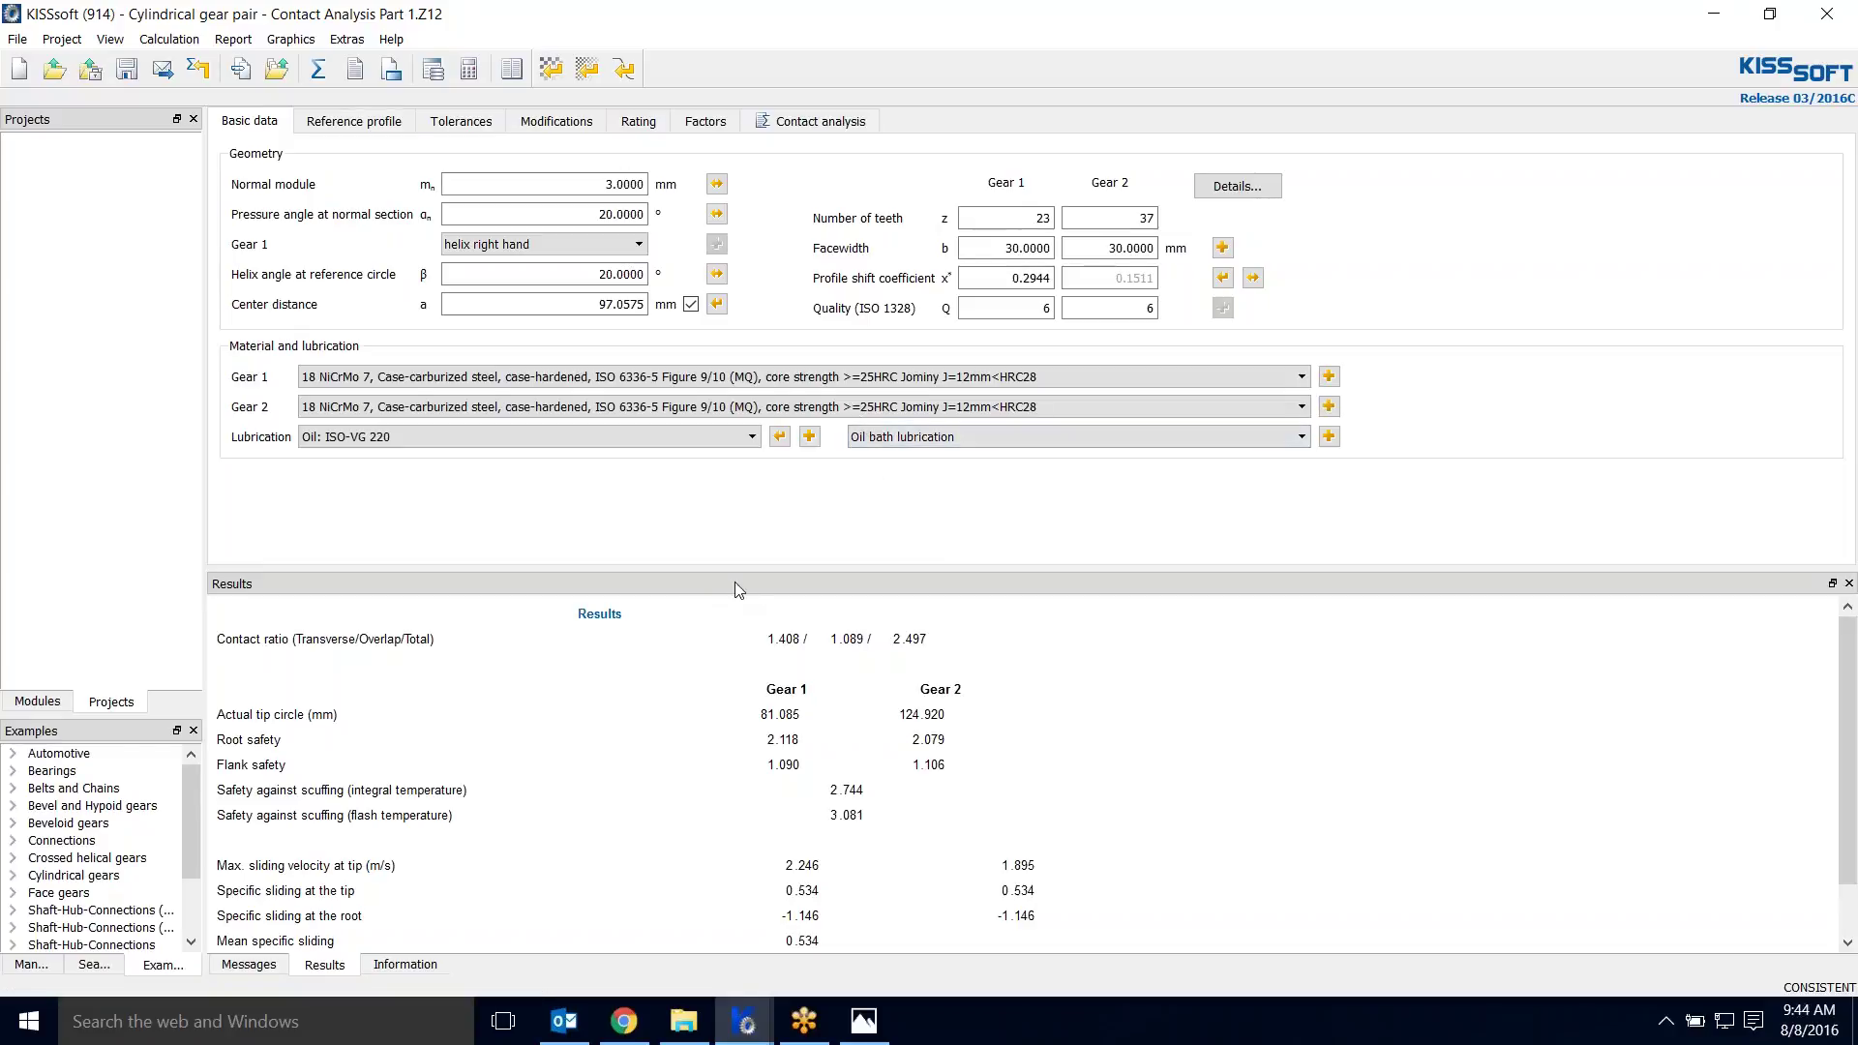
pyautogui.click(557, 121)
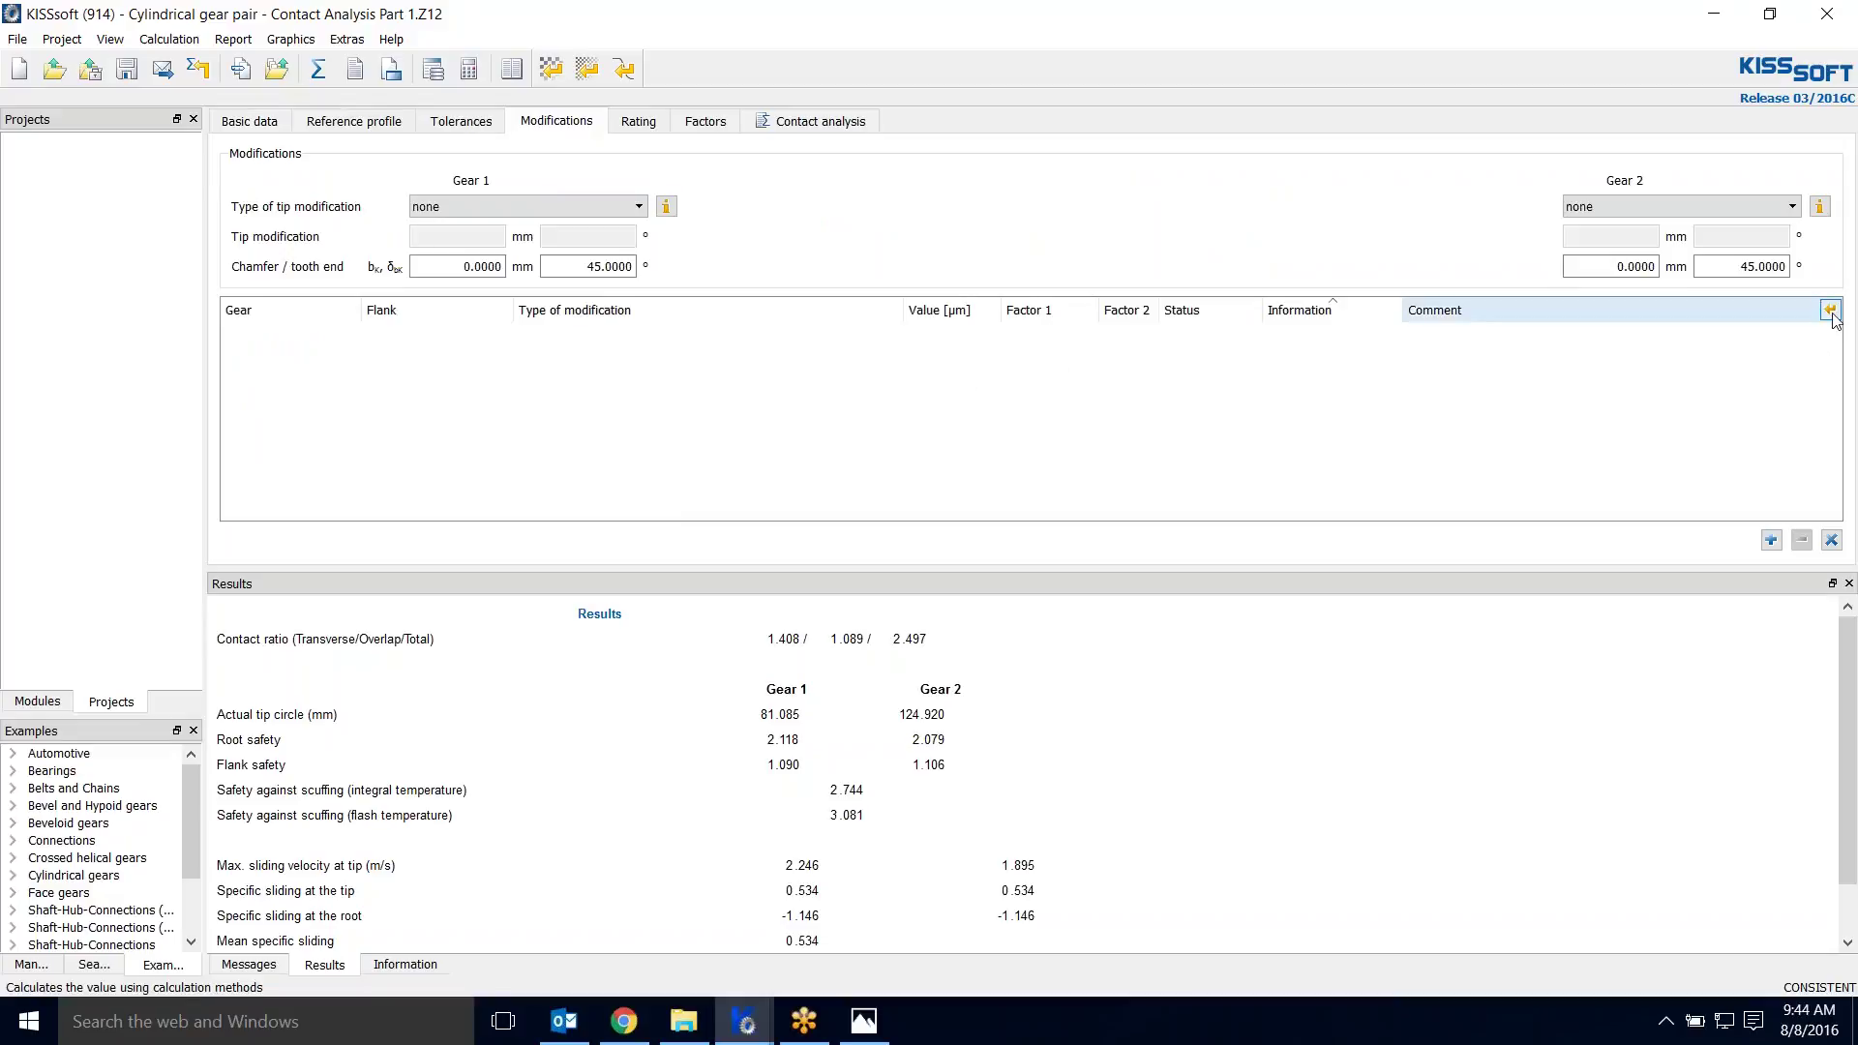
# Step: Set face load factor to calculation without manufacturing allowance and confirm axis alignment from shaft calculation
pyautogui.click(706, 120)
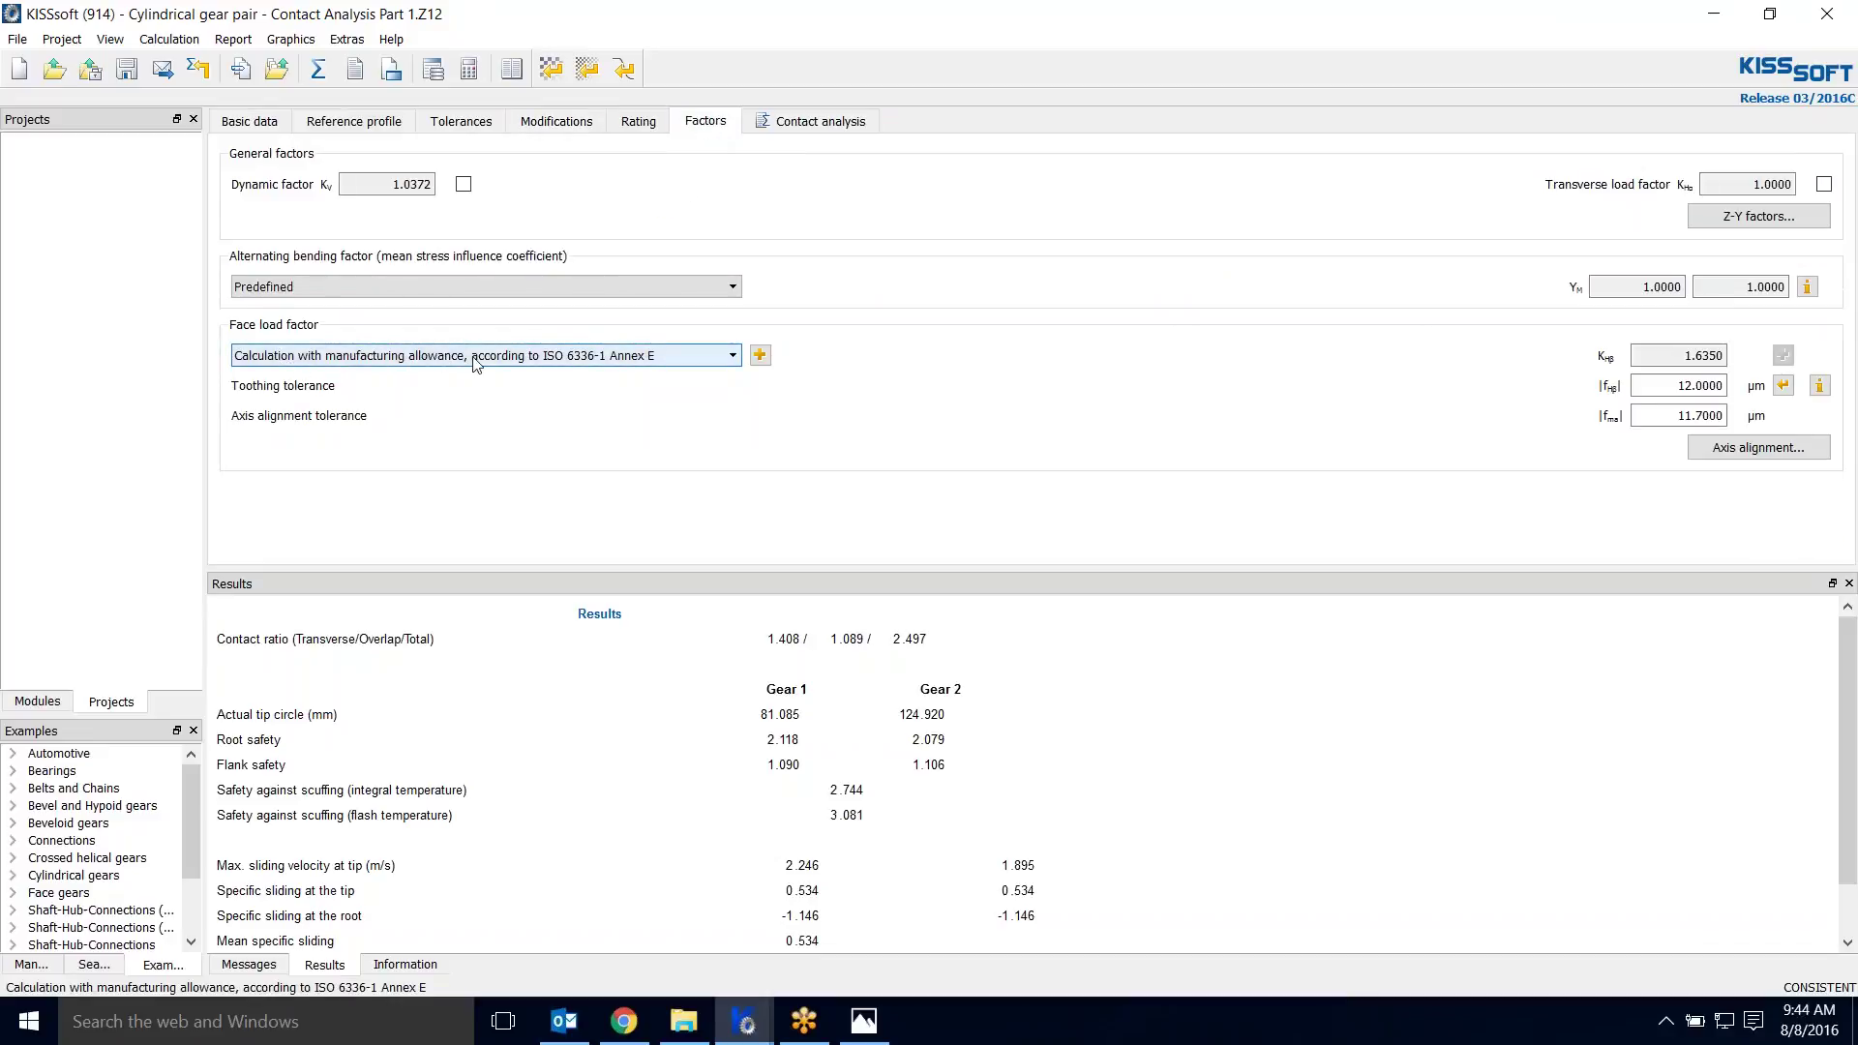
pyautogui.click(640, 360)
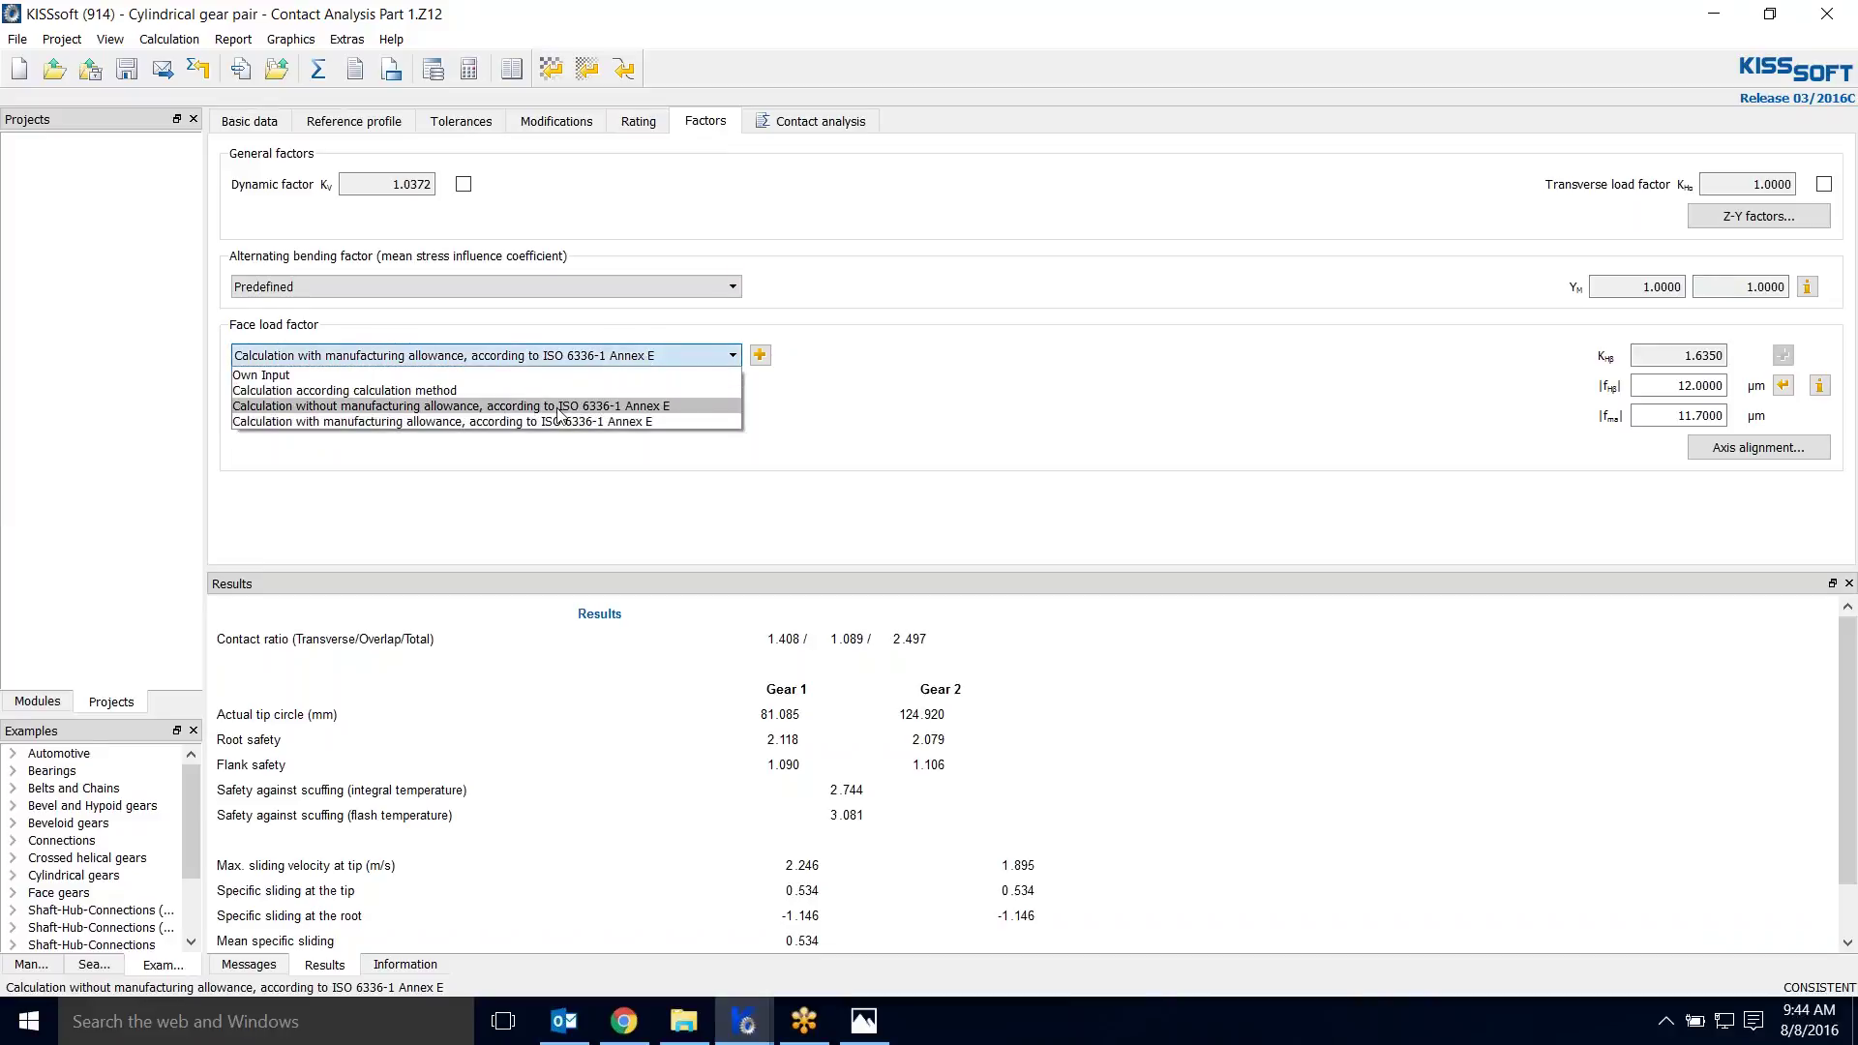
pyautogui.click(559, 407)
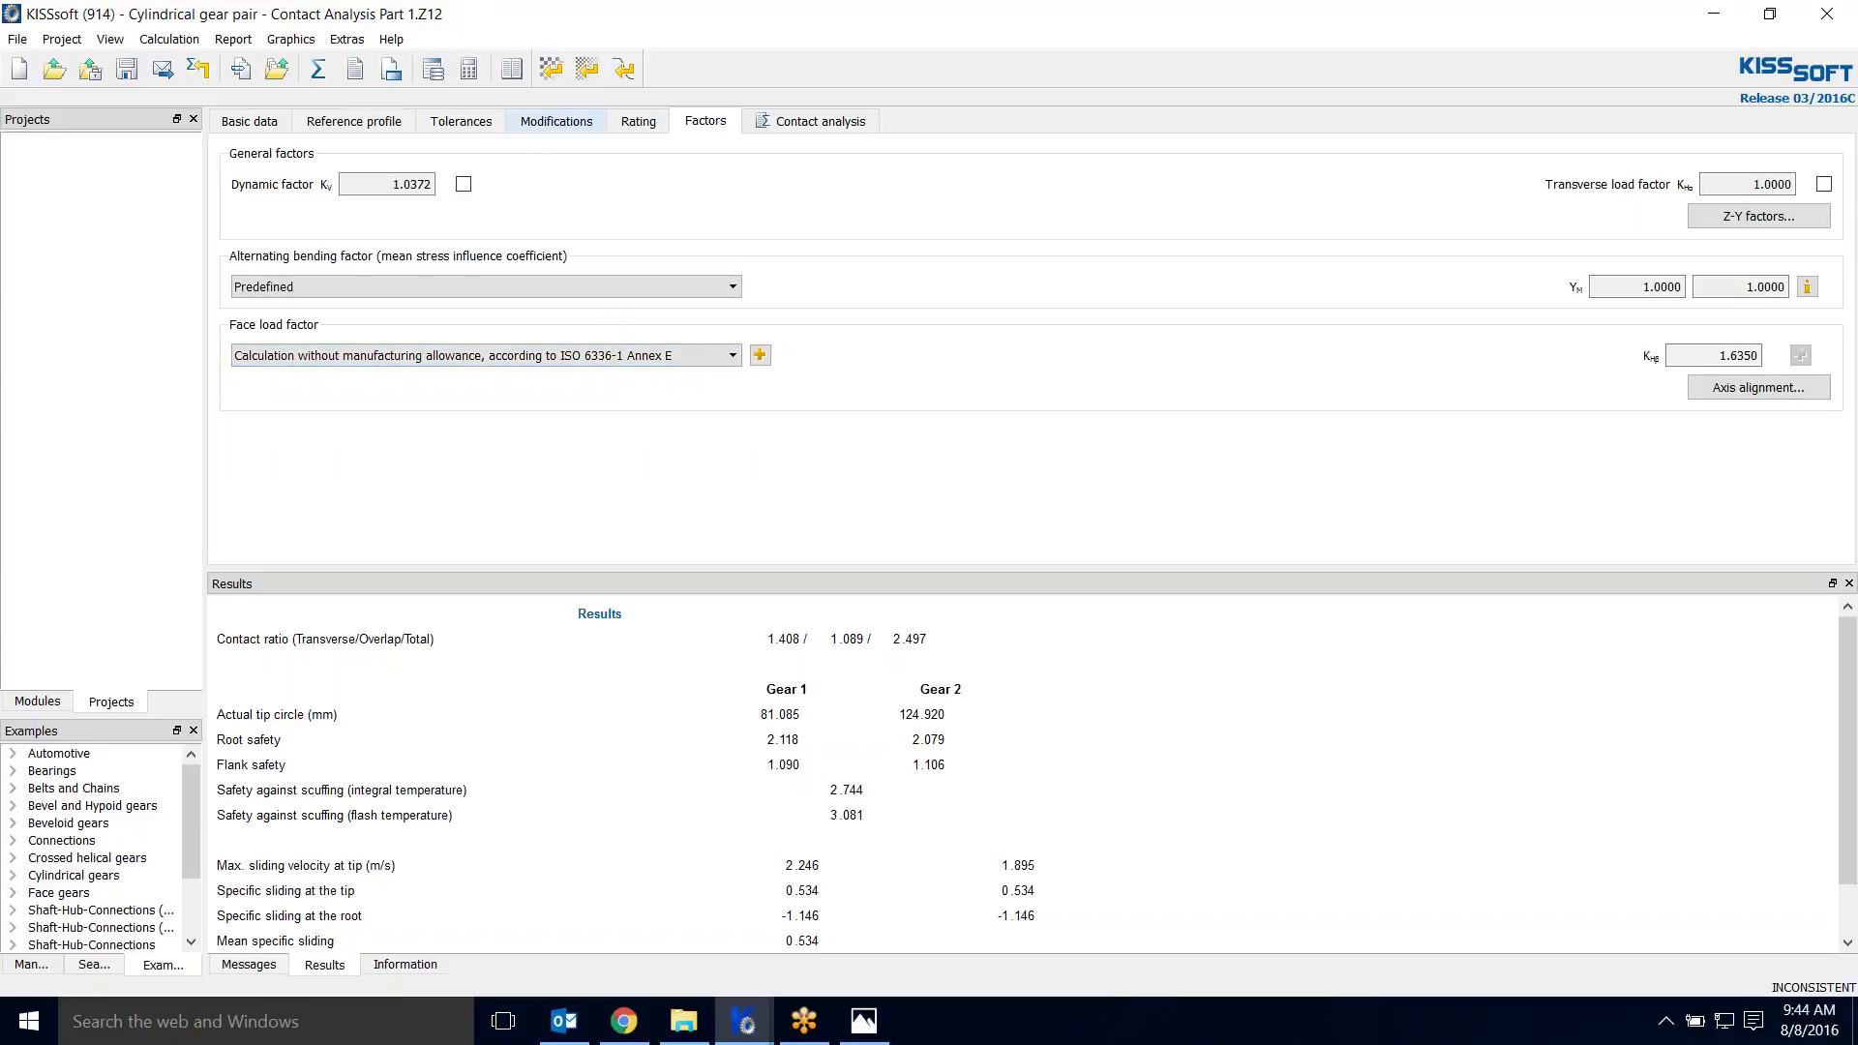
pyautogui.click(1725, 382)
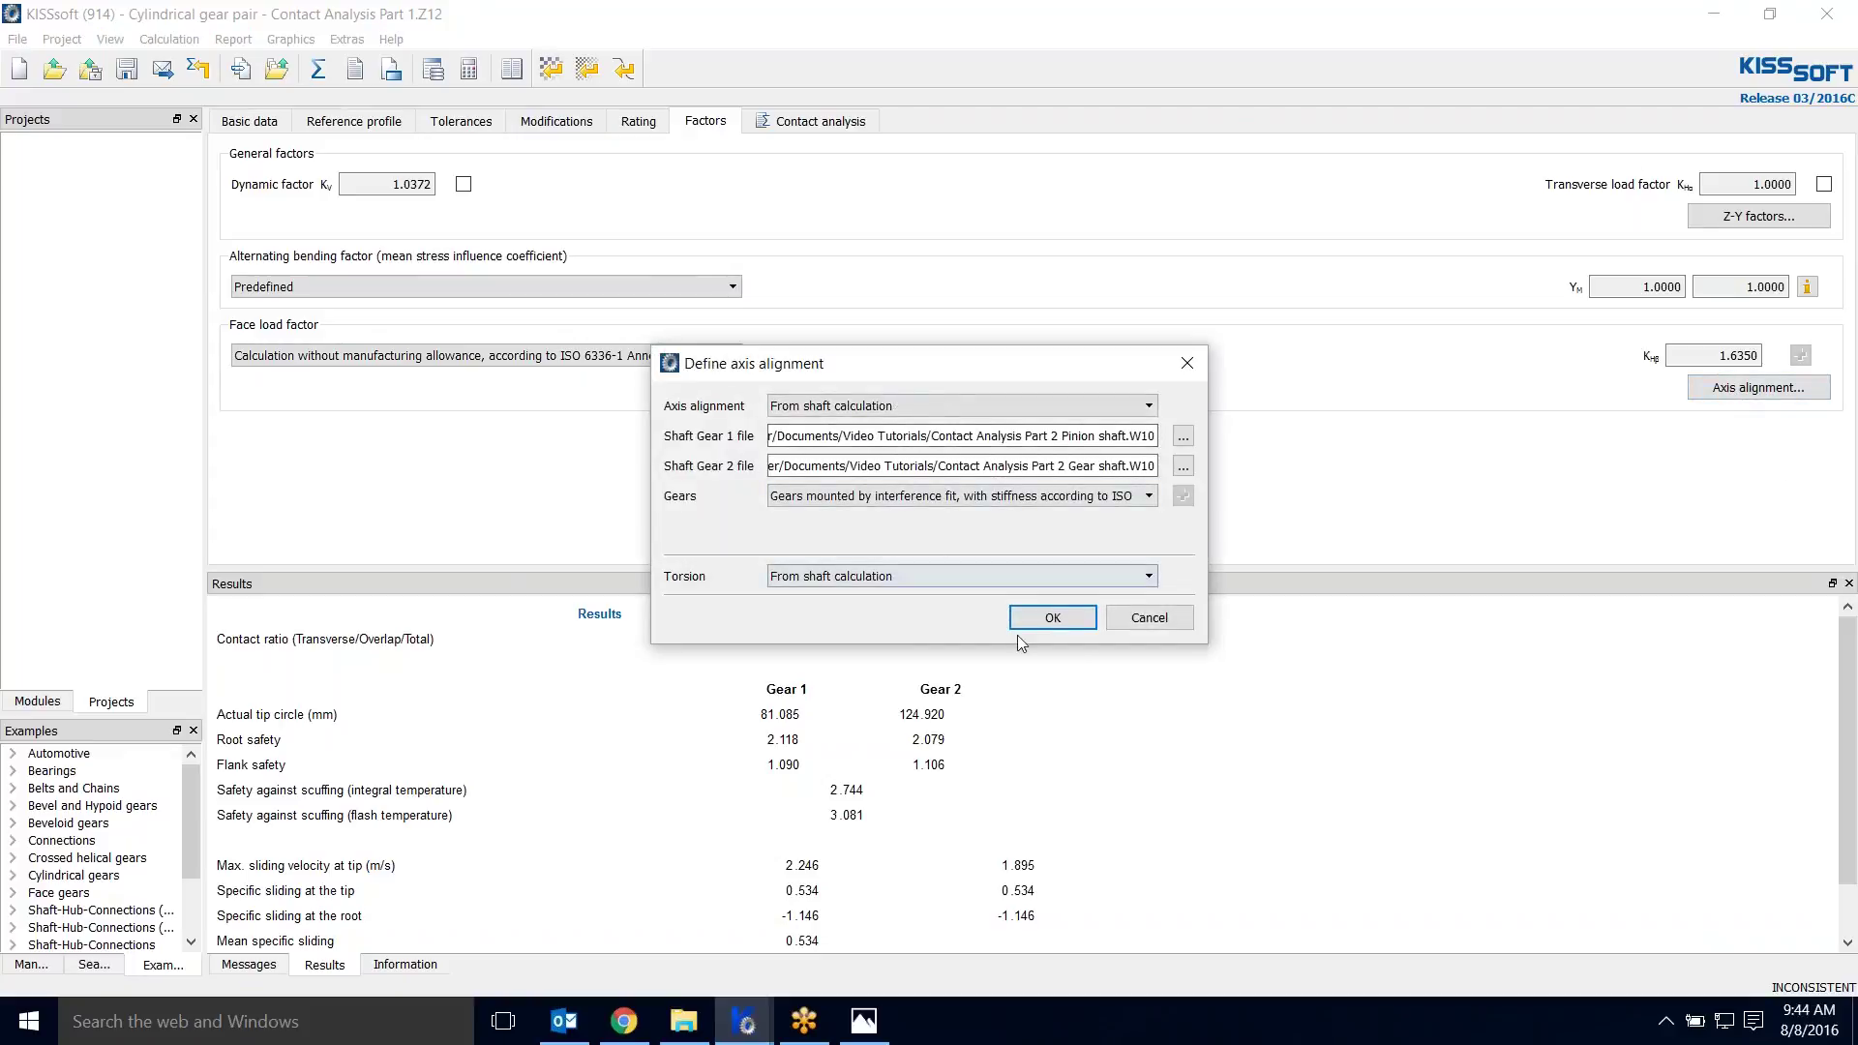
pyautogui.click(1055, 619)
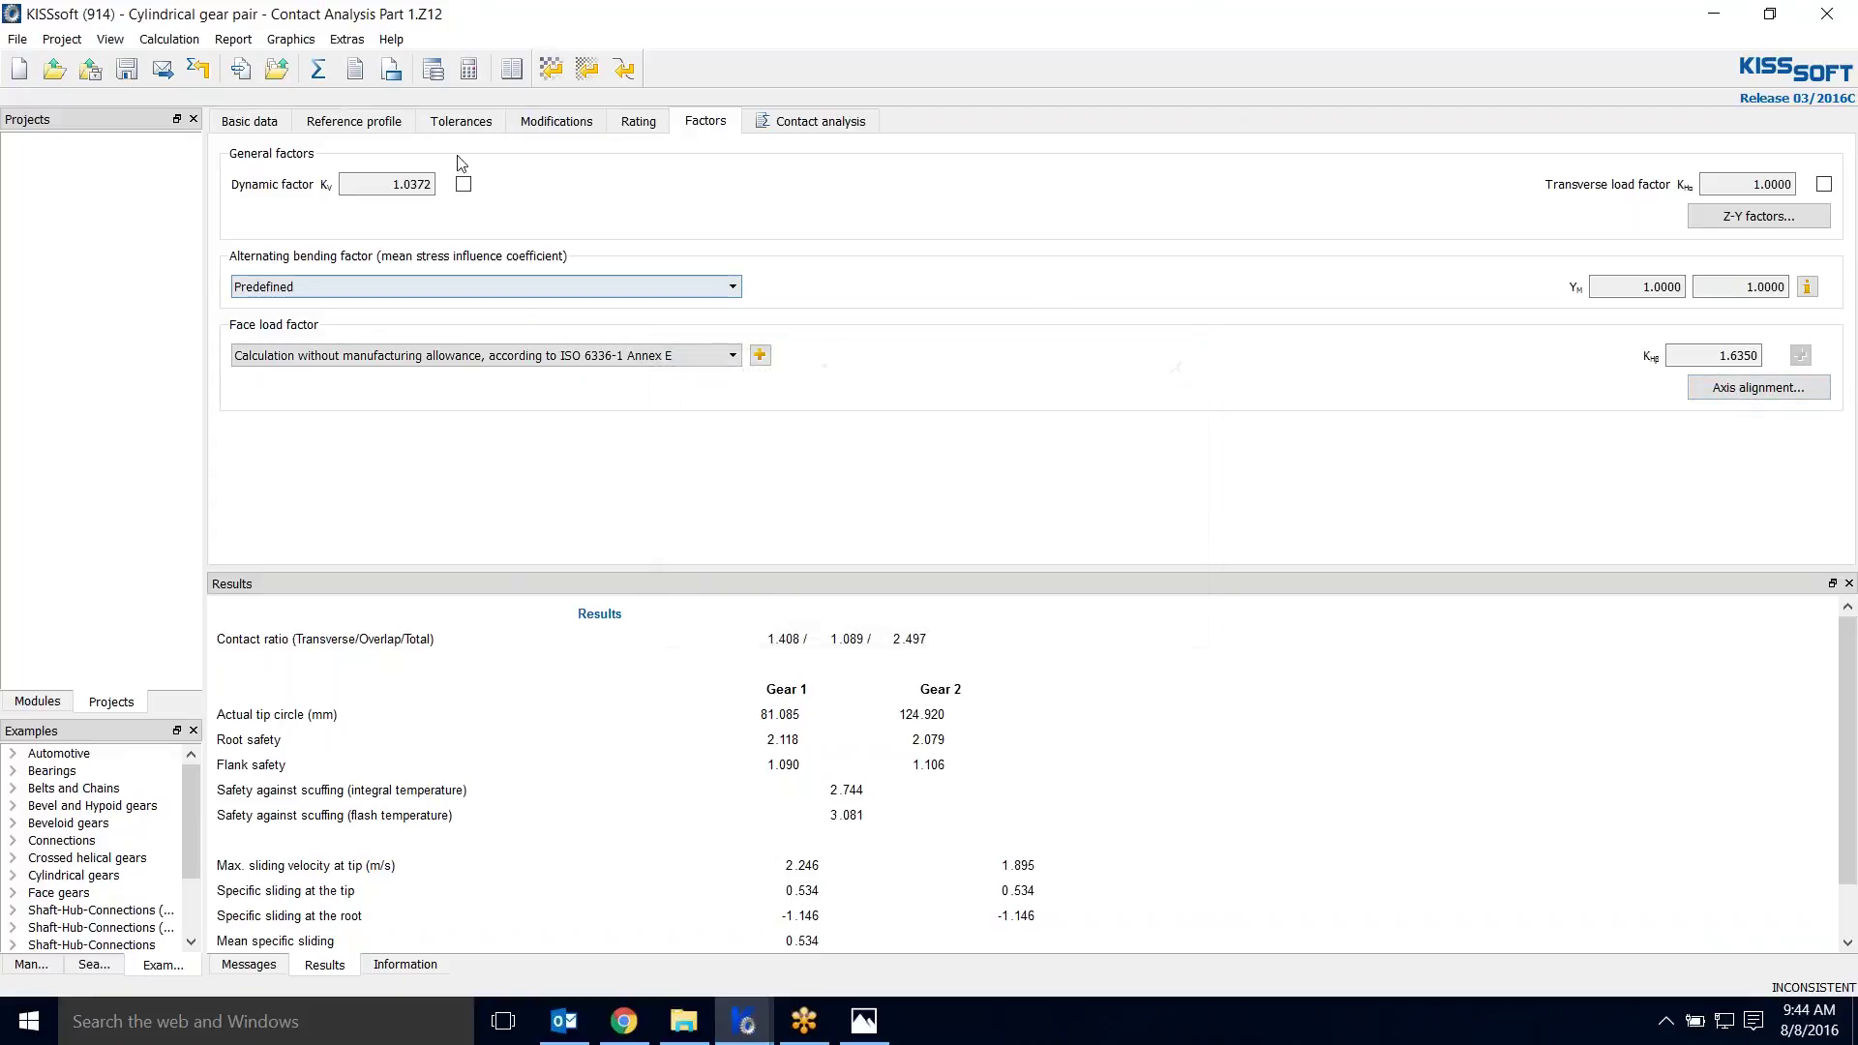
pyautogui.click(554, 123)
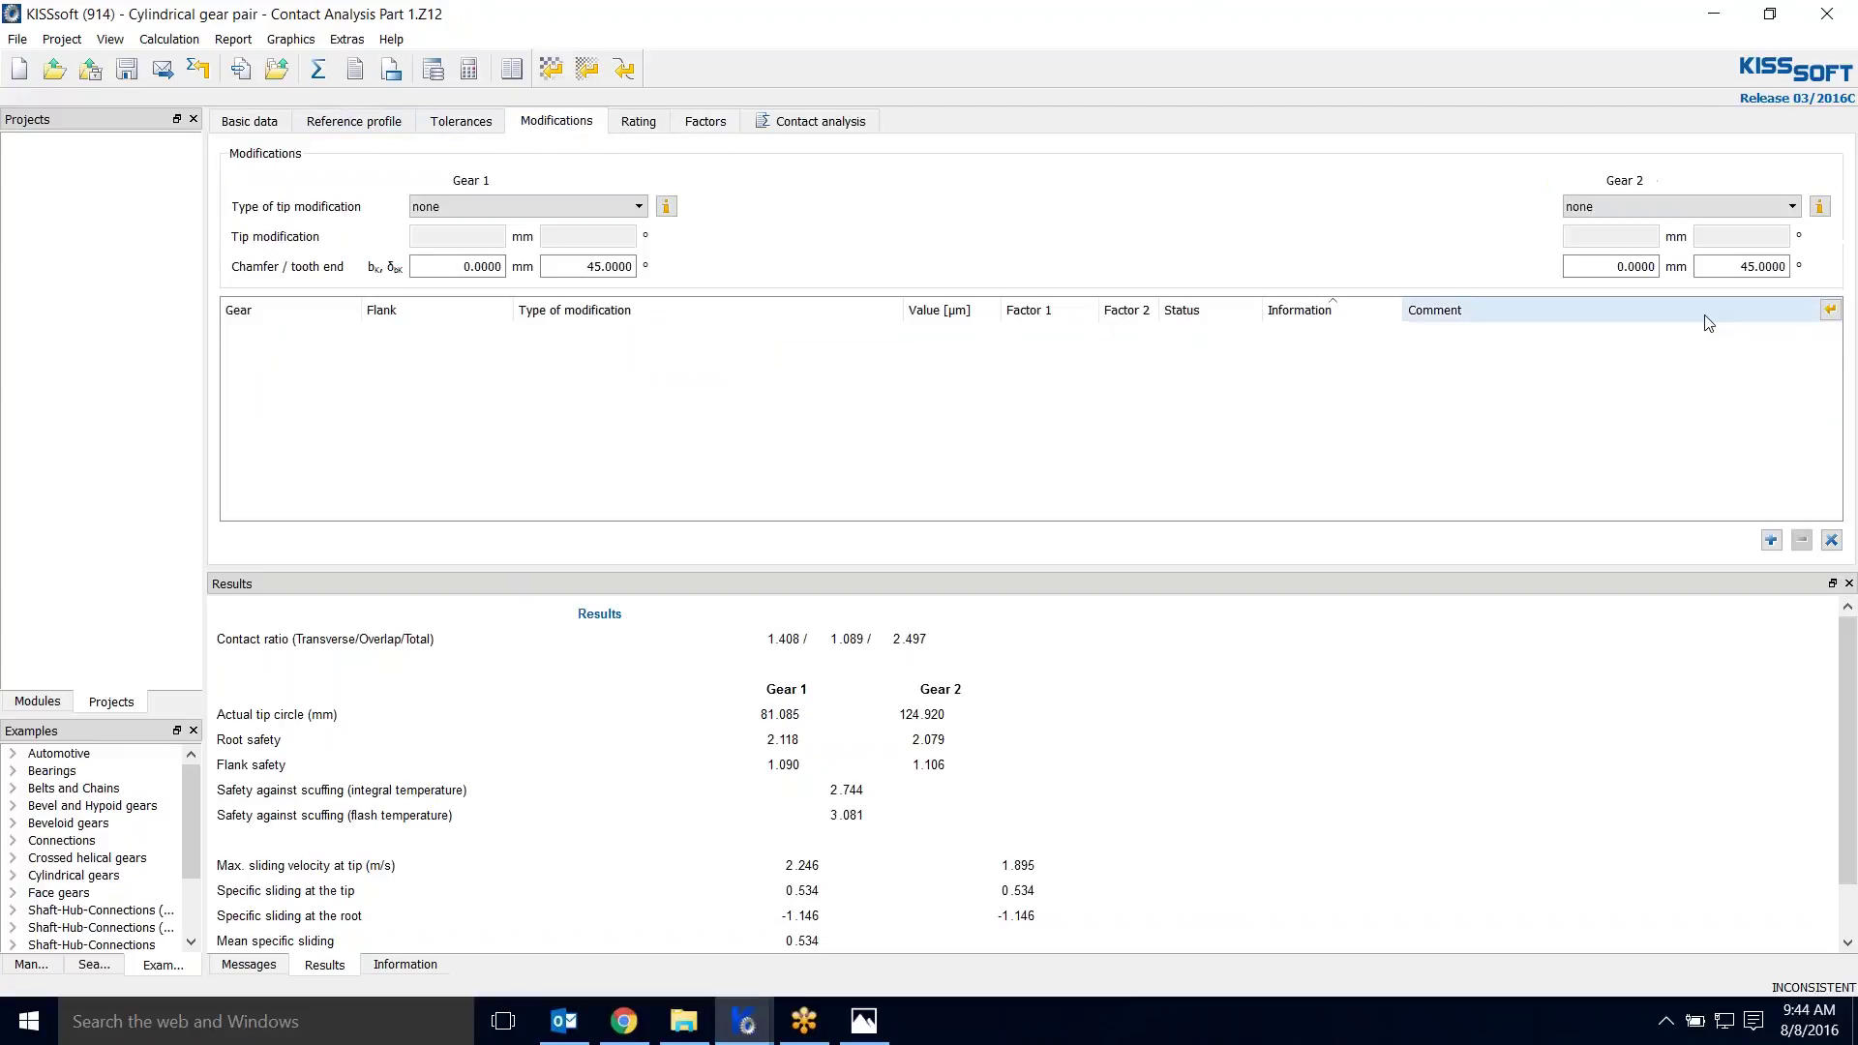
# Step: Size tooth trace modifications: crowning 0.4800 µm and parallel helix angle -1.9134 µm on both gears
pyautogui.click(1830, 312)
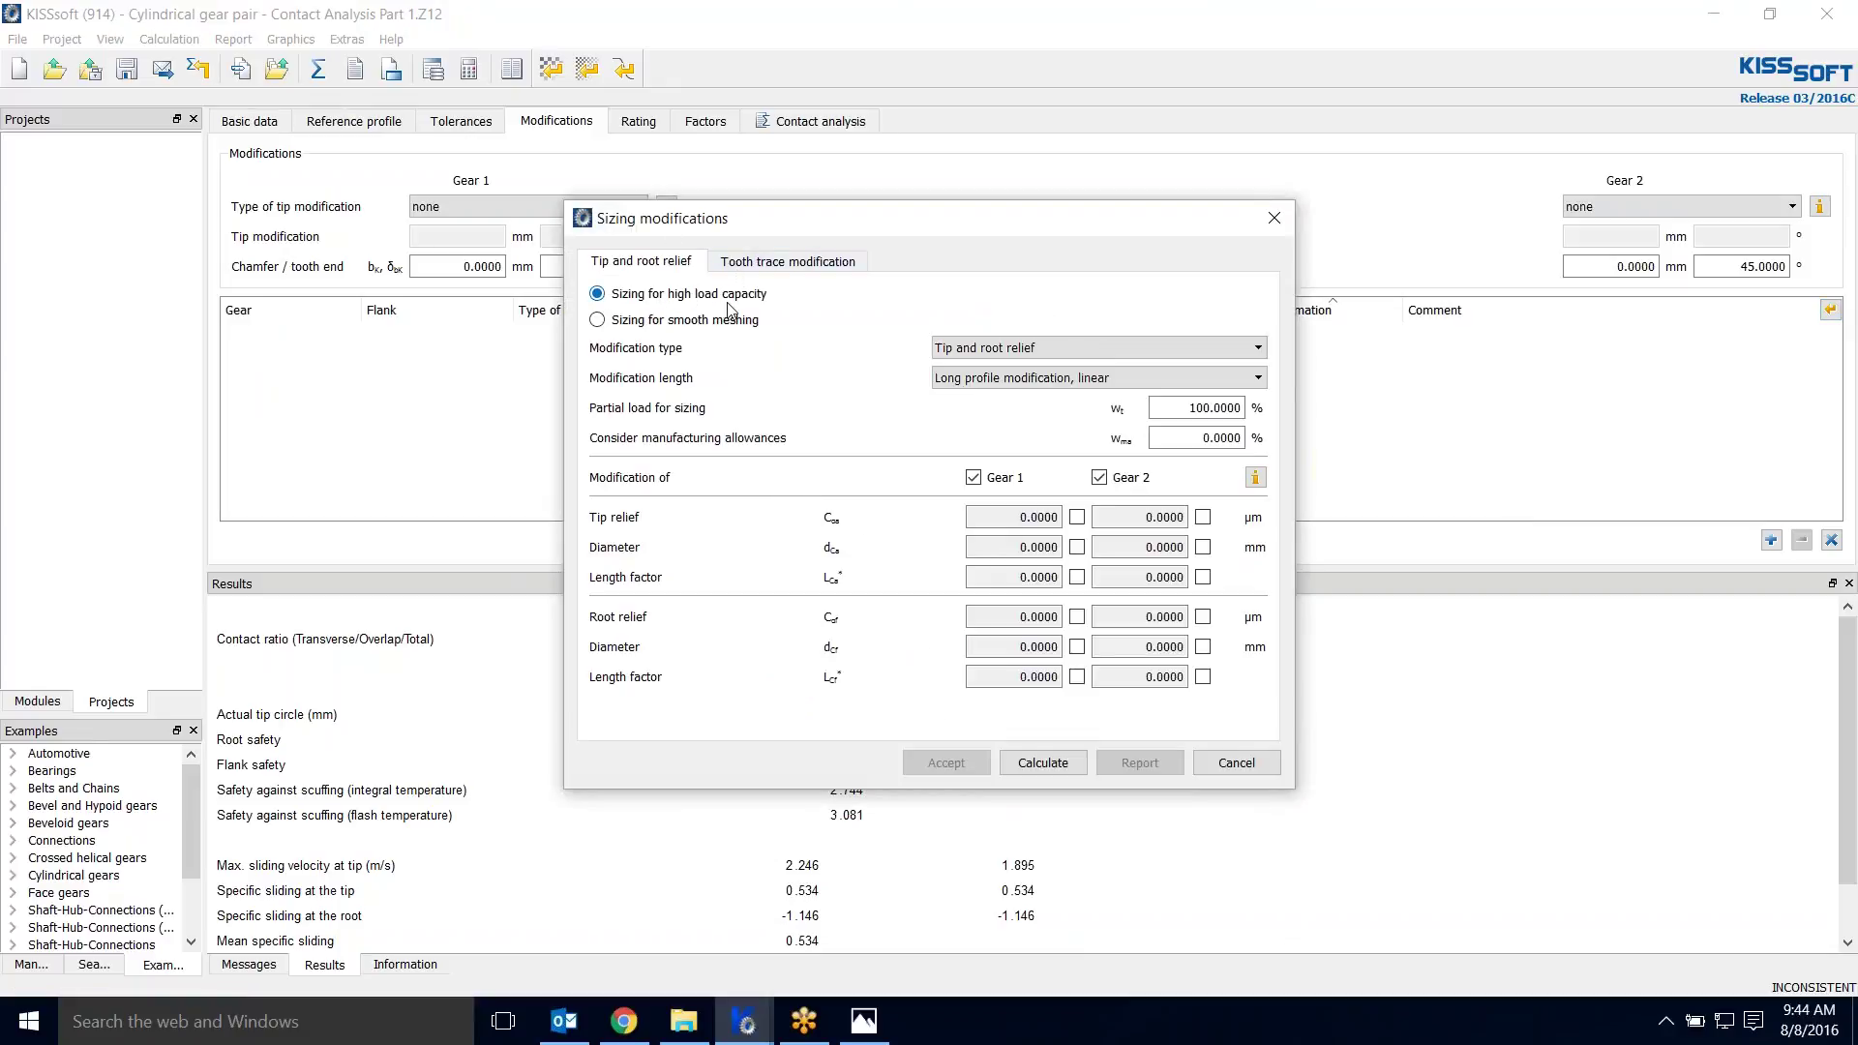
pyautogui.click(785, 263)
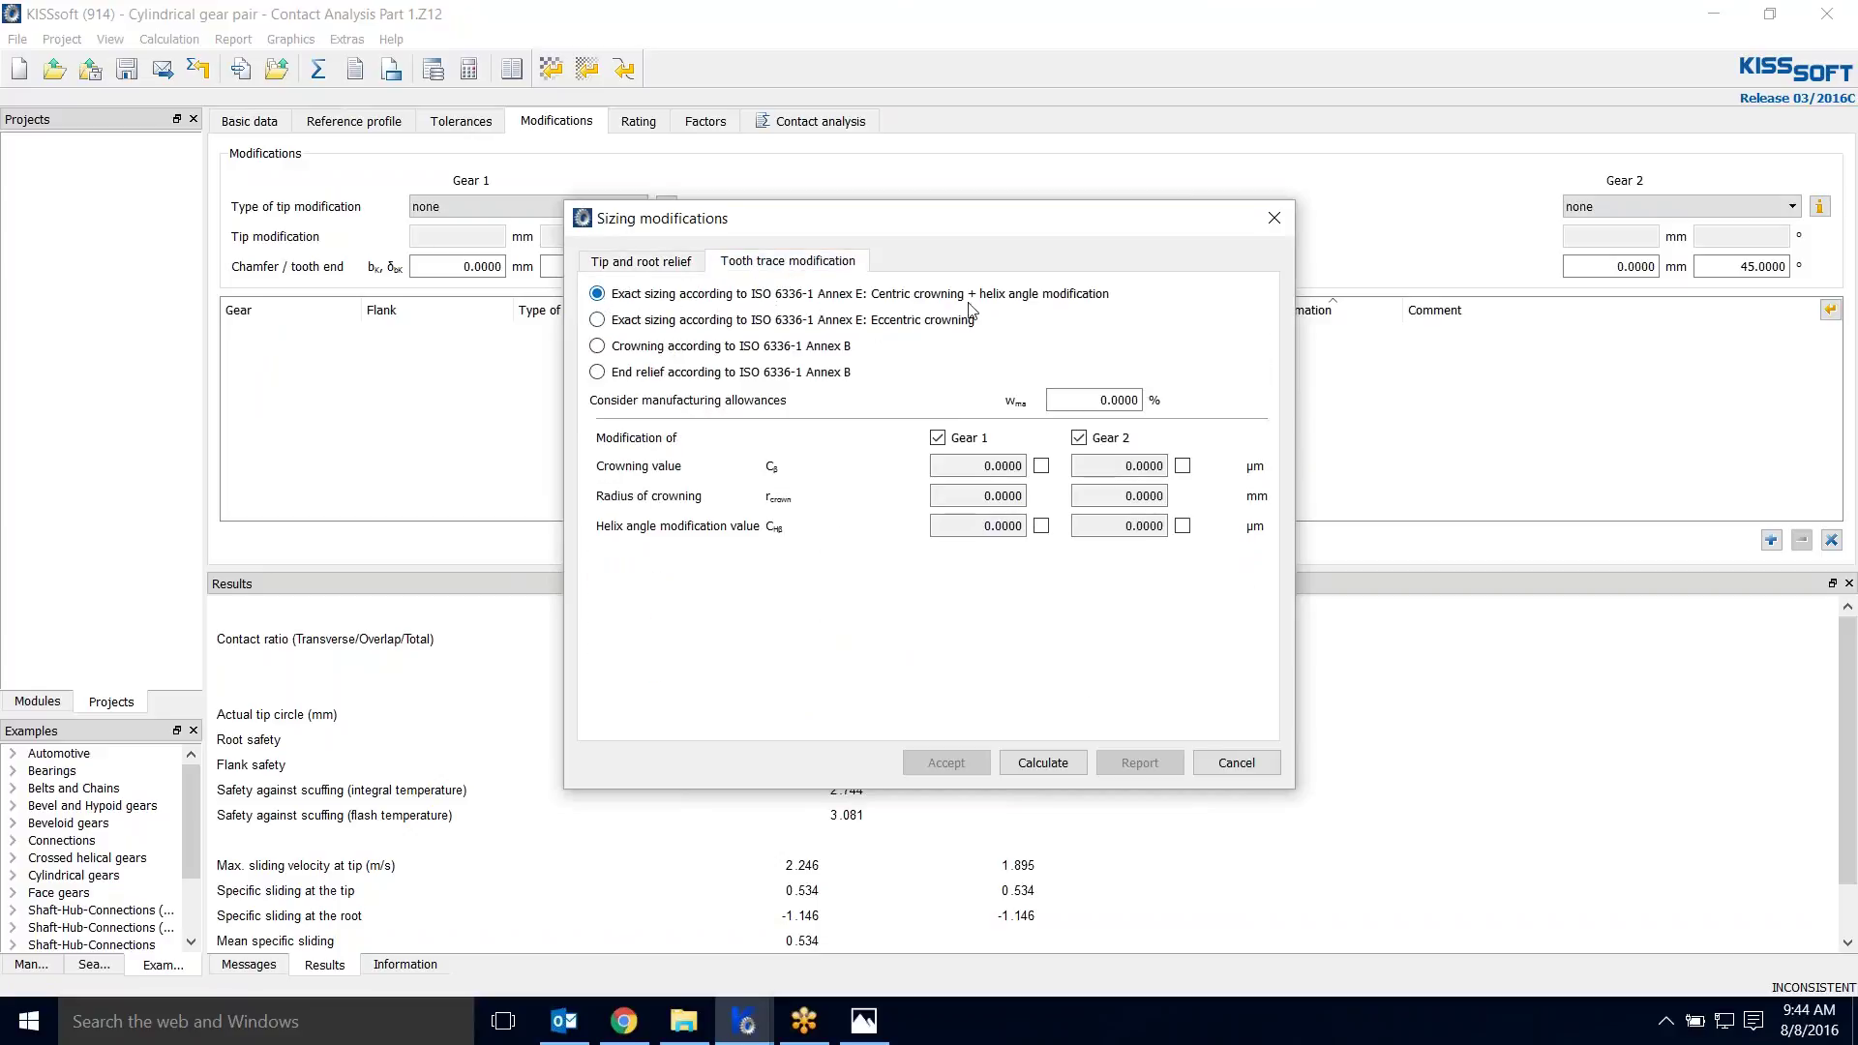
pyautogui.click(1045, 763)
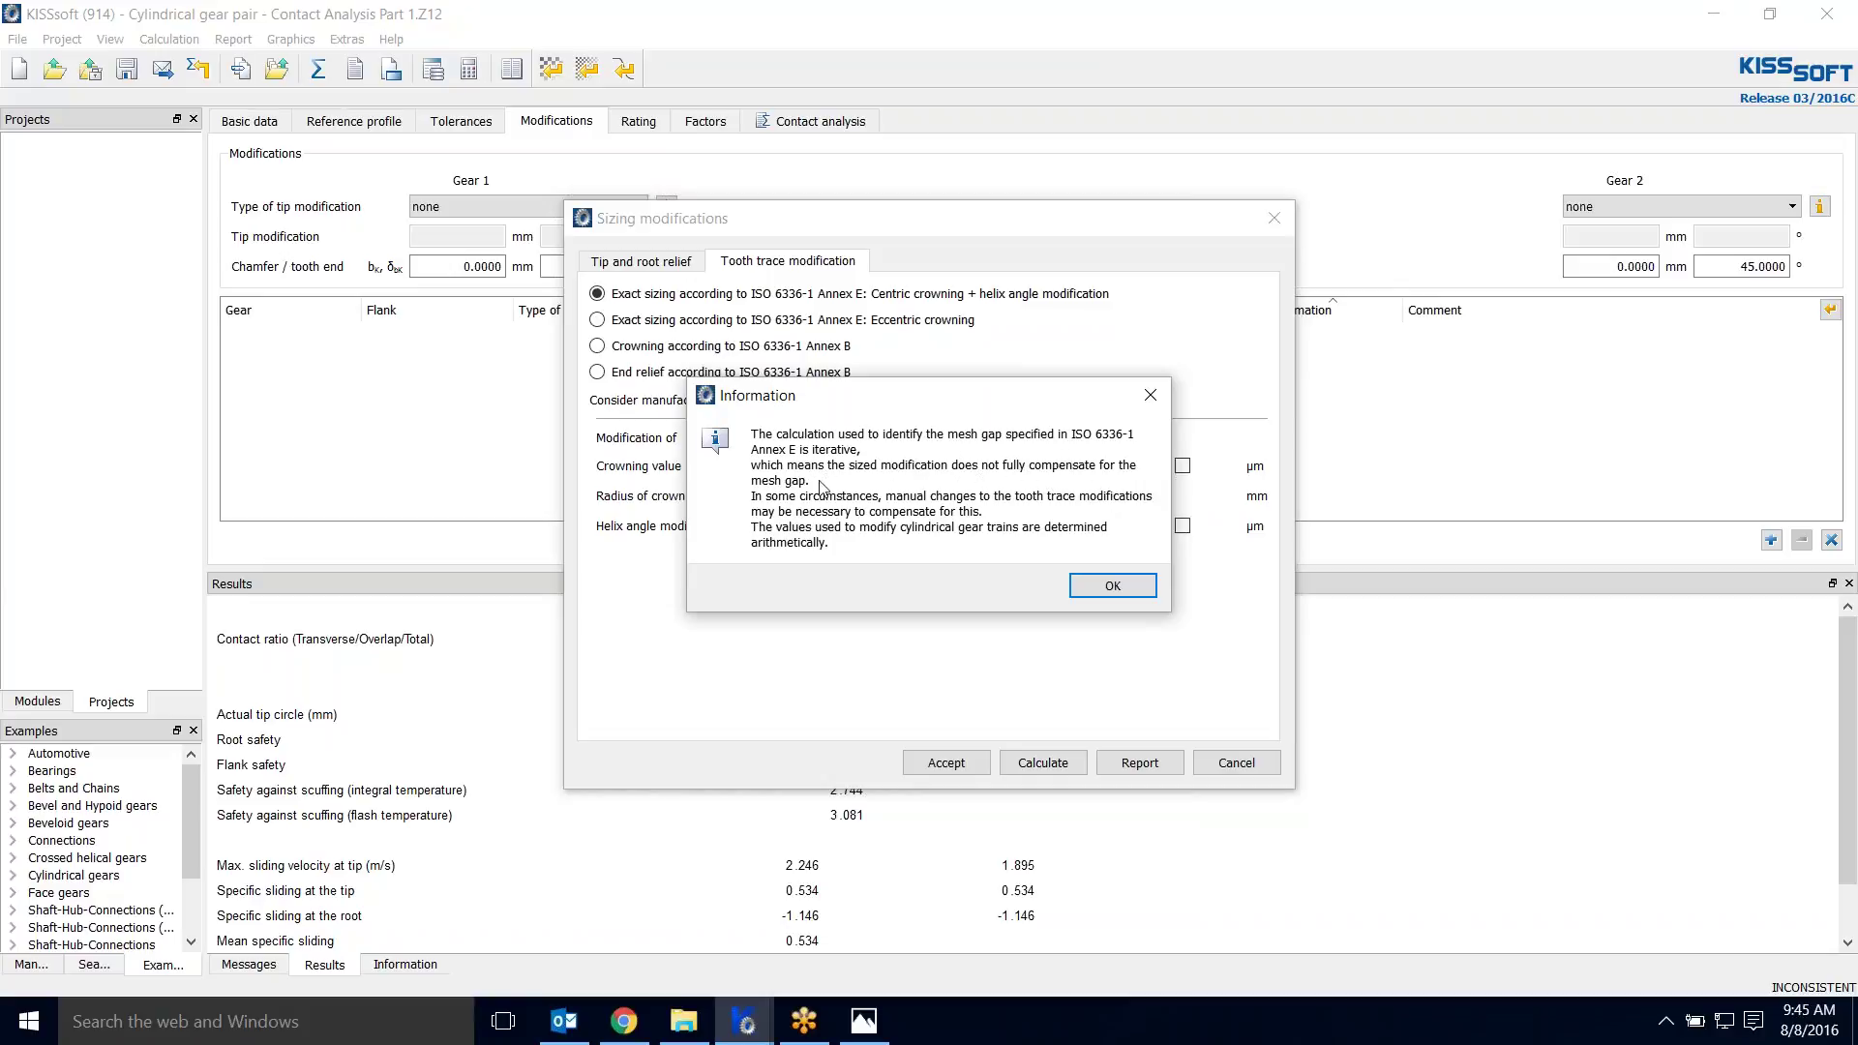
pyautogui.click(1114, 589)
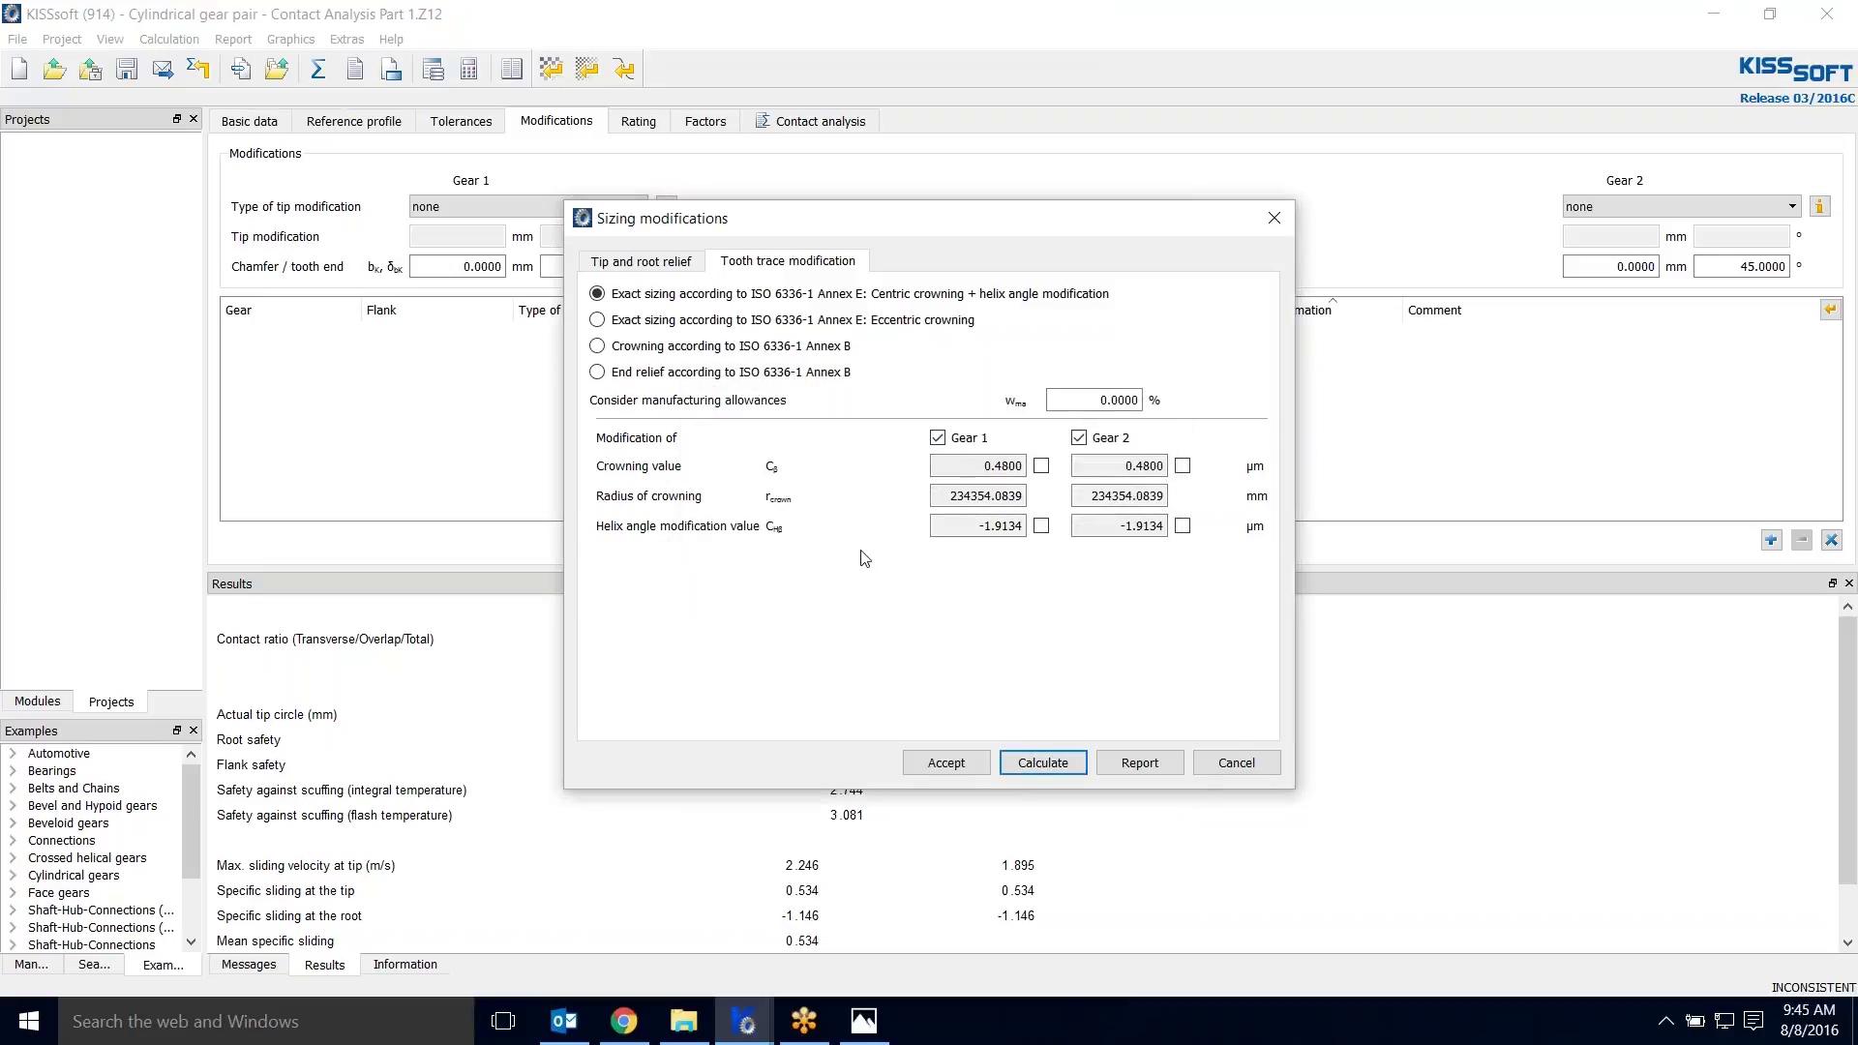
pyautogui.click(945, 763)
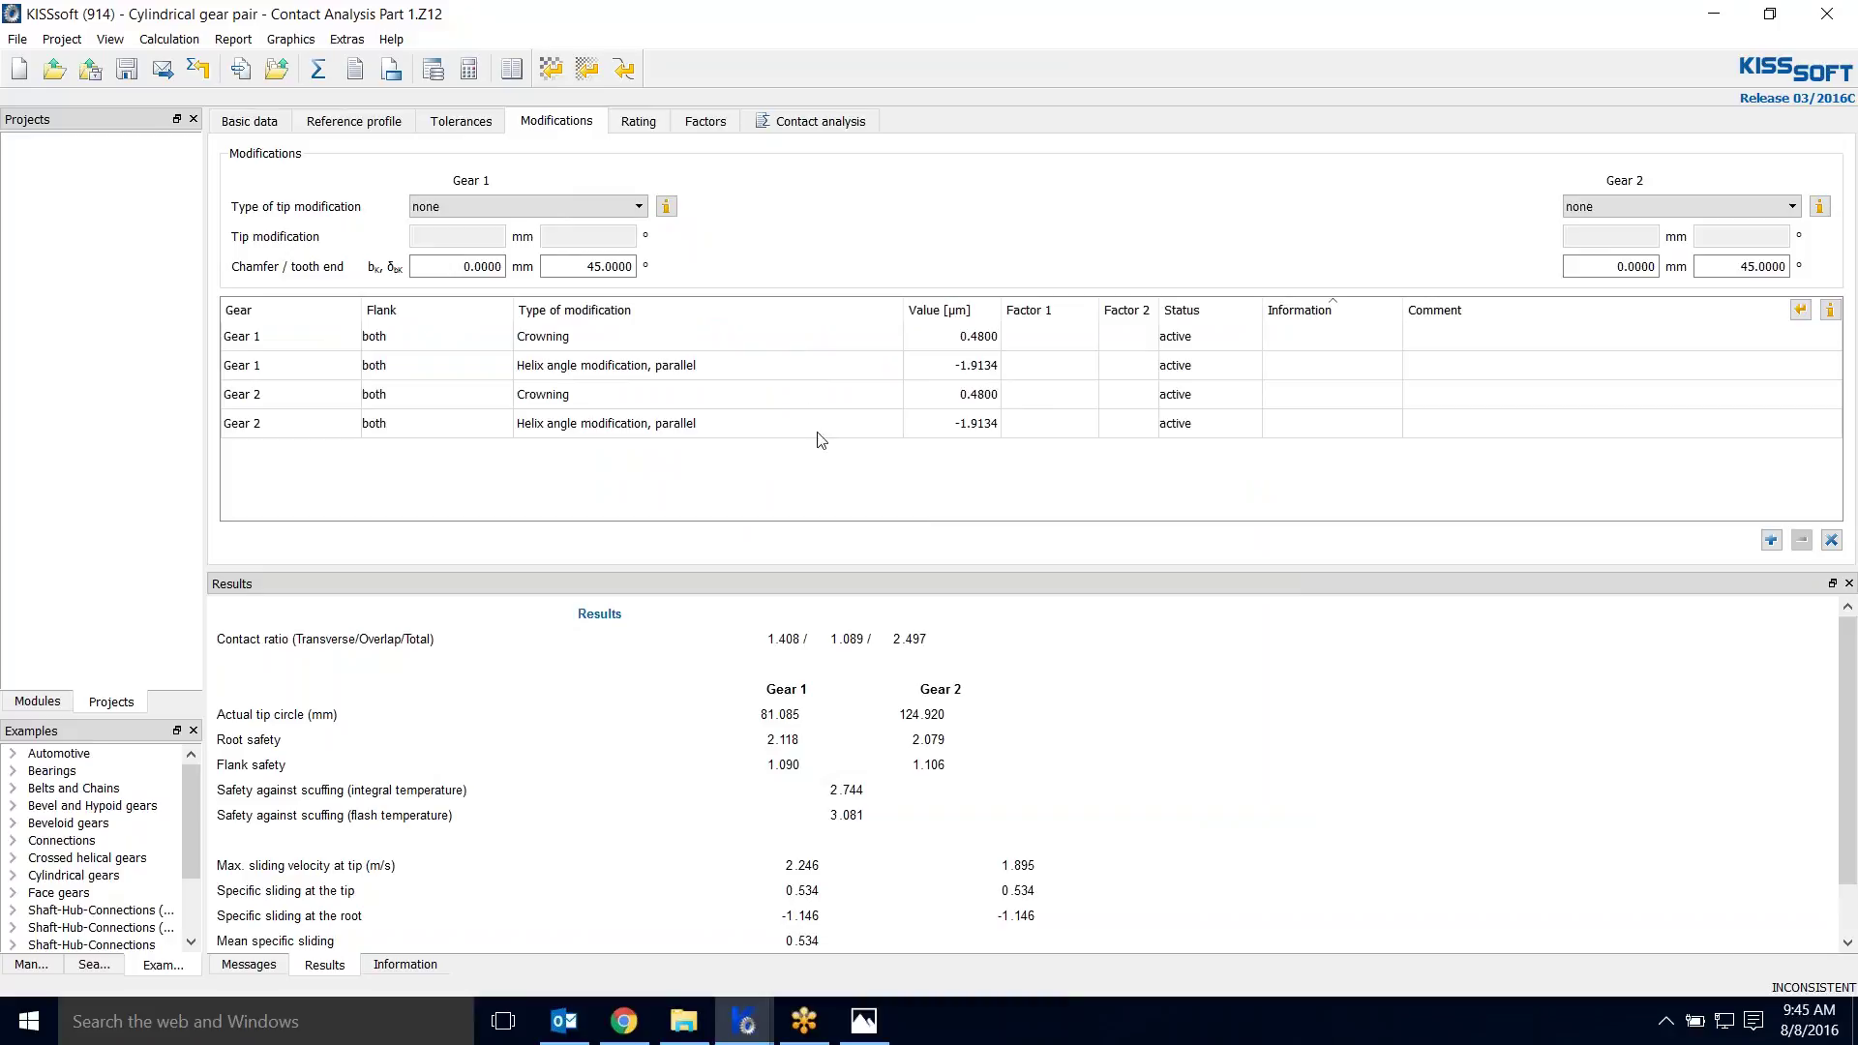
# Step: Rerun the contact analysis with the new modifications, then re-enable load distribution from load factors at 125%
pyautogui.click(814, 128)
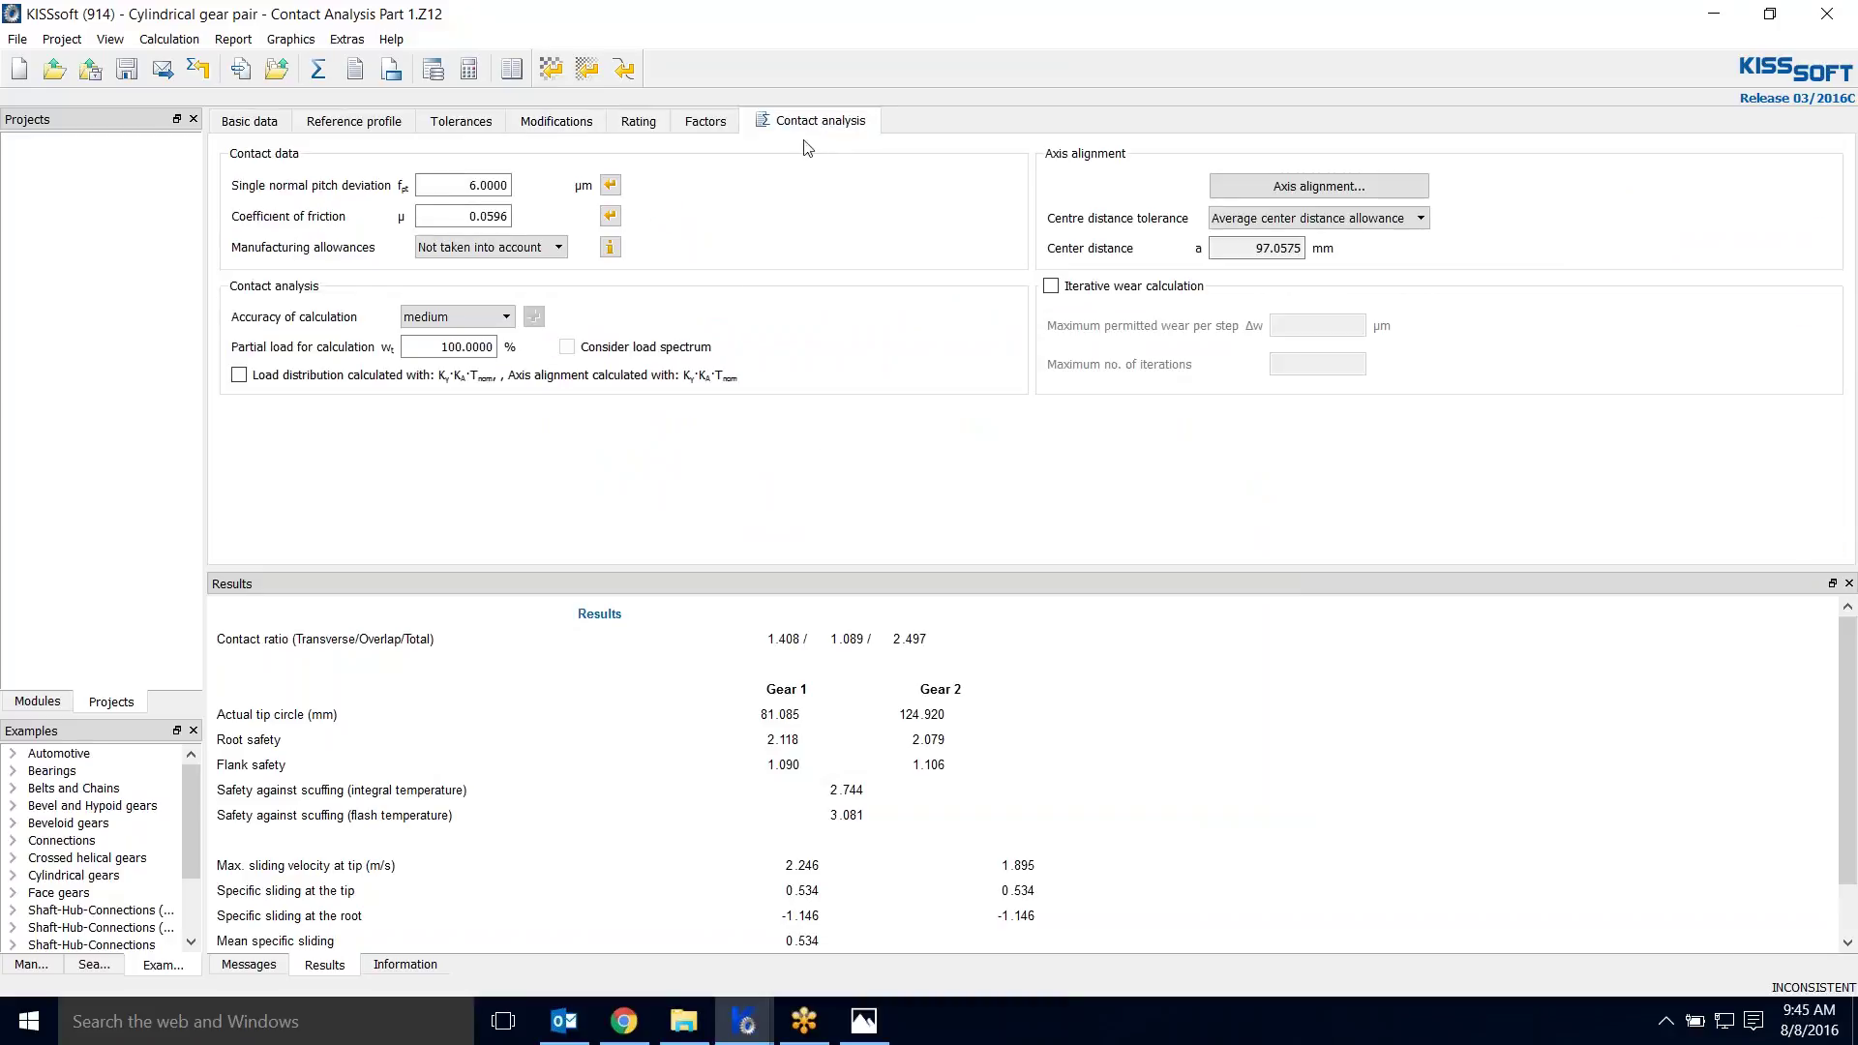
pyautogui.click(317, 73)
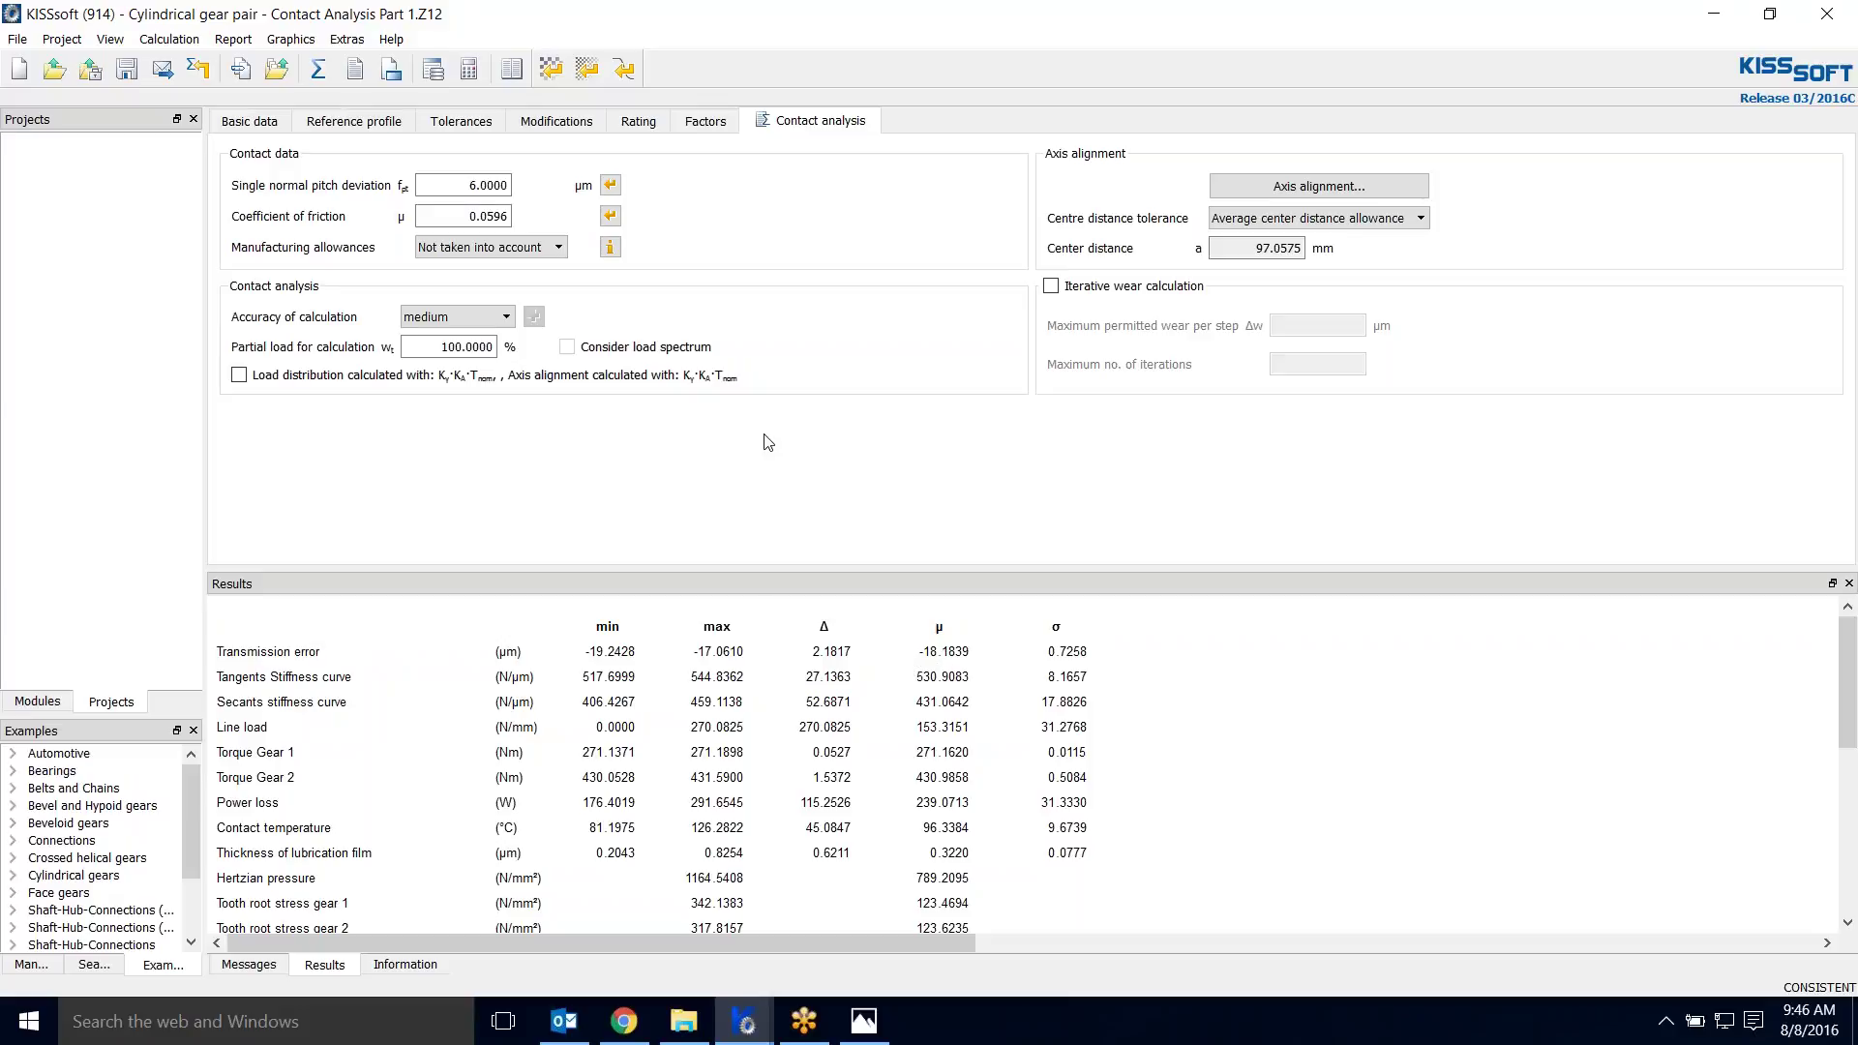
pyautogui.click(239, 374)
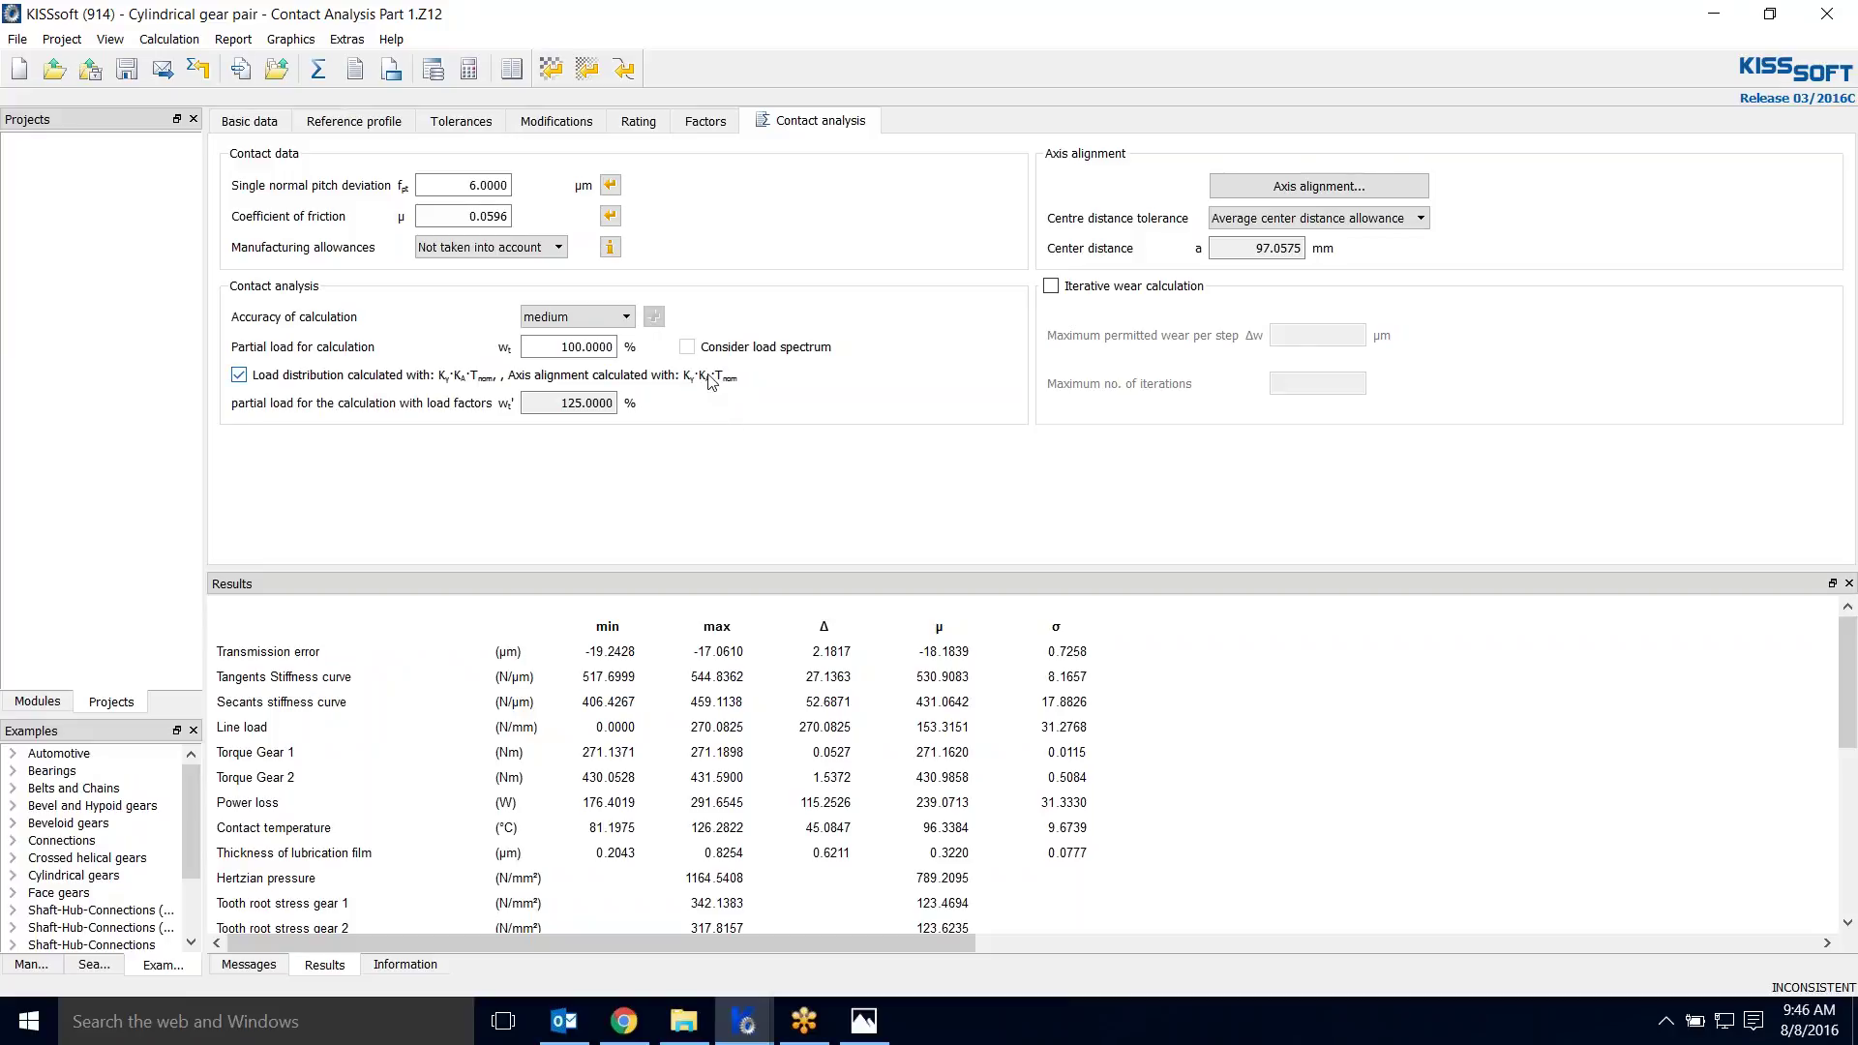
# Step: Run with load distribution on, then off, ending at 2.1817 µm transmission error variation
pyautogui.click(318, 69)
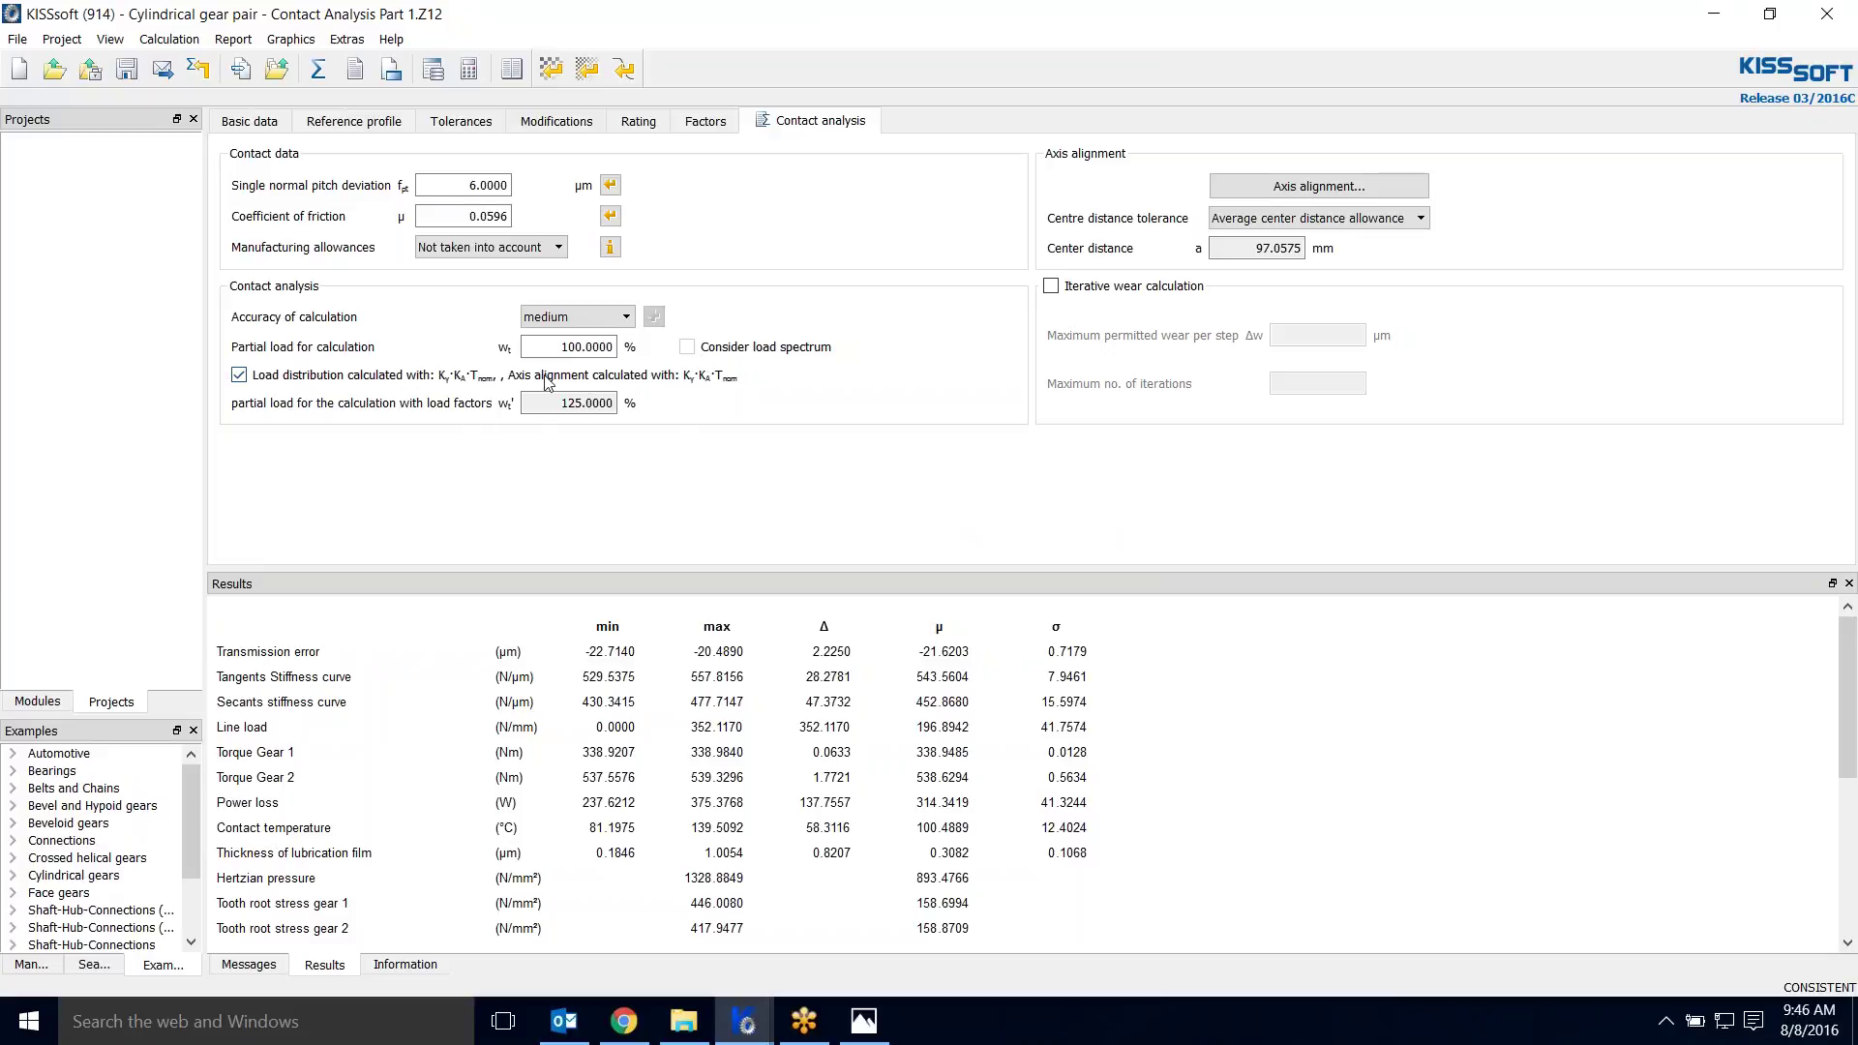
pyautogui.click(239, 375)
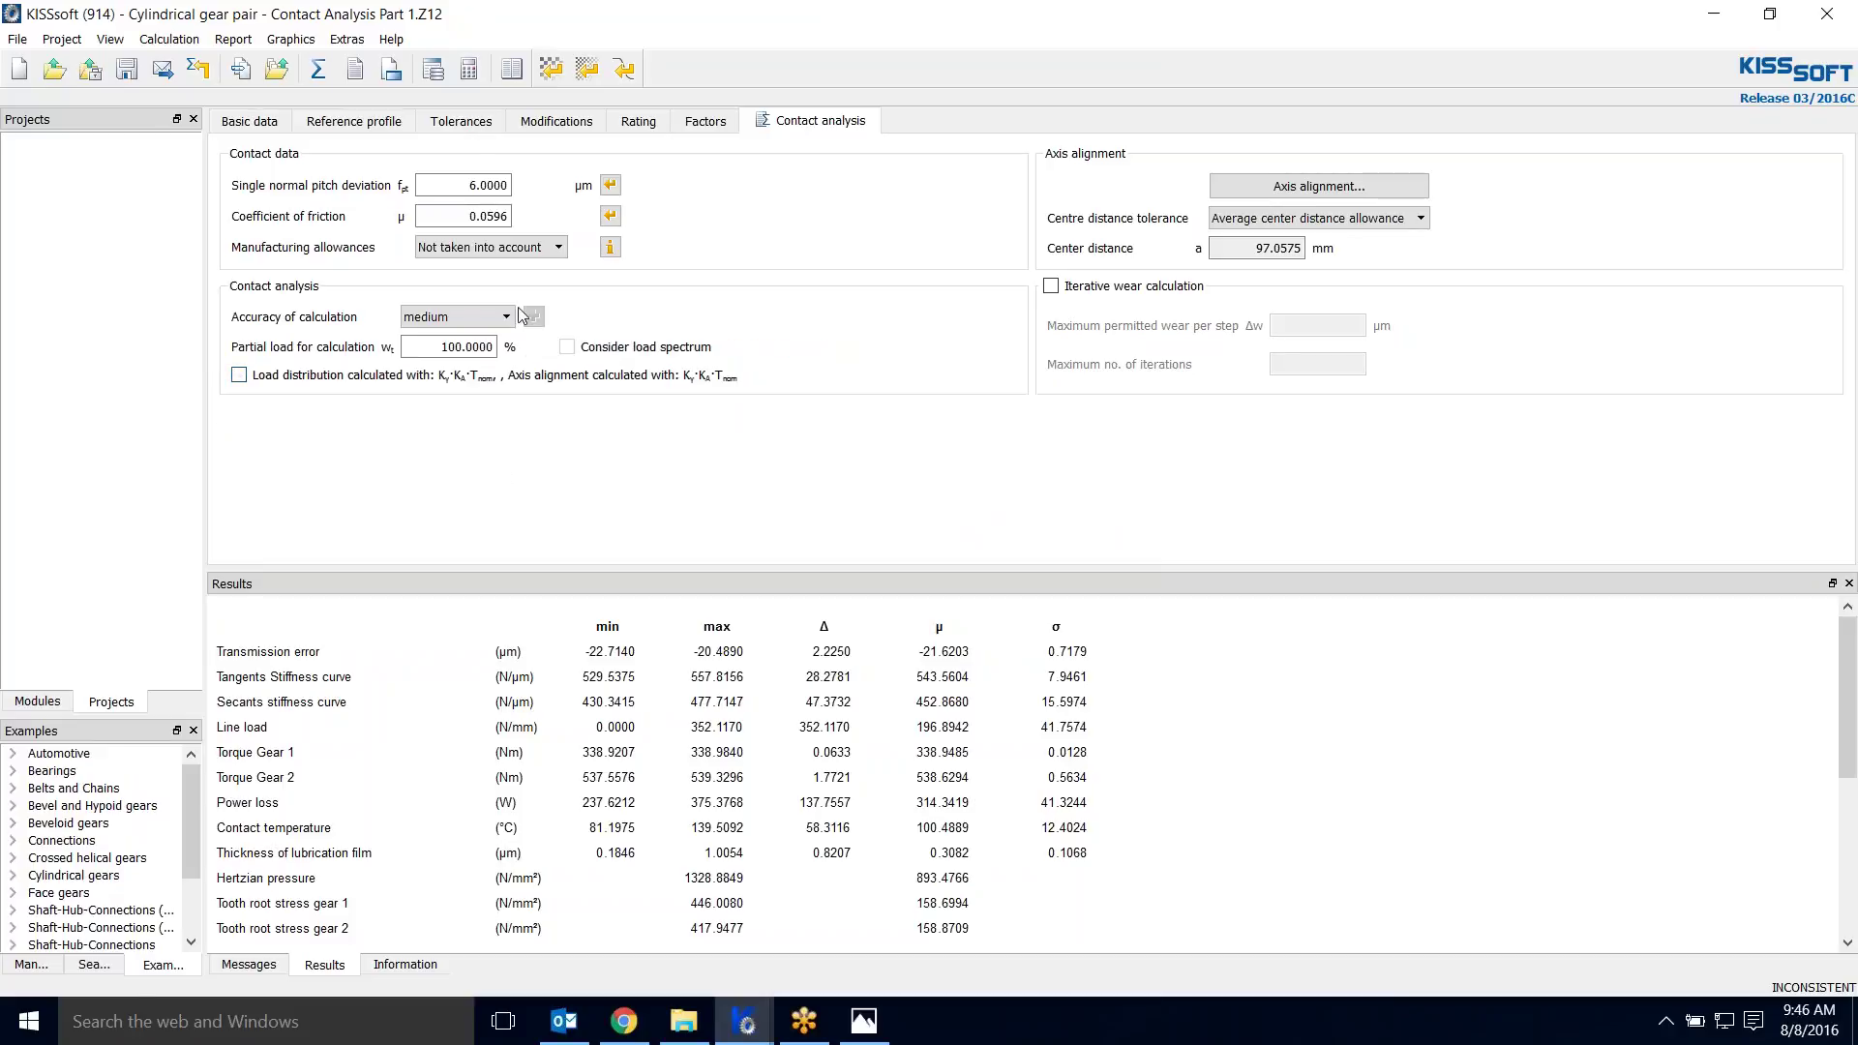
pyautogui.click(323, 85)
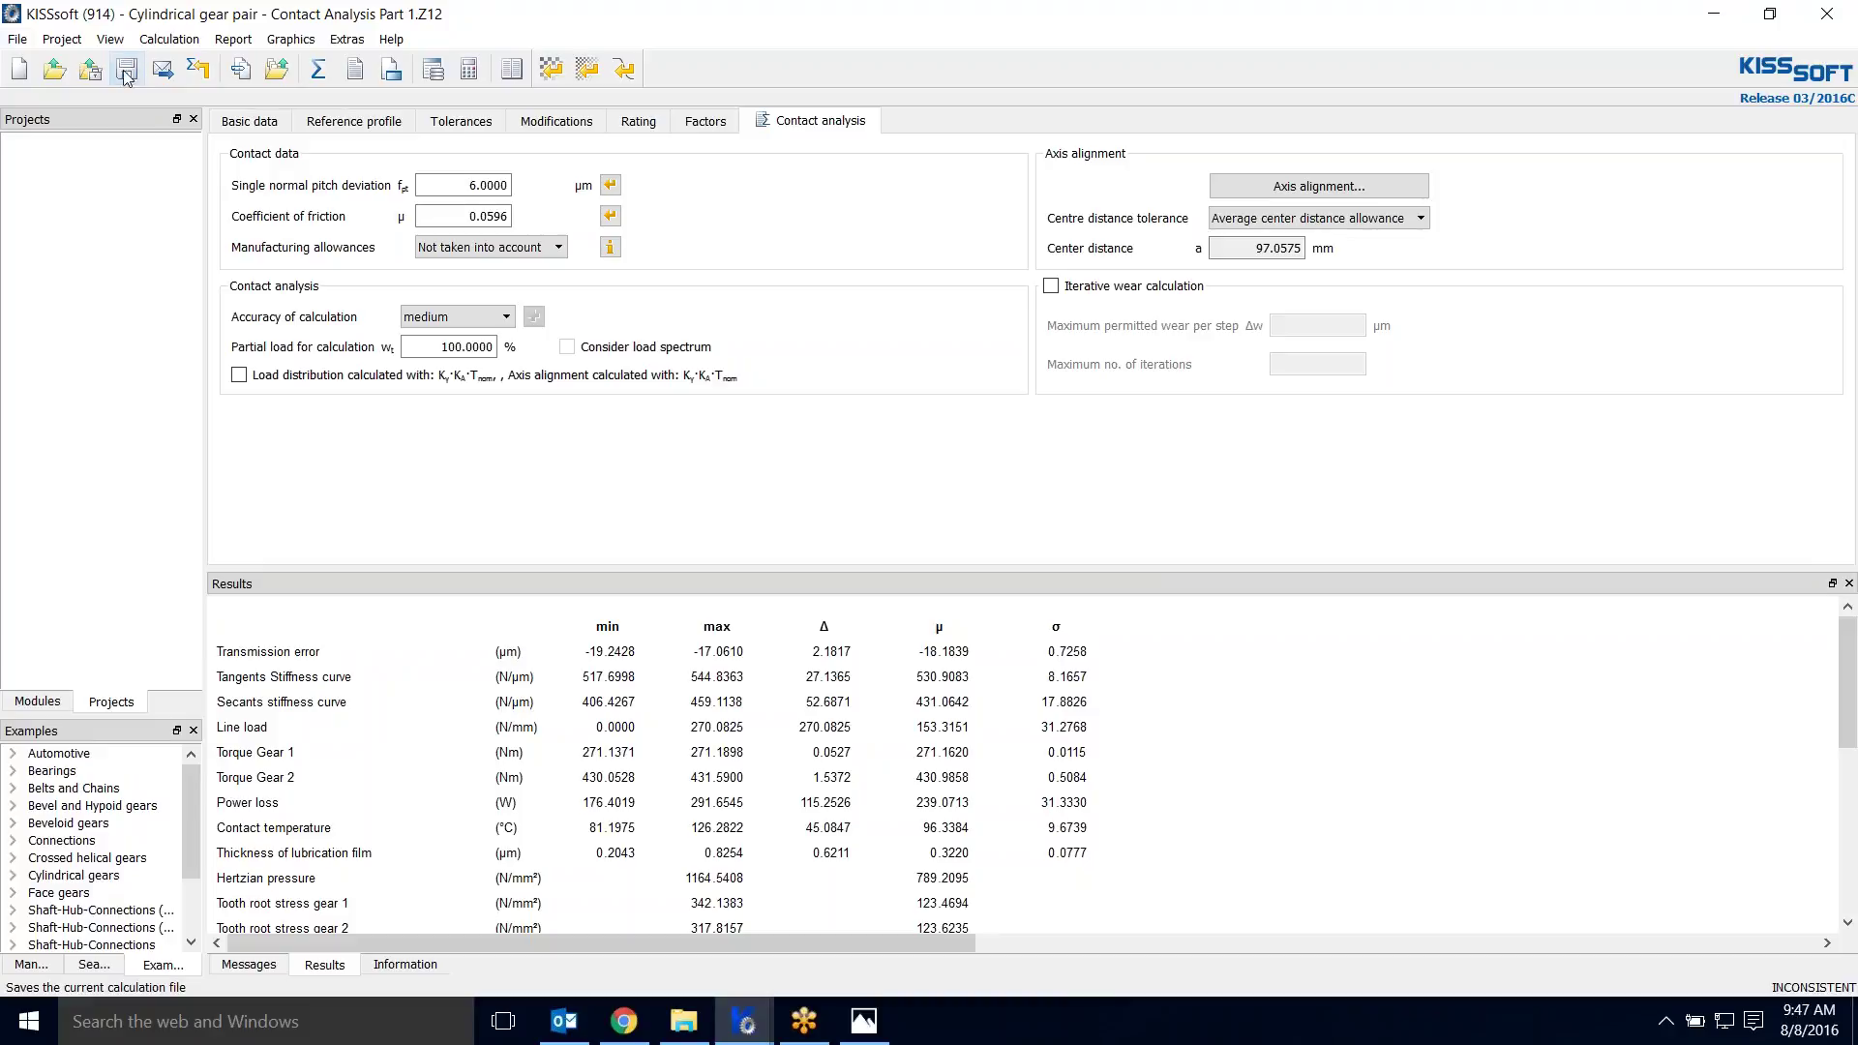
pyautogui.click(17, 40)
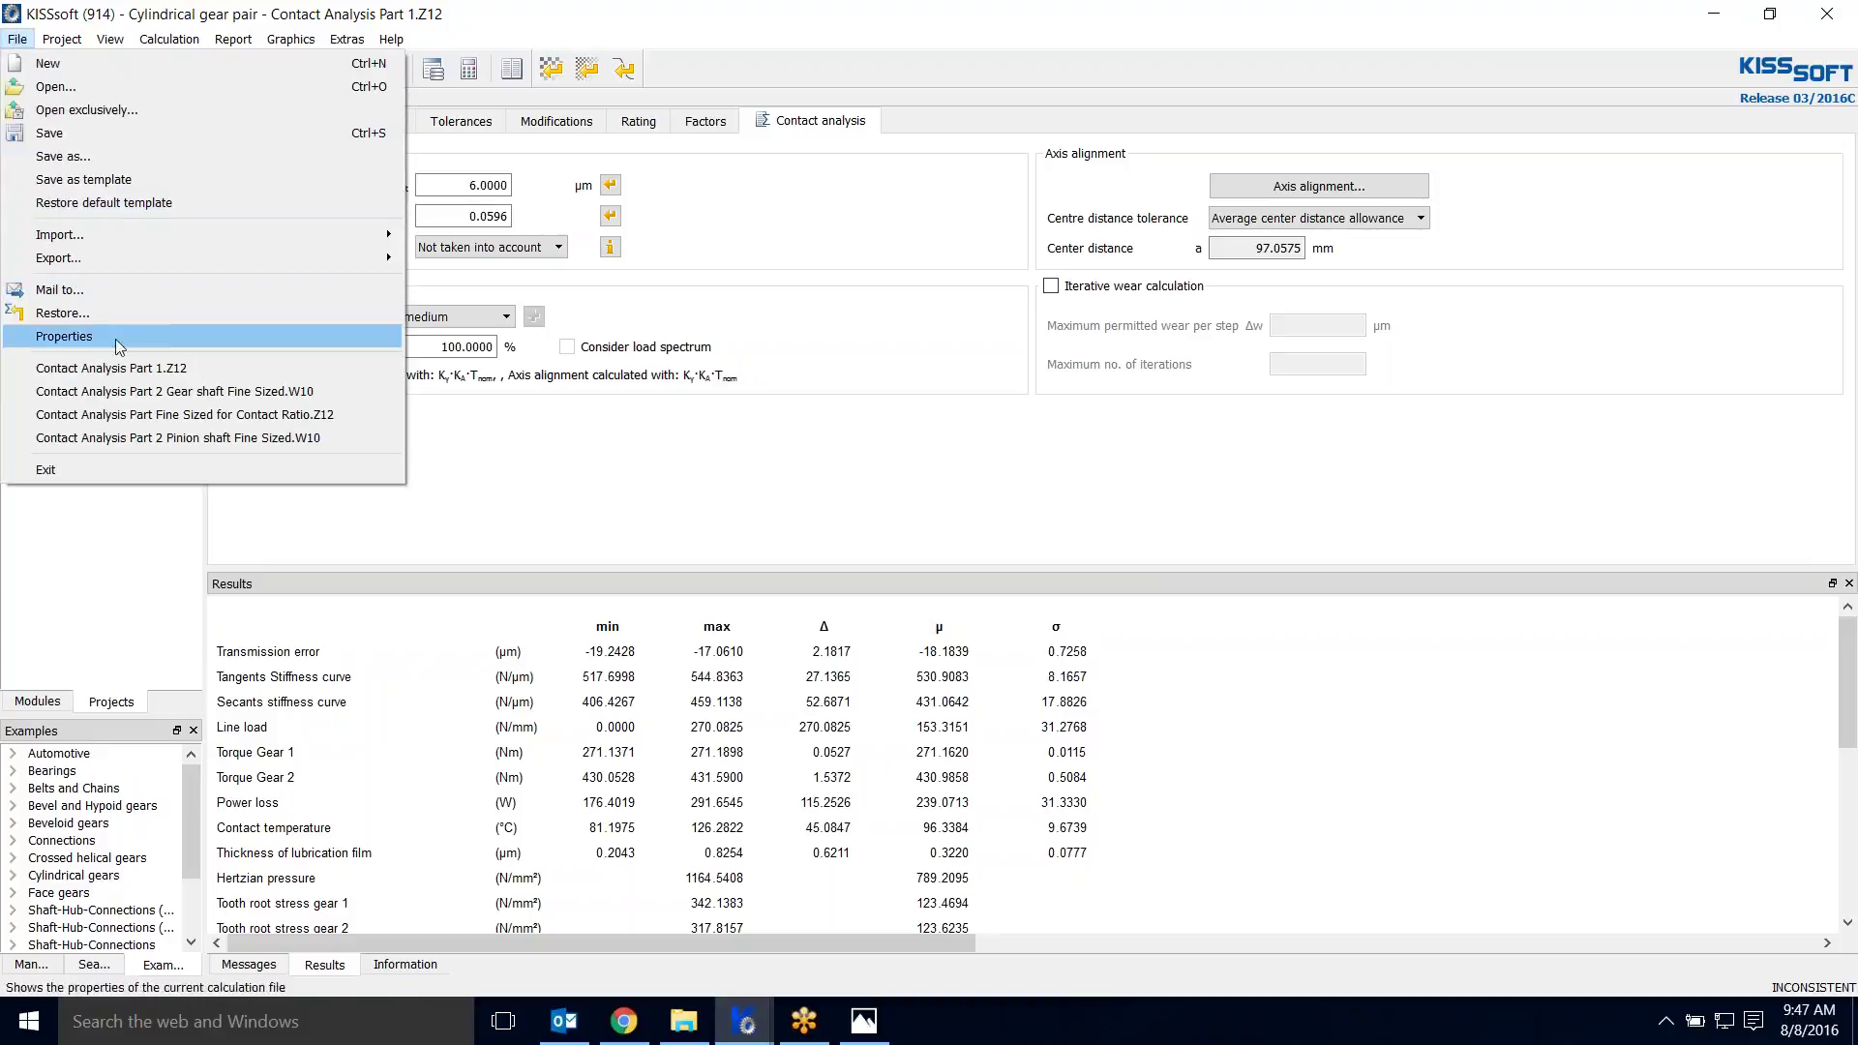
# Step: Switch to the Shaft calculation module
pyautogui.click(718, 432)
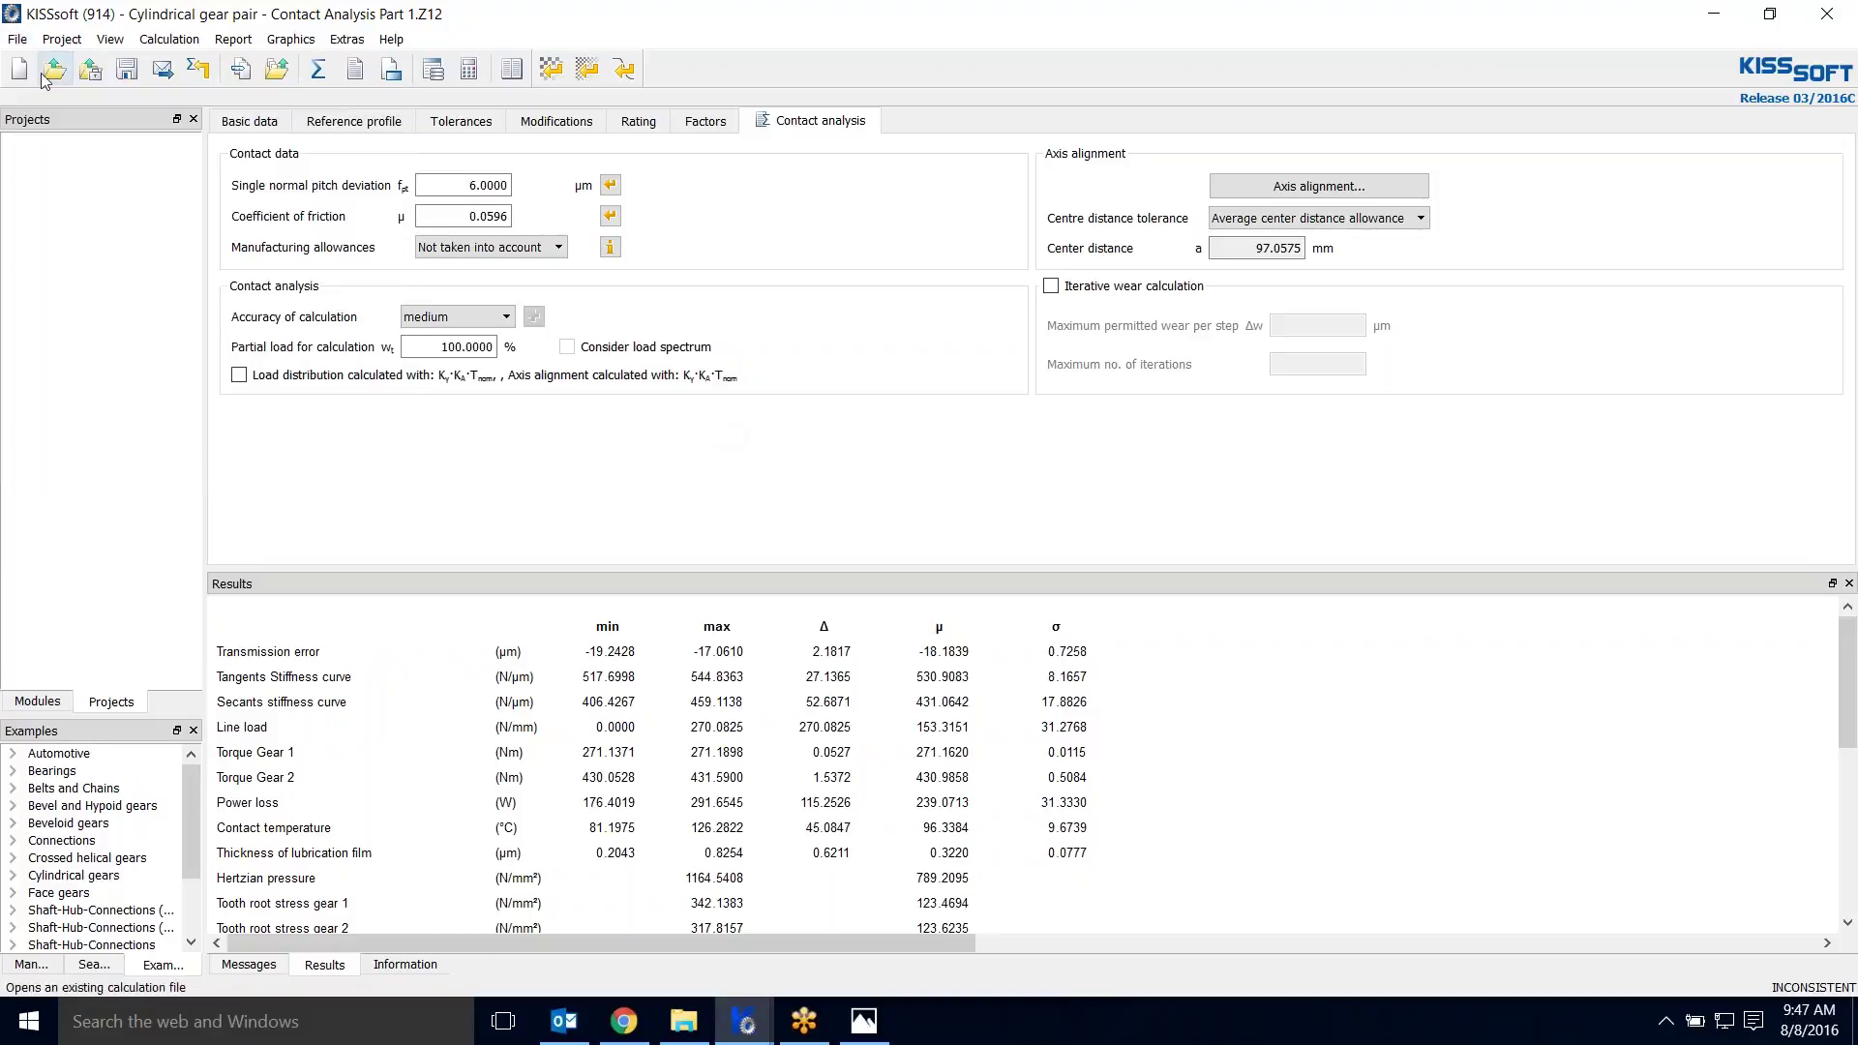
pyautogui.click(41, 702)
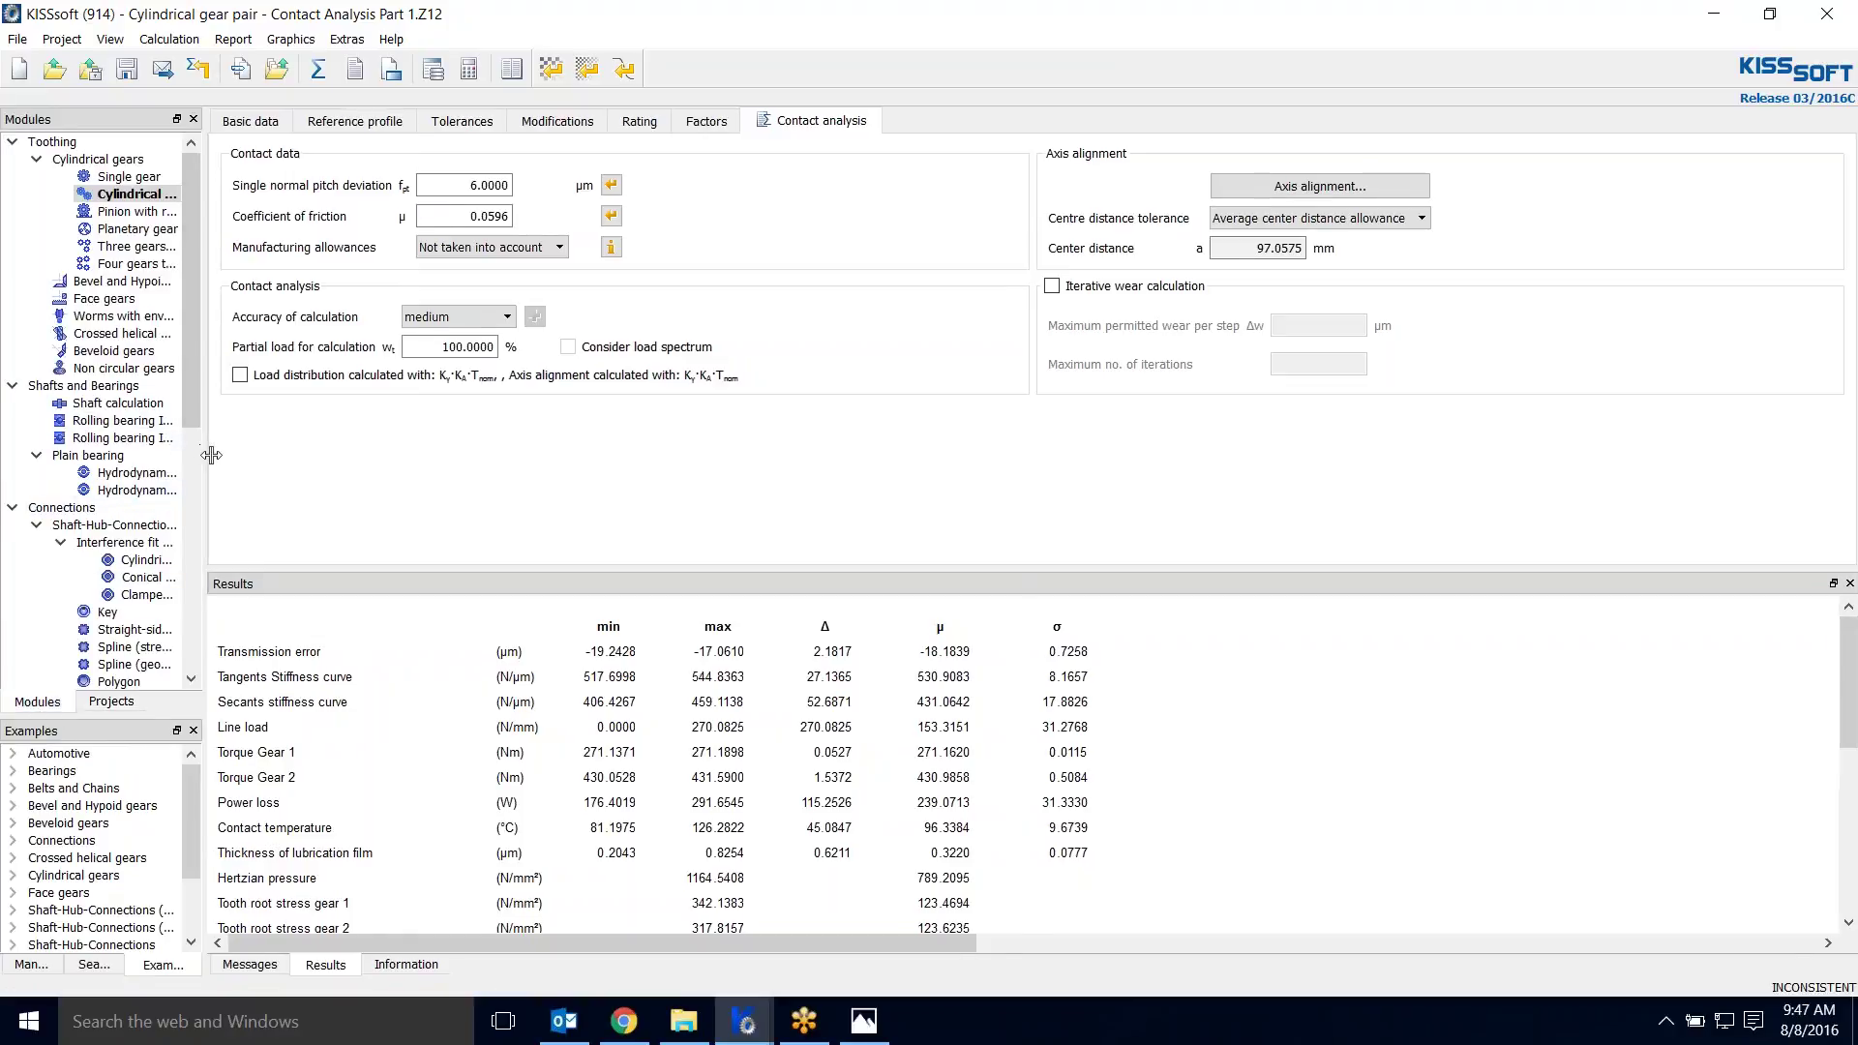
pyautogui.moveTo(204, 455); pyautogui.dragTo(331, 455)
pyautogui.click(99, 405)
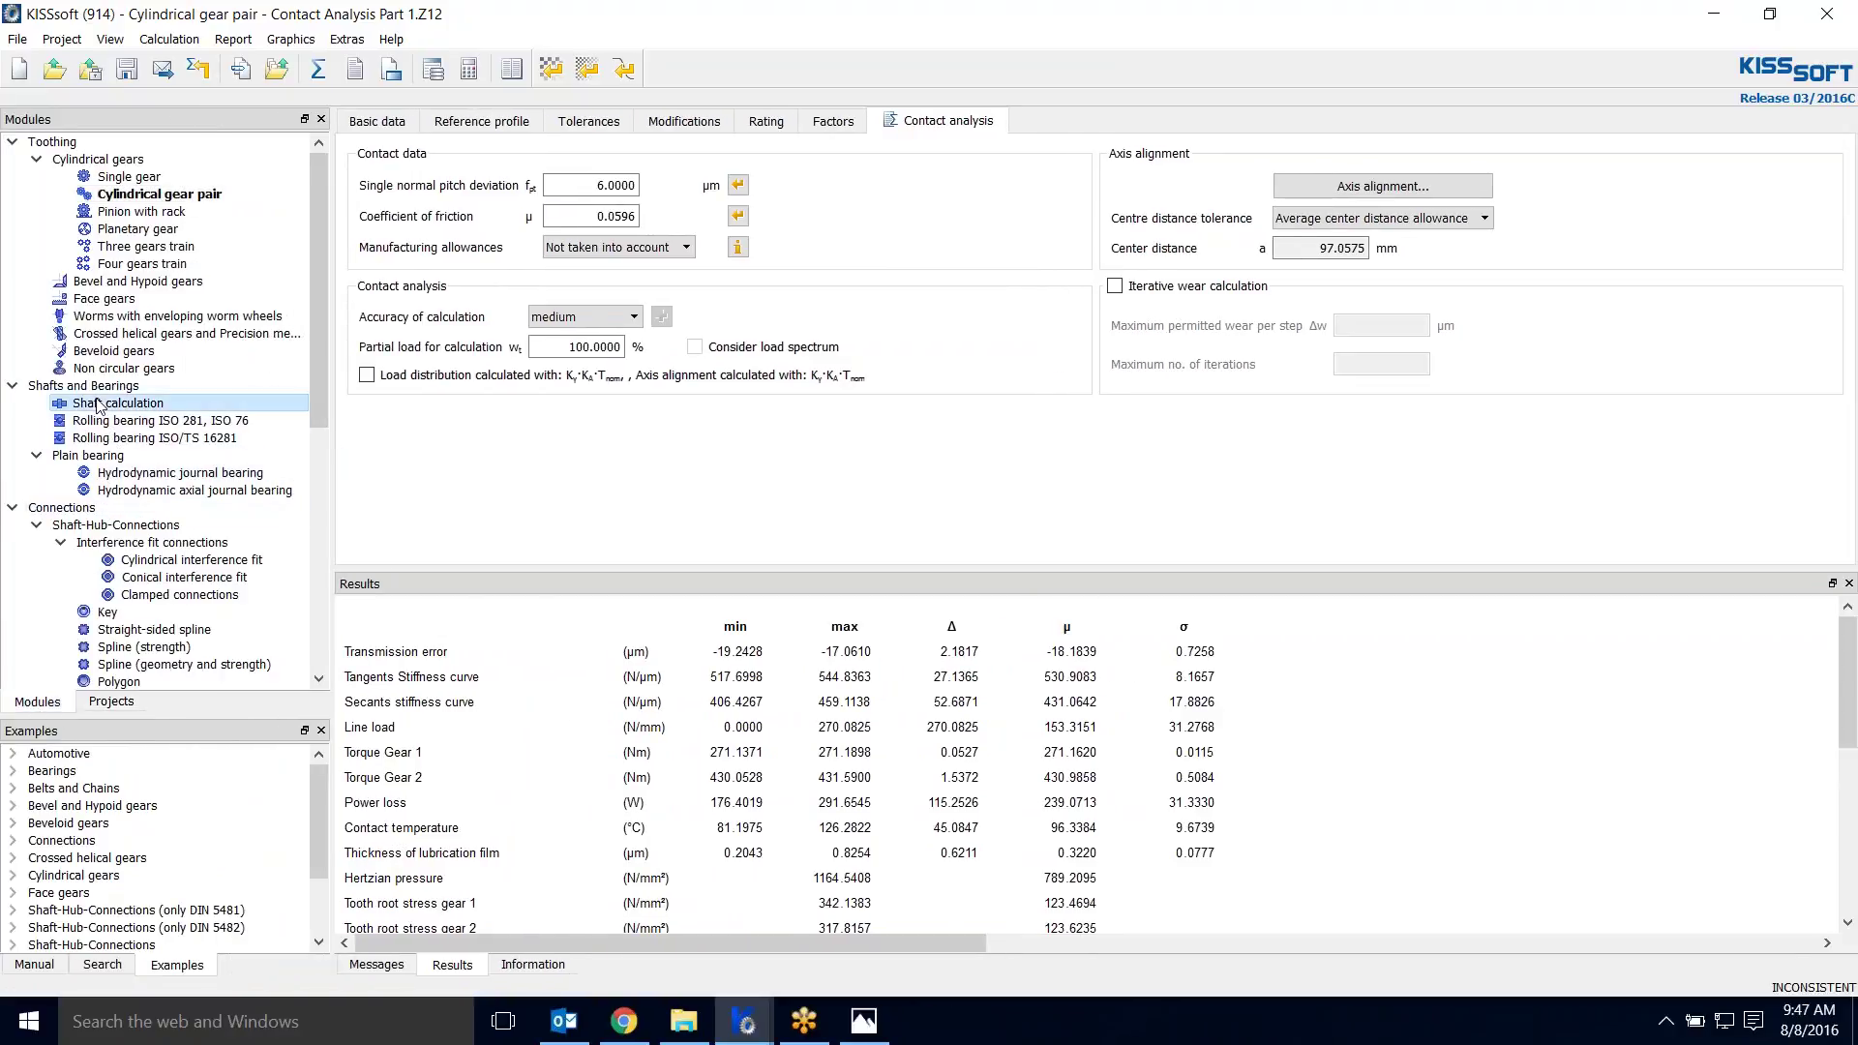
pyautogui.doubleClick(108, 404)
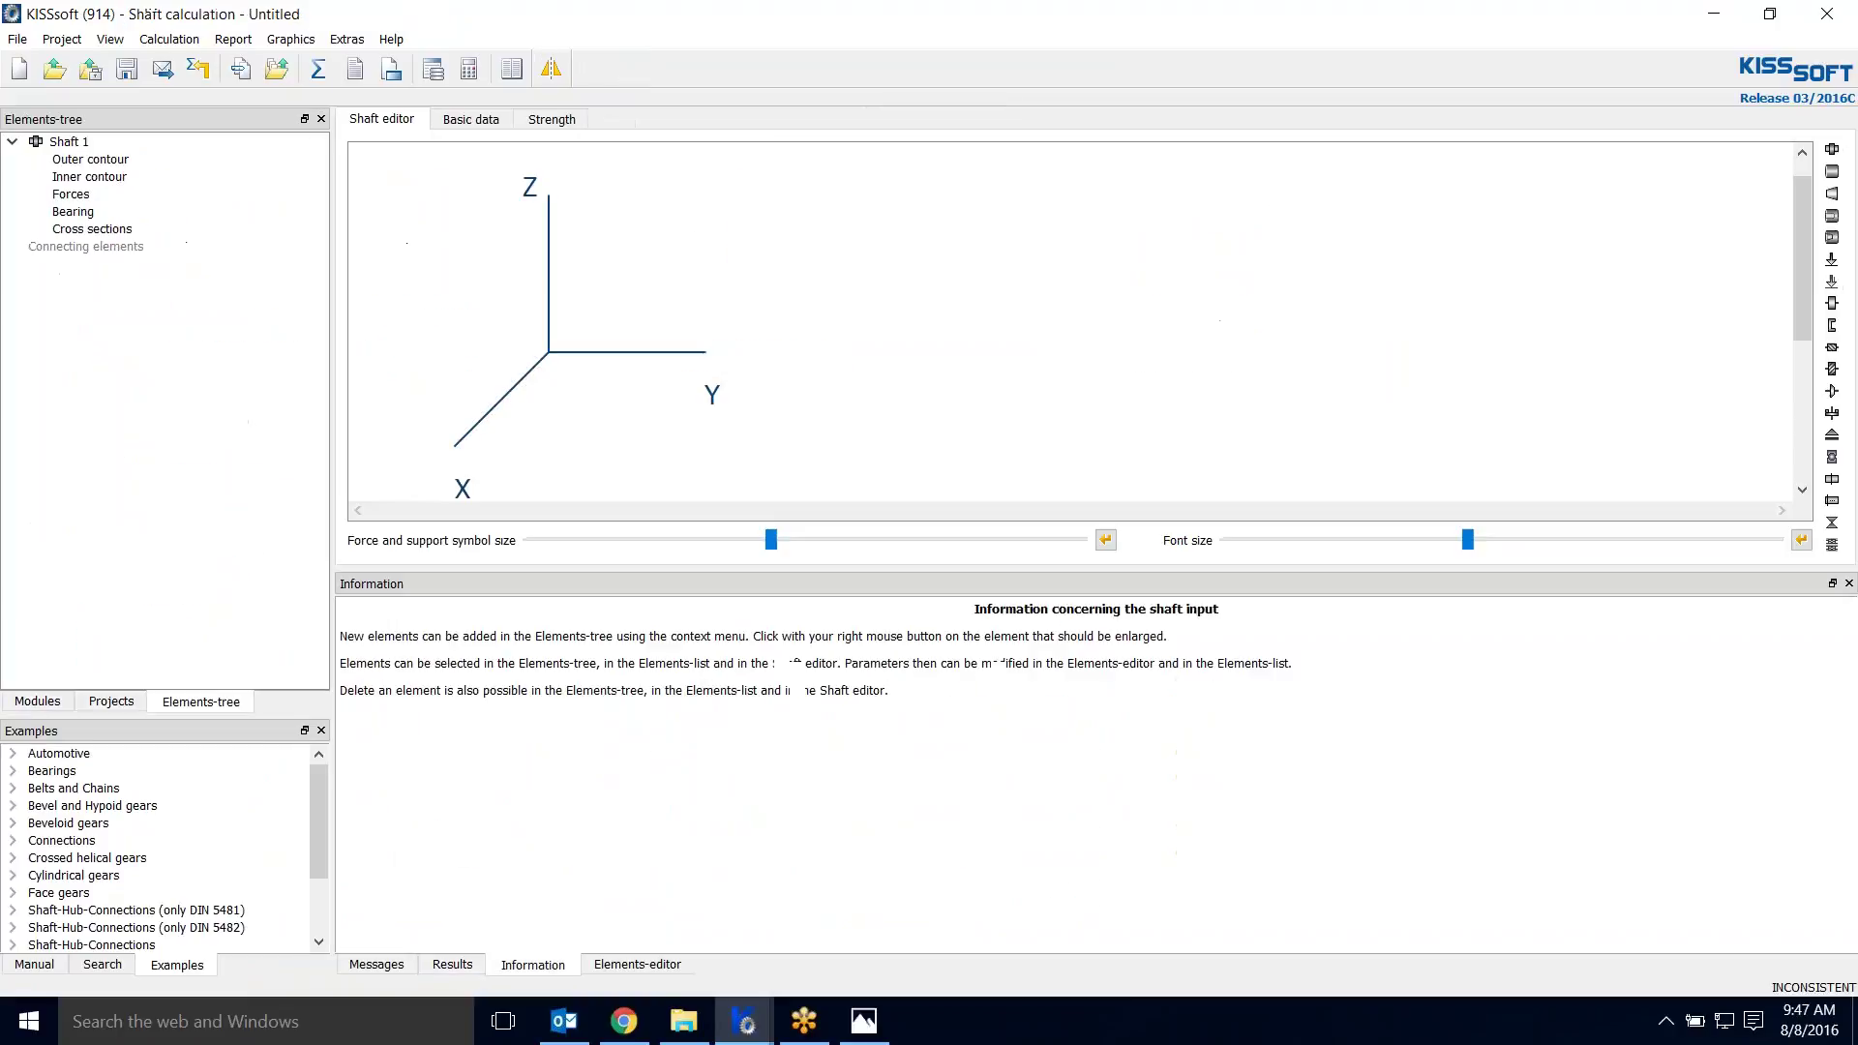
# Step: Open the shaft model 'Contact Analysis Part 2 Pinion shaft'
pyautogui.click(54, 69)
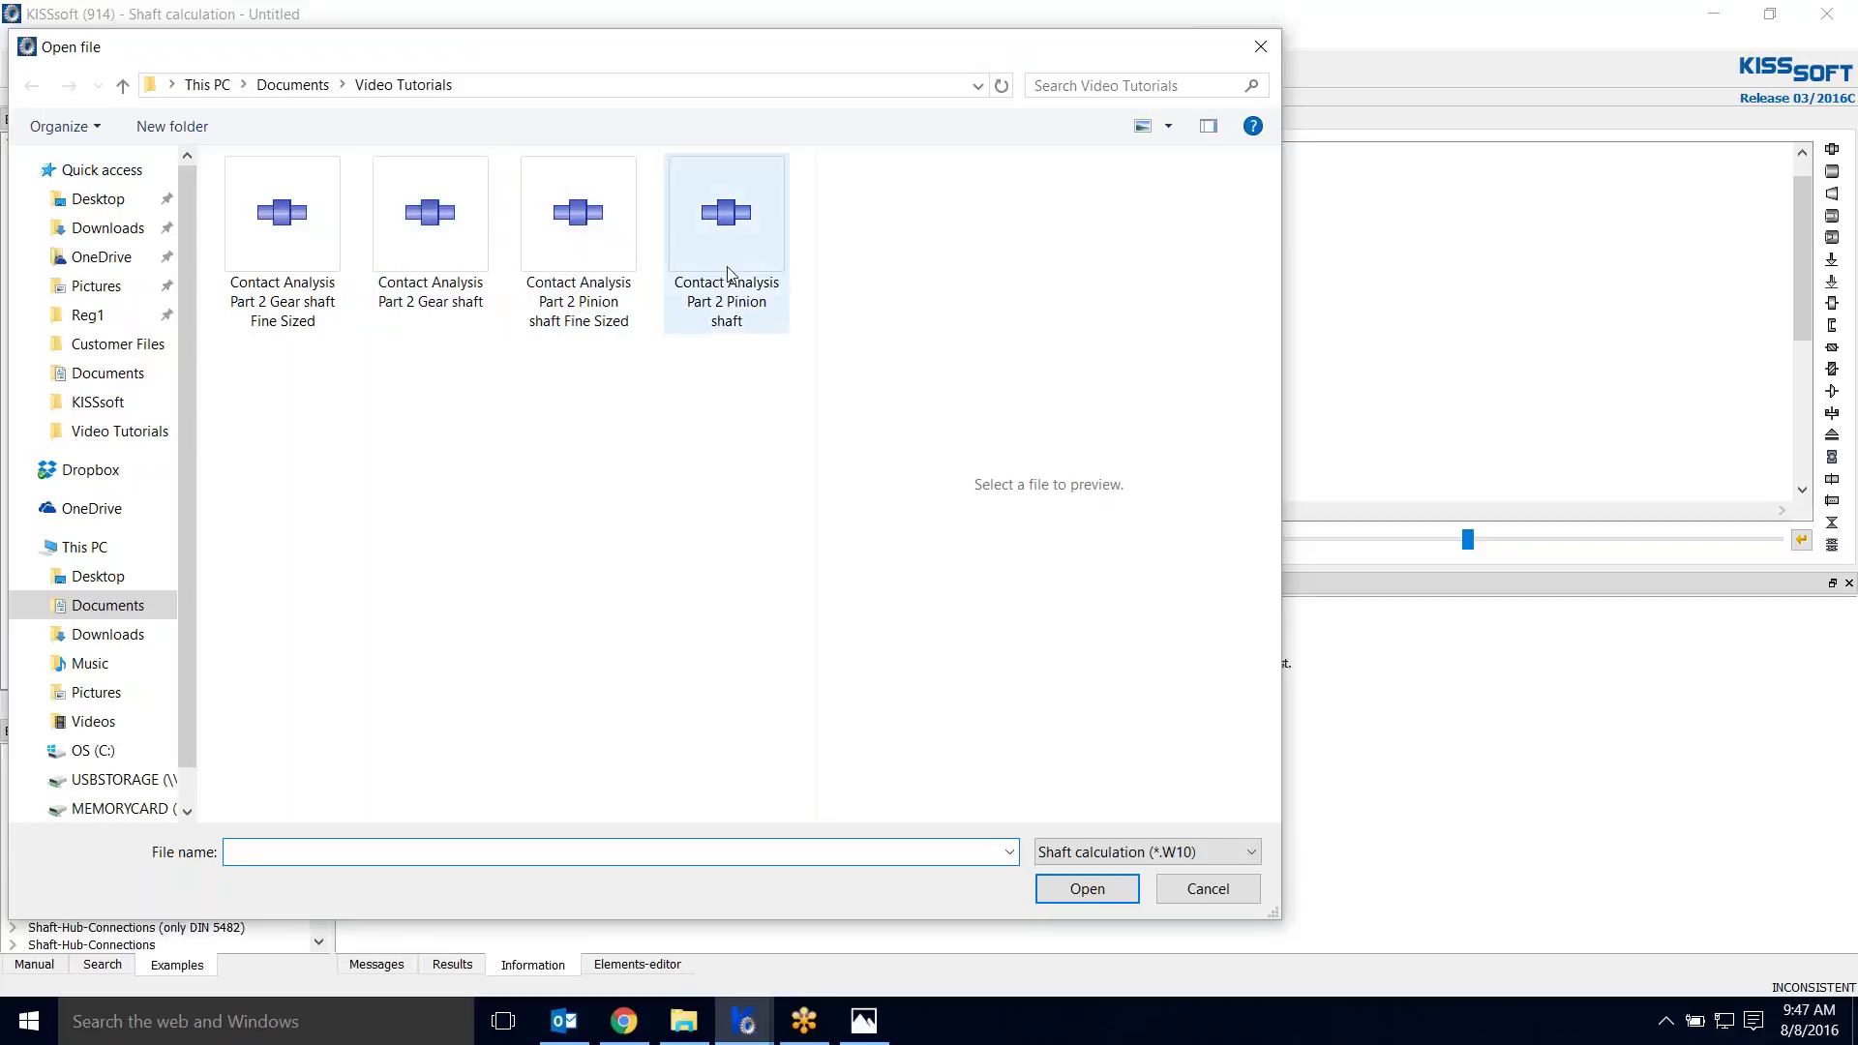
pyautogui.click(746, 290)
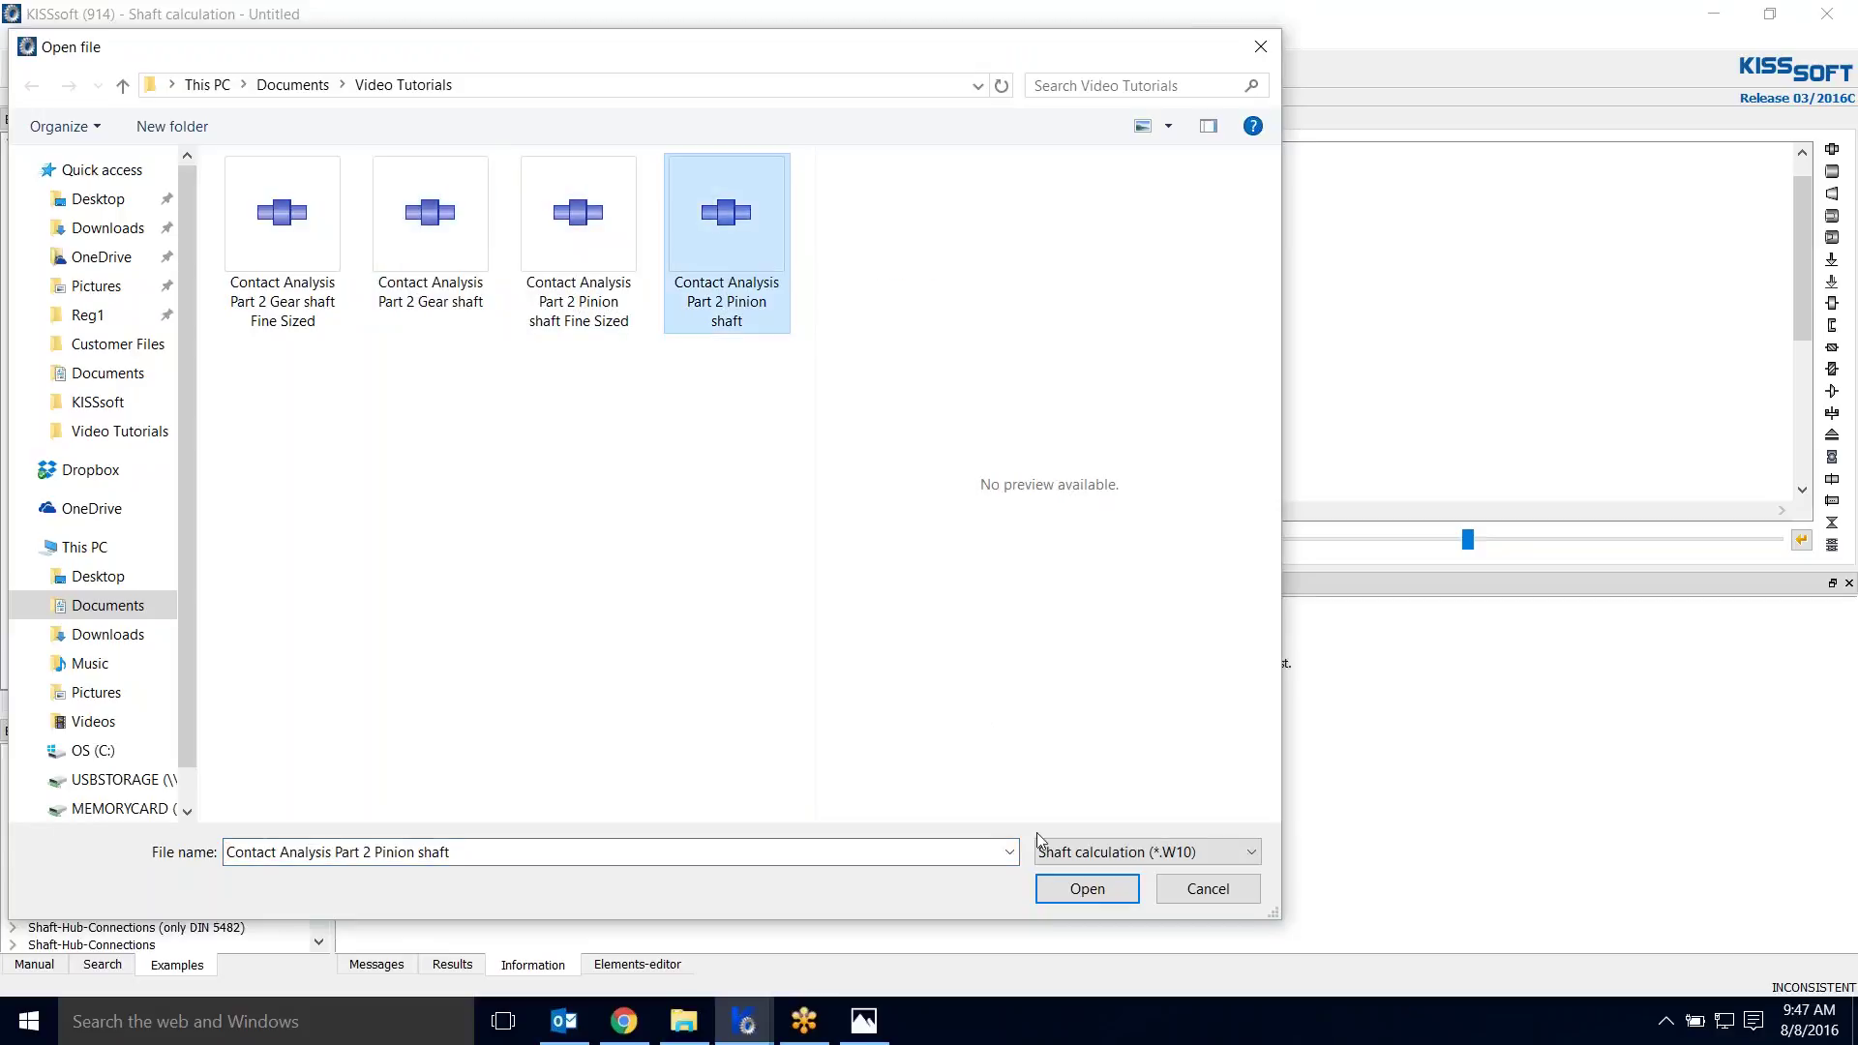
pyautogui.click(1075, 885)
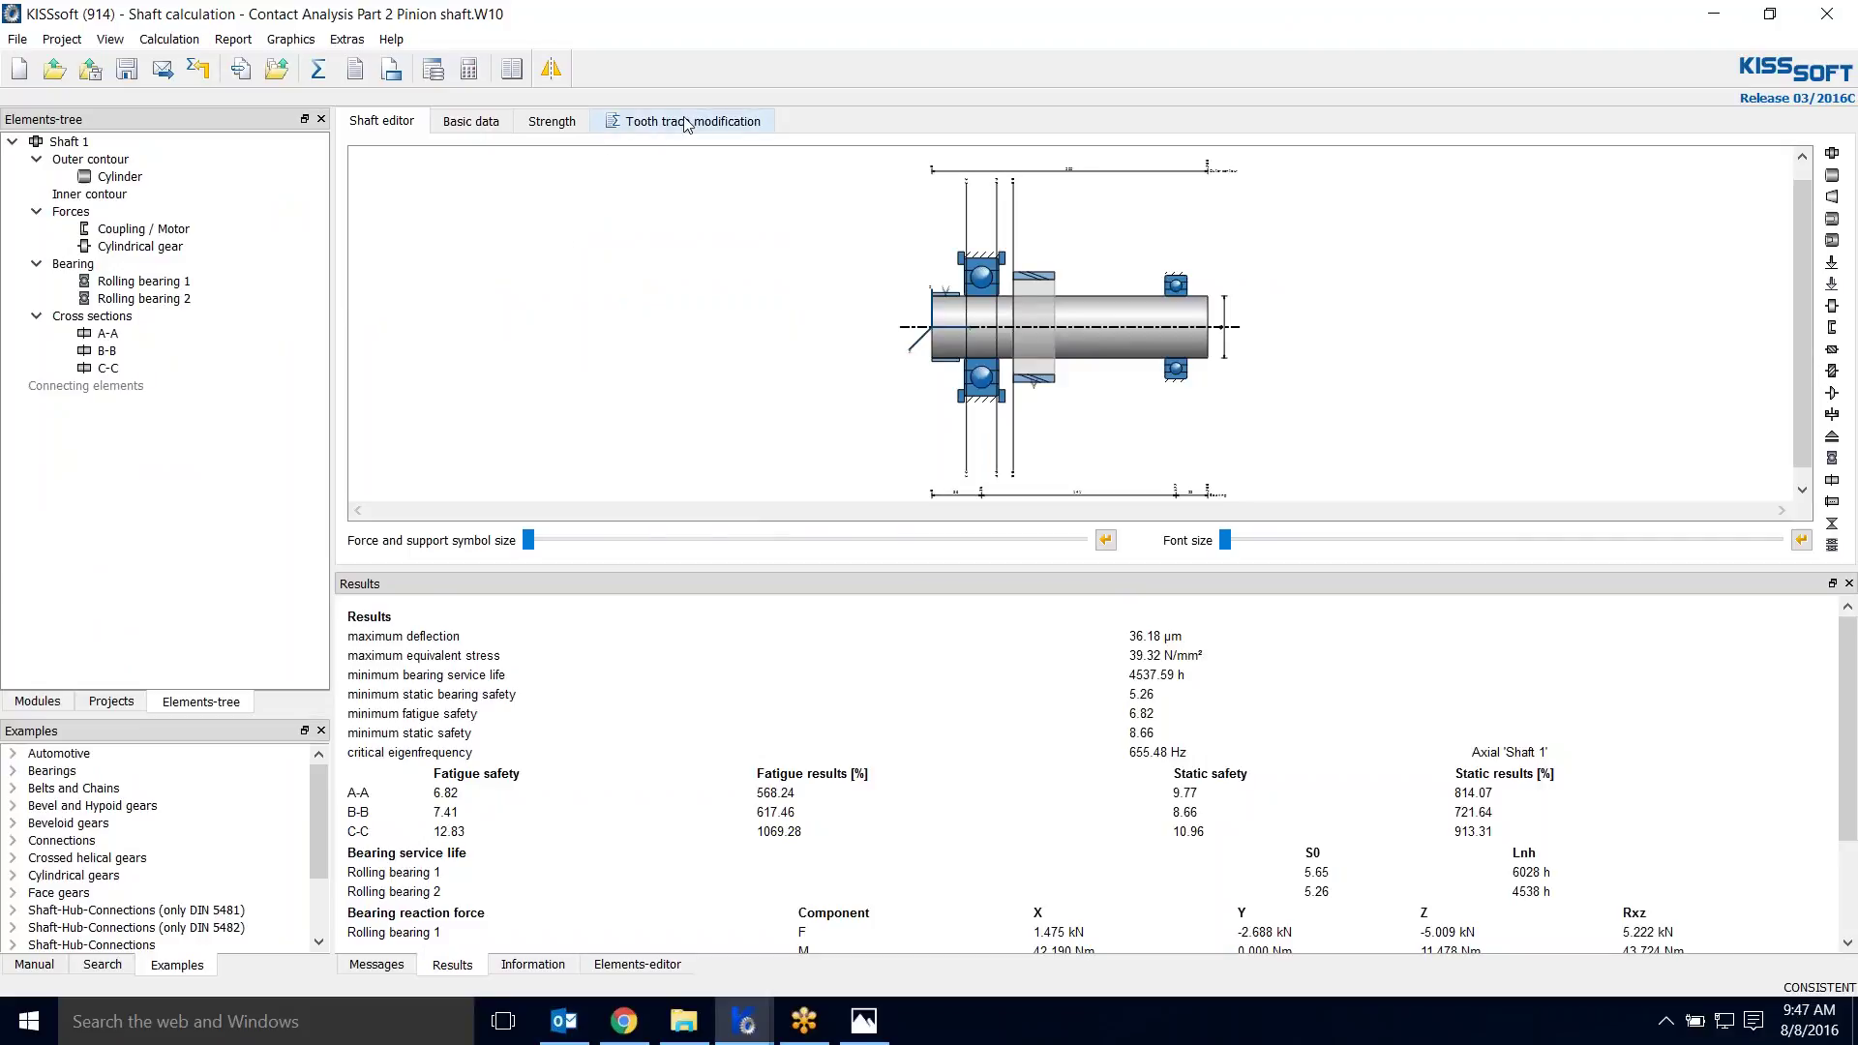
# Step: Set Calculation A's helix modification to 0 and tooth trace modification to None, then recalculate (KHβ 1.2421)
pyautogui.click(170, 39)
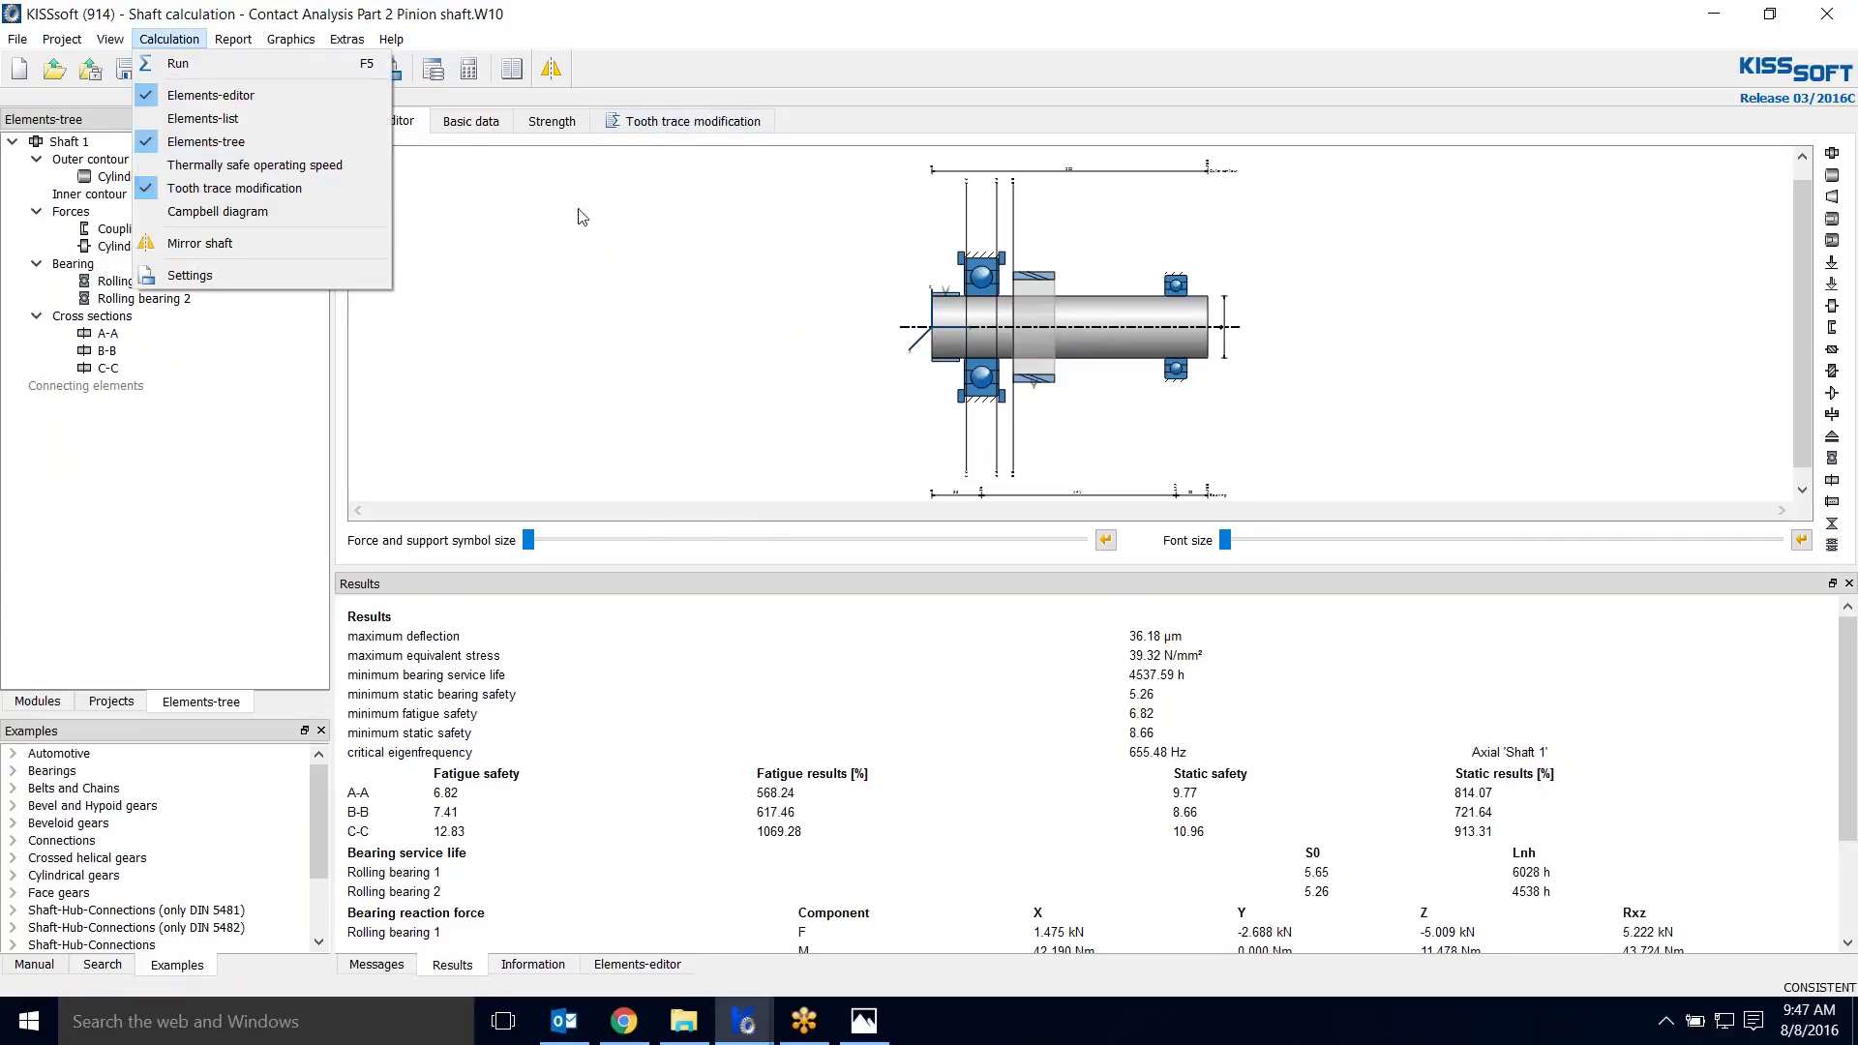
pyautogui.click(685, 123)
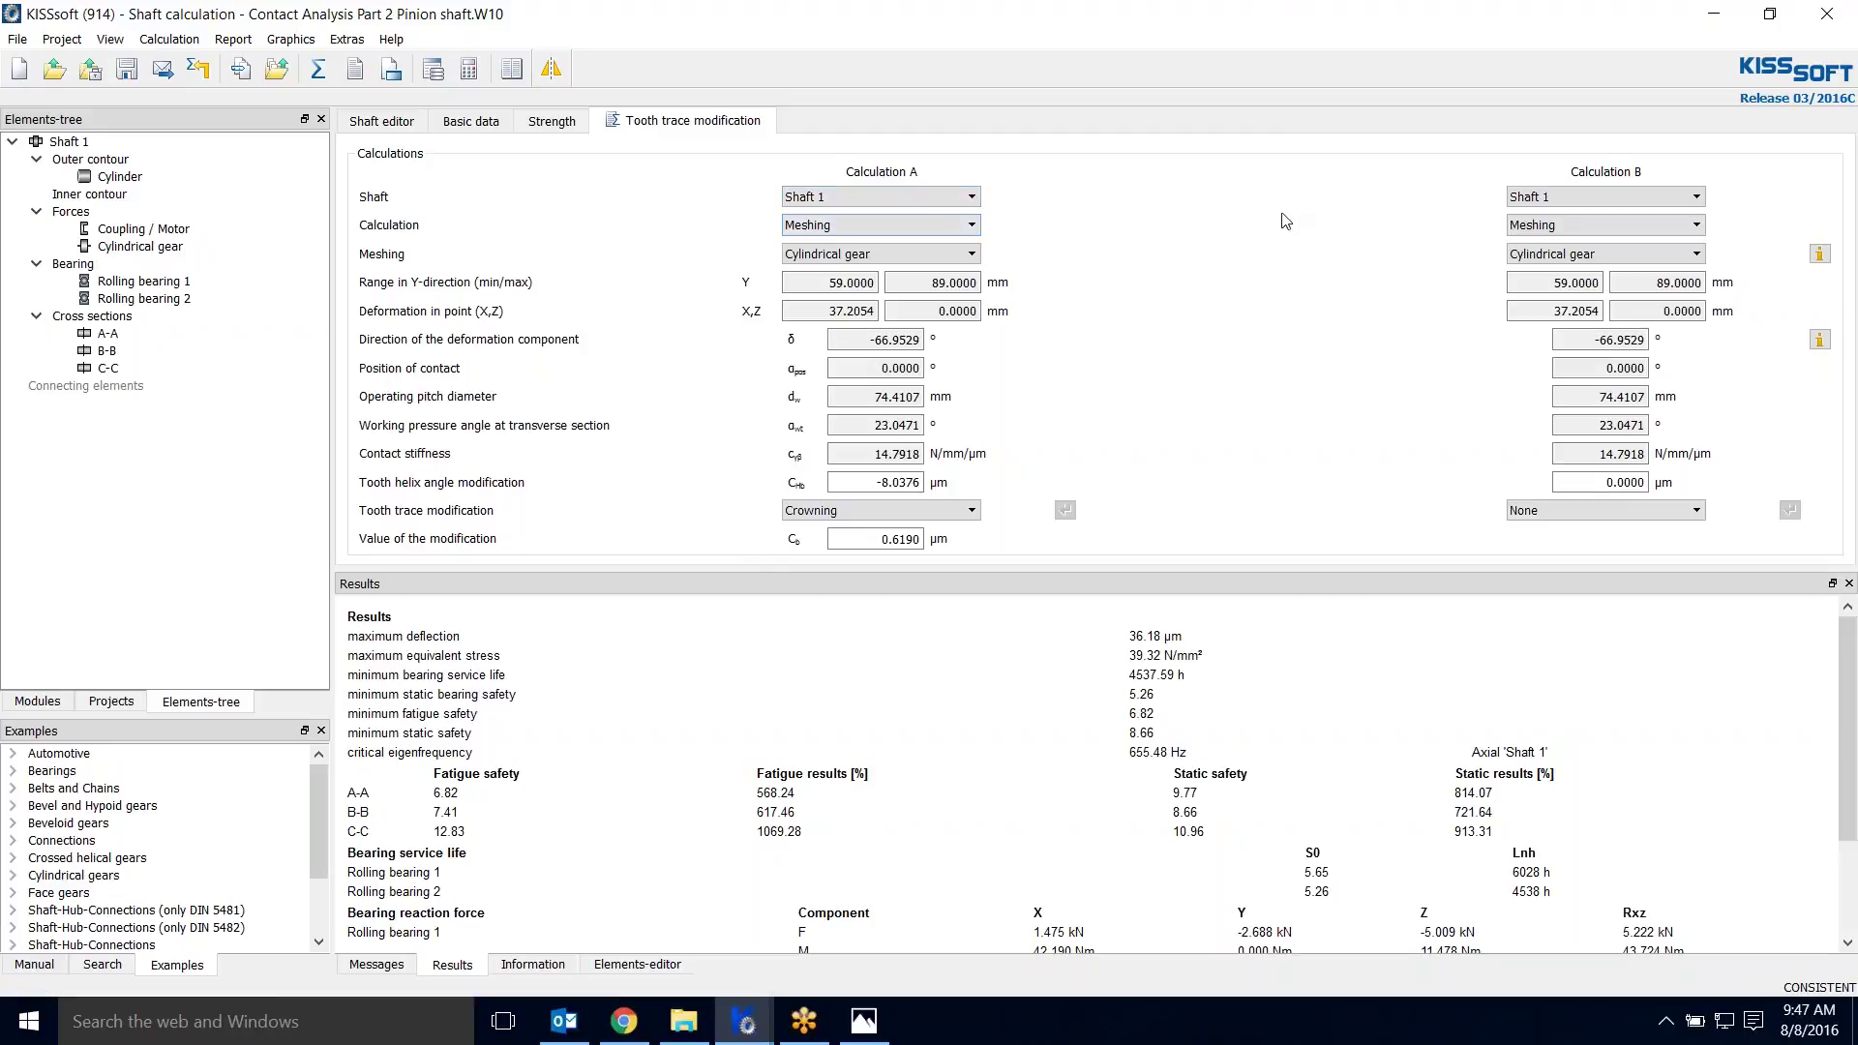
pyautogui.click(891, 482)
pyautogui.doubleClick(891, 482)
pyautogui.write('0')
pyautogui.click(962, 509)
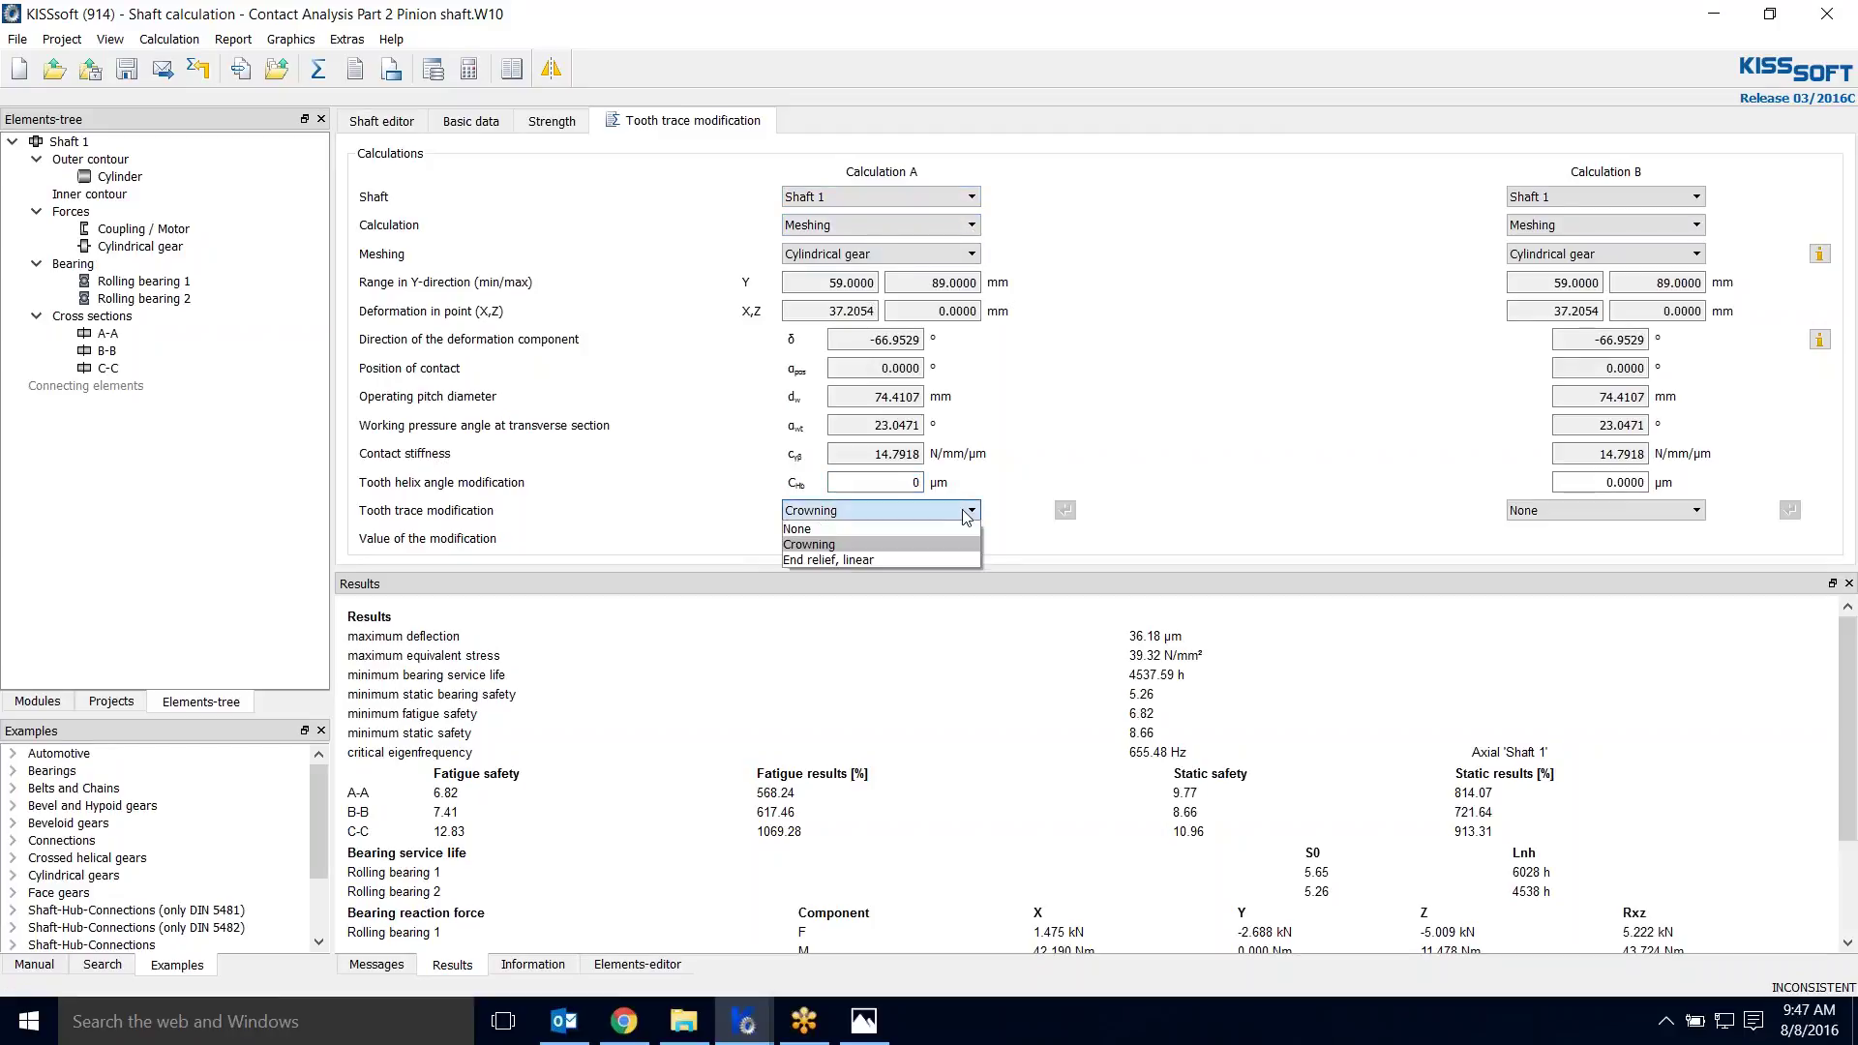
pyautogui.click(918, 535)
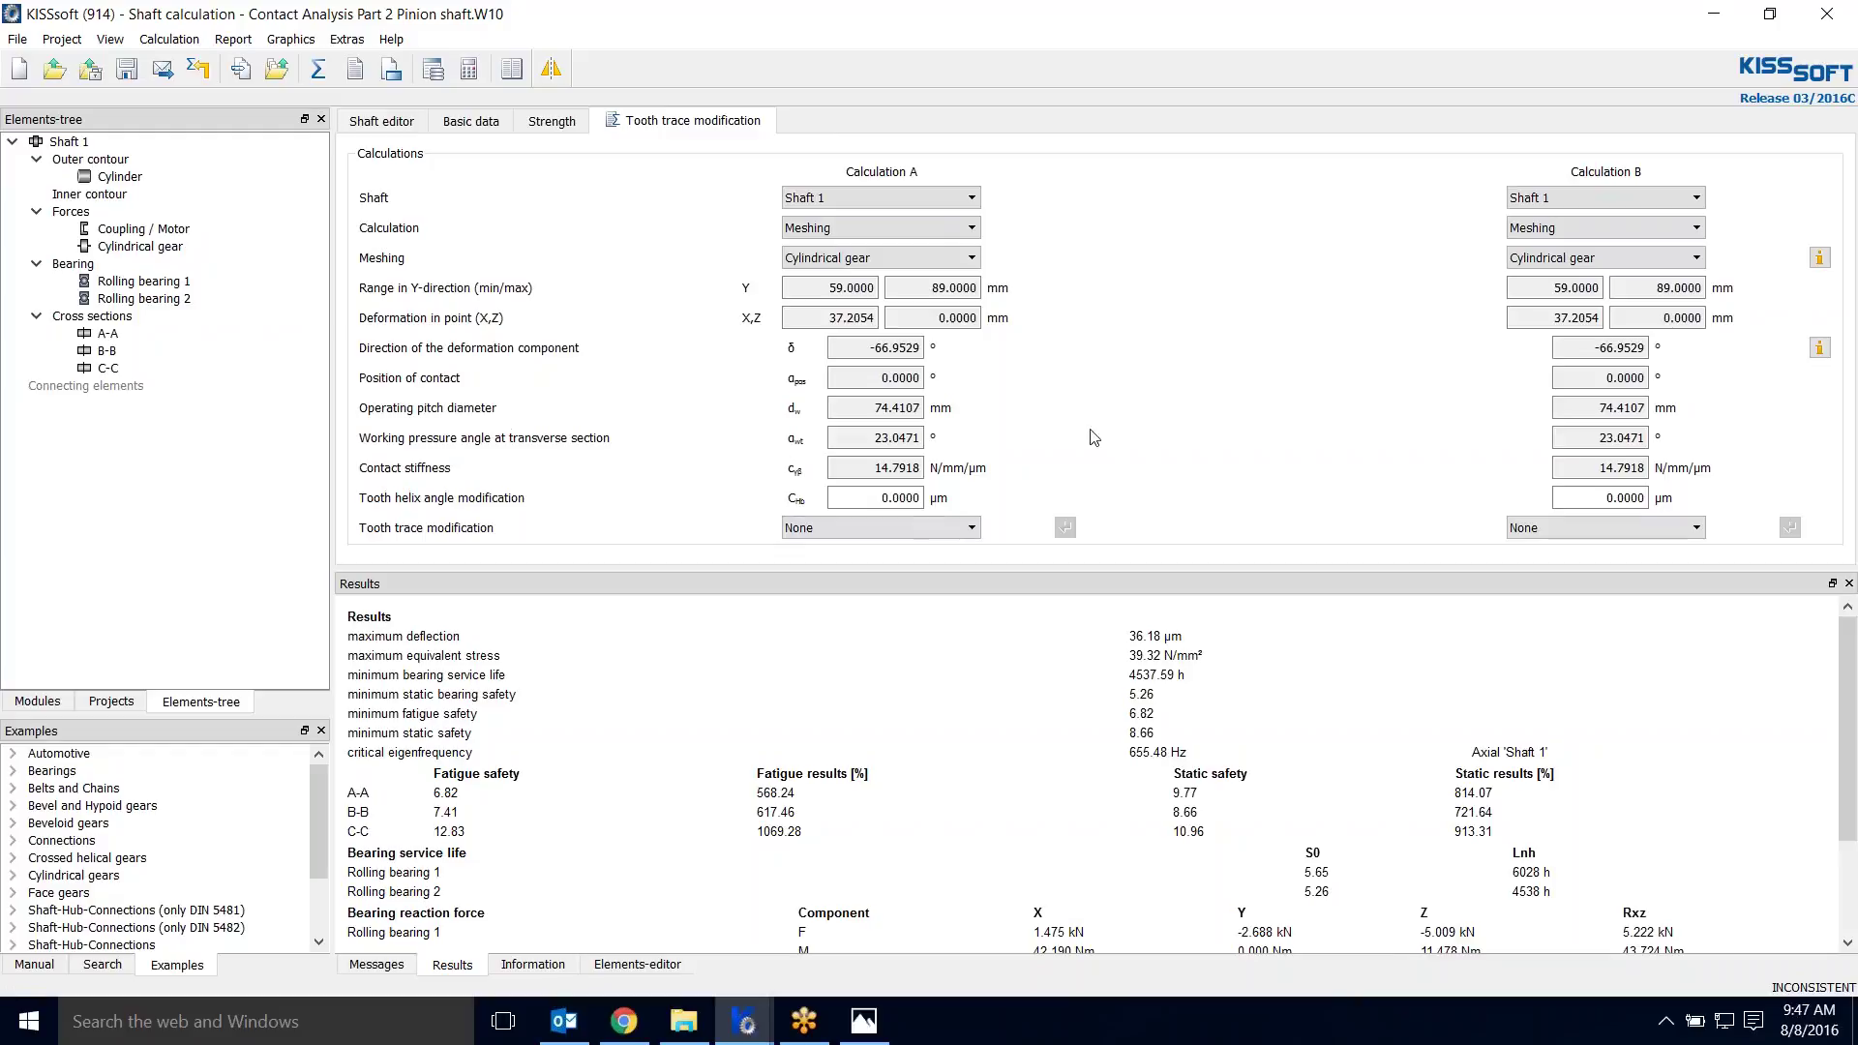
pyautogui.click(318, 69)
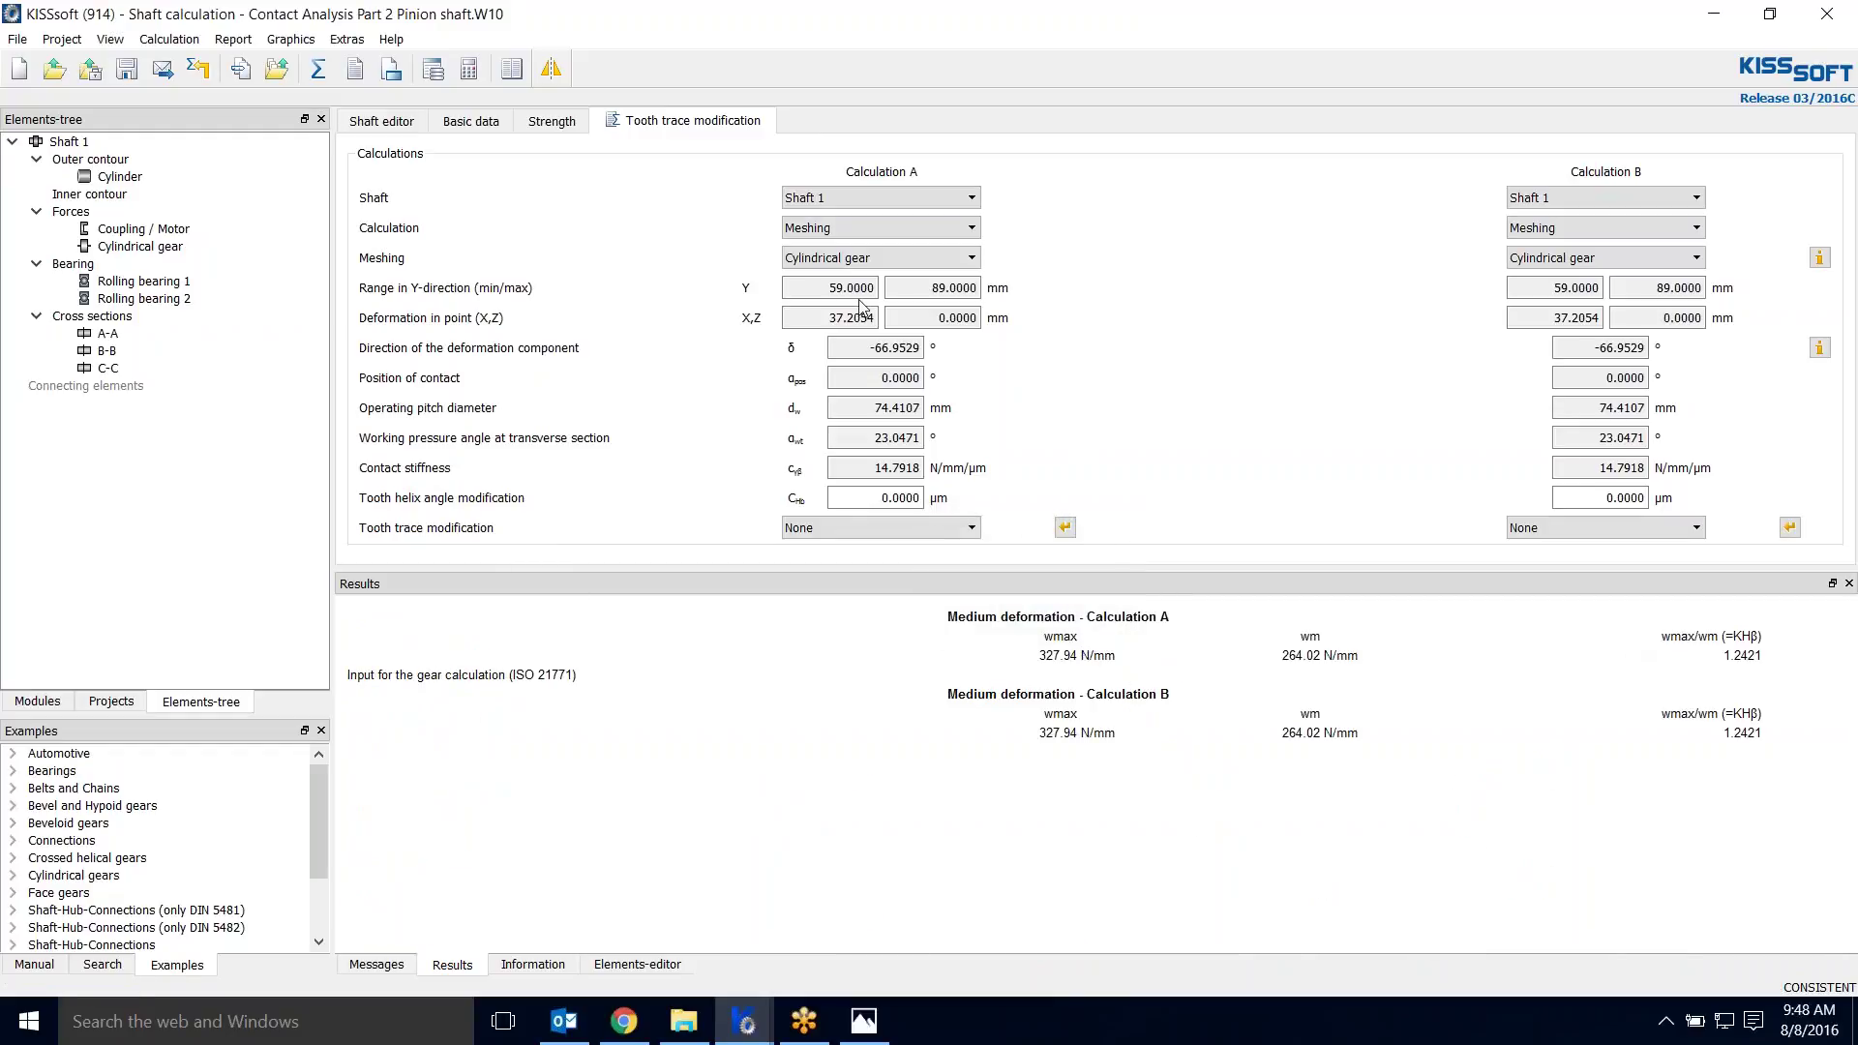
pyautogui.click(290, 38)
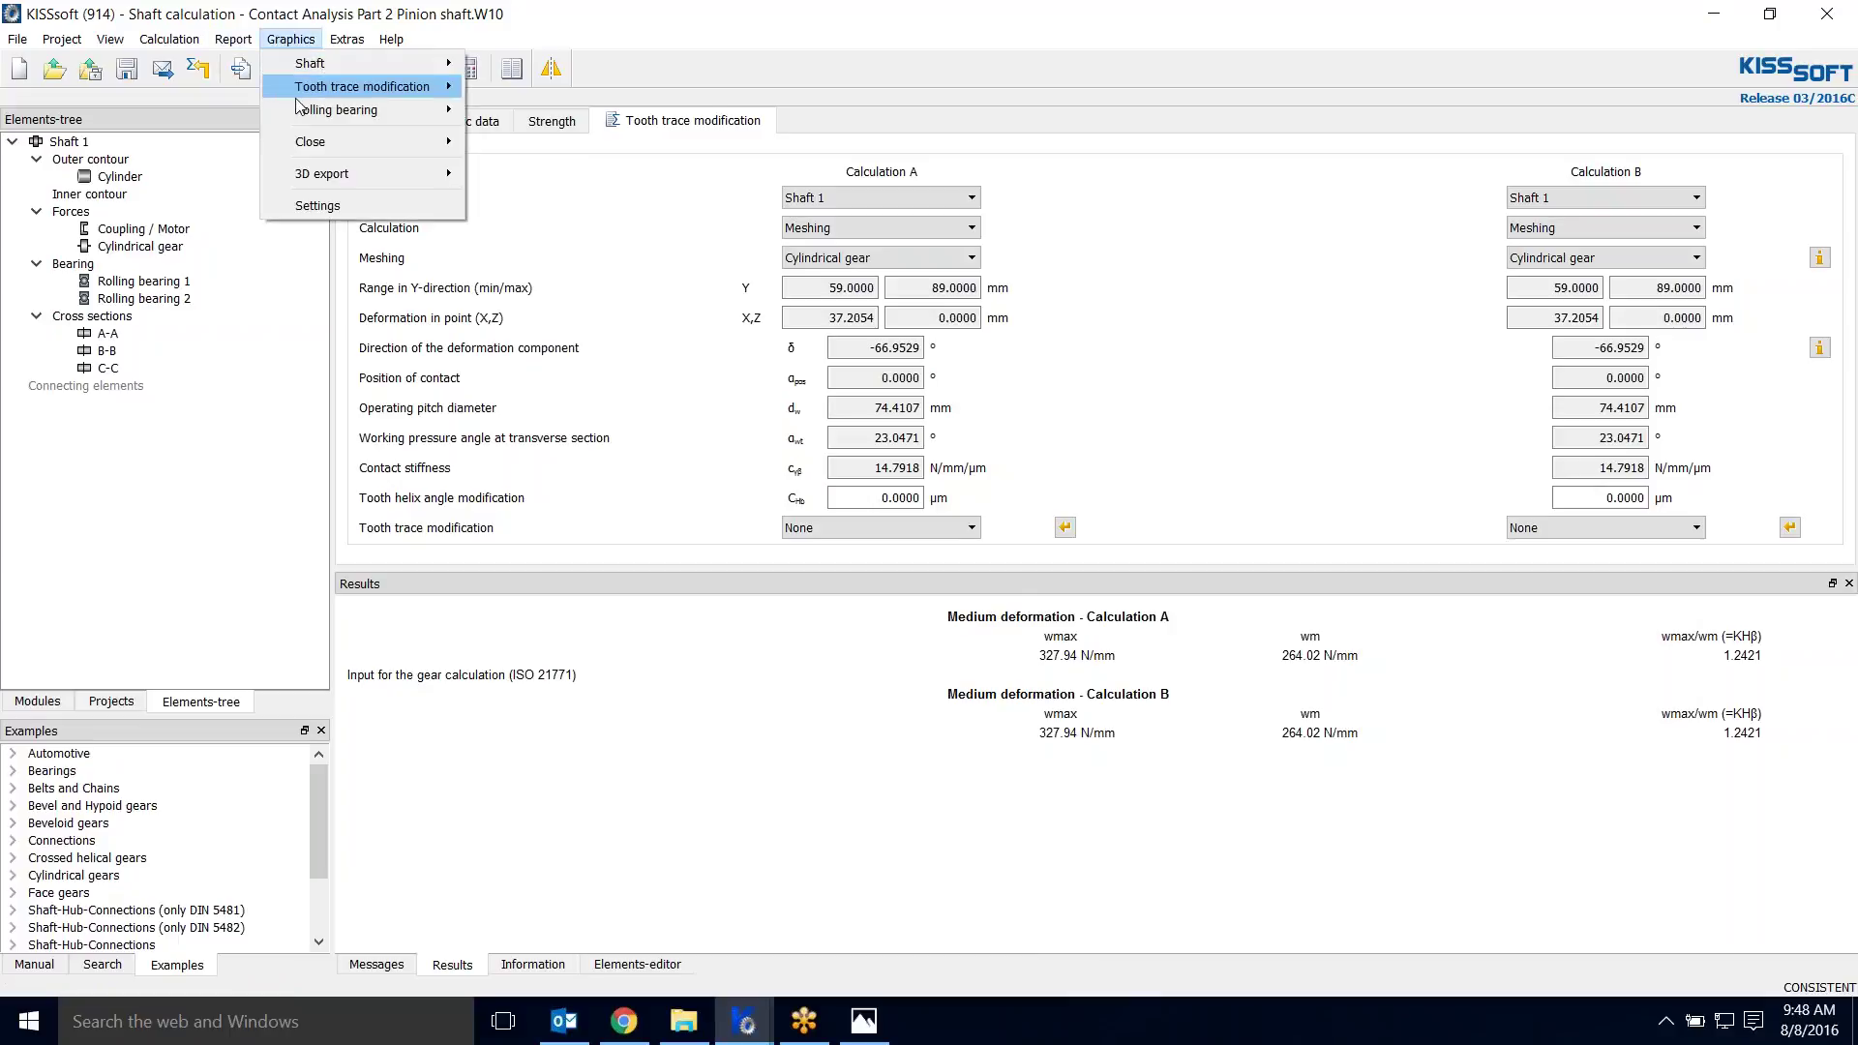
pyautogui.moveTo(308, 89)
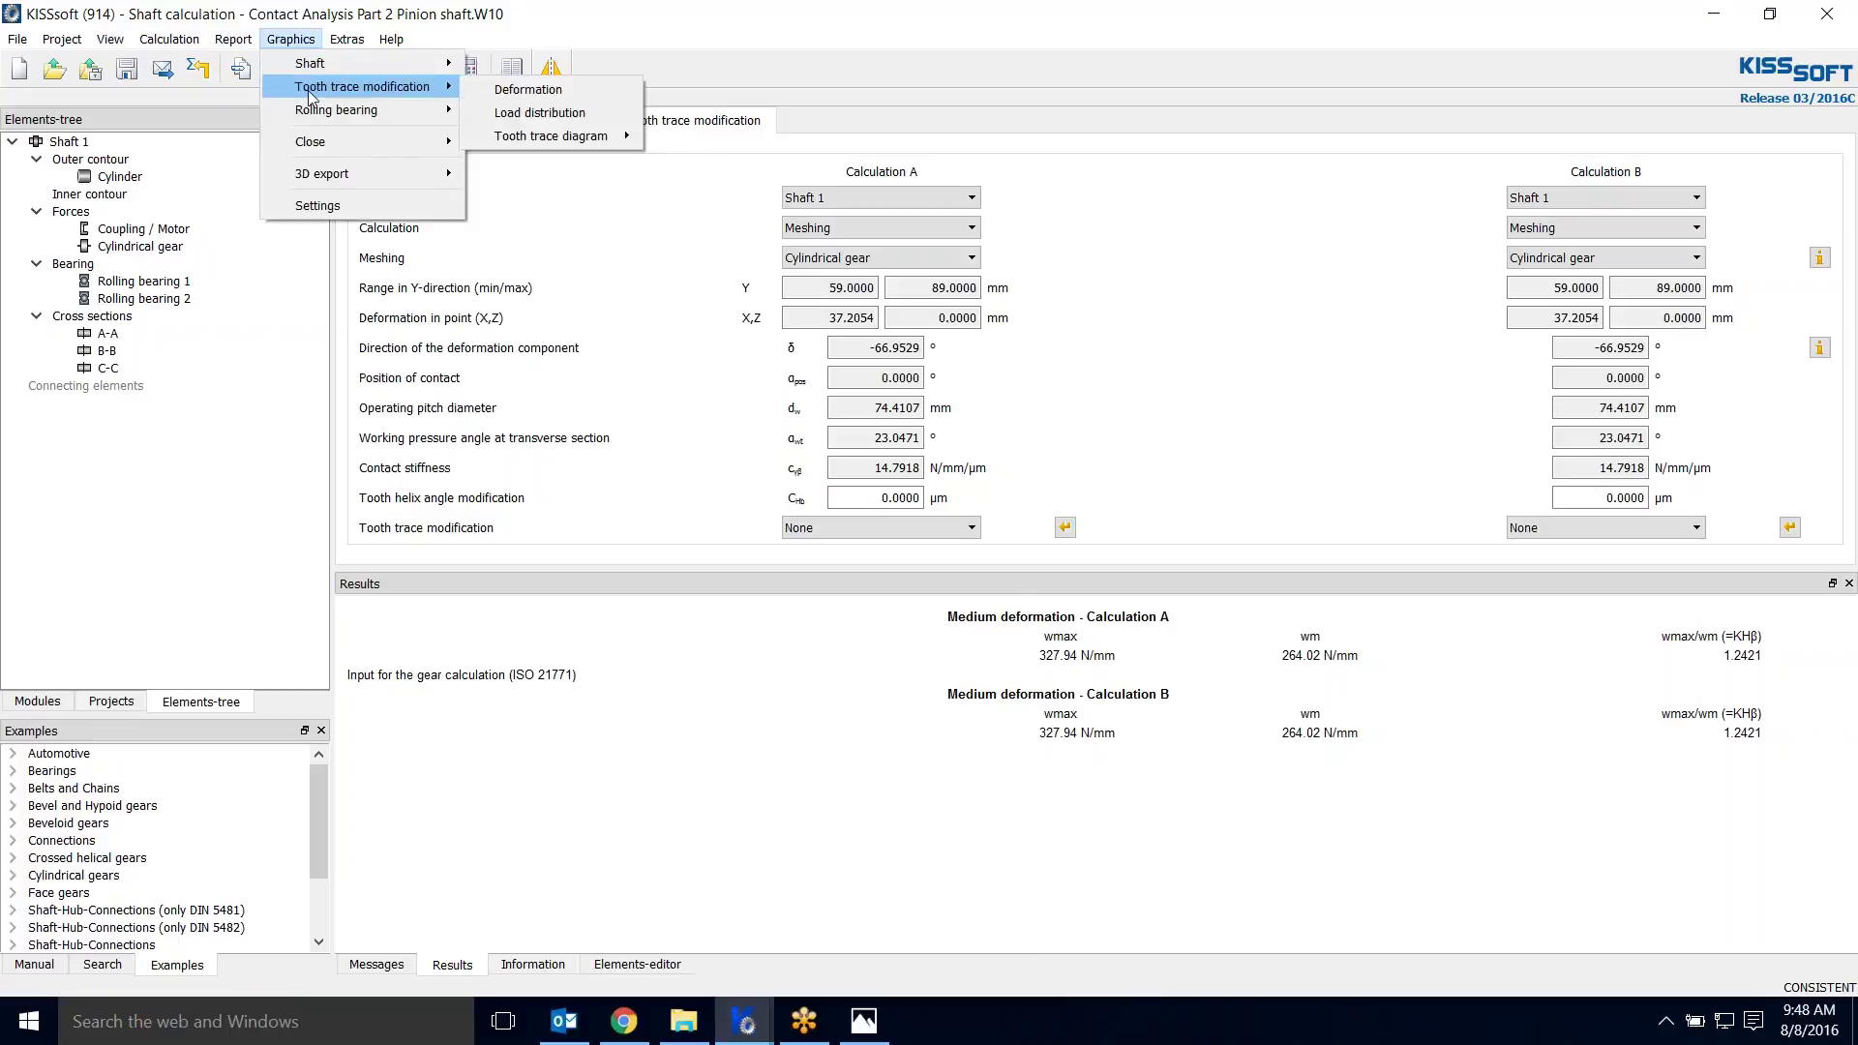
# Step: Show the load distribution graph for Calculations A and B, docked at the right beside the tooth trace form
pyautogui.click(548, 114)
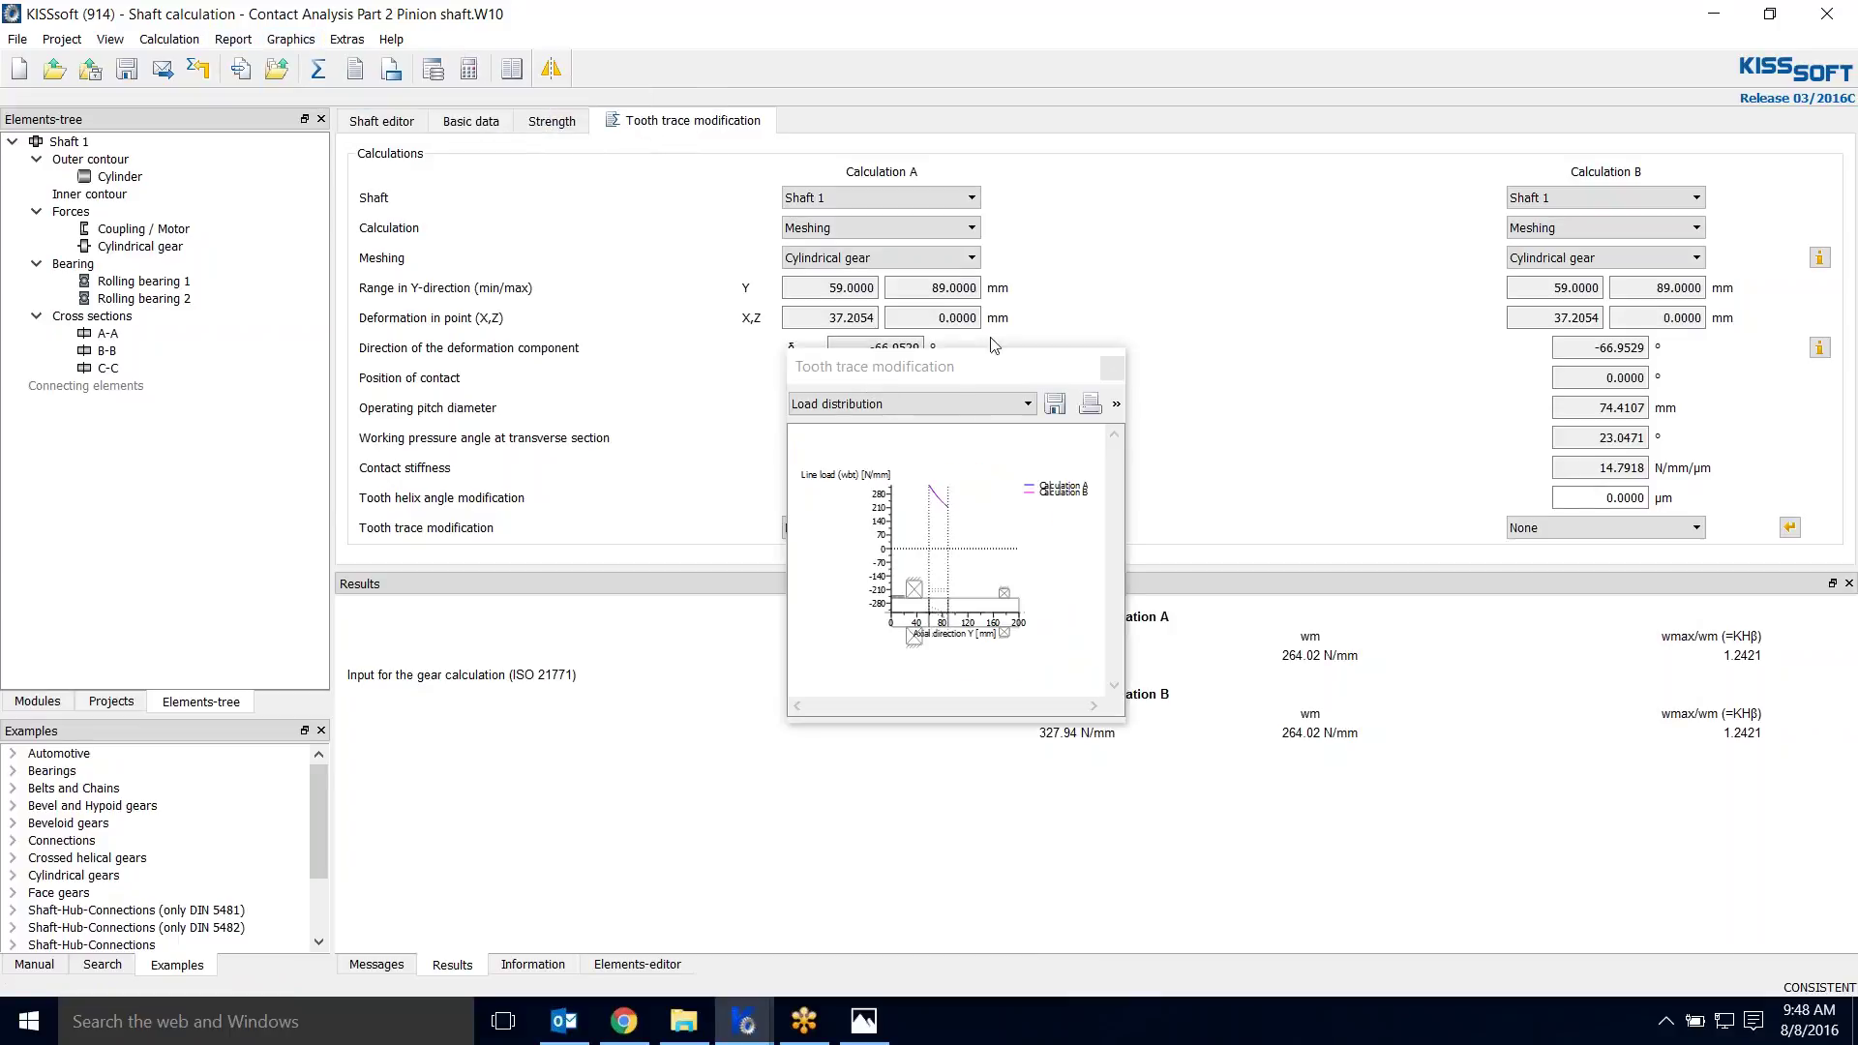
pyautogui.moveTo(994, 365)
pyautogui.mouseDown()
pyautogui.moveTo(822, 46)
pyautogui.moveTo(742, 39)
pyautogui.mouseUp()
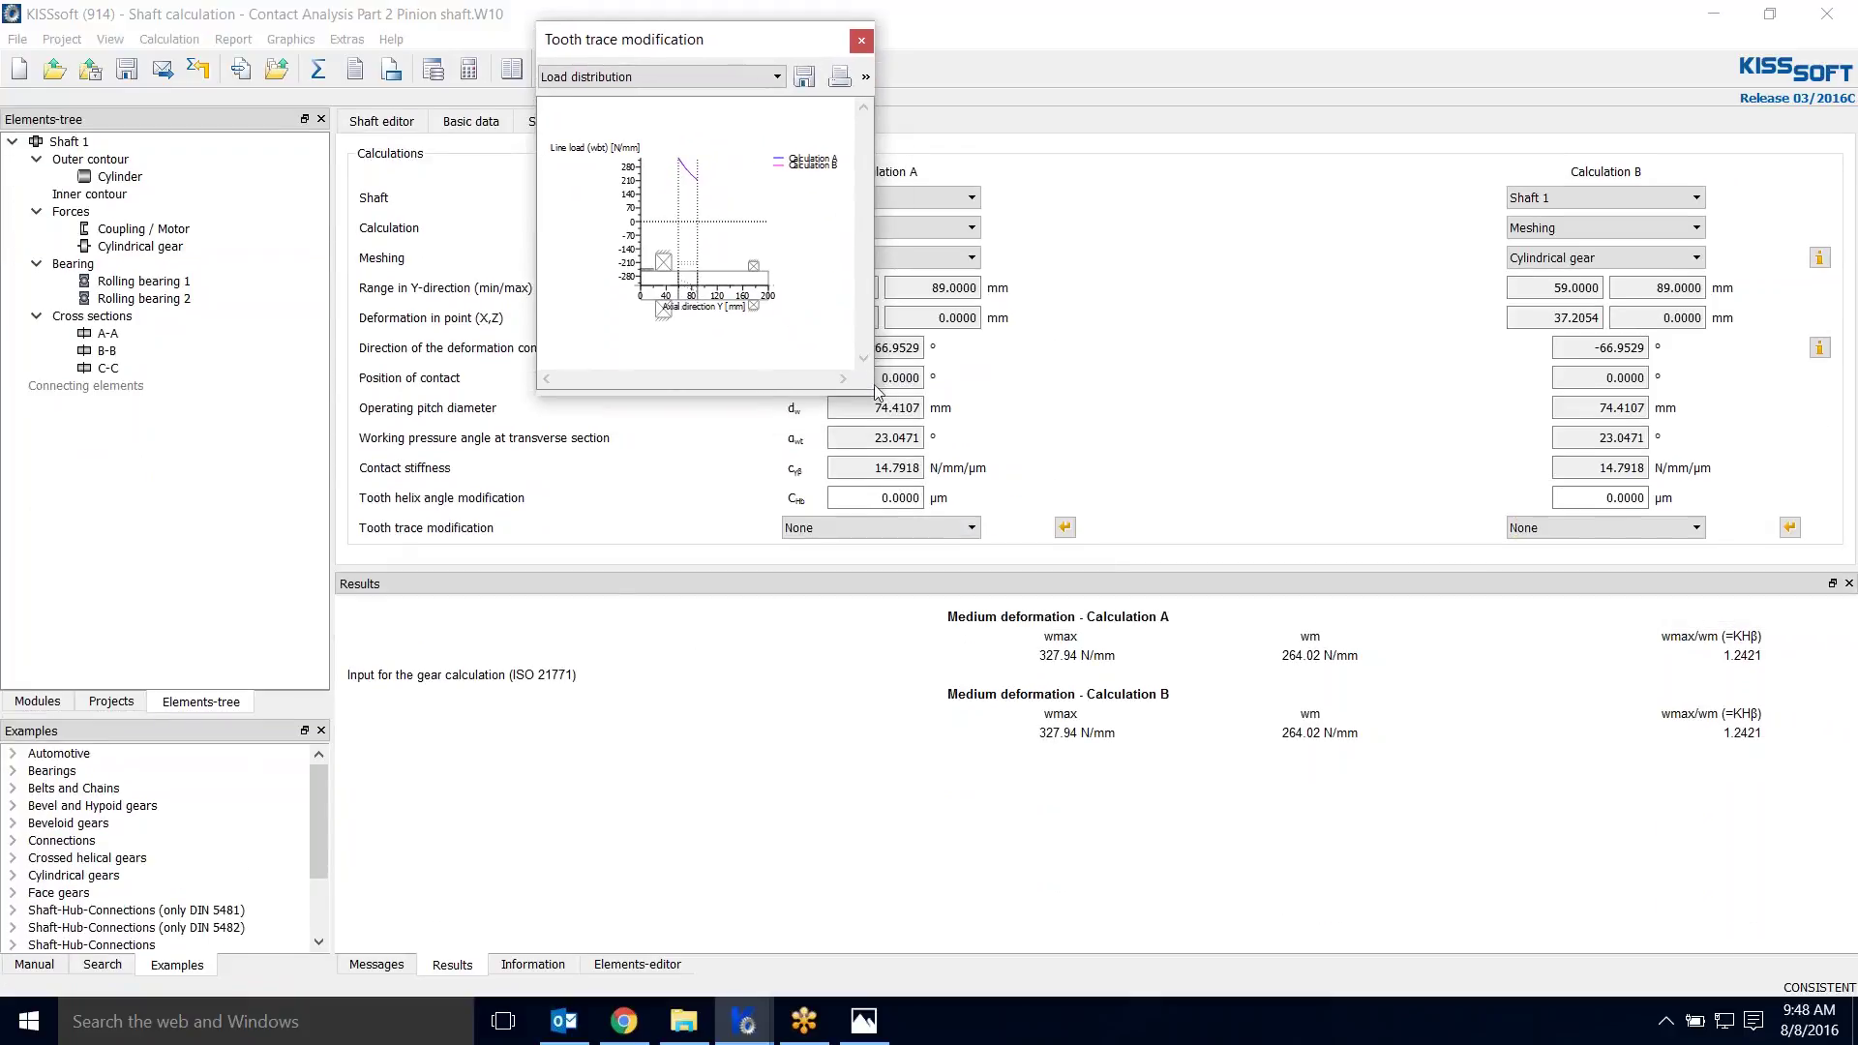
pyautogui.moveTo(874, 391)
pyautogui.mouseDown()
pyautogui.moveTo(1513, 393)
pyautogui.moveTo(1387, 783)
pyautogui.moveTo(1387, 979)
pyautogui.mouseUp()
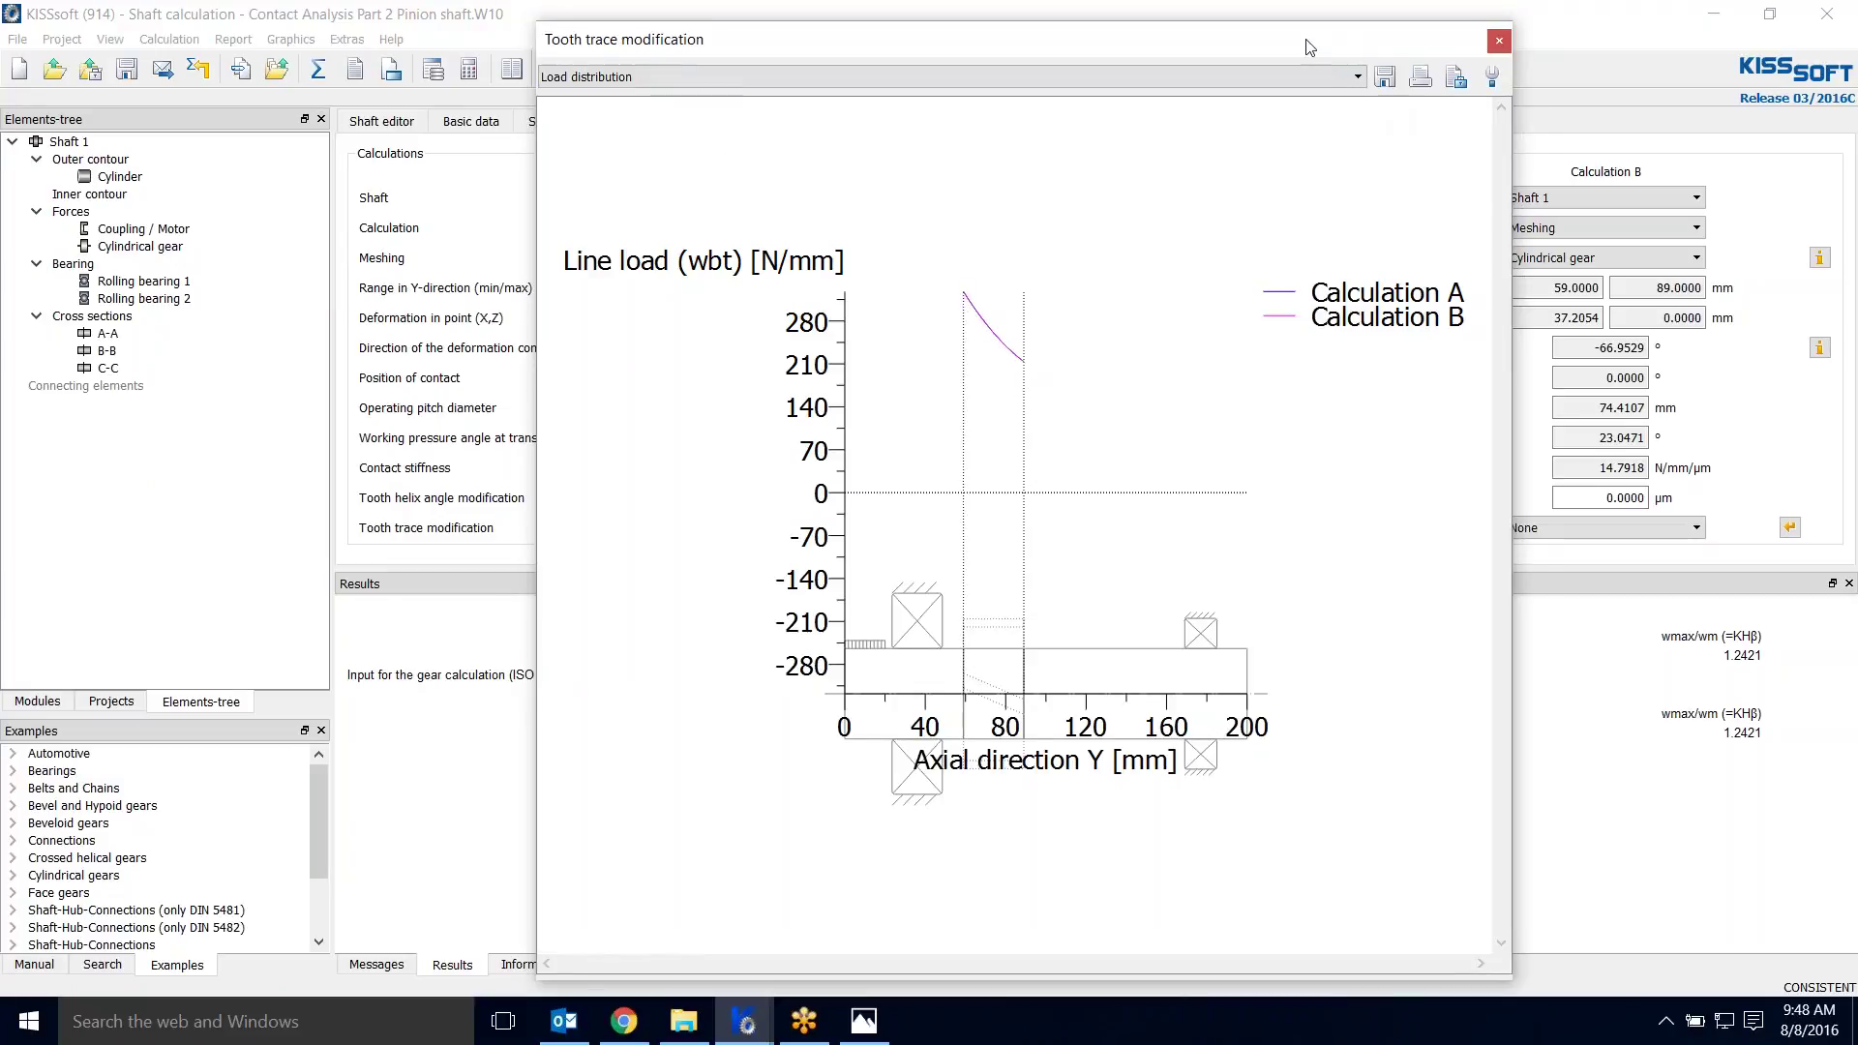
pyautogui.moveTo(1310, 47)
pyautogui.mouseDown()
pyautogui.moveTo(1464, 83)
pyautogui.moveTo(1584, 75)
pyautogui.moveTo(676, 178)
pyautogui.moveTo(1203, 175)
pyautogui.moveTo(1174, 257)
pyautogui.moveTo(1249, 138)
pyautogui.mouseUp()
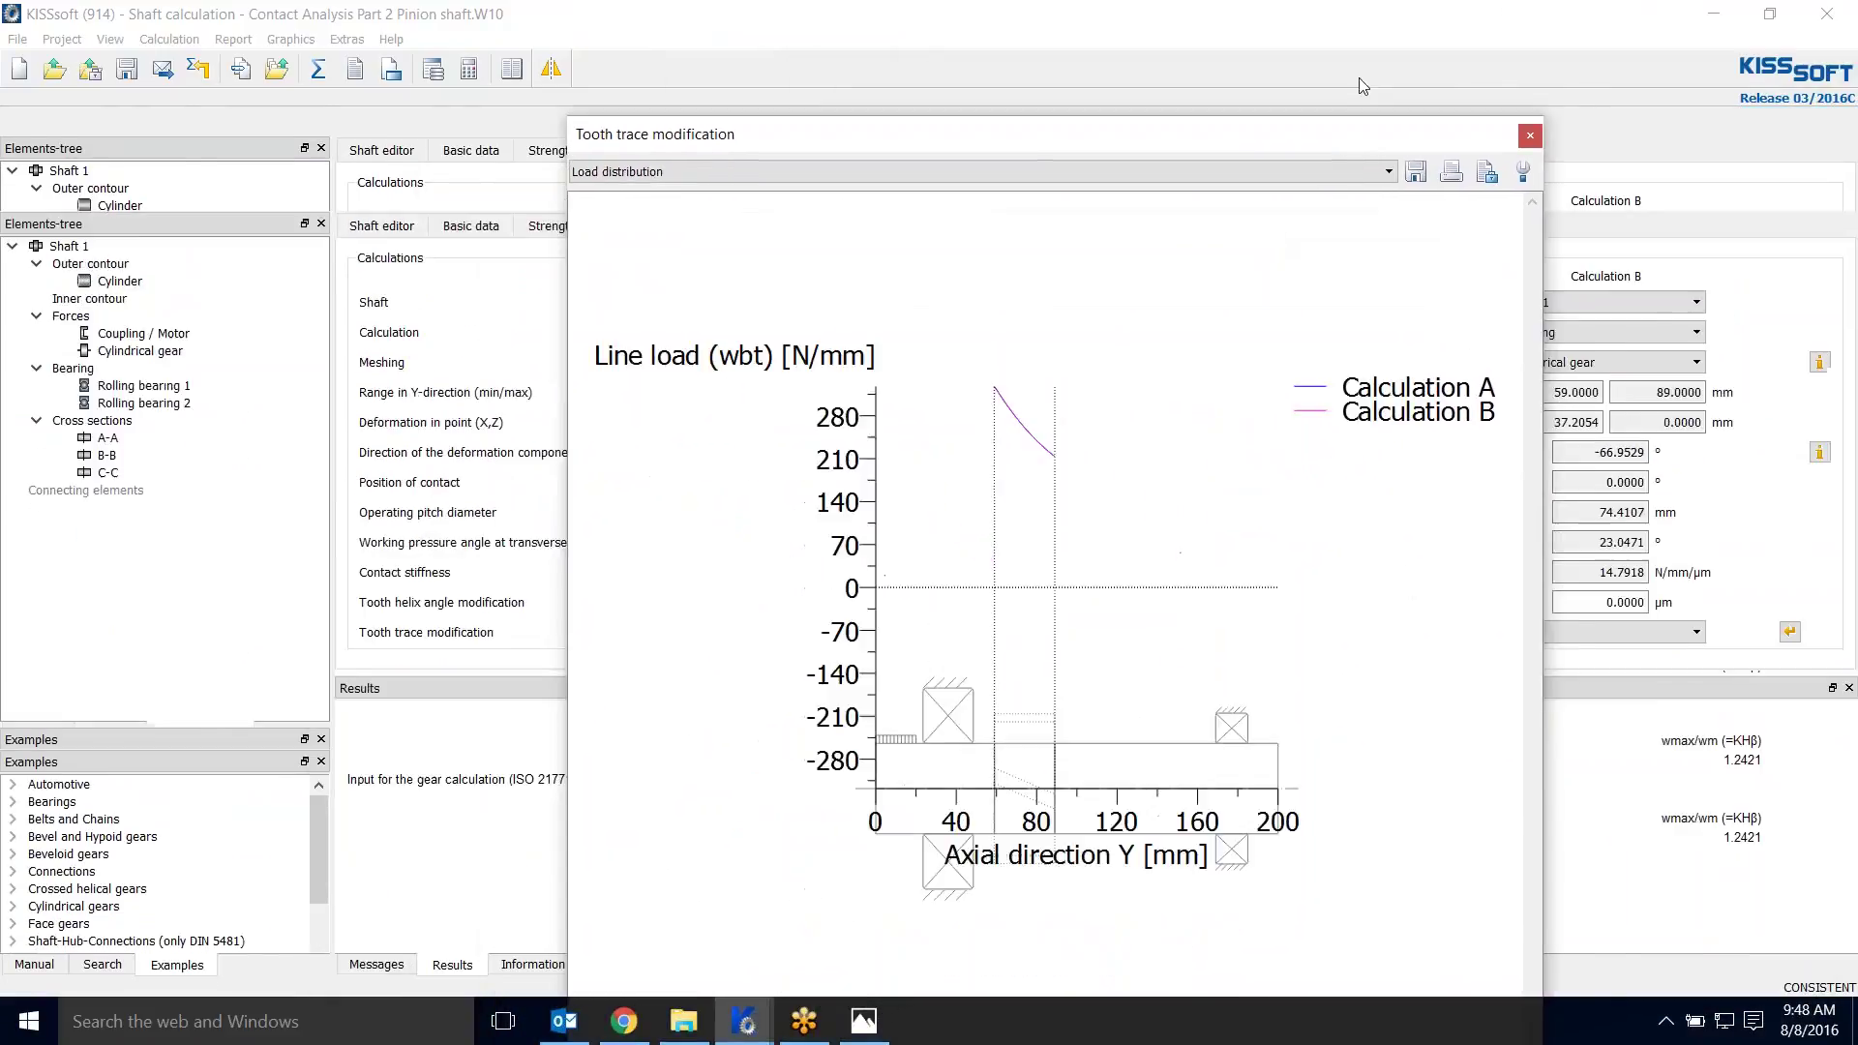
pyautogui.moveTo(1358, 78)
pyautogui.mouseDown()
pyautogui.moveTo(1467, 21)
pyautogui.moveTo(1602, 21)
pyautogui.mouseUp()
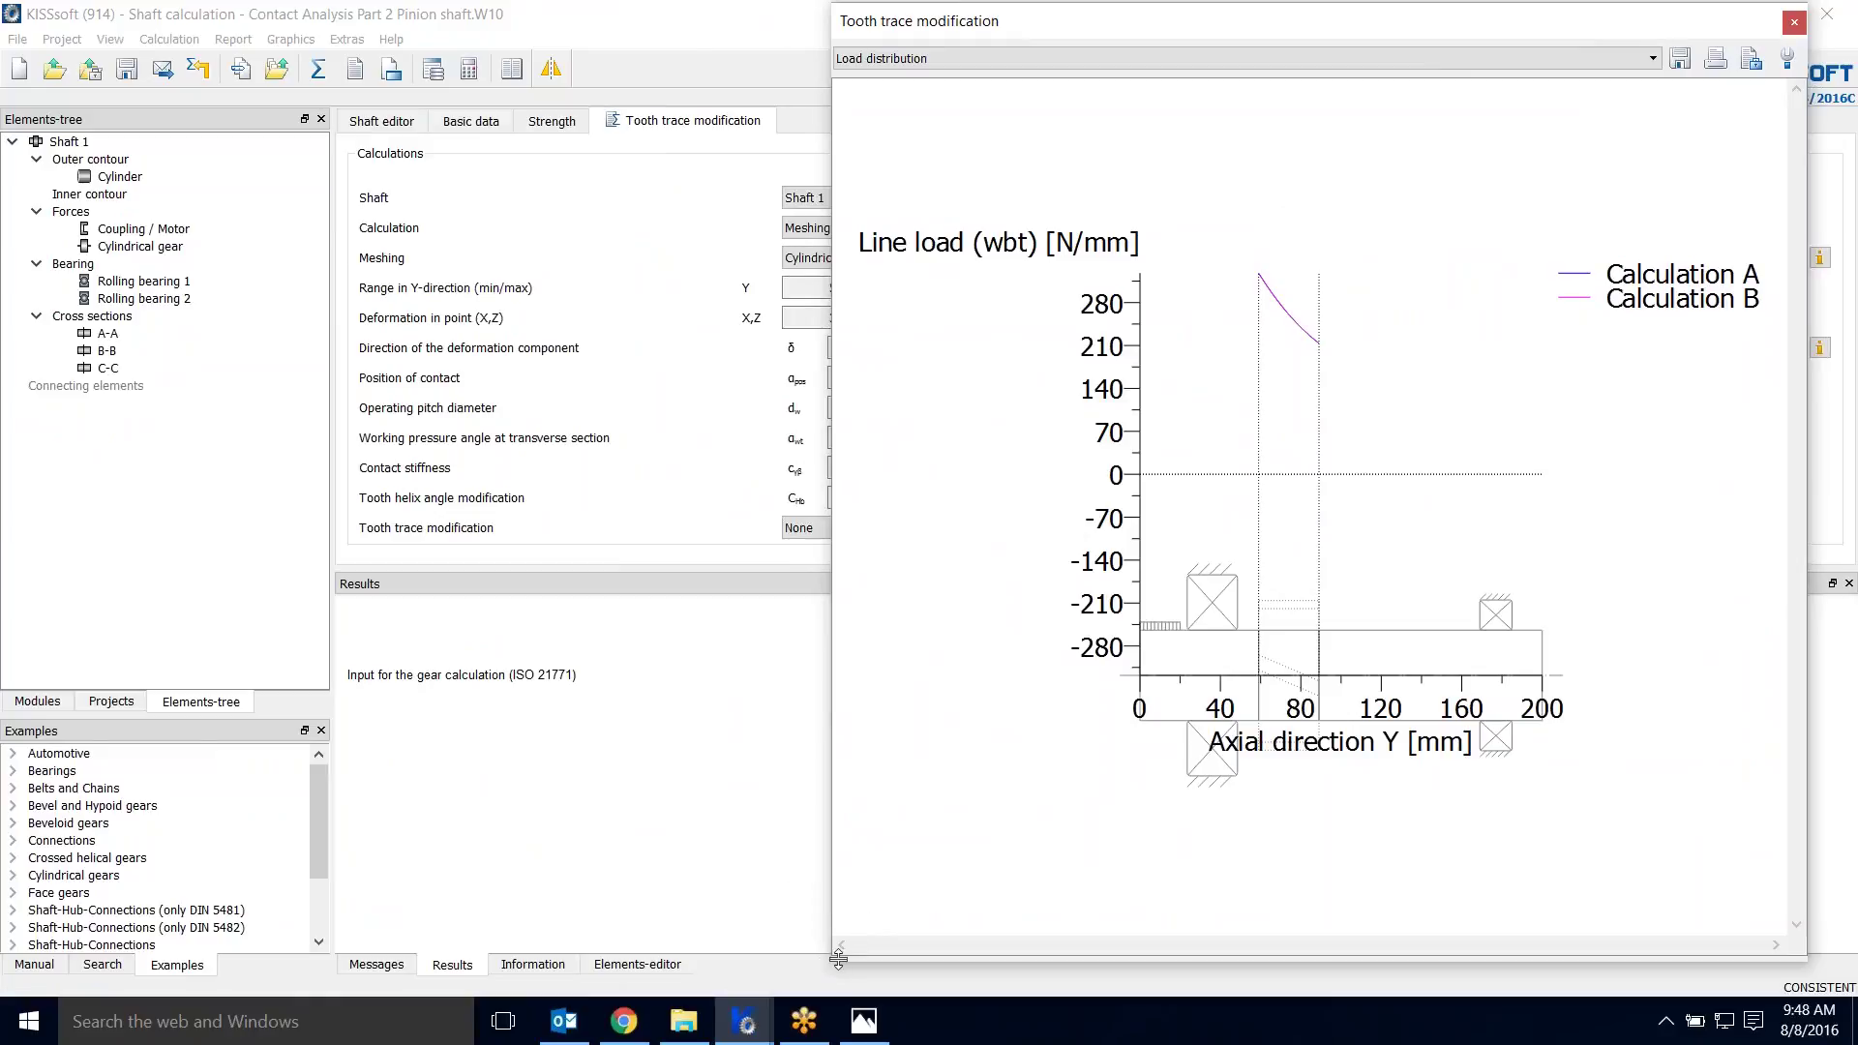
pyautogui.moveTo(831, 959)
pyautogui.mouseDown()
pyautogui.moveTo(921, 885)
pyautogui.moveTo(1163, 599)
pyautogui.mouseUp()
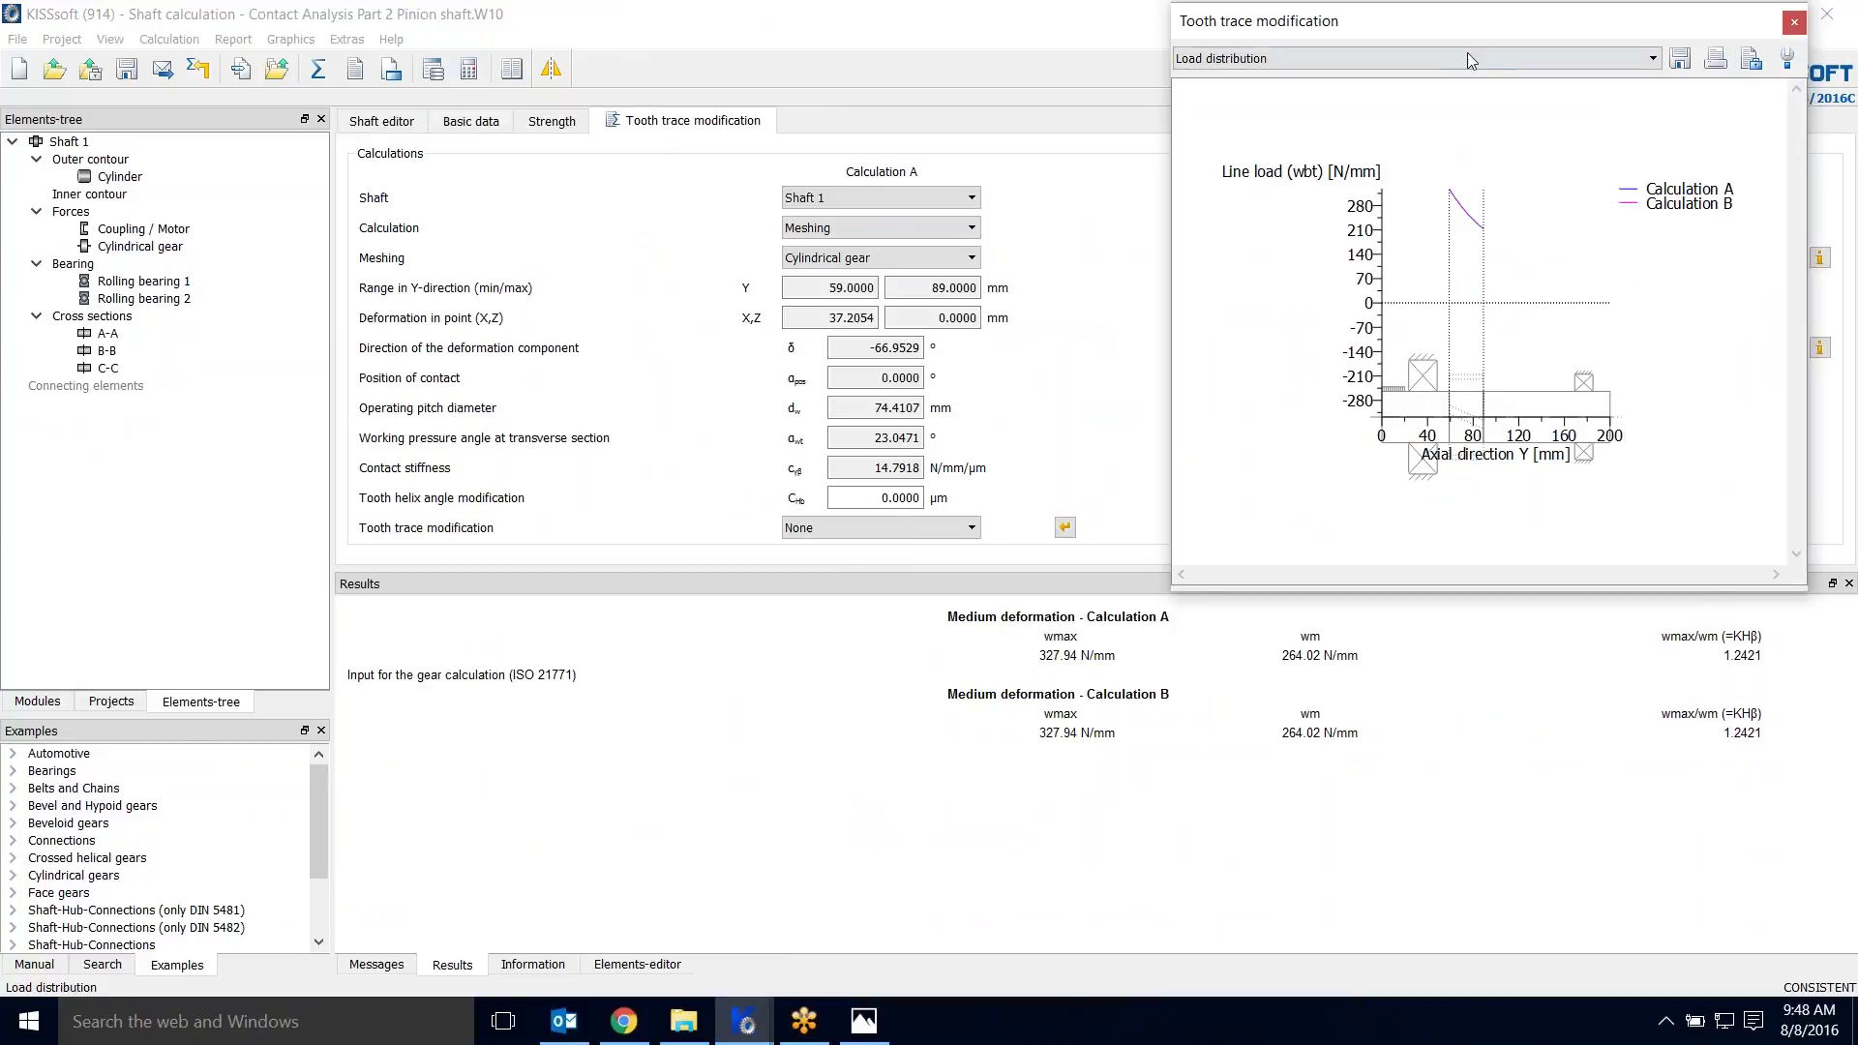
pyautogui.moveTo(1460, 50)
pyautogui.mouseDown()
pyautogui.moveTo(1400, 364)
pyautogui.moveTo(1802, 210)
pyautogui.moveTo(1855, 232)
pyautogui.moveTo(1742, 247)
pyautogui.moveTo(1792, 374)
pyautogui.moveTo(1389, 504)
pyautogui.mouseUp()
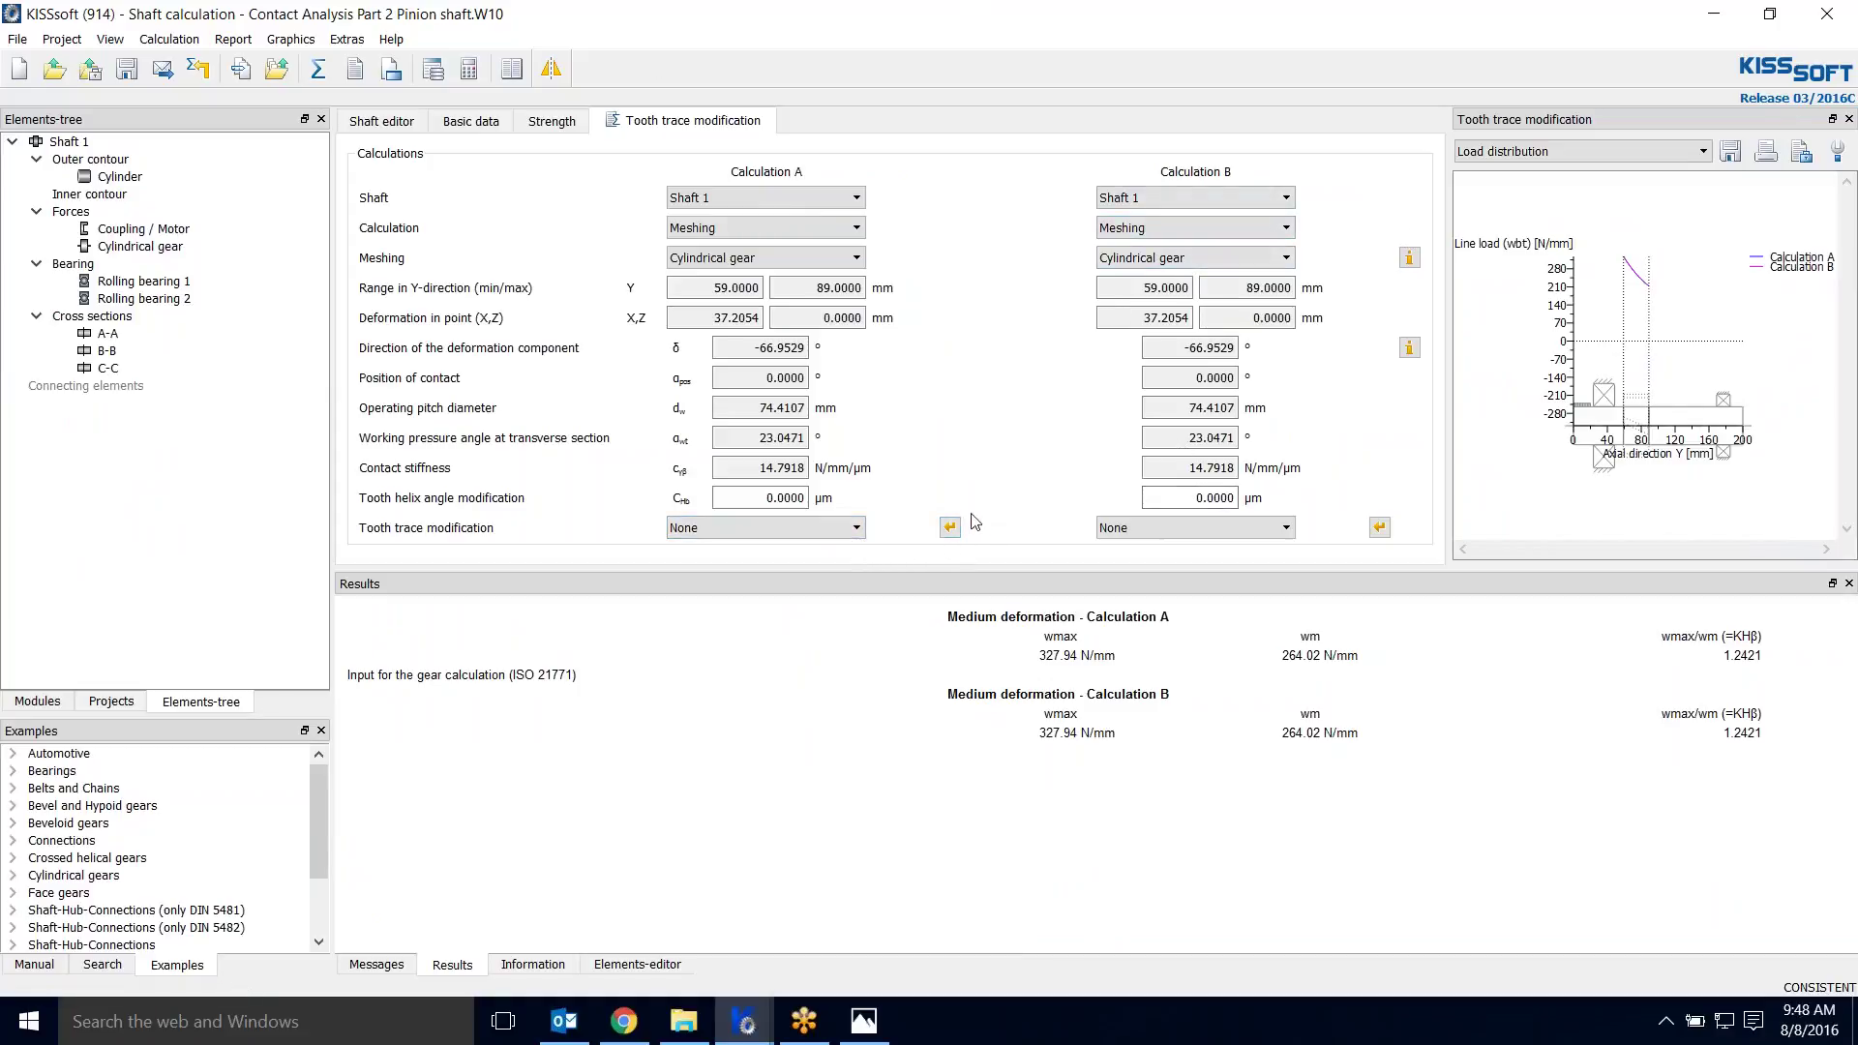
# Step: Retrieve Calculation A's crowning and helix modifications from the gear data and recalculate, giving KHβ 1.003
pyautogui.moveTo(969, 570); pyautogui.dragTo(933, 704)
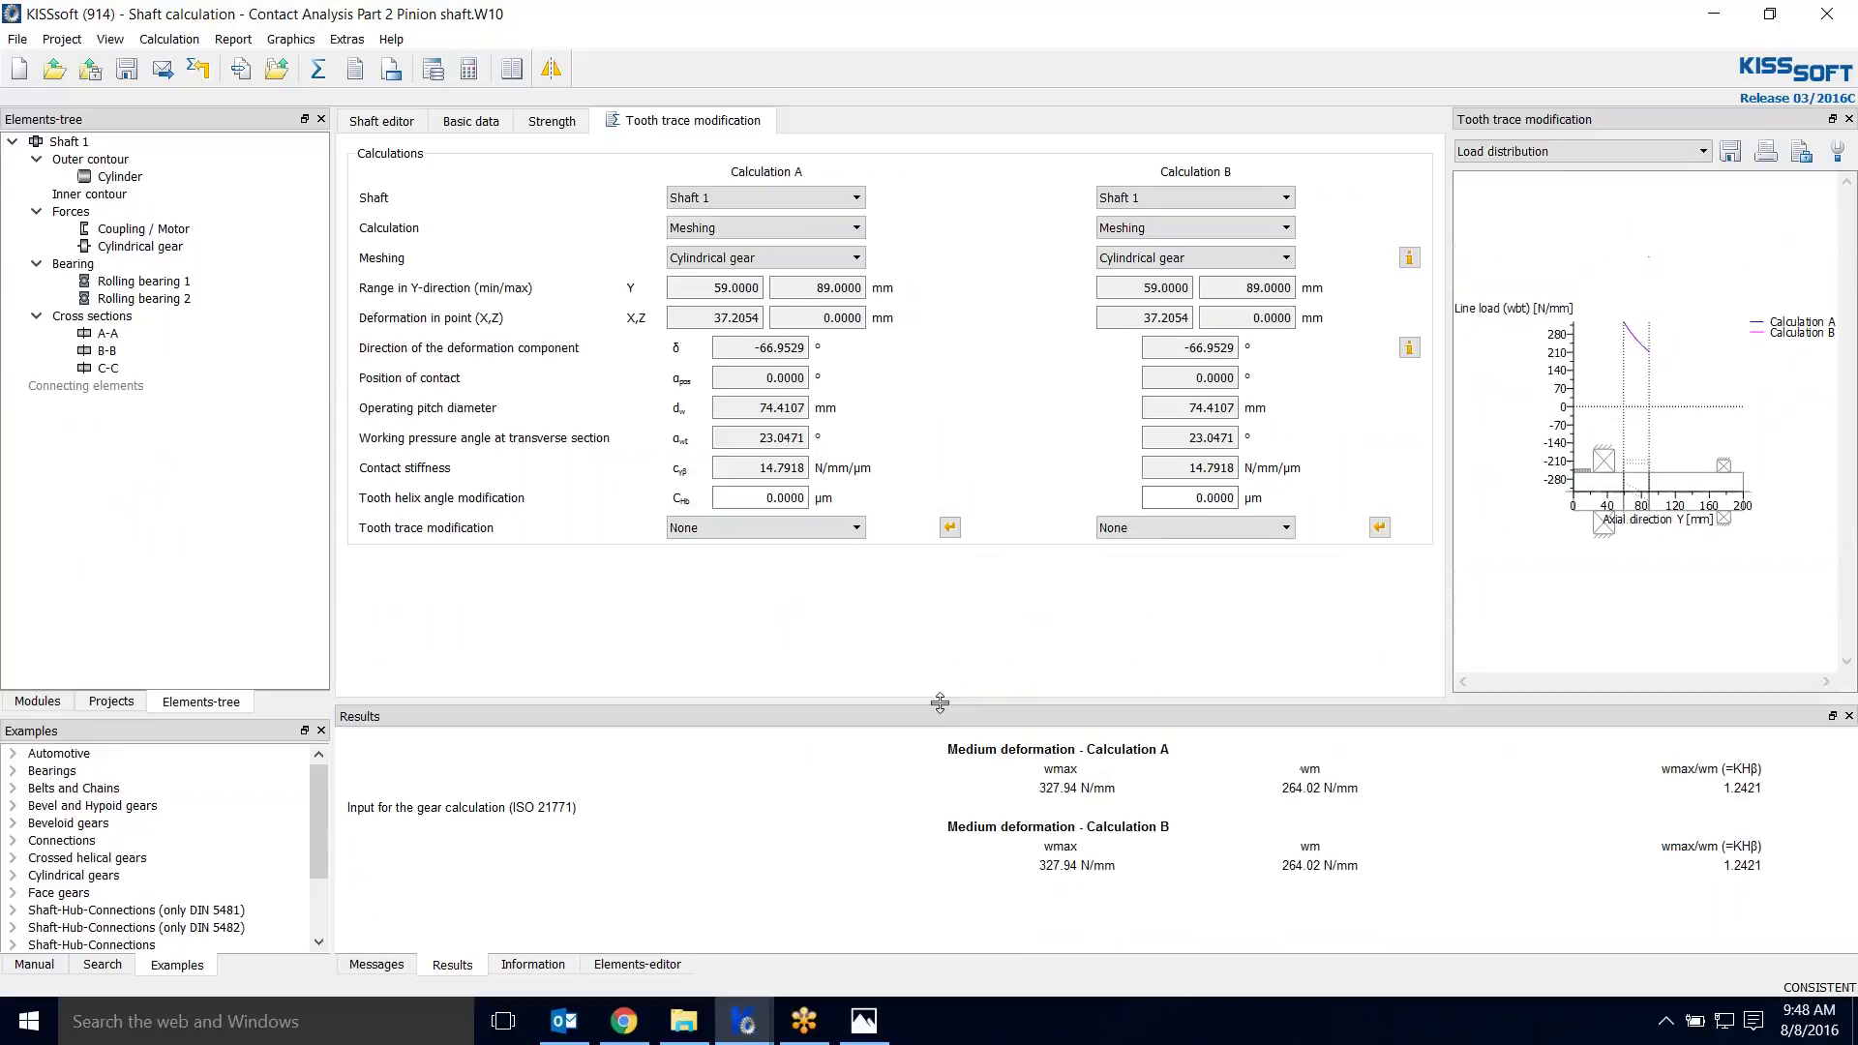
pyautogui.click(951, 529)
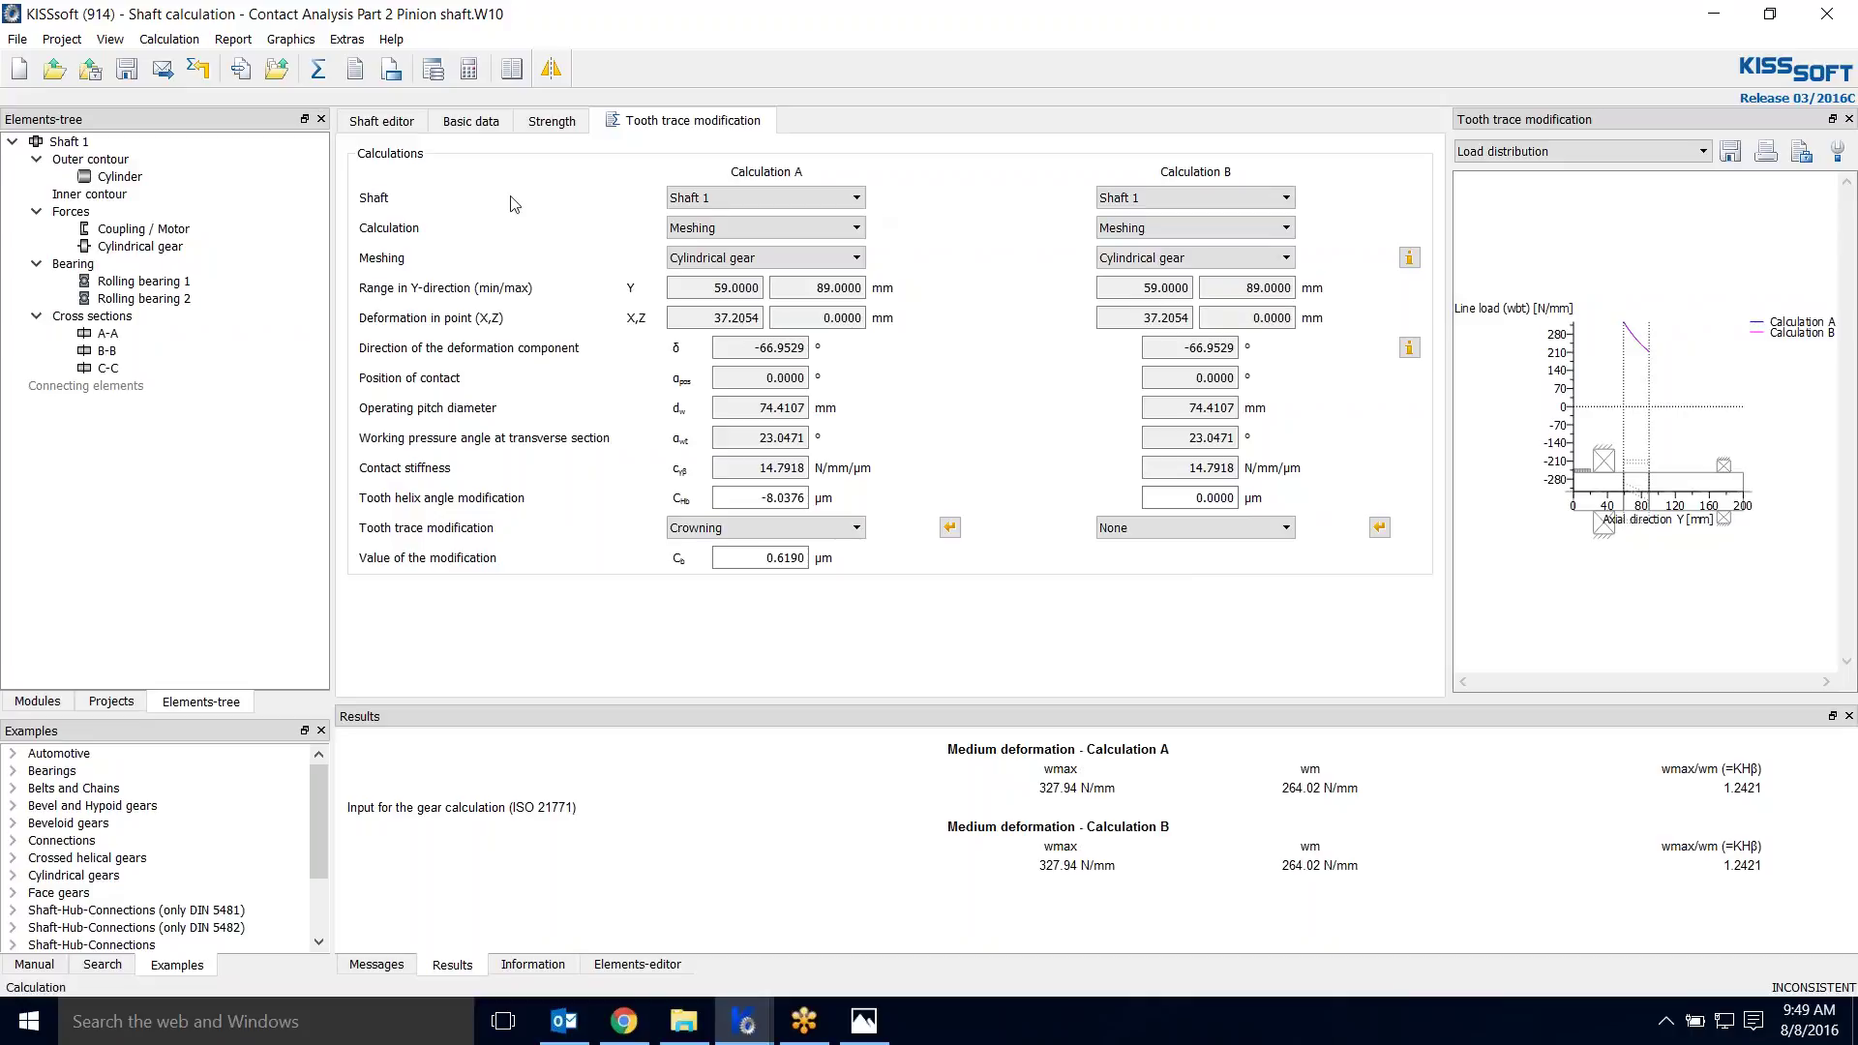
pyautogui.press('F5')
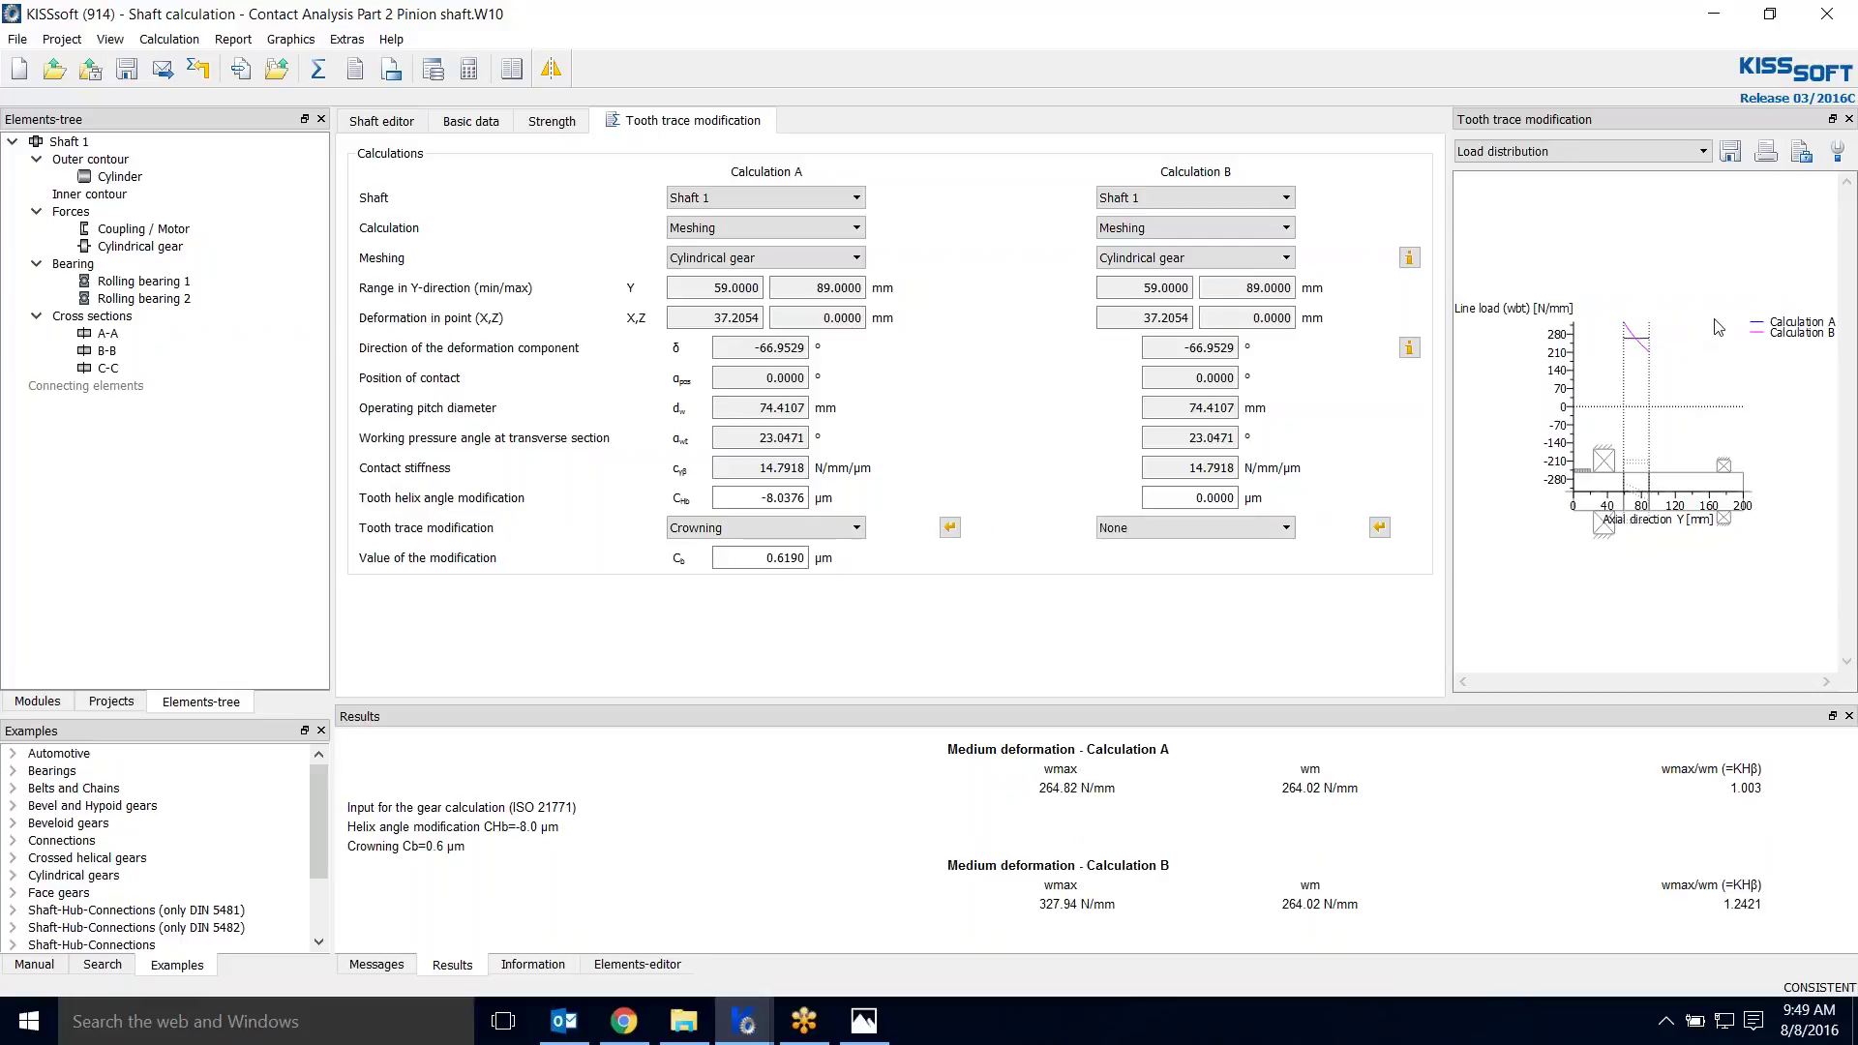
pyautogui.scroll(3, 1689, 343)
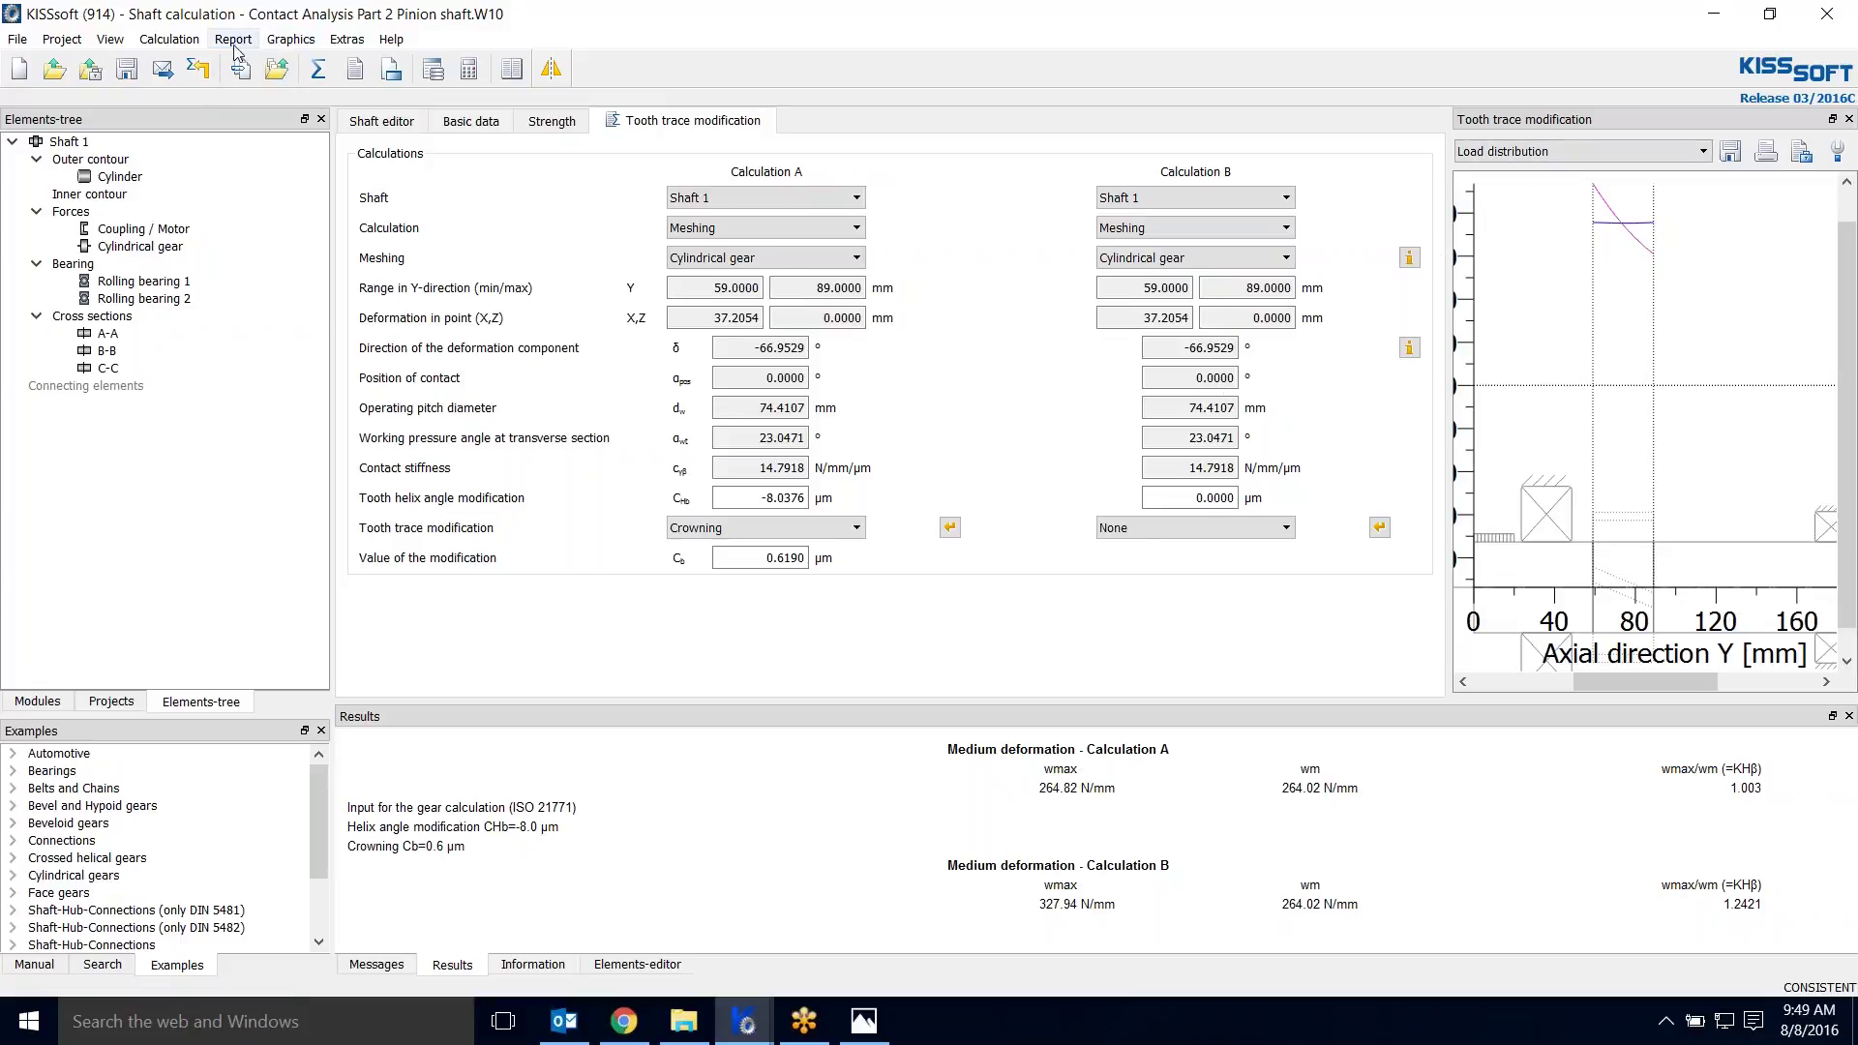
# Step: Inspect the enlarged pinion shaft displacement (bending) graph, close it, and bring up the Open file dialog
pyautogui.click(290, 41)
pyautogui.moveTo(406, 63)
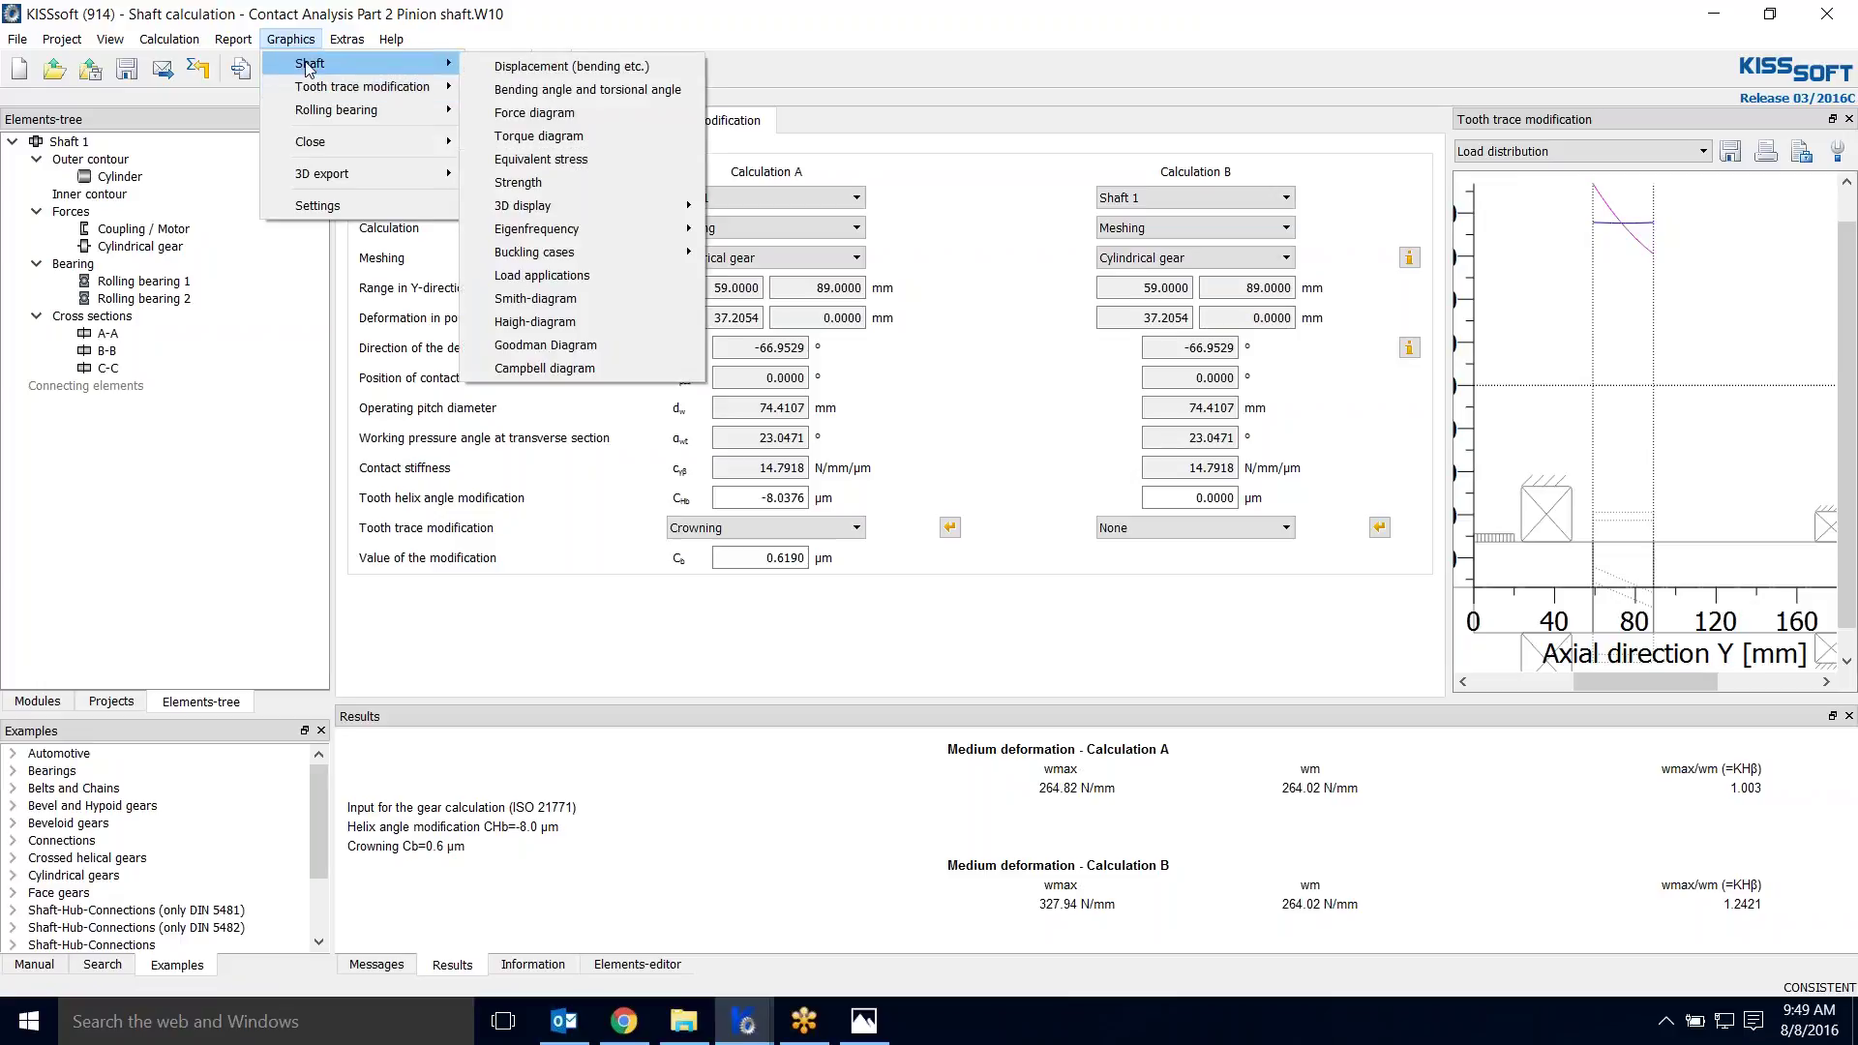
pyautogui.click(519, 72)
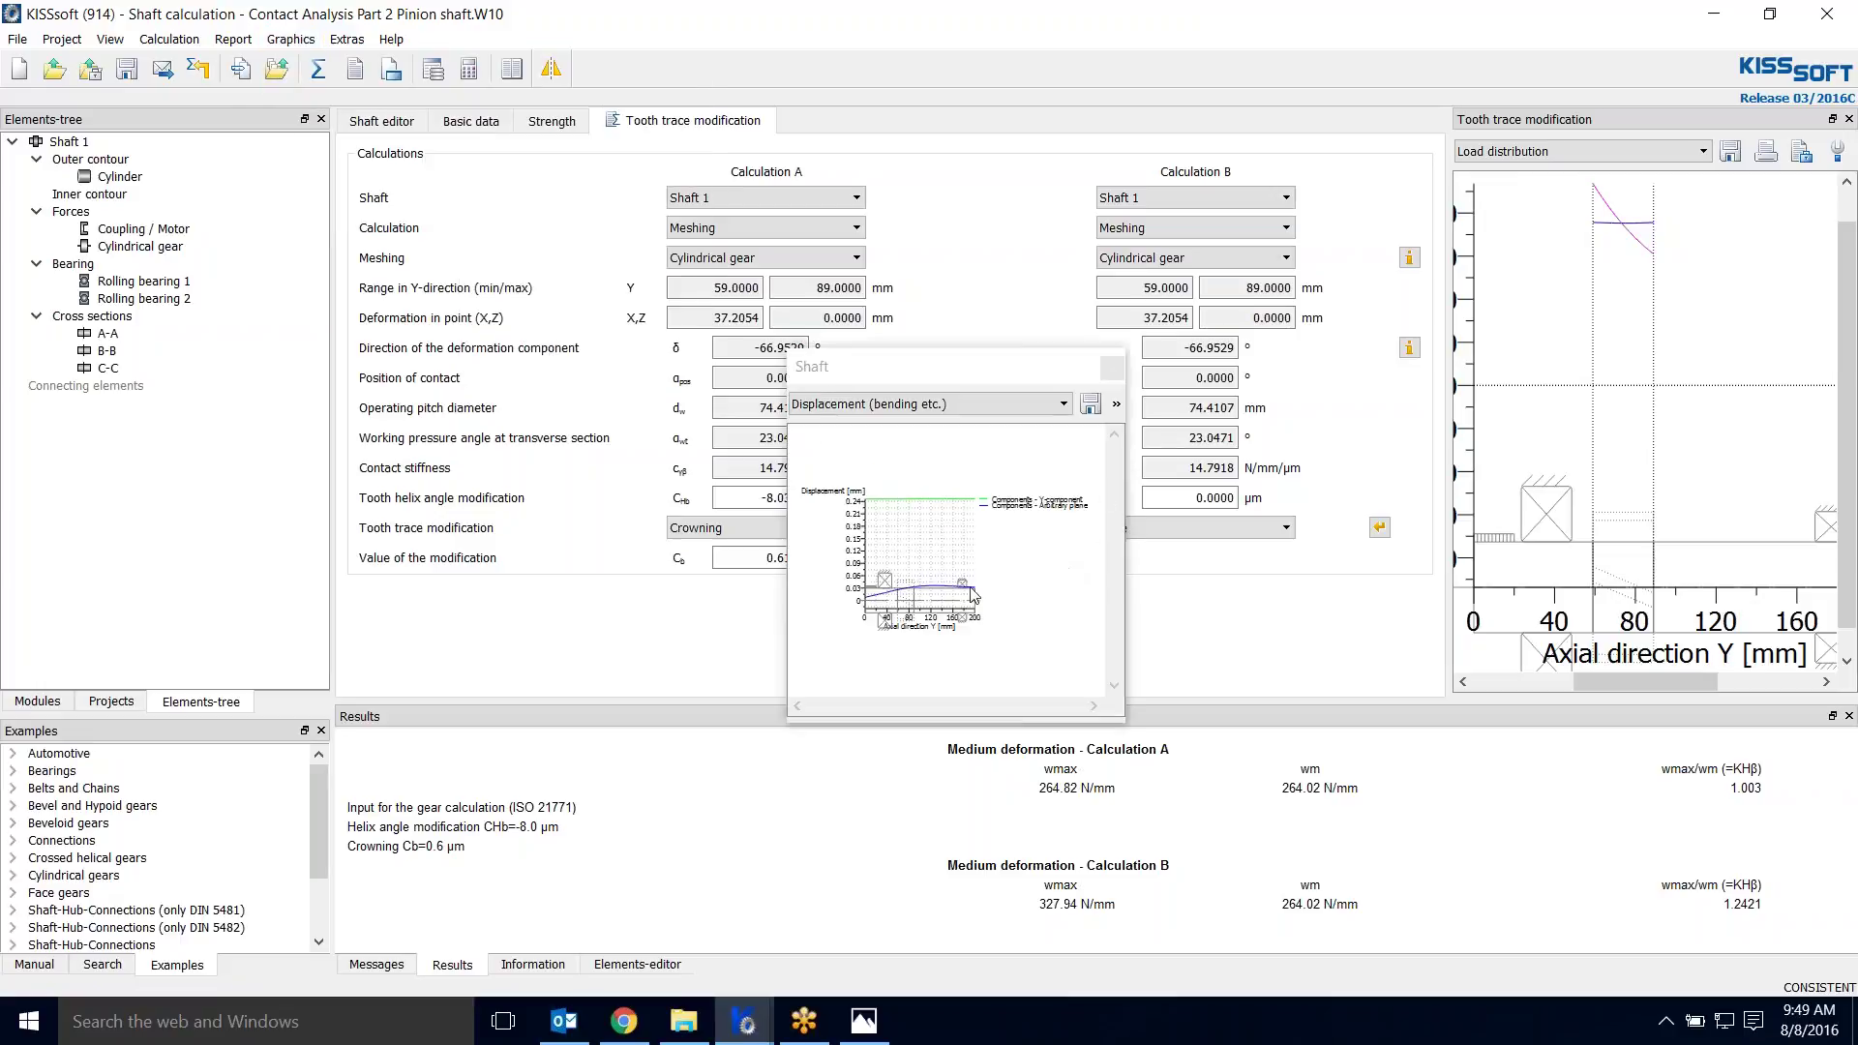
pyautogui.scroll(3, 963, 600)
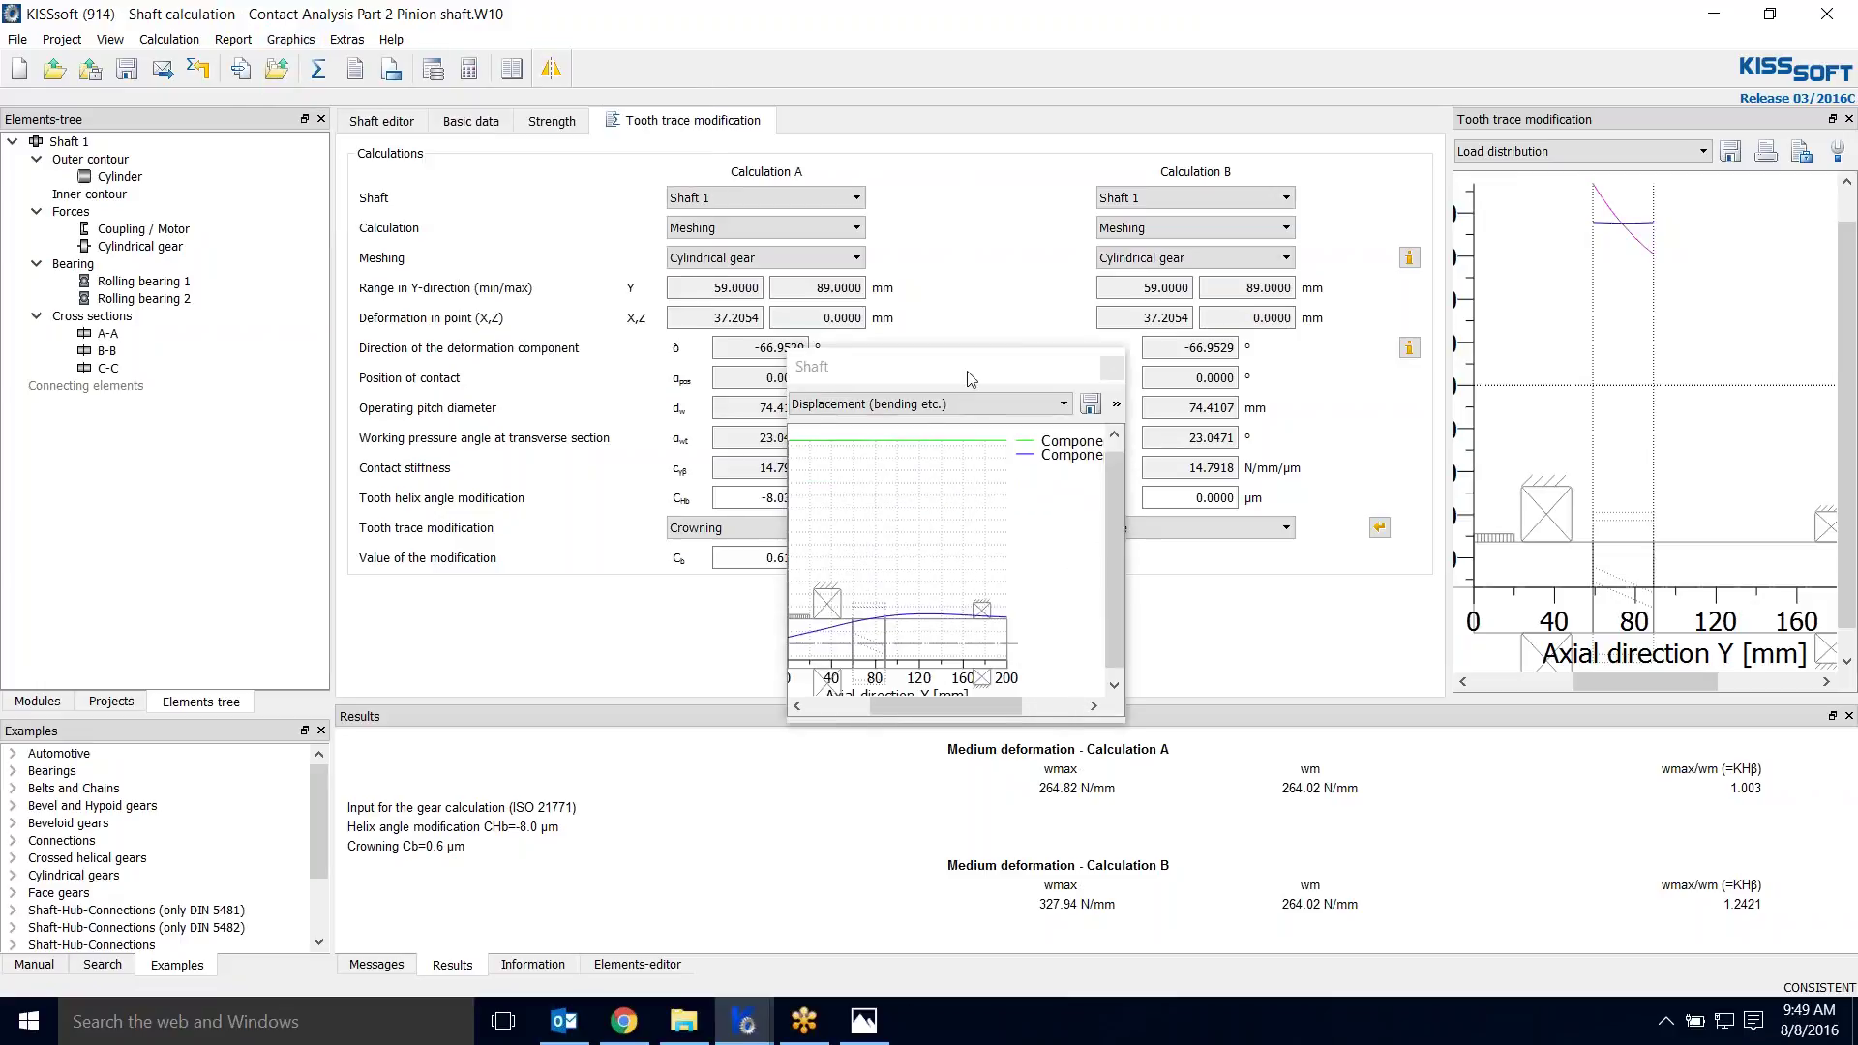
pyautogui.moveTo(972, 379); pyautogui.dragTo(860, 278)
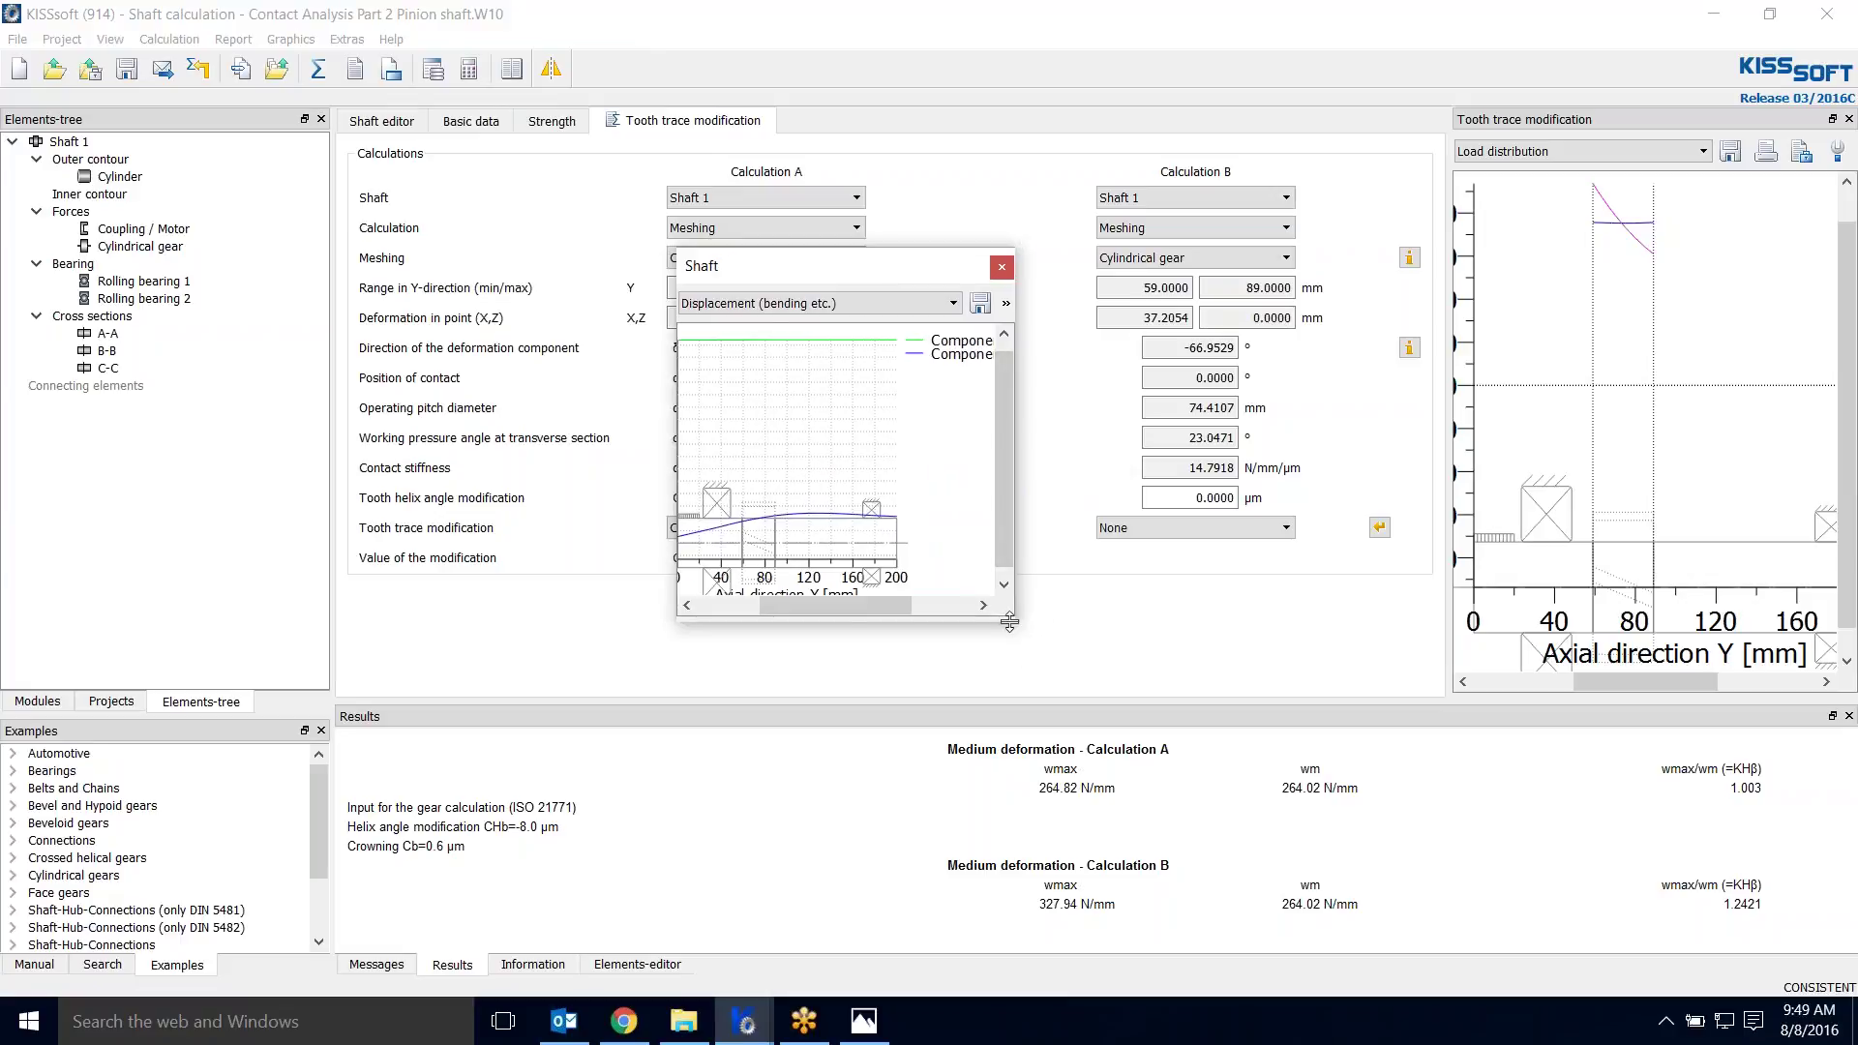
pyautogui.moveTo(1020, 628); pyautogui.dragTo(1486, 997)
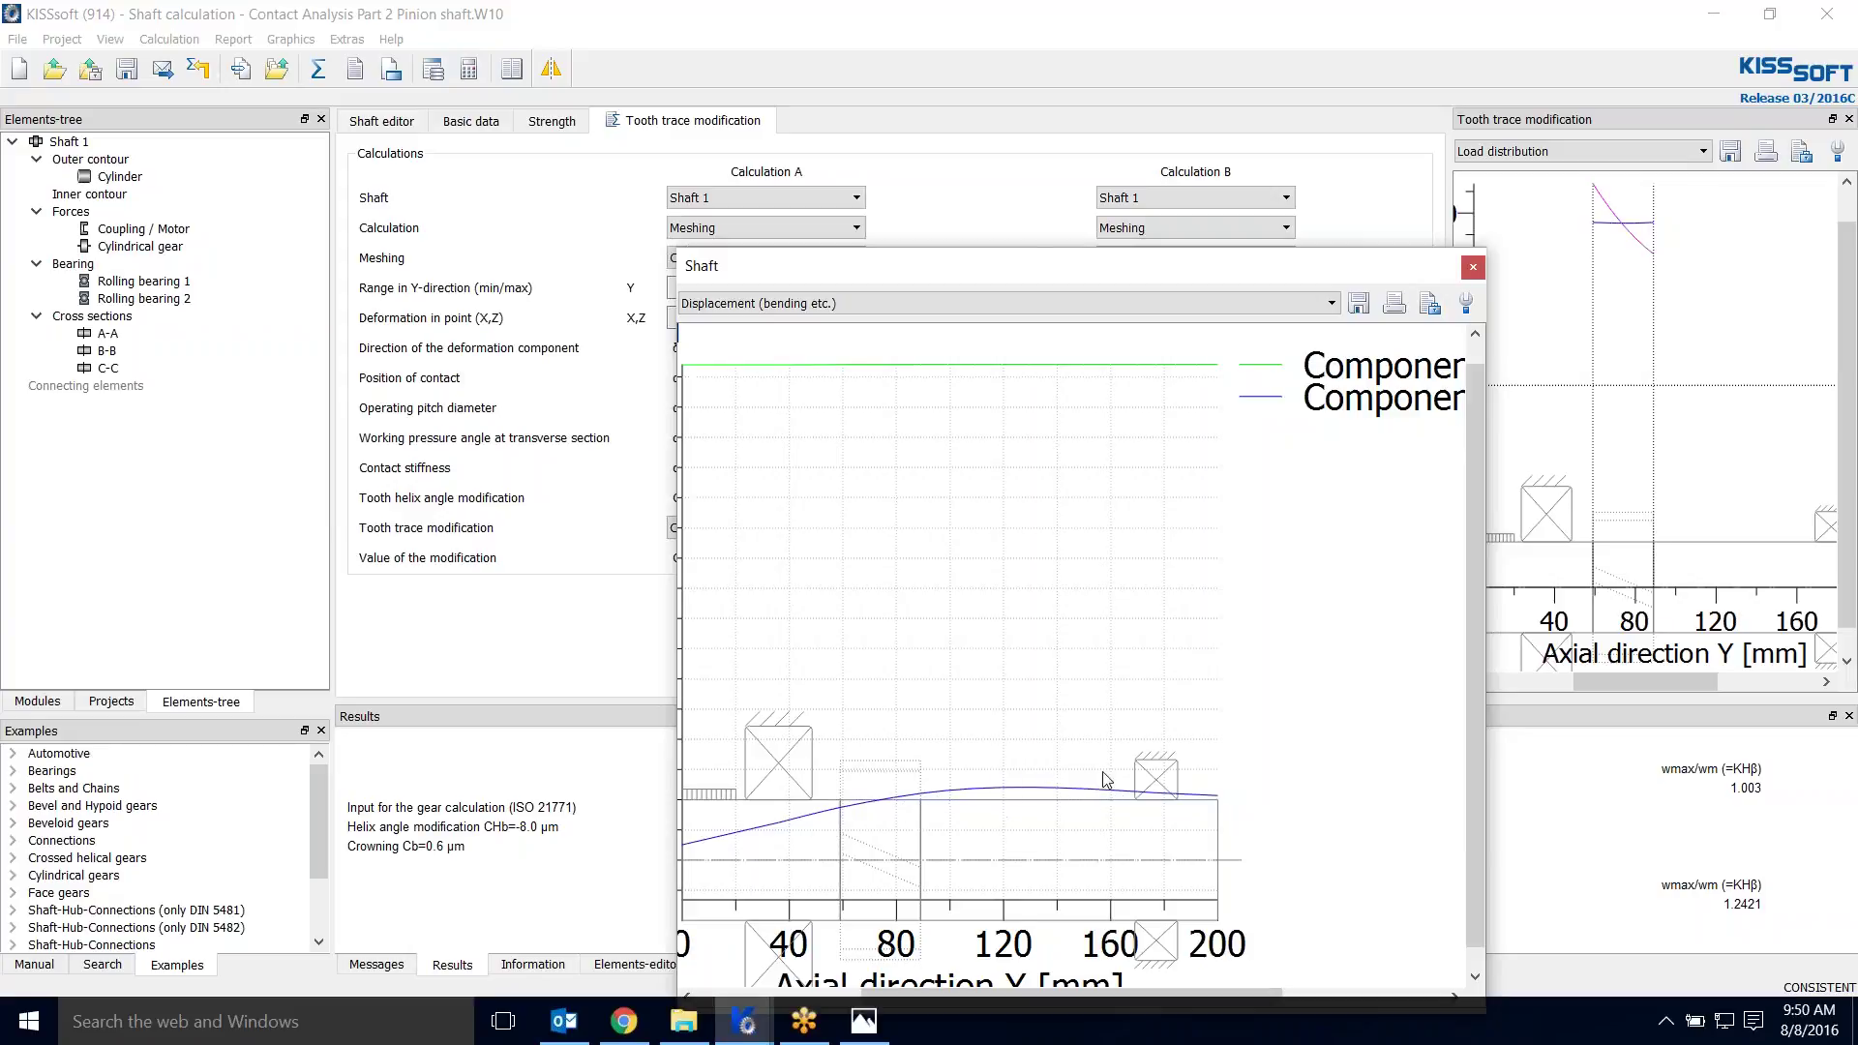
pyautogui.click(1472, 267)
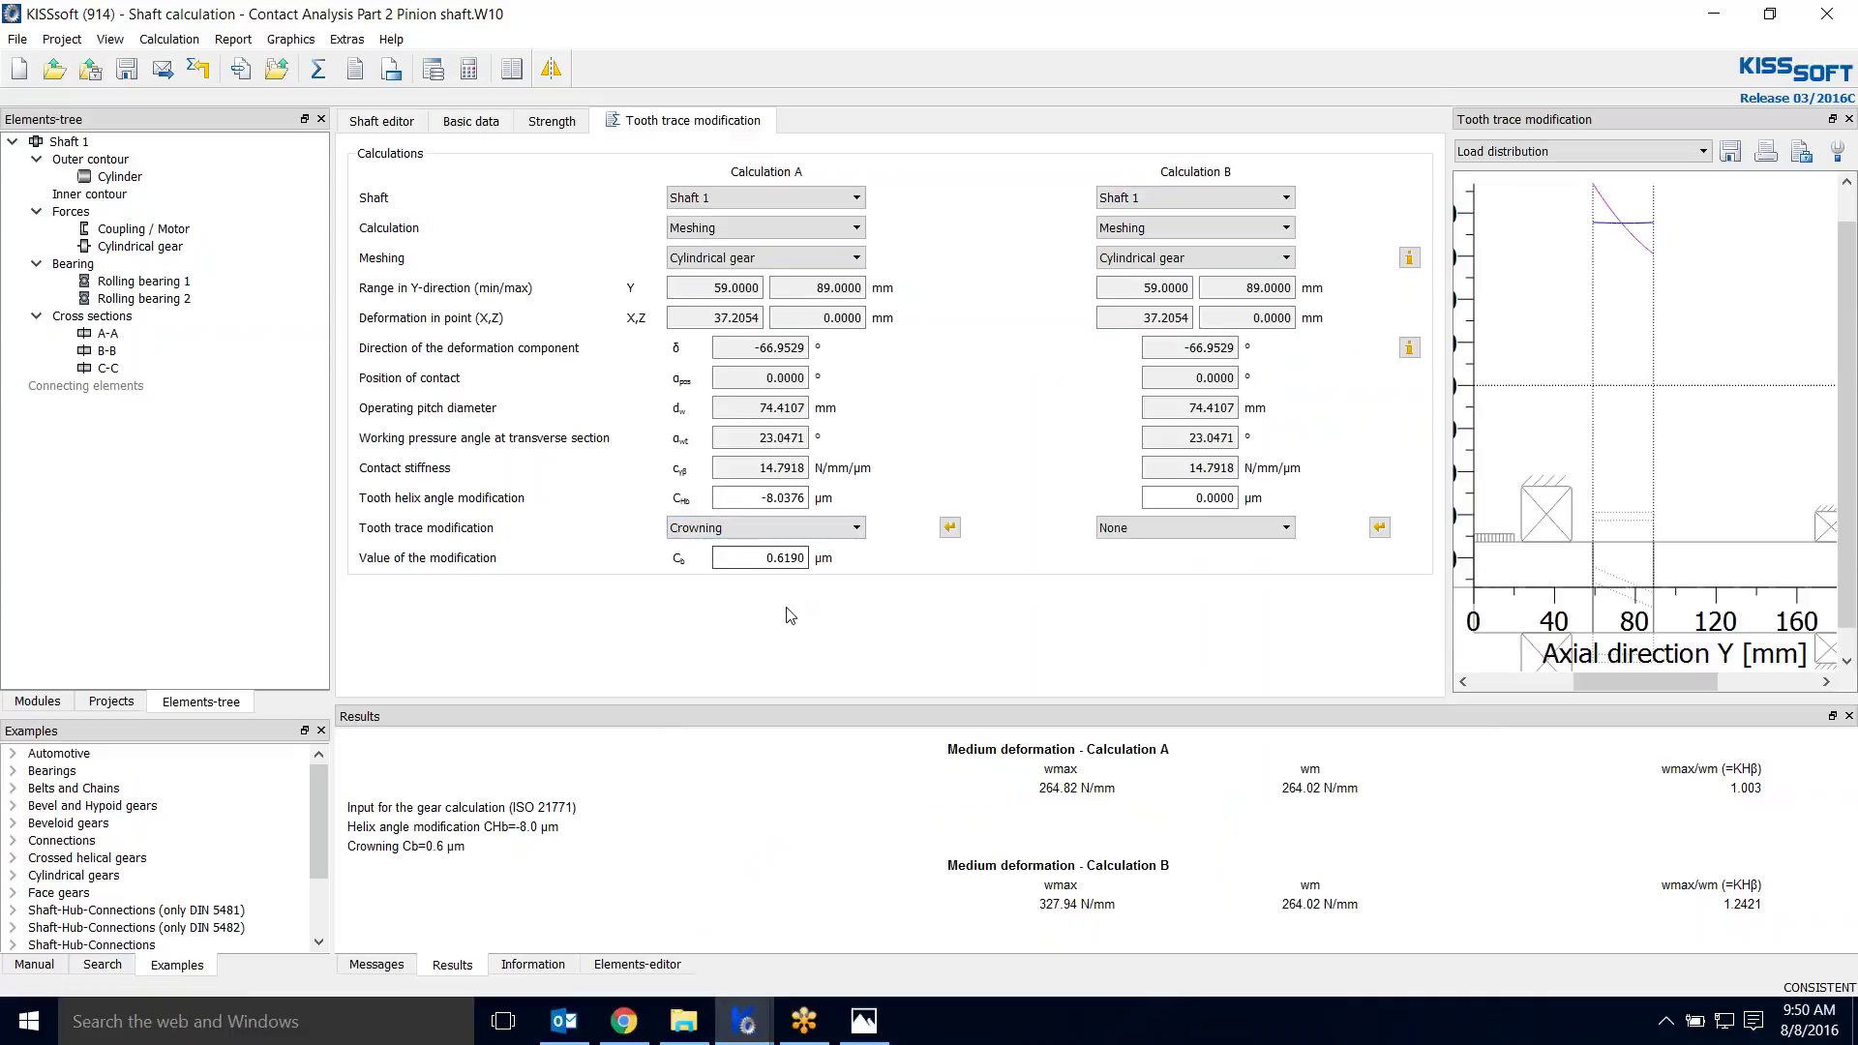
pyautogui.click(123, 74)
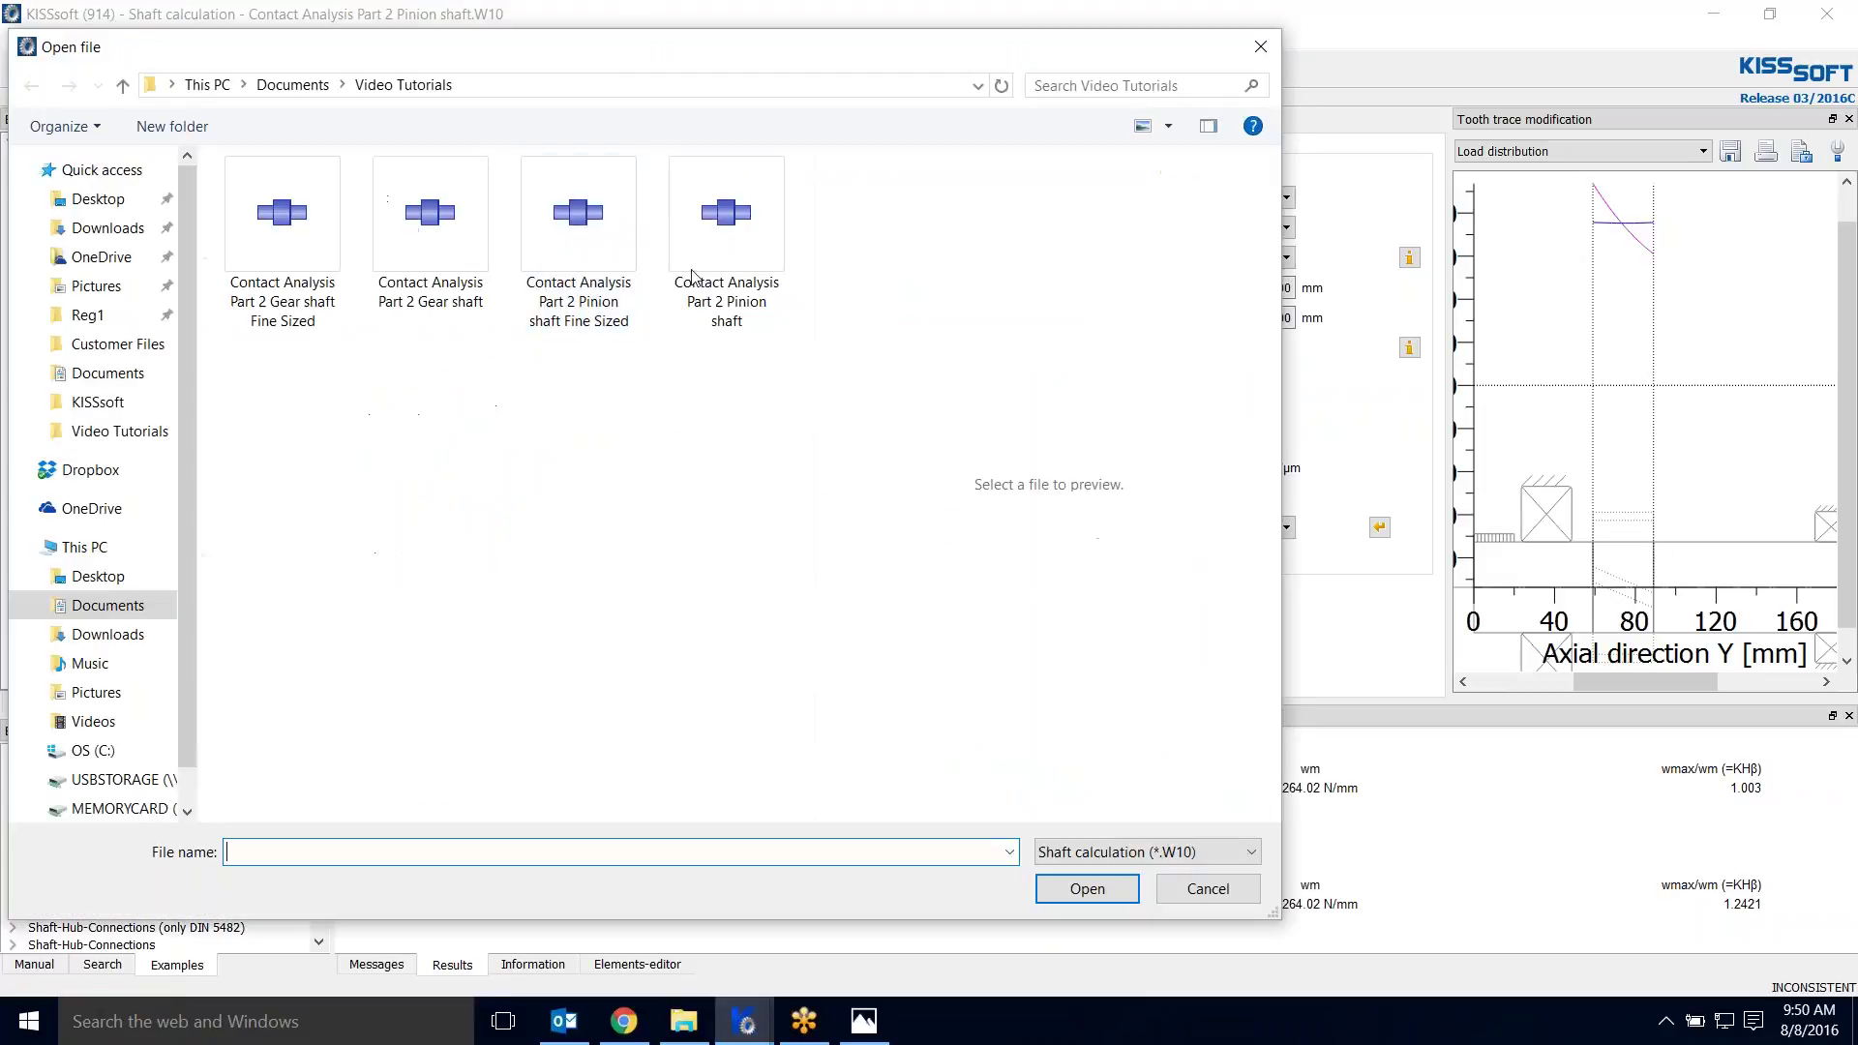
# Step: Open Contact Analysis Part 2 Gear shaft.W10 and switch to the tooth trace modification calculation
pyautogui.click(399, 195)
pyautogui.click(1091, 892)
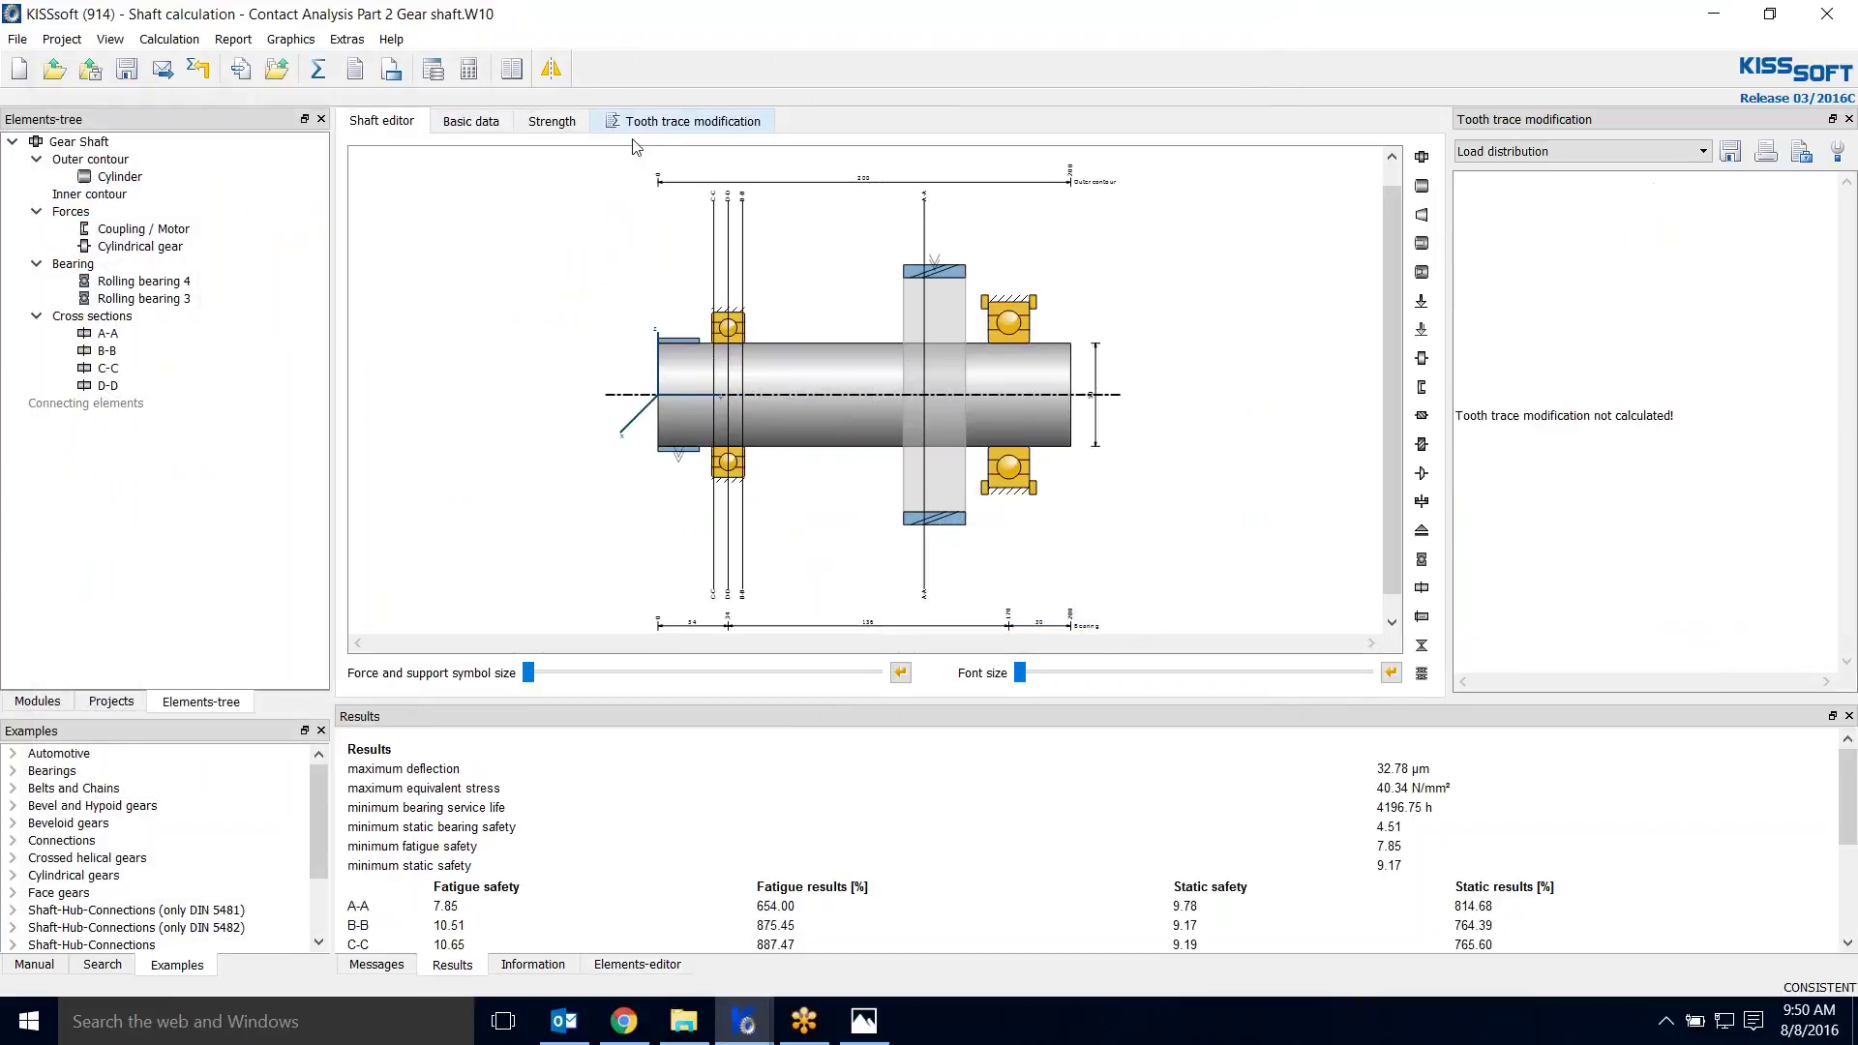
pyautogui.click(170, 40)
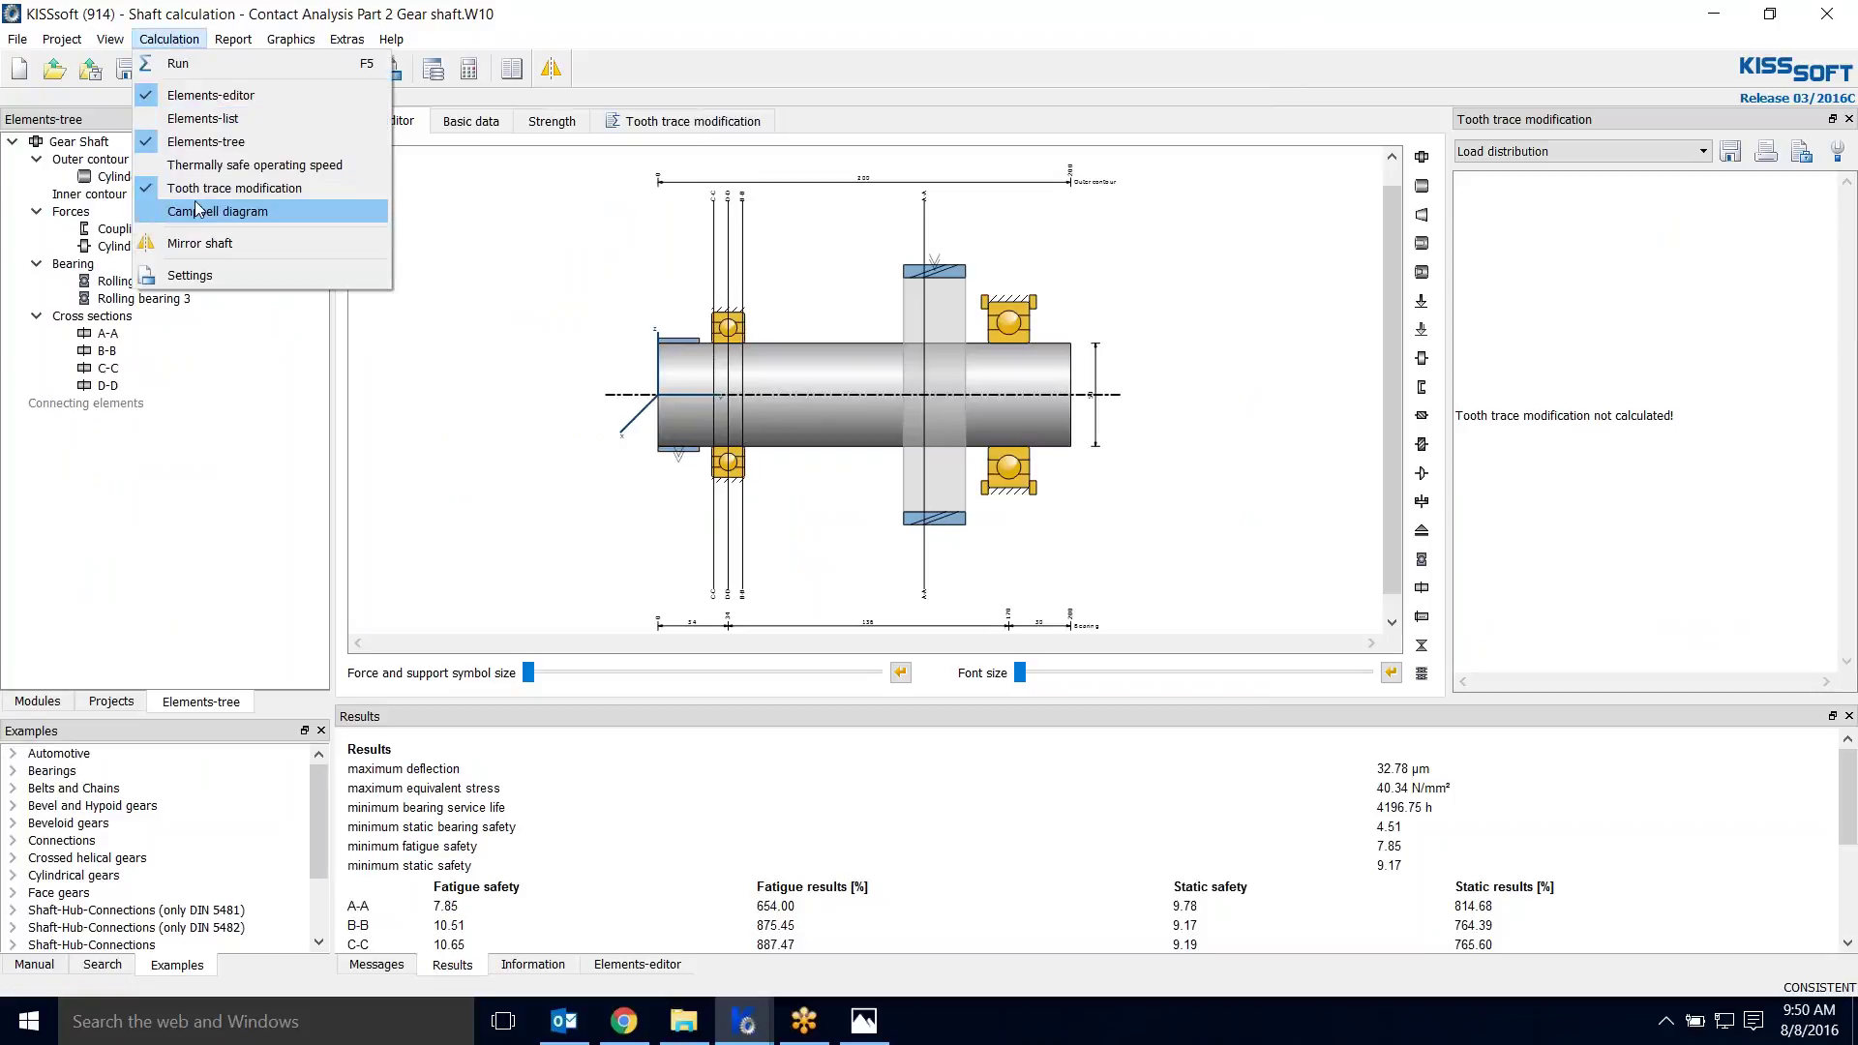
pyautogui.click(703, 126)
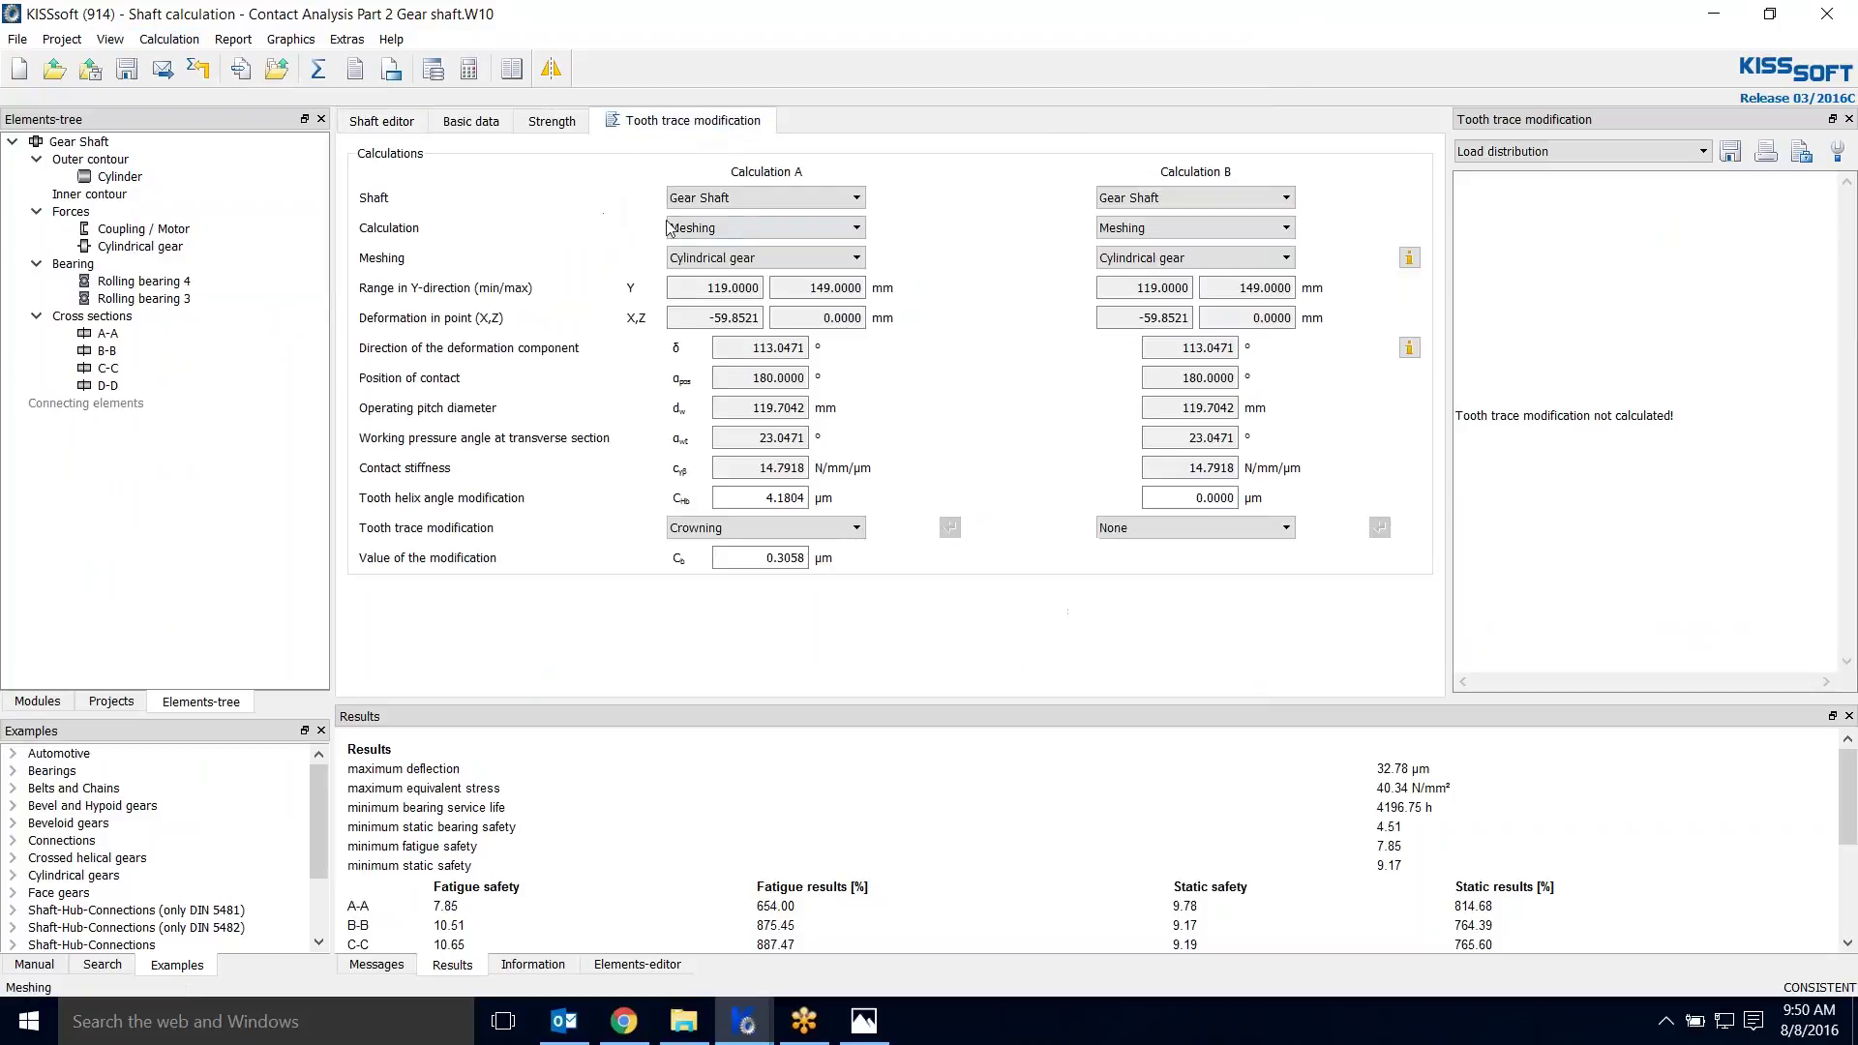
# Step: Calculate and zoom into the load distribution graph, comparing KHβ 1.0015 for A against 1.1263 for B
pyautogui.click(317, 69)
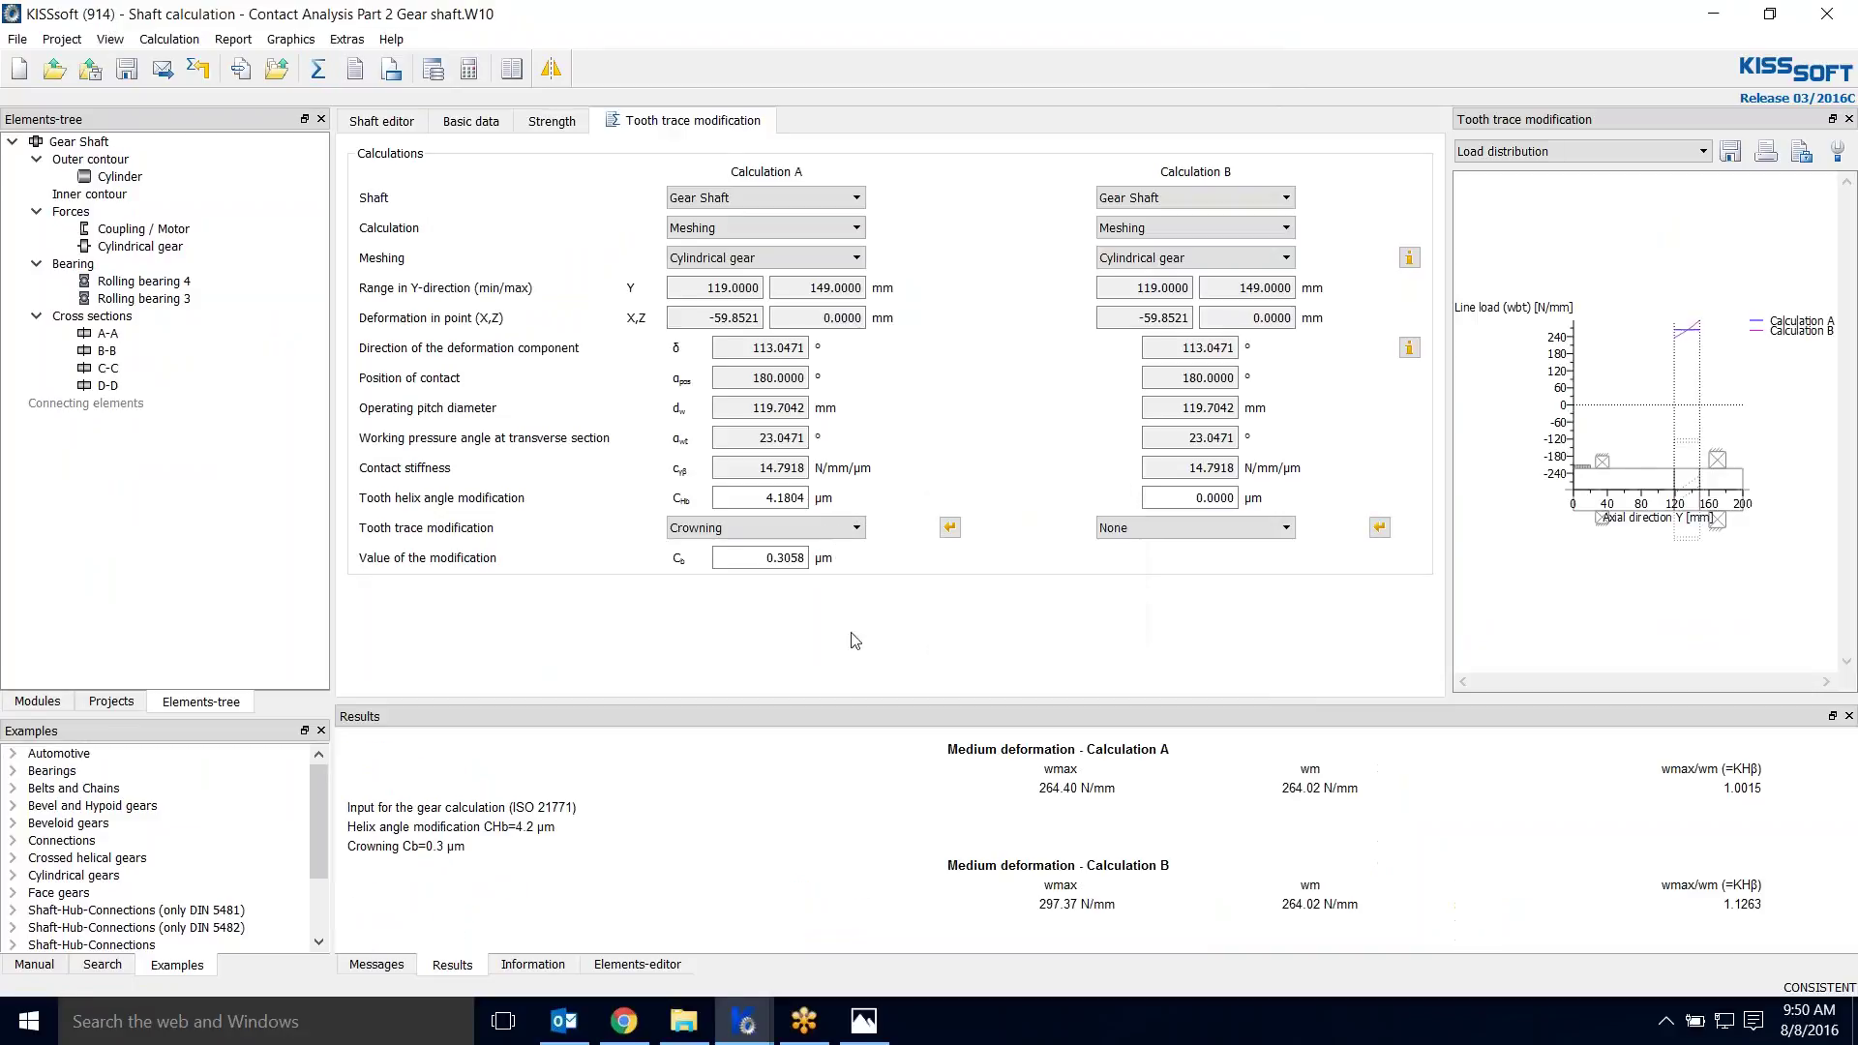
pyautogui.click(950, 528)
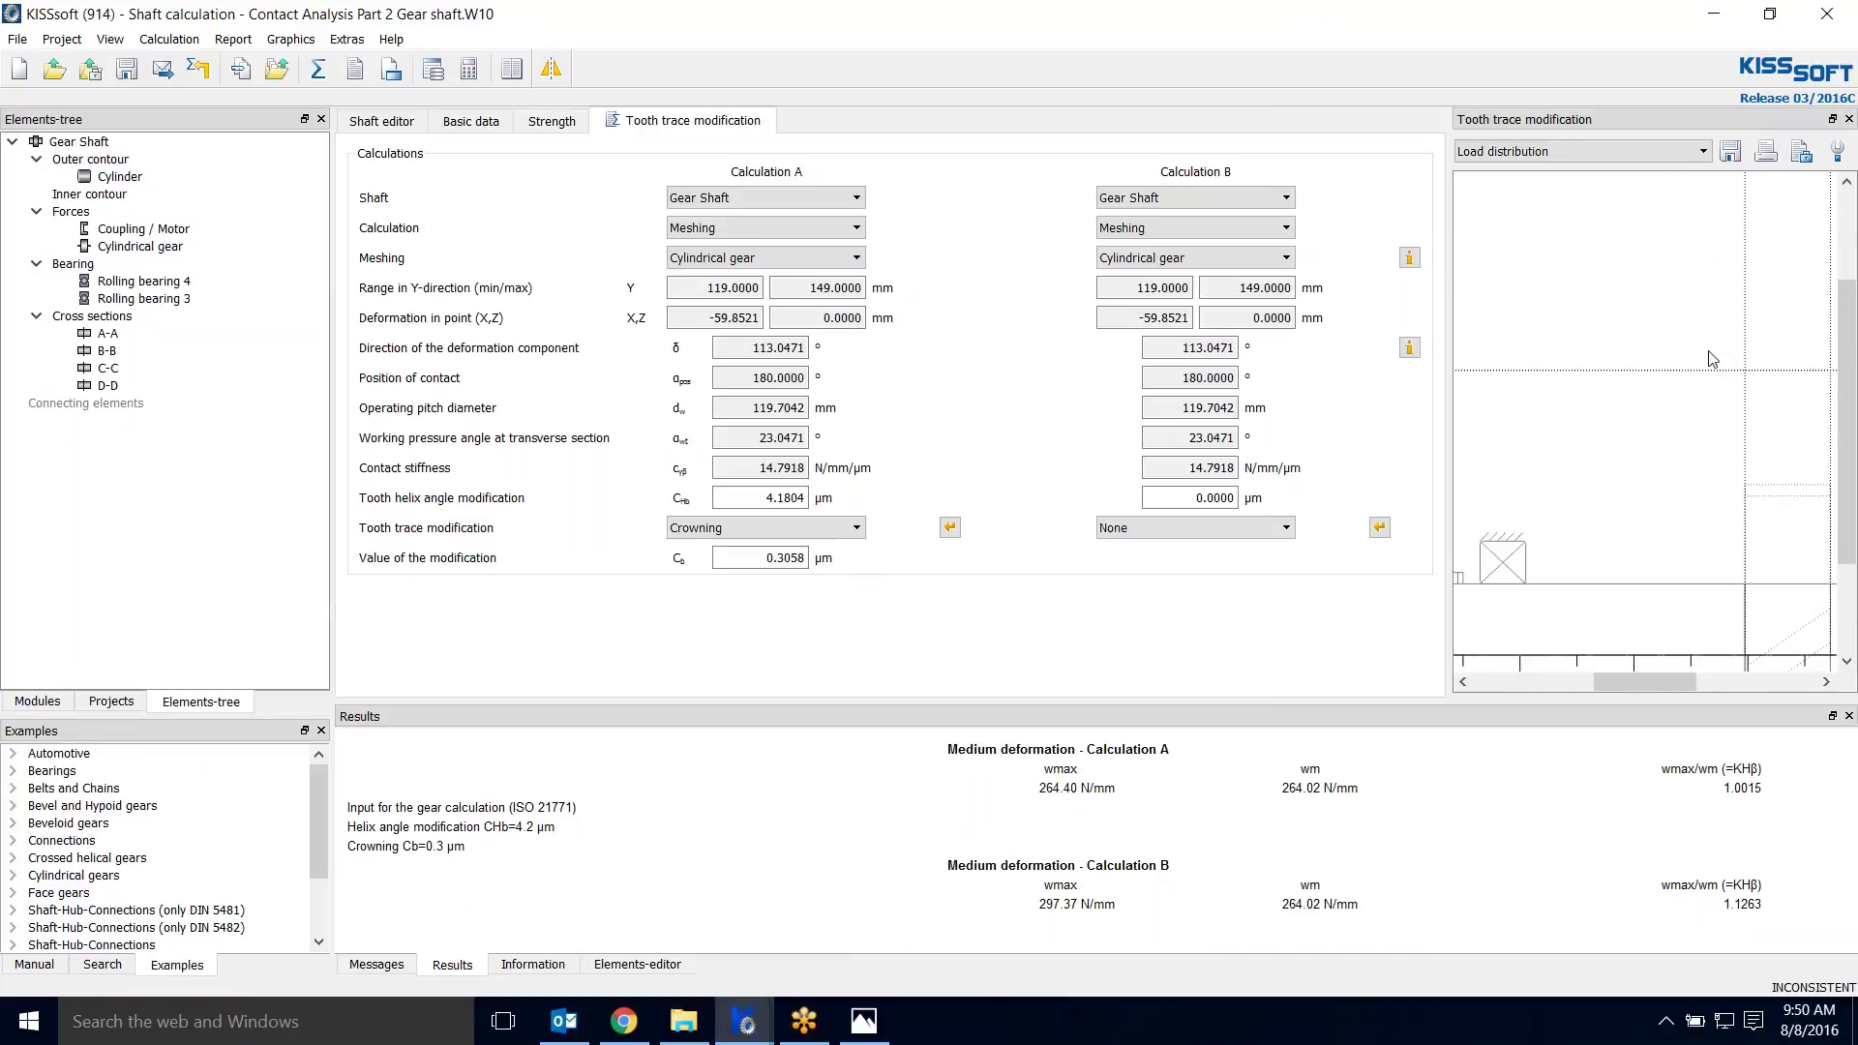
pyautogui.scroll(2, 1714, 336)
pyautogui.scroll(3, 1668, 240)
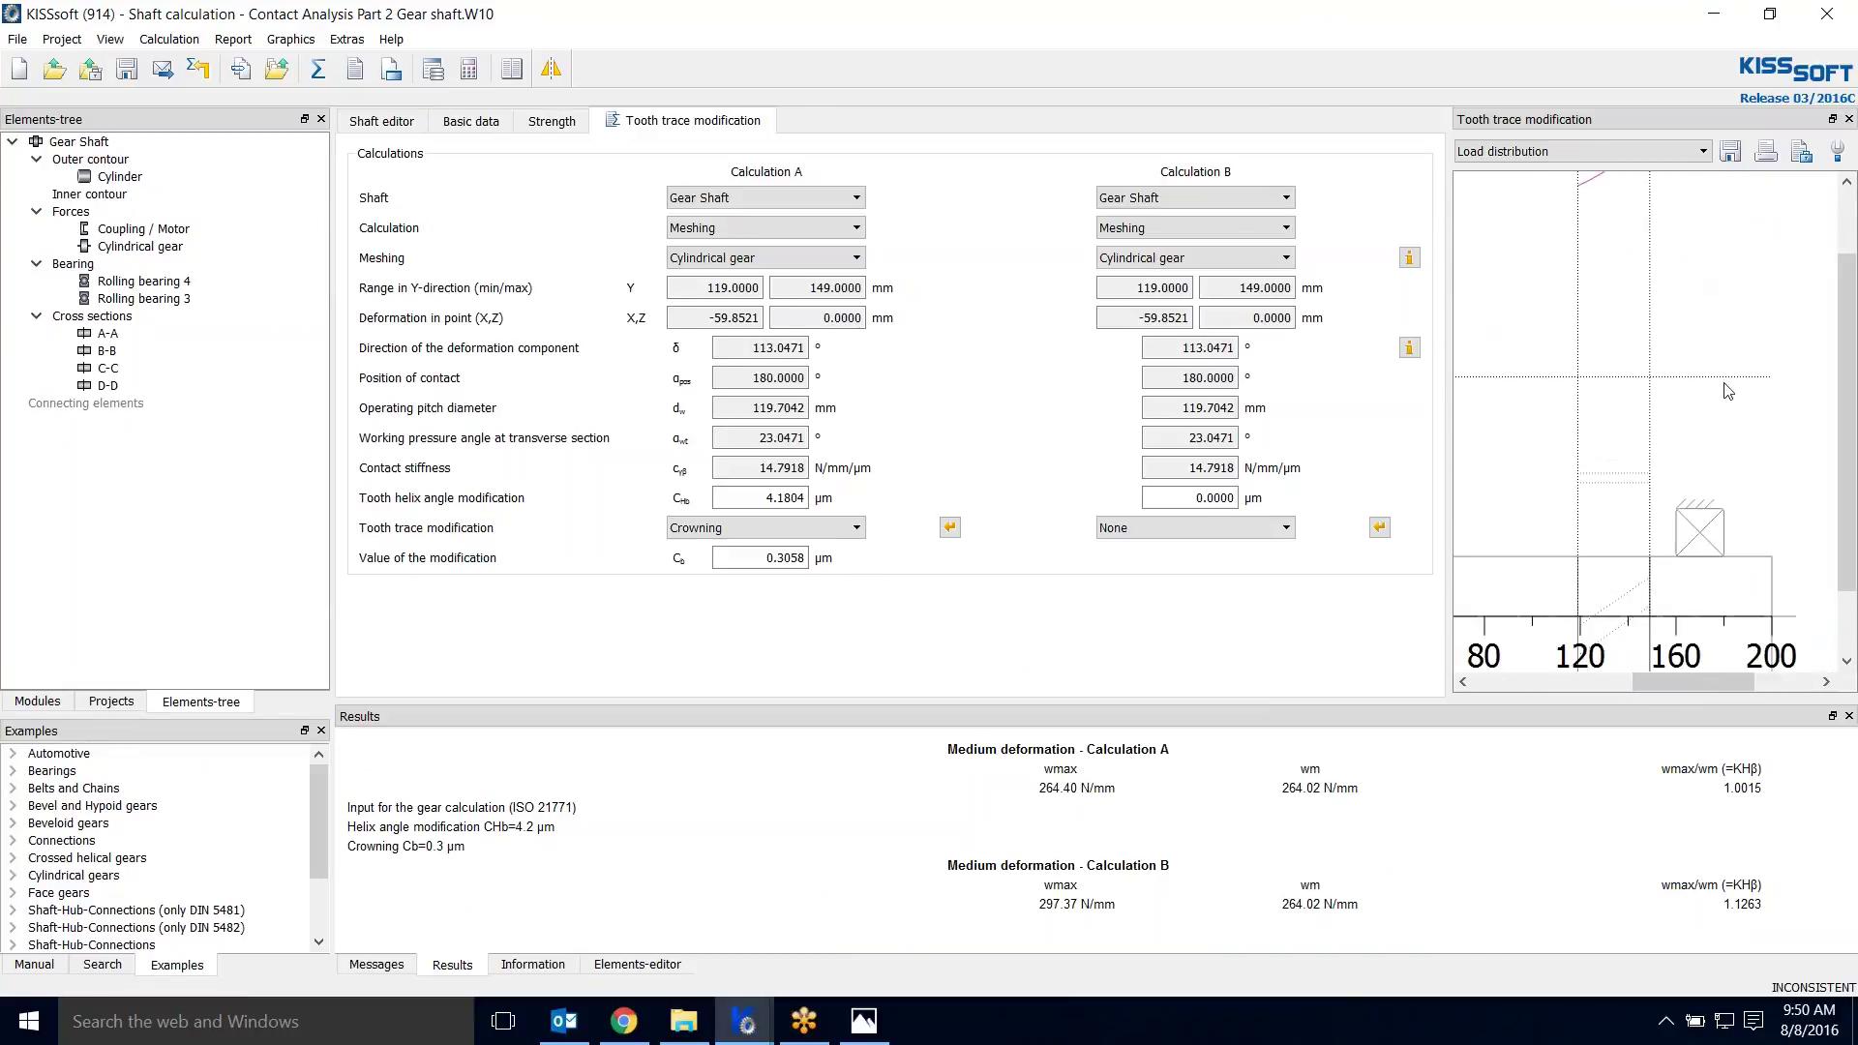
pyautogui.scroll(2, 1624, 282)
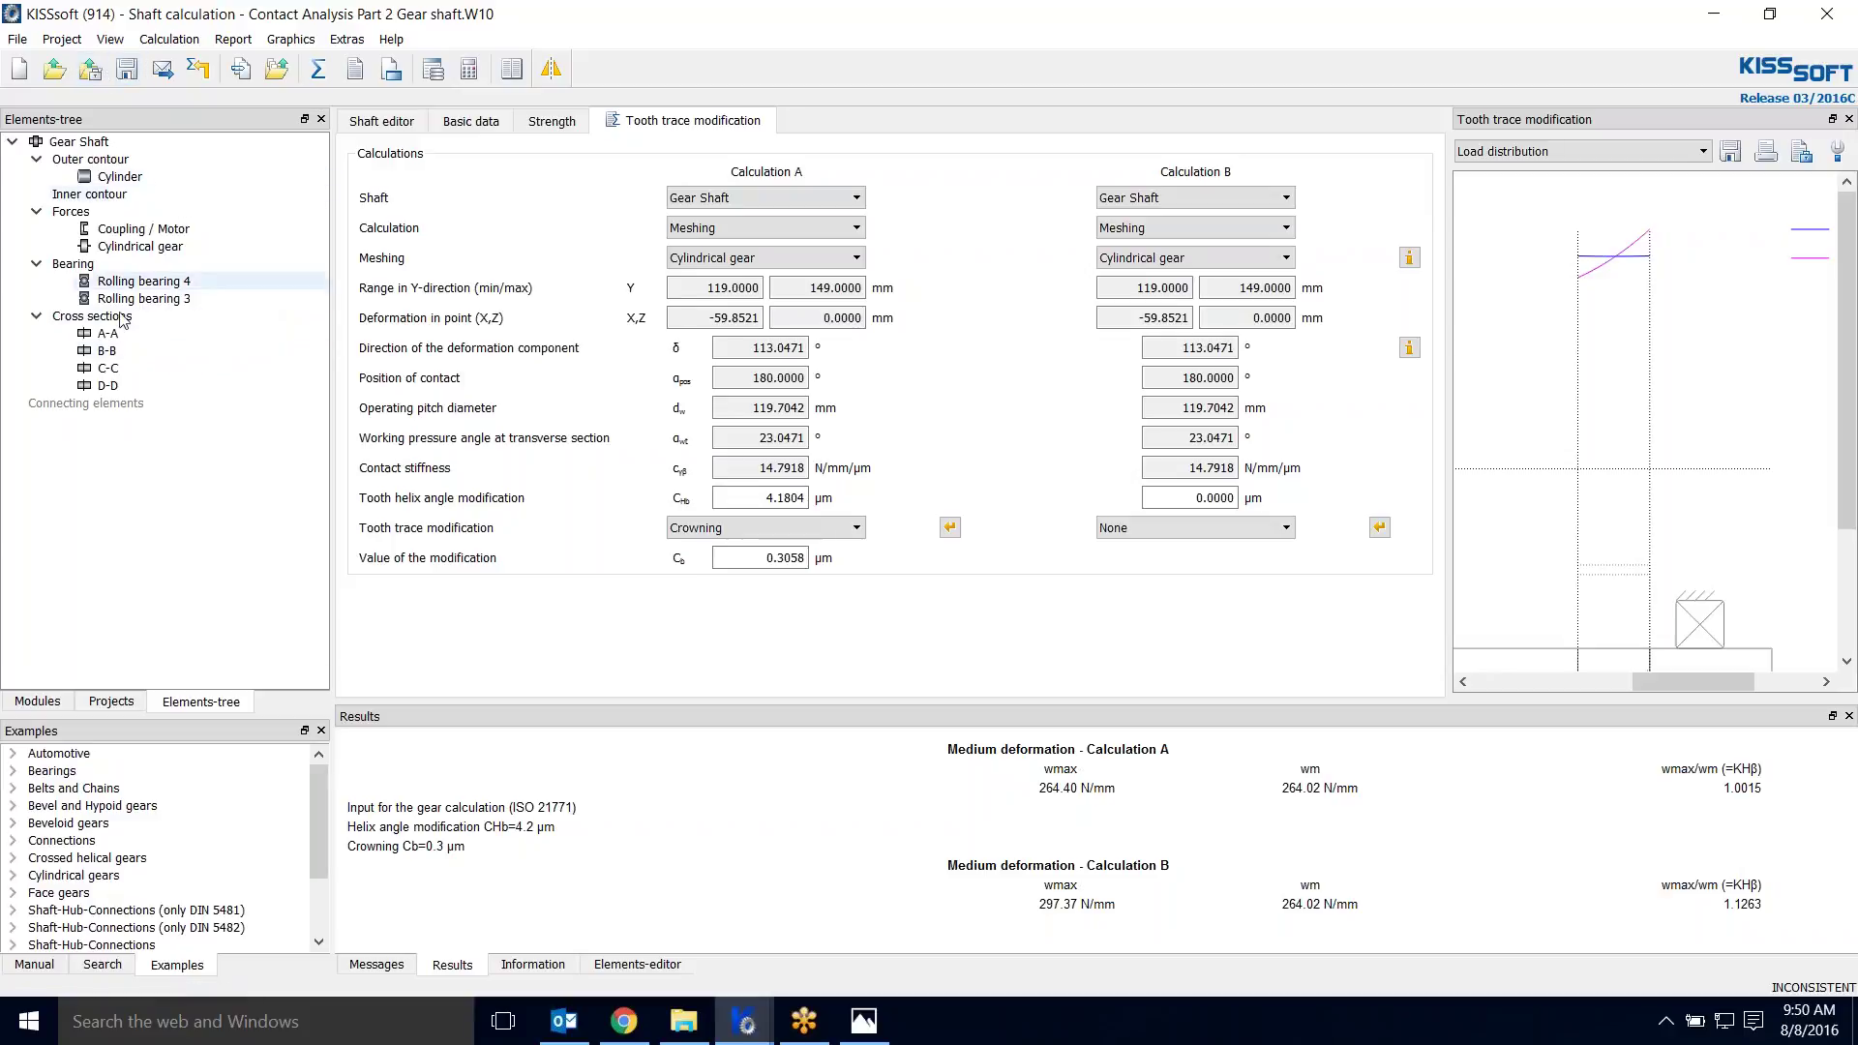
pyautogui.click(19, 39)
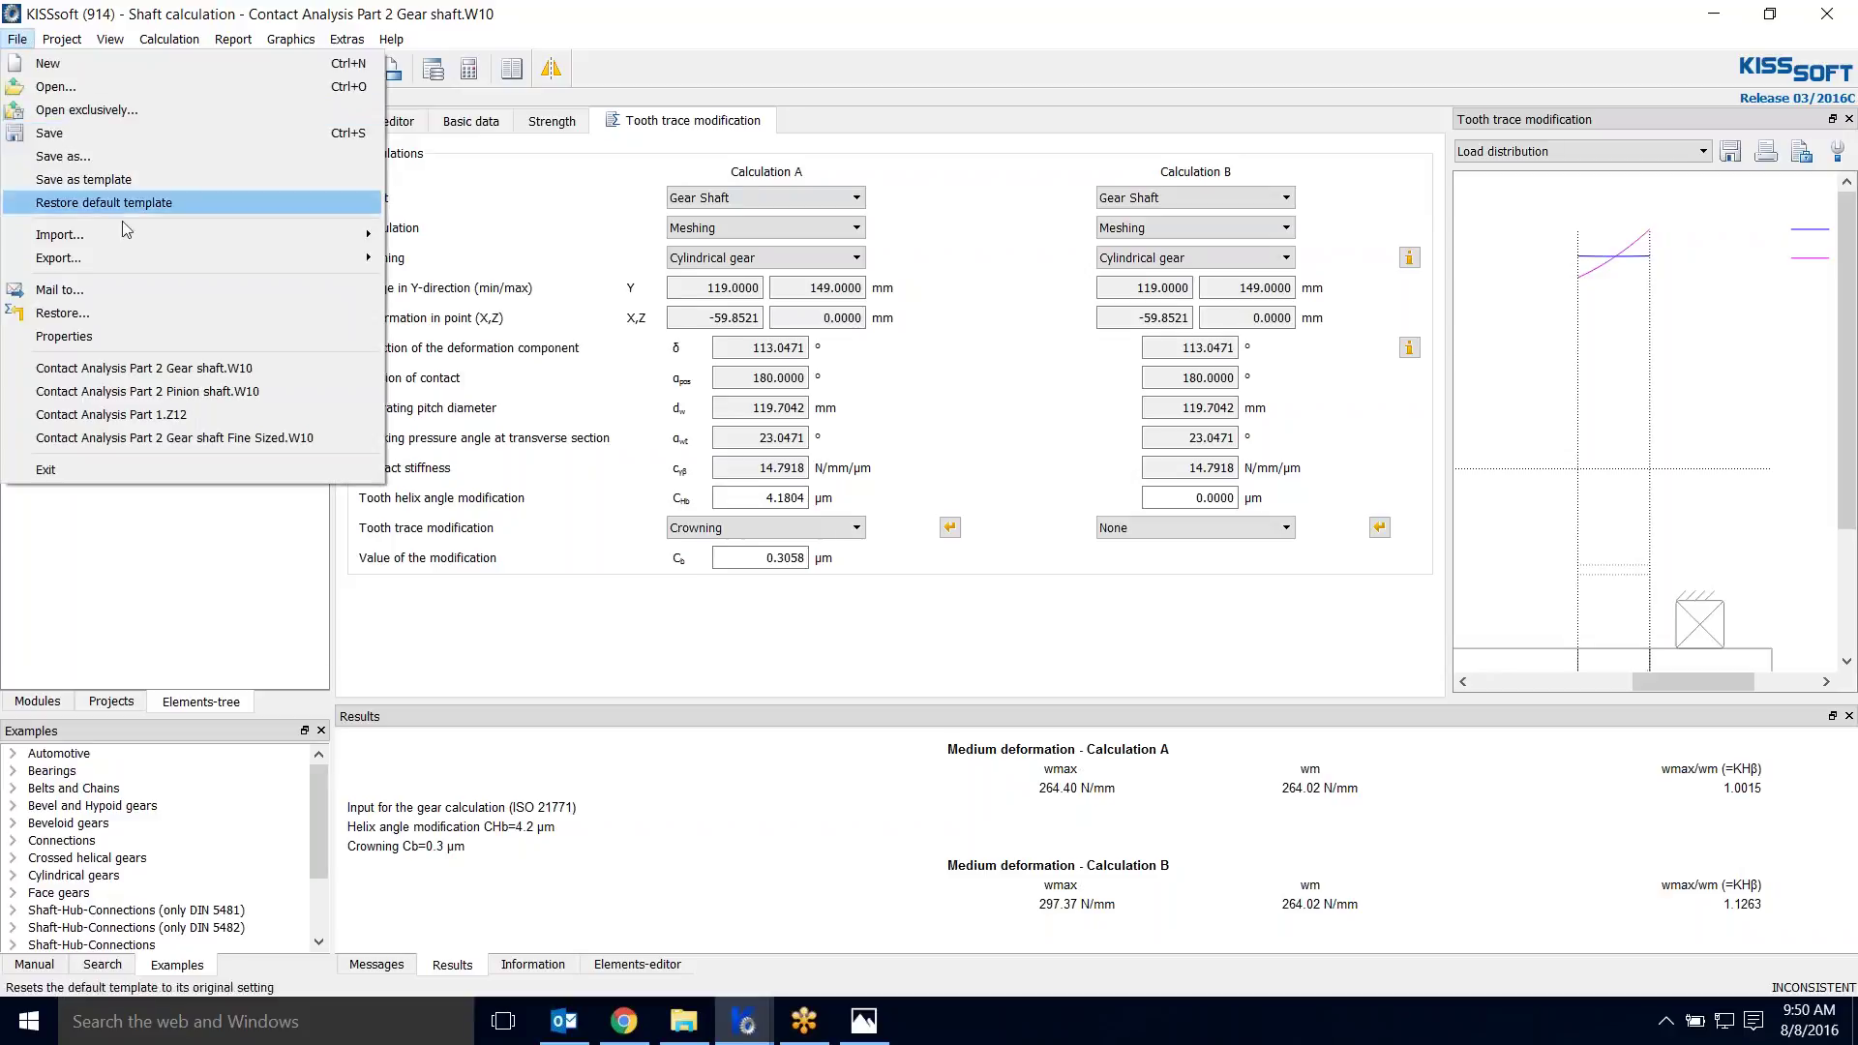
# Step: Open Contact Analysis Part 1.Z12 and enter Gear 1's crowning of 0.6190 µm on the Modifications tab
pyautogui.click(165, 415)
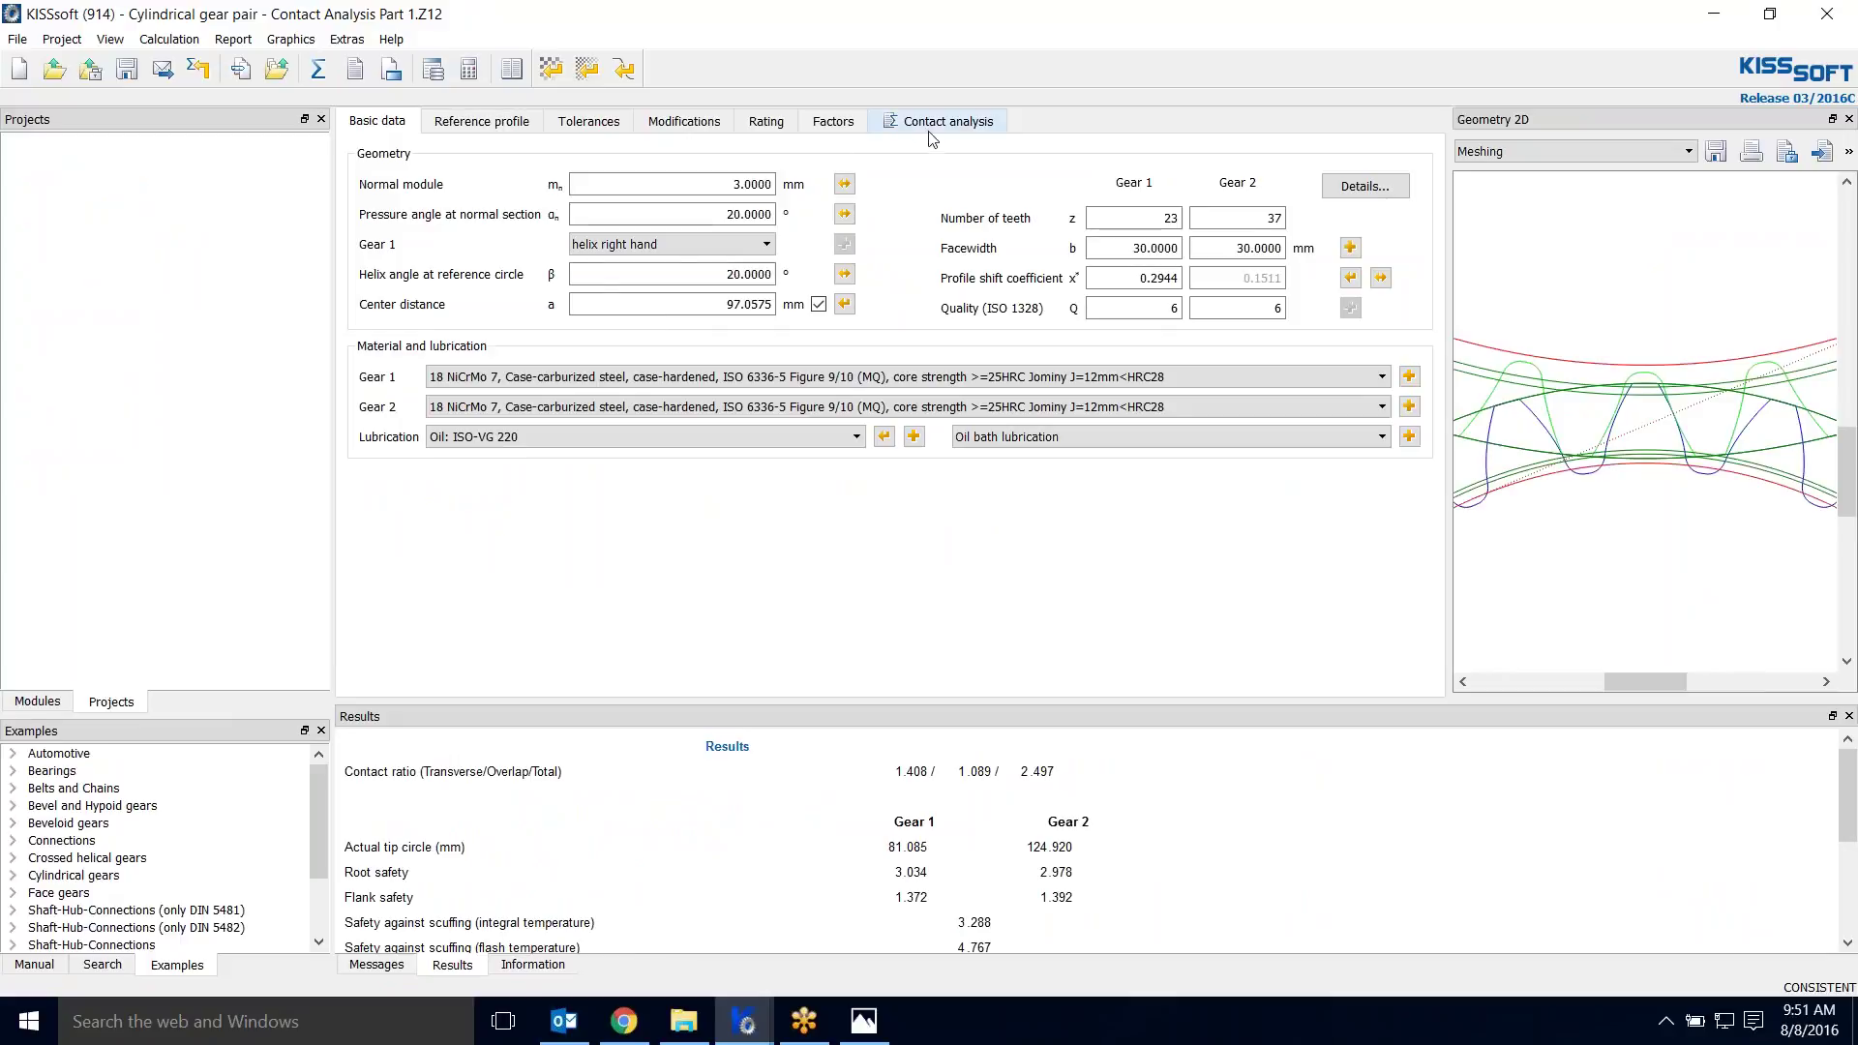
pyautogui.click(693, 114)
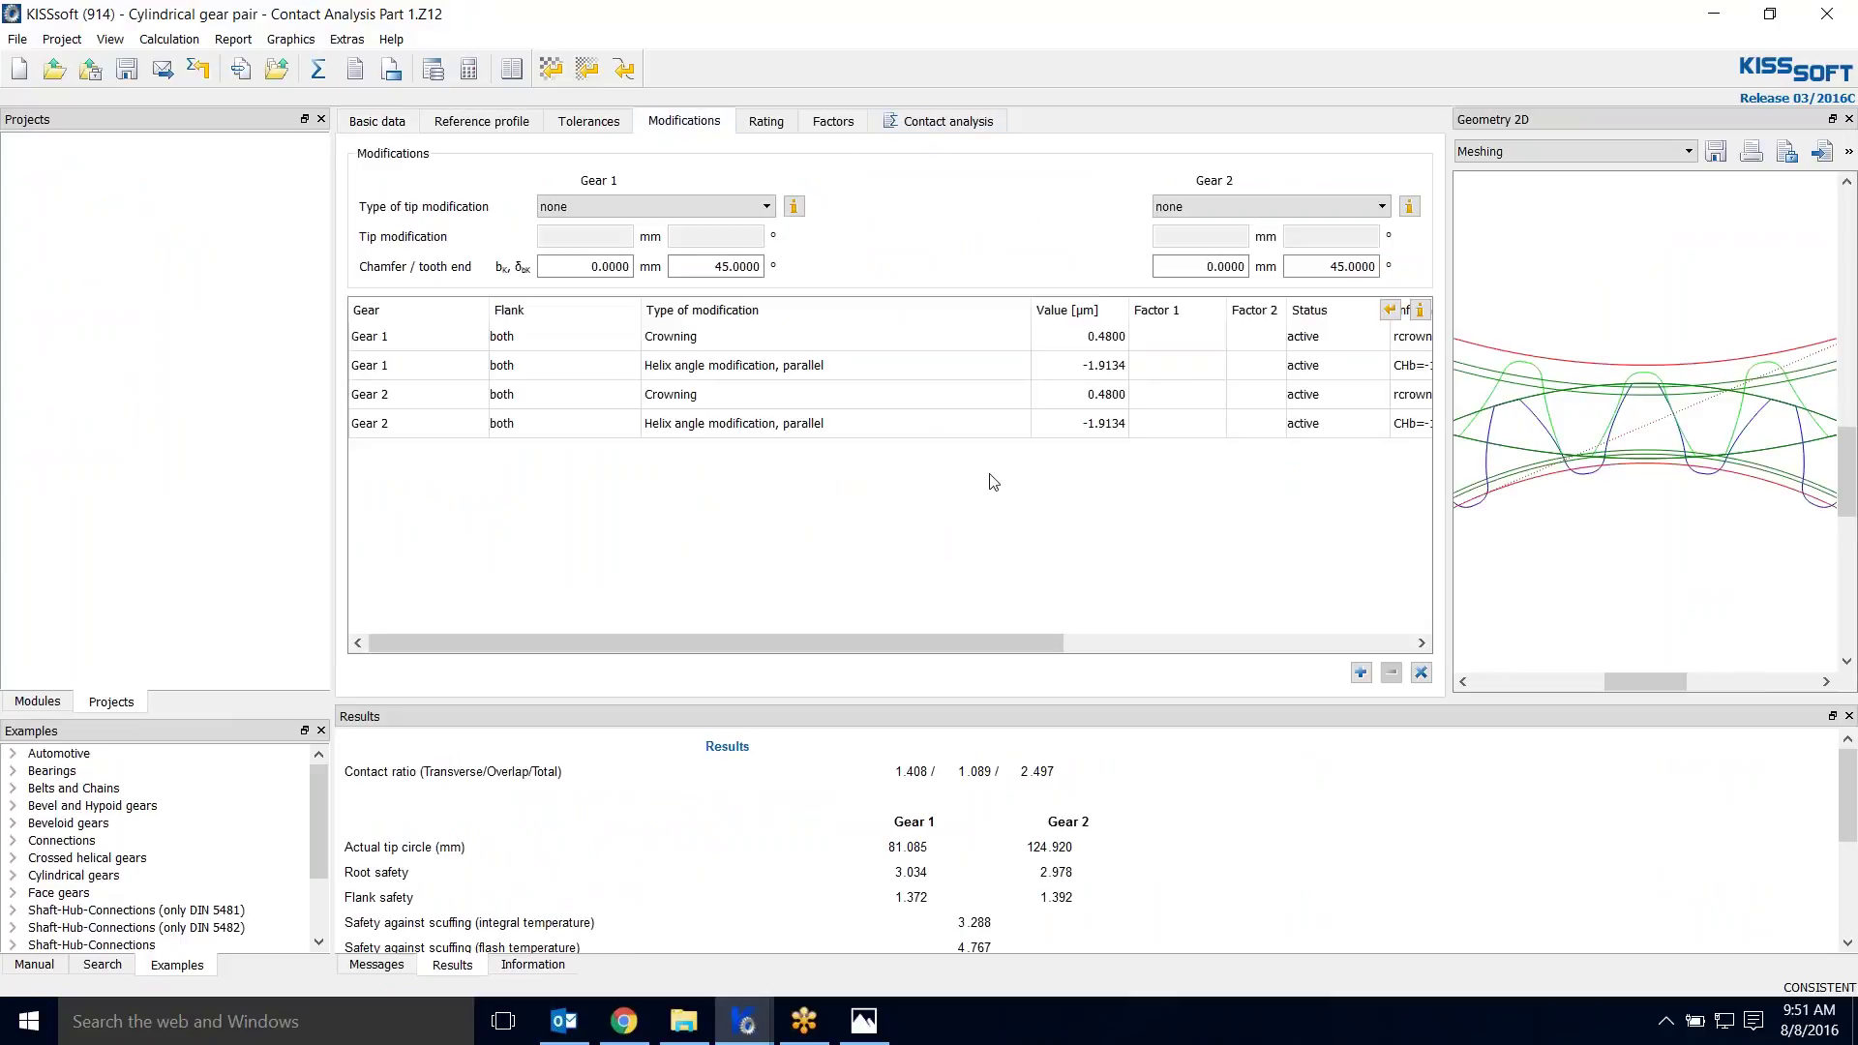
pyautogui.click(1097, 344)
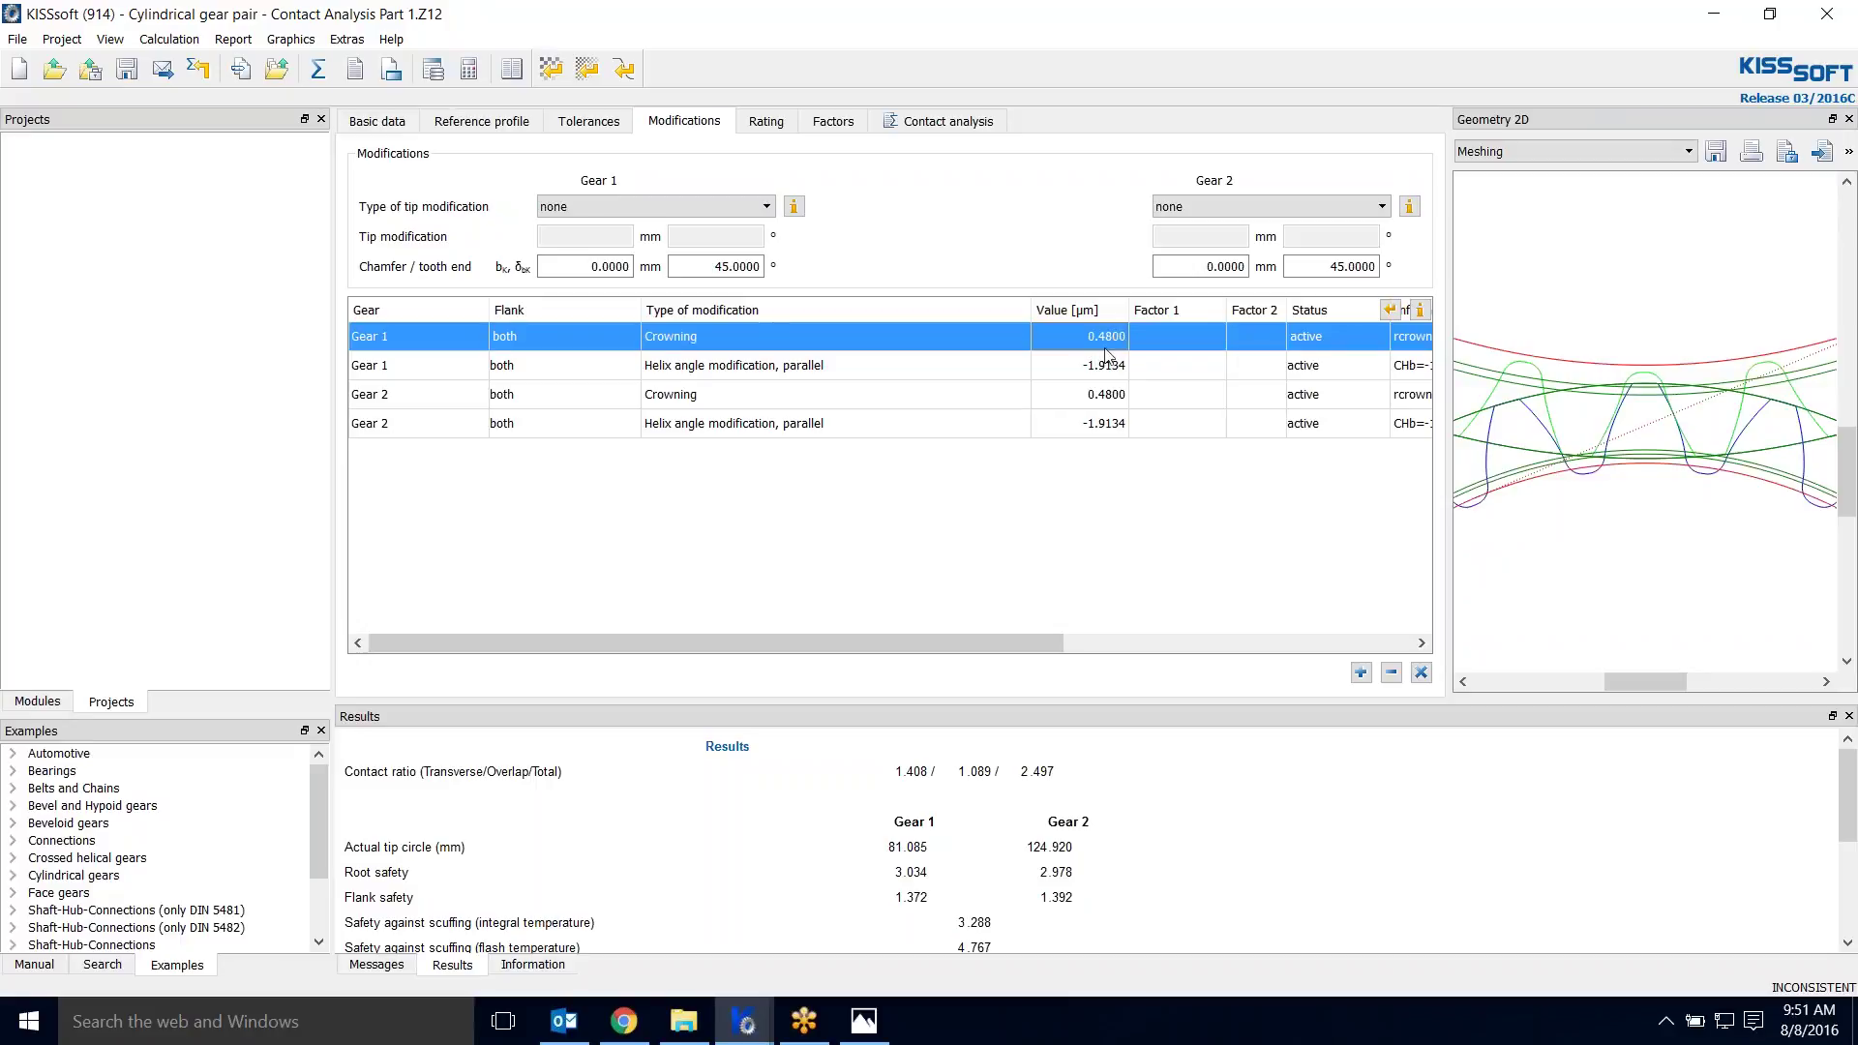
pyautogui.doubleClick(1109, 350)
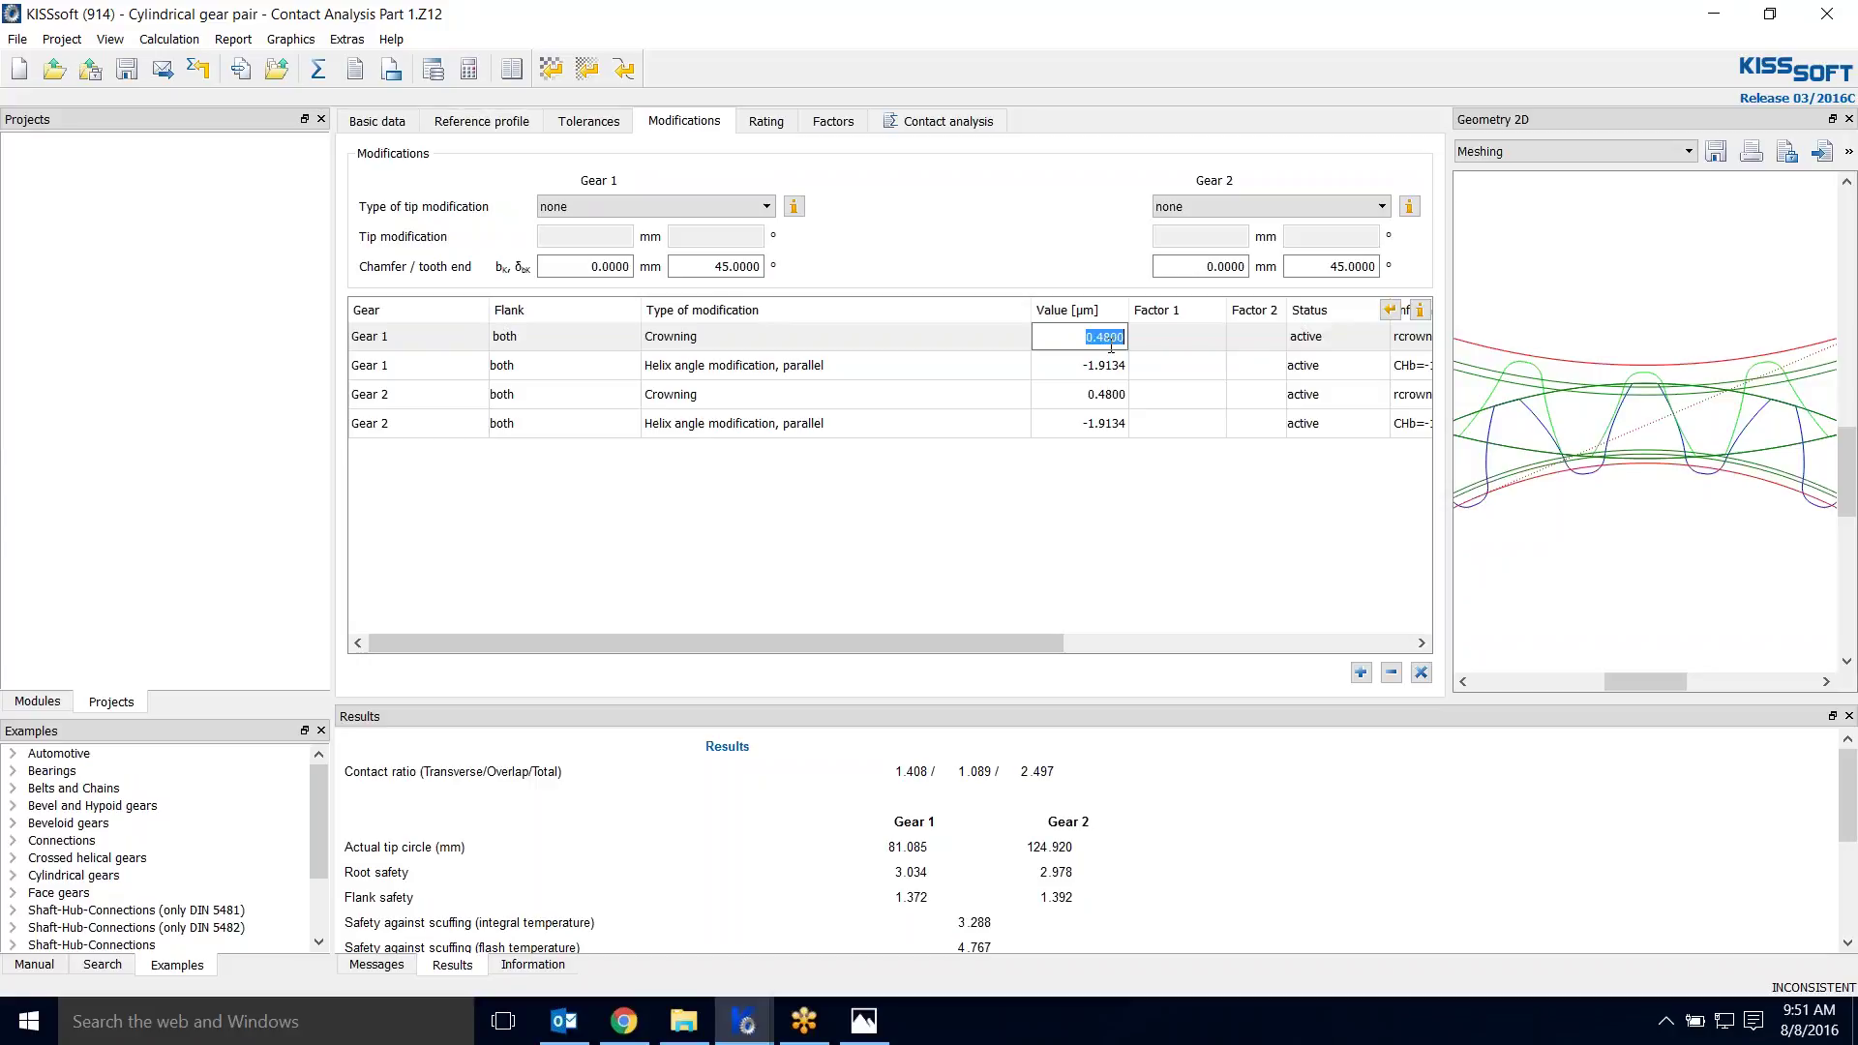
pyautogui.write('0.31')
pyautogui.click(1084, 364)
pyautogui.click(1087, 370)
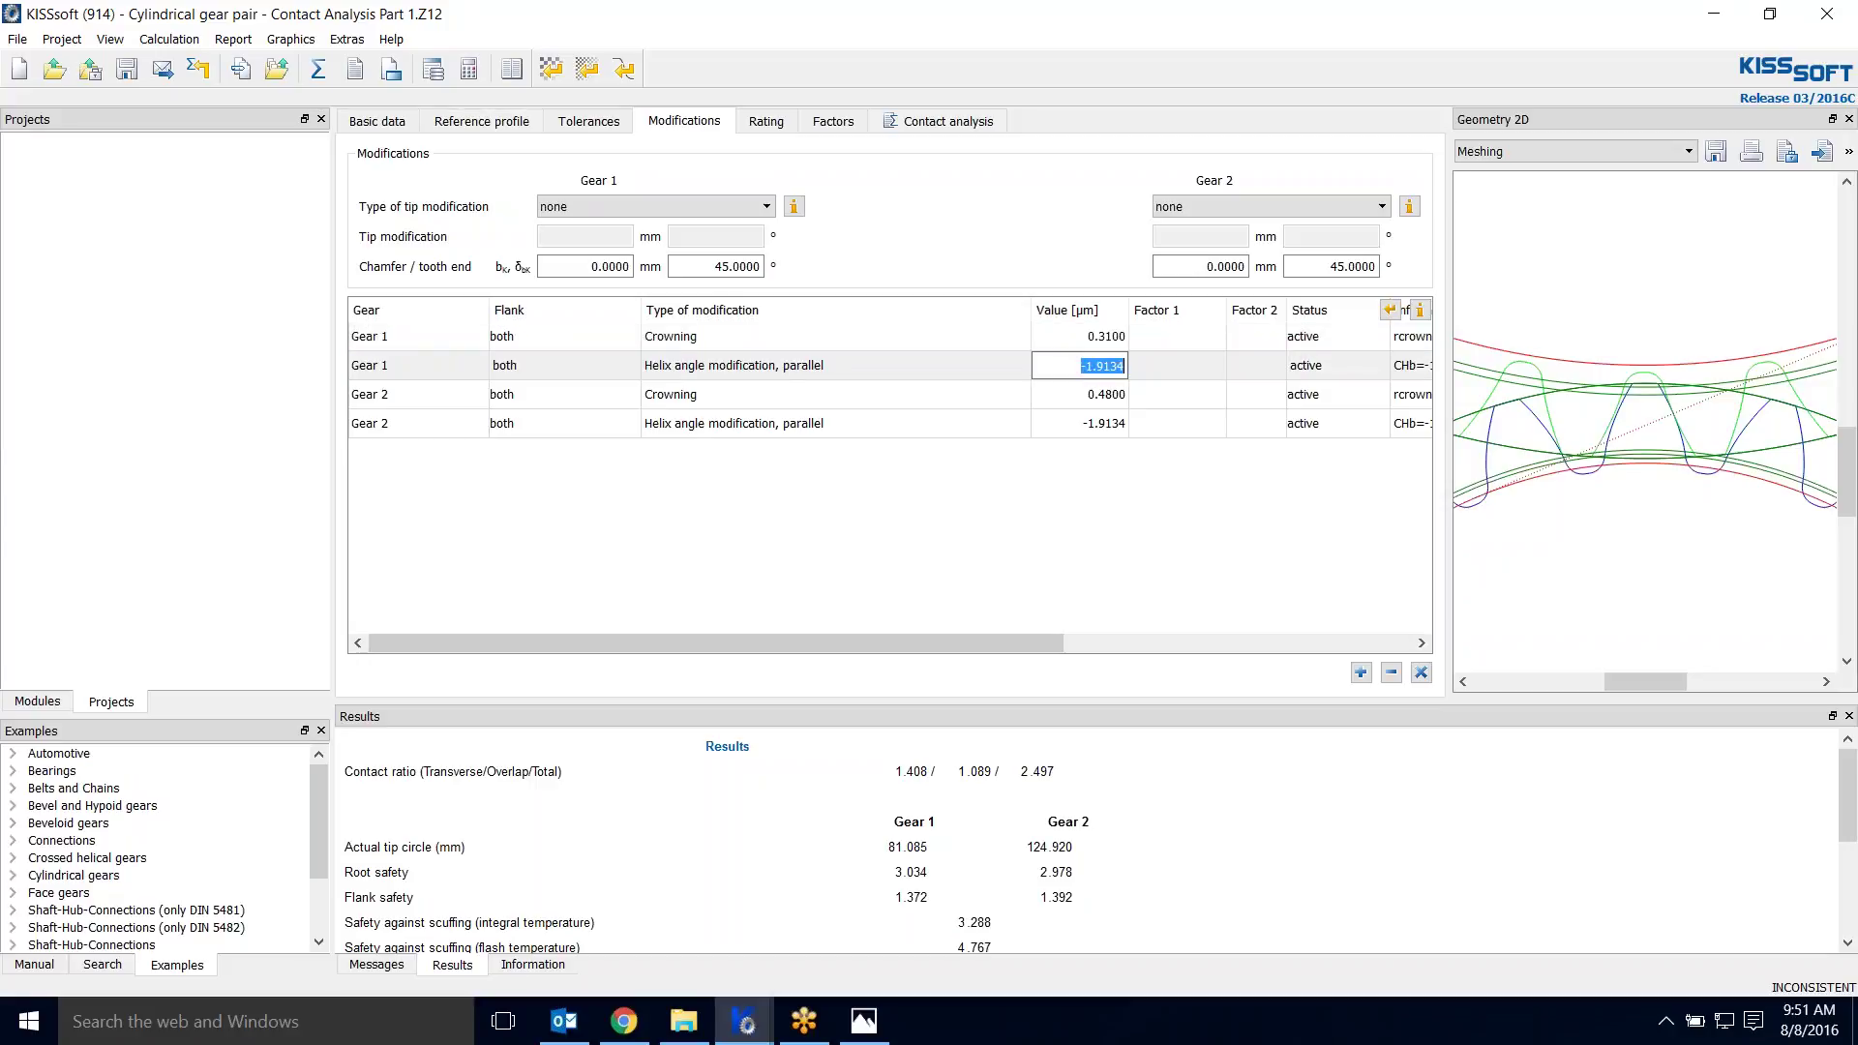
pyautogui.click(1109, 340)
pyautogui.click(1109, 341)
pyautogui.write('0.')
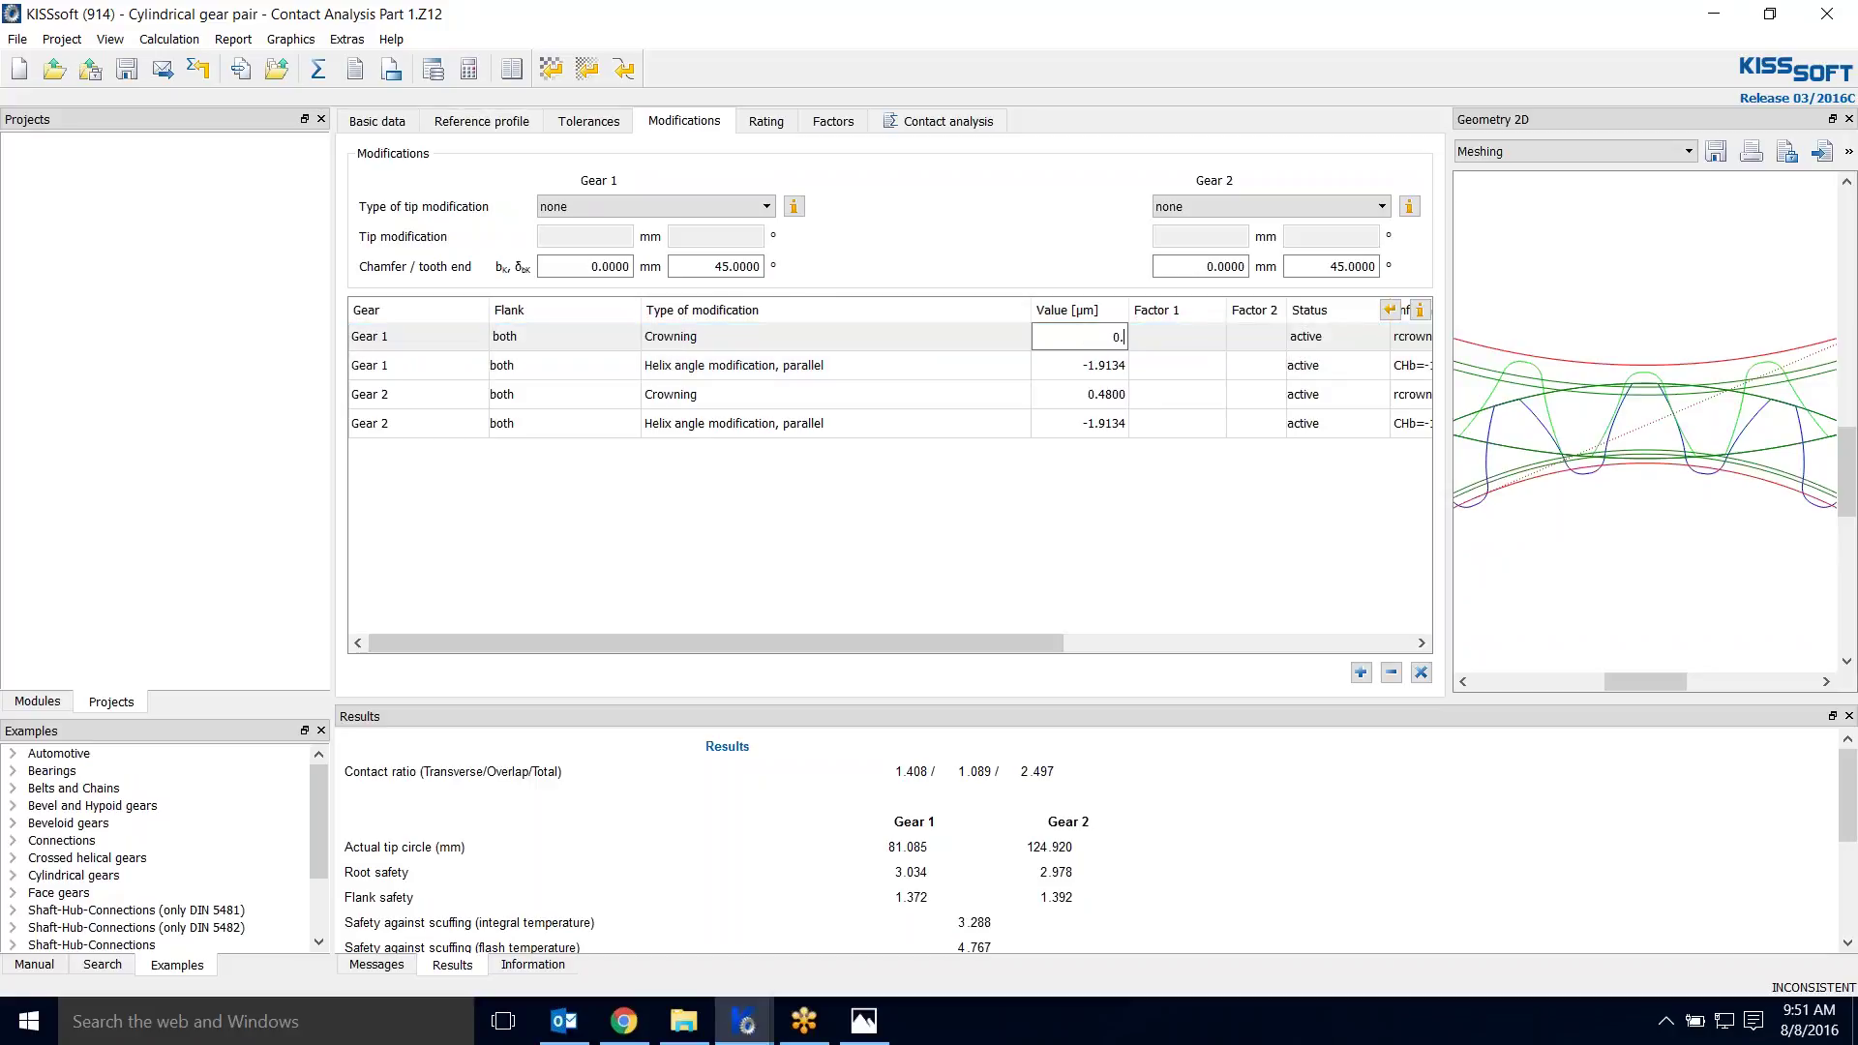
# Step: Set Gear 1 helix modification to -8.0300 µm and Gear 2 crowning 0.3100, helix 4.1800 µm
pyautogui.click(1099, 372)
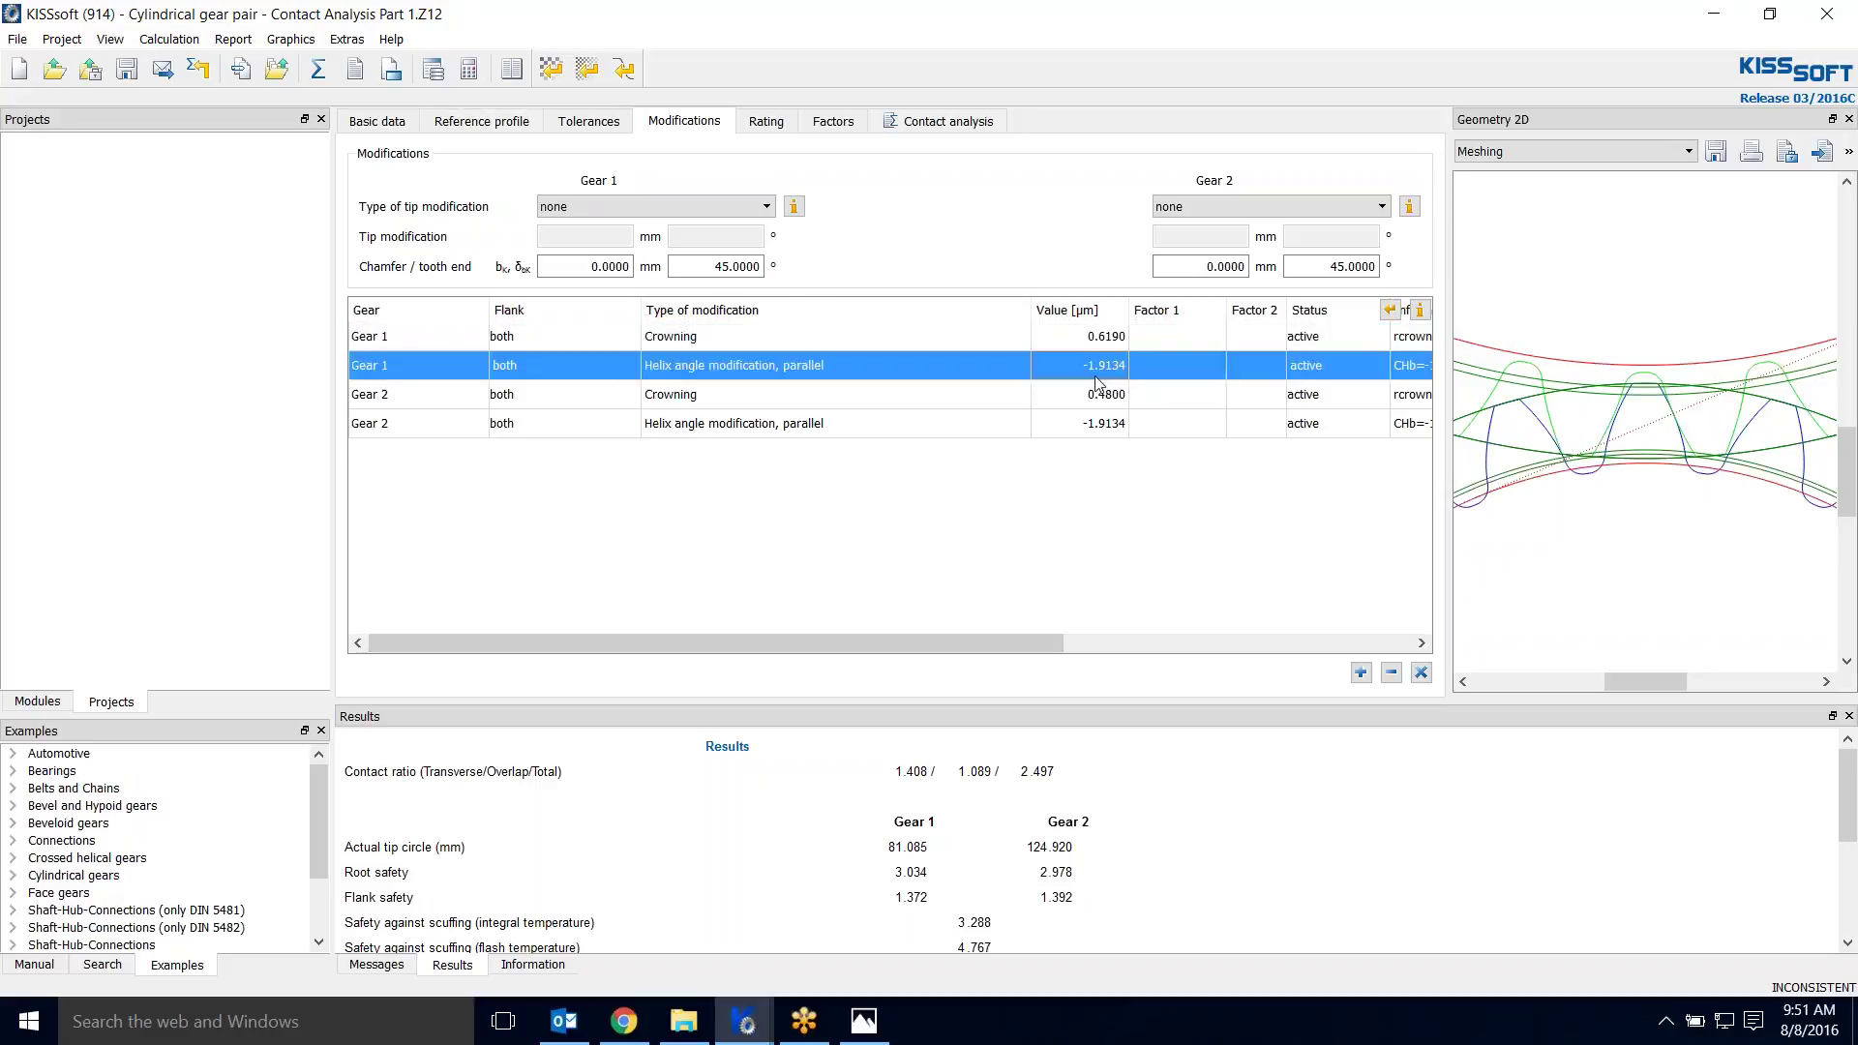
pyautogui.click(1099, 372)
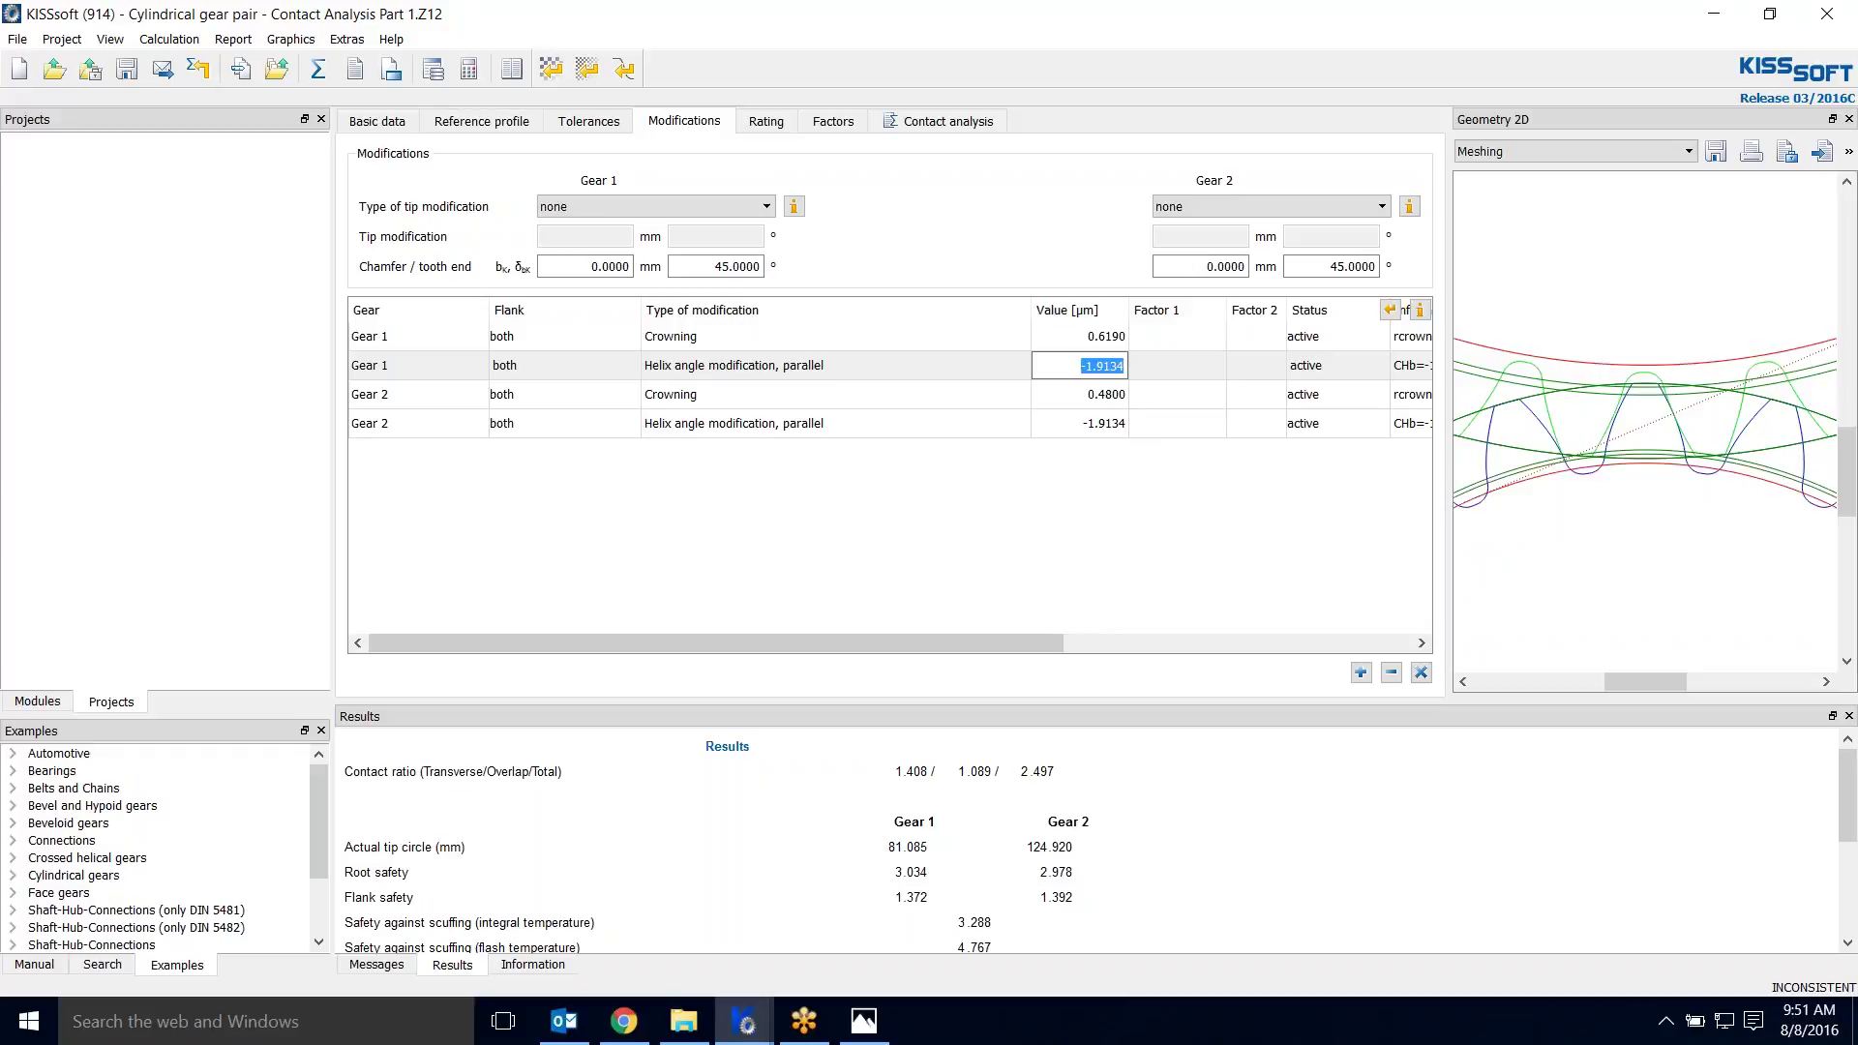
pyautogui.write('-8.03')
pyautogui.click(1099, 397)
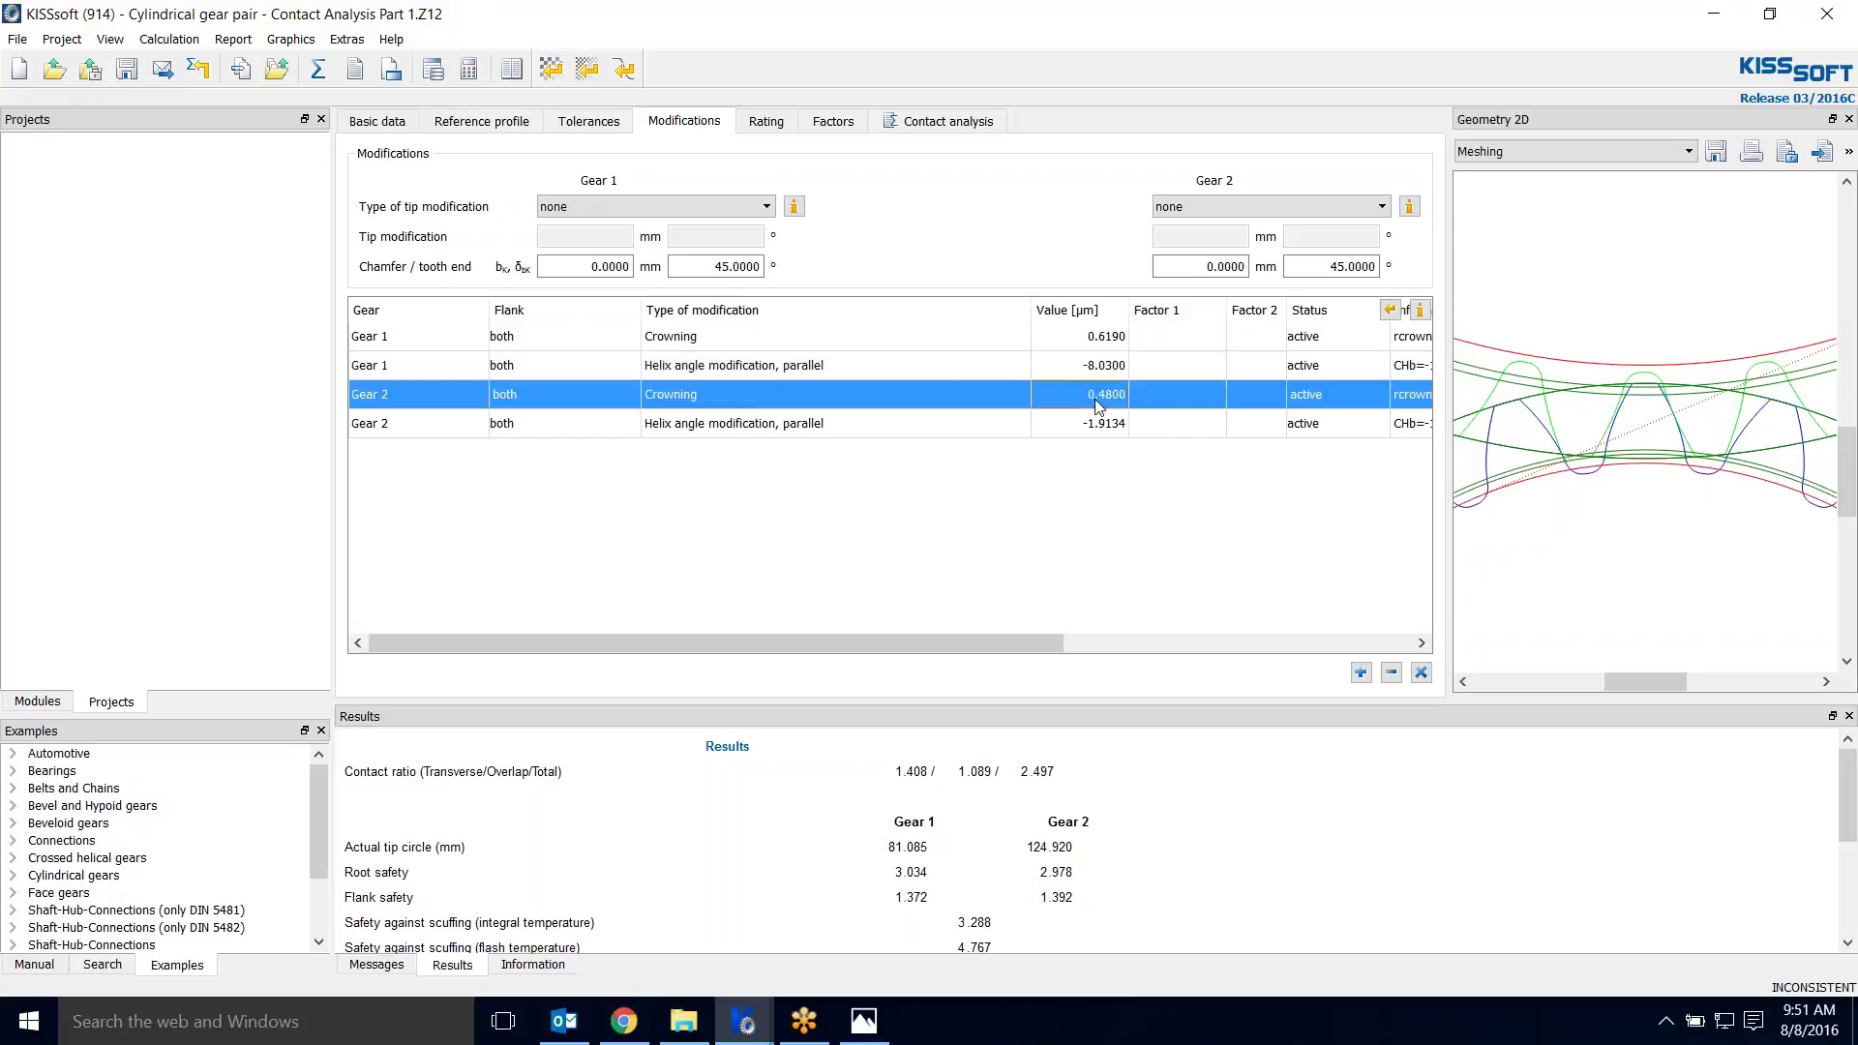
pyautogui.click(1098, 397)
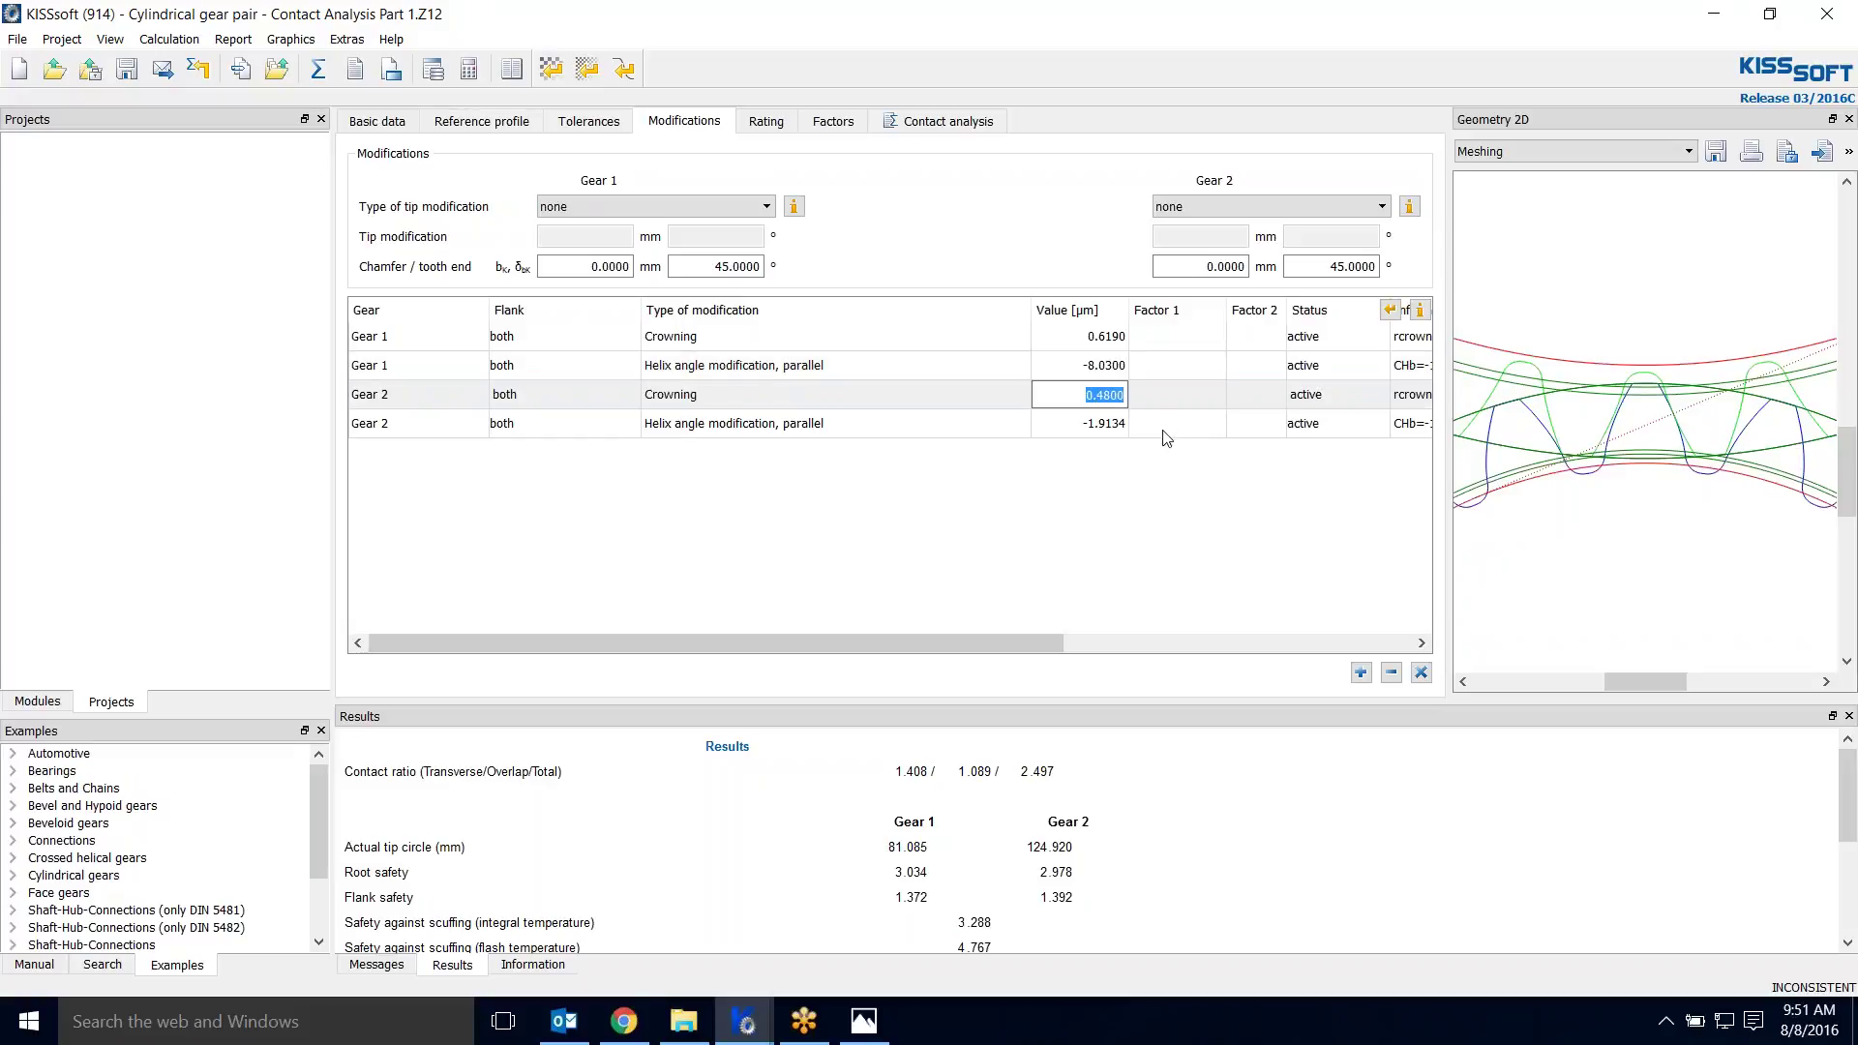
pyautogui.write('0.31')
pyautogui.click(1104, 422)
pyautogui.click(1103, 421)
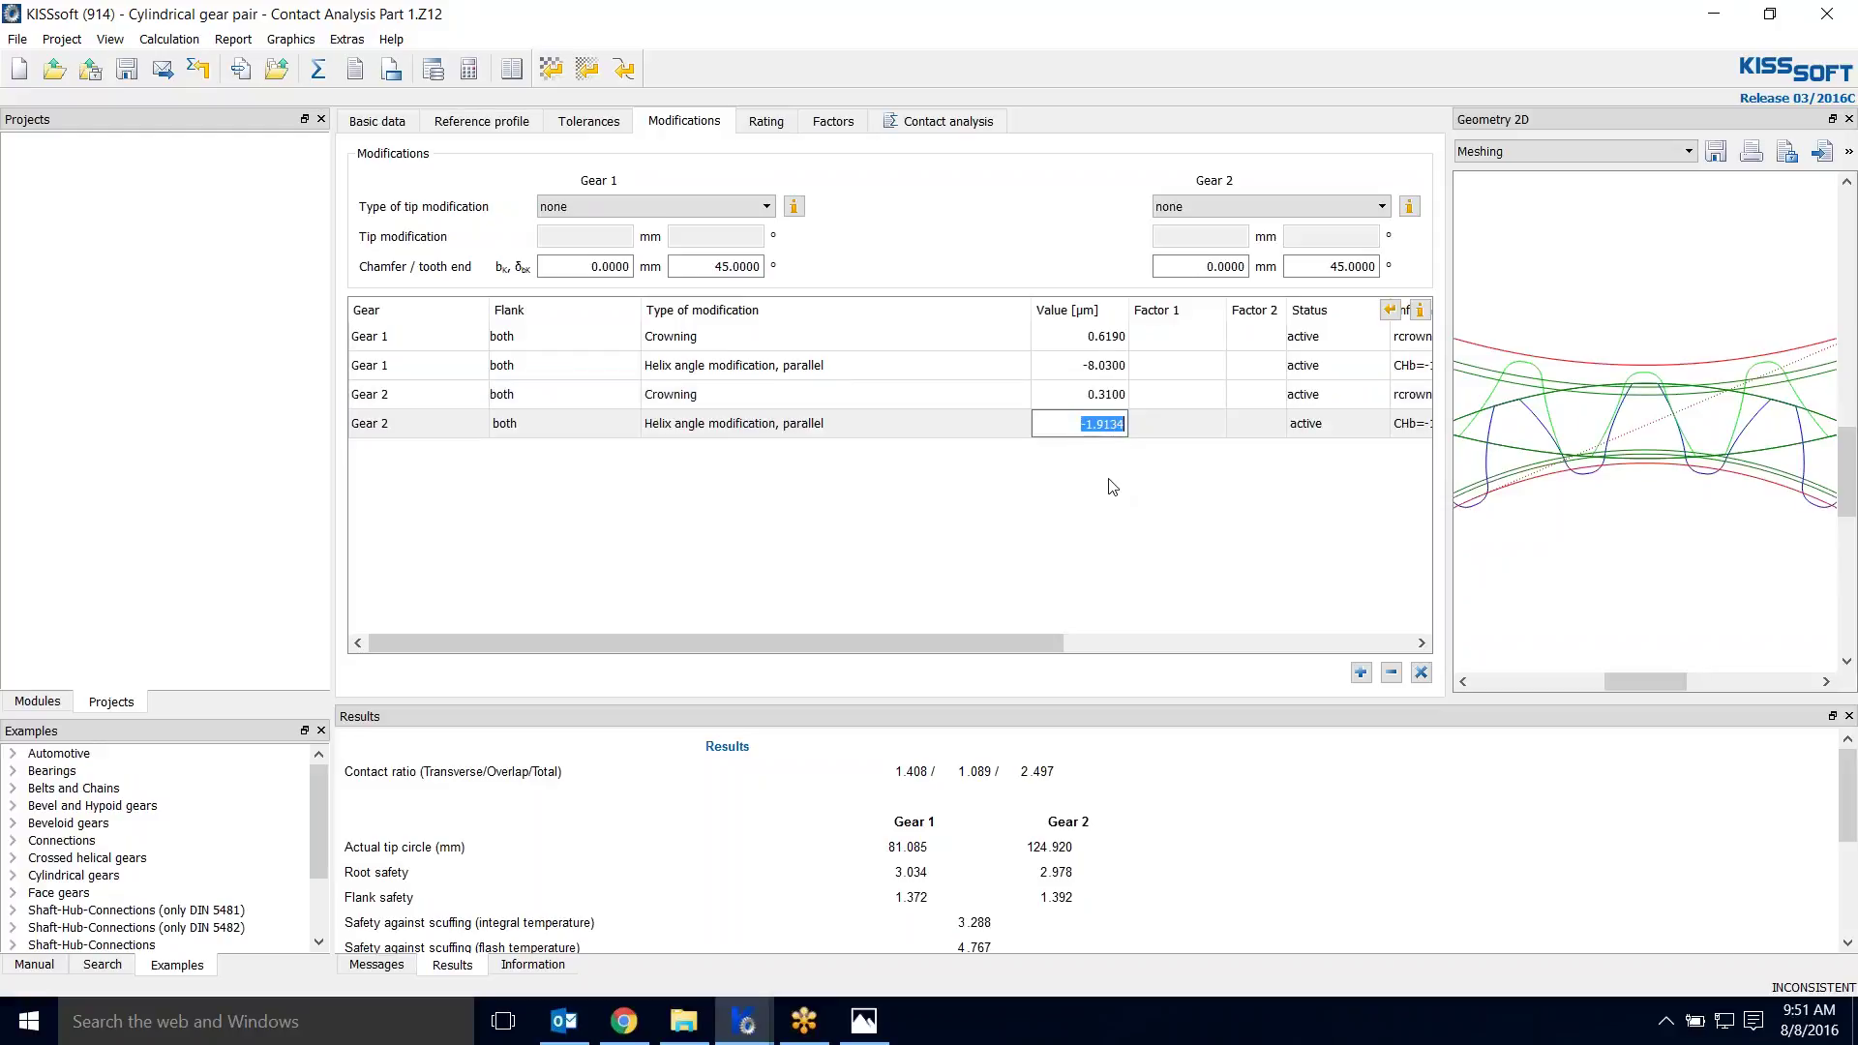
pyautogui.write('4.18')
pyautogui.click(1113, 487)
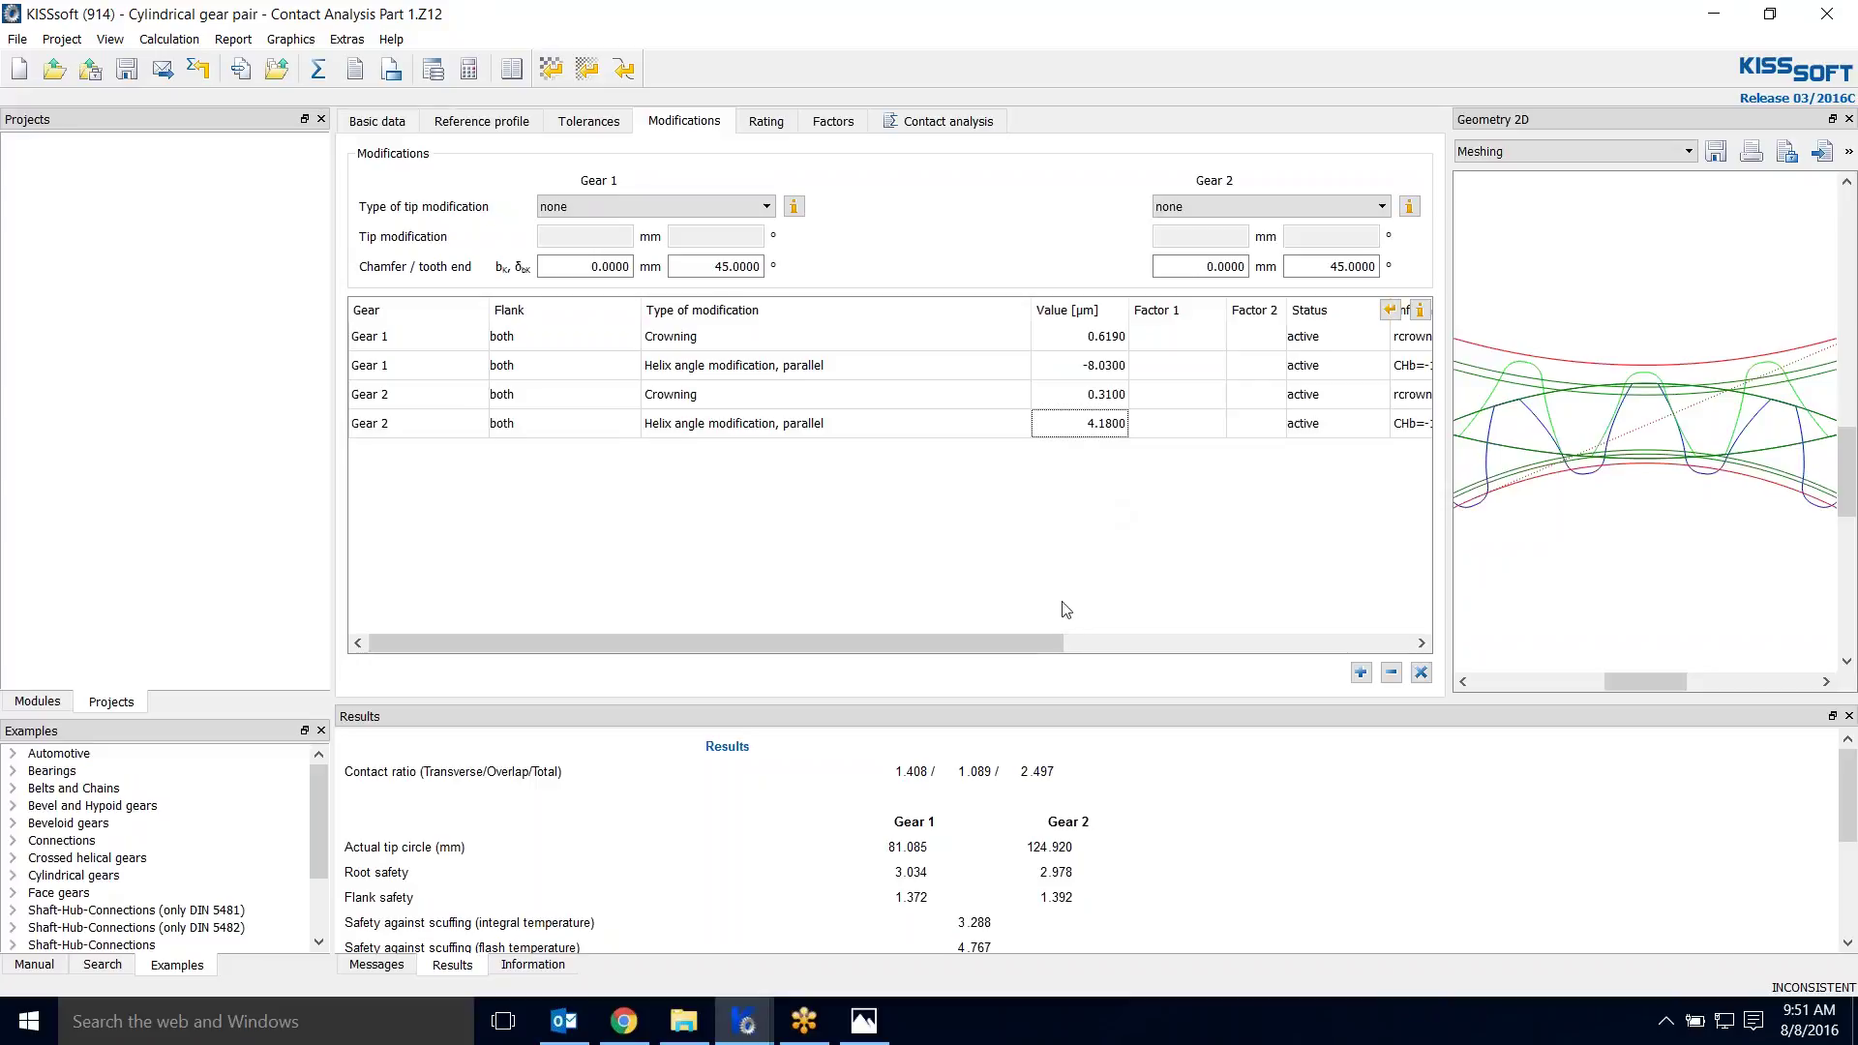
# Step: Rerun the contact analysis with the new modifications and enlarge the results, showing 2.1807 µm transmission error variation
pyautogui.click(947, 126)
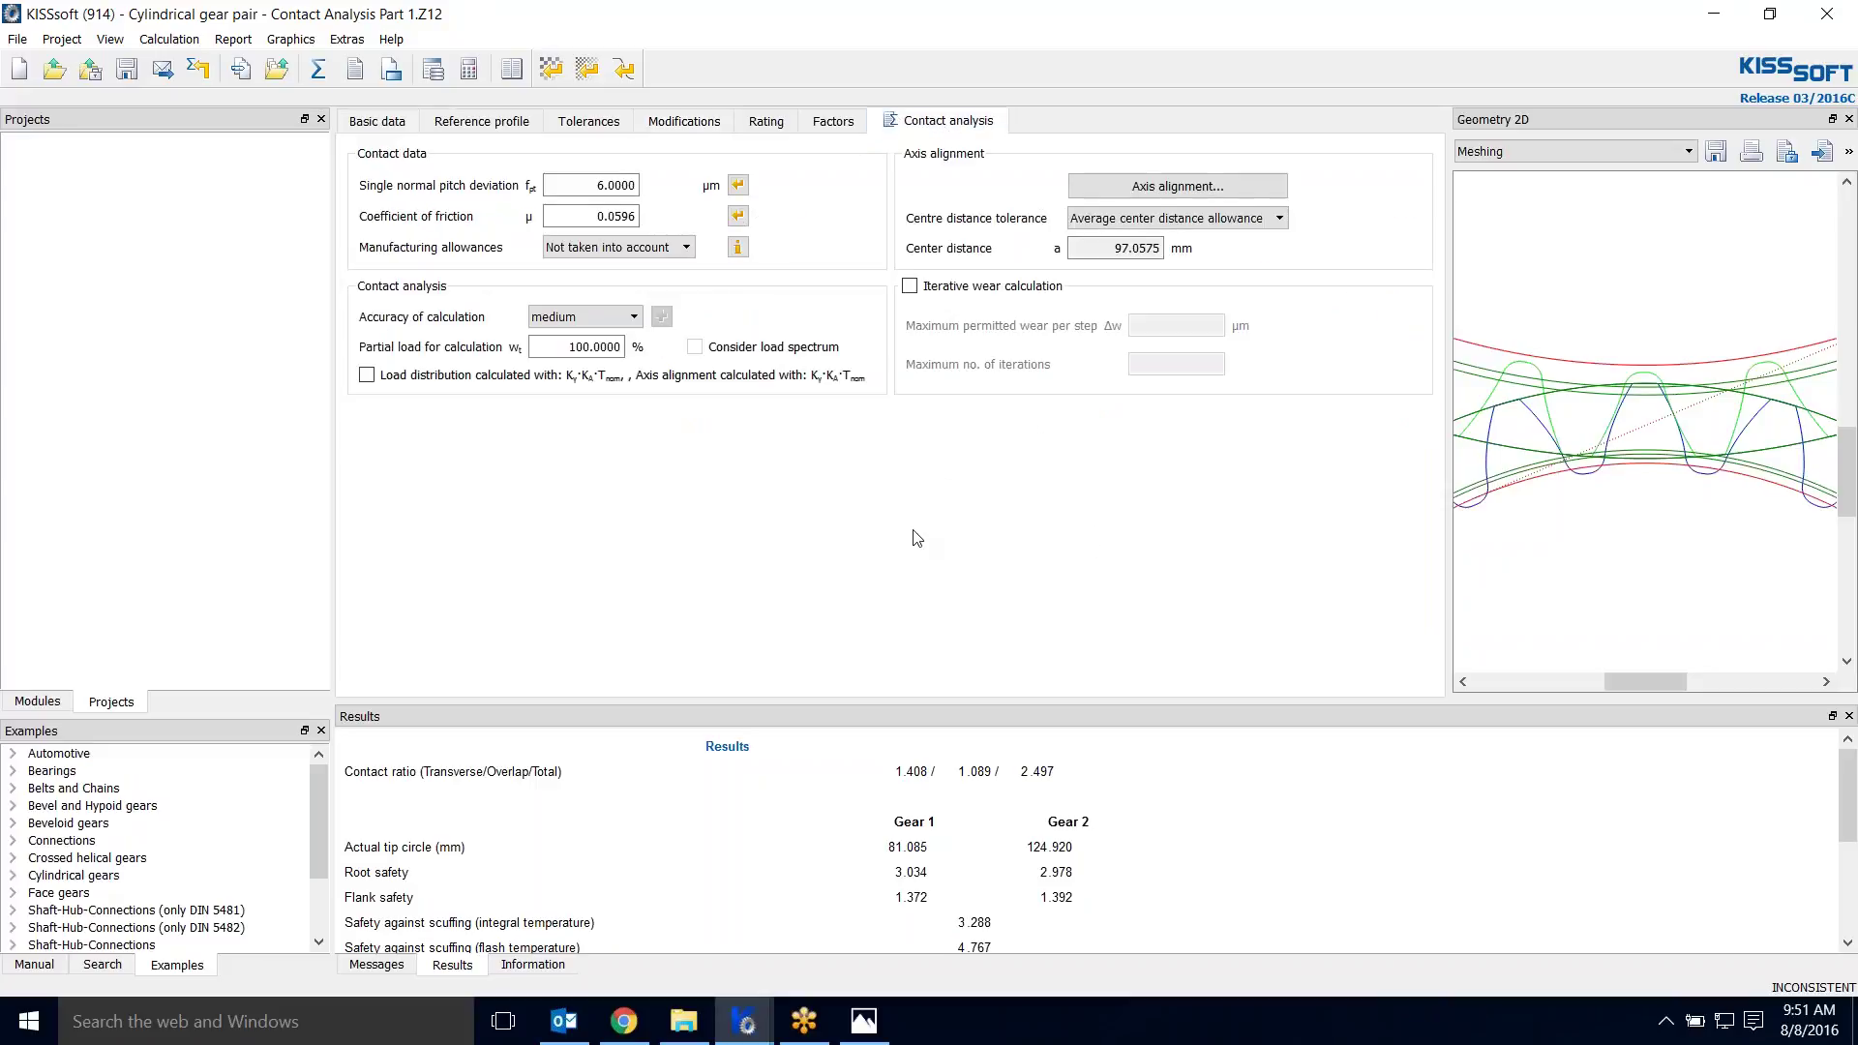
pyautogui.click(319, 69)
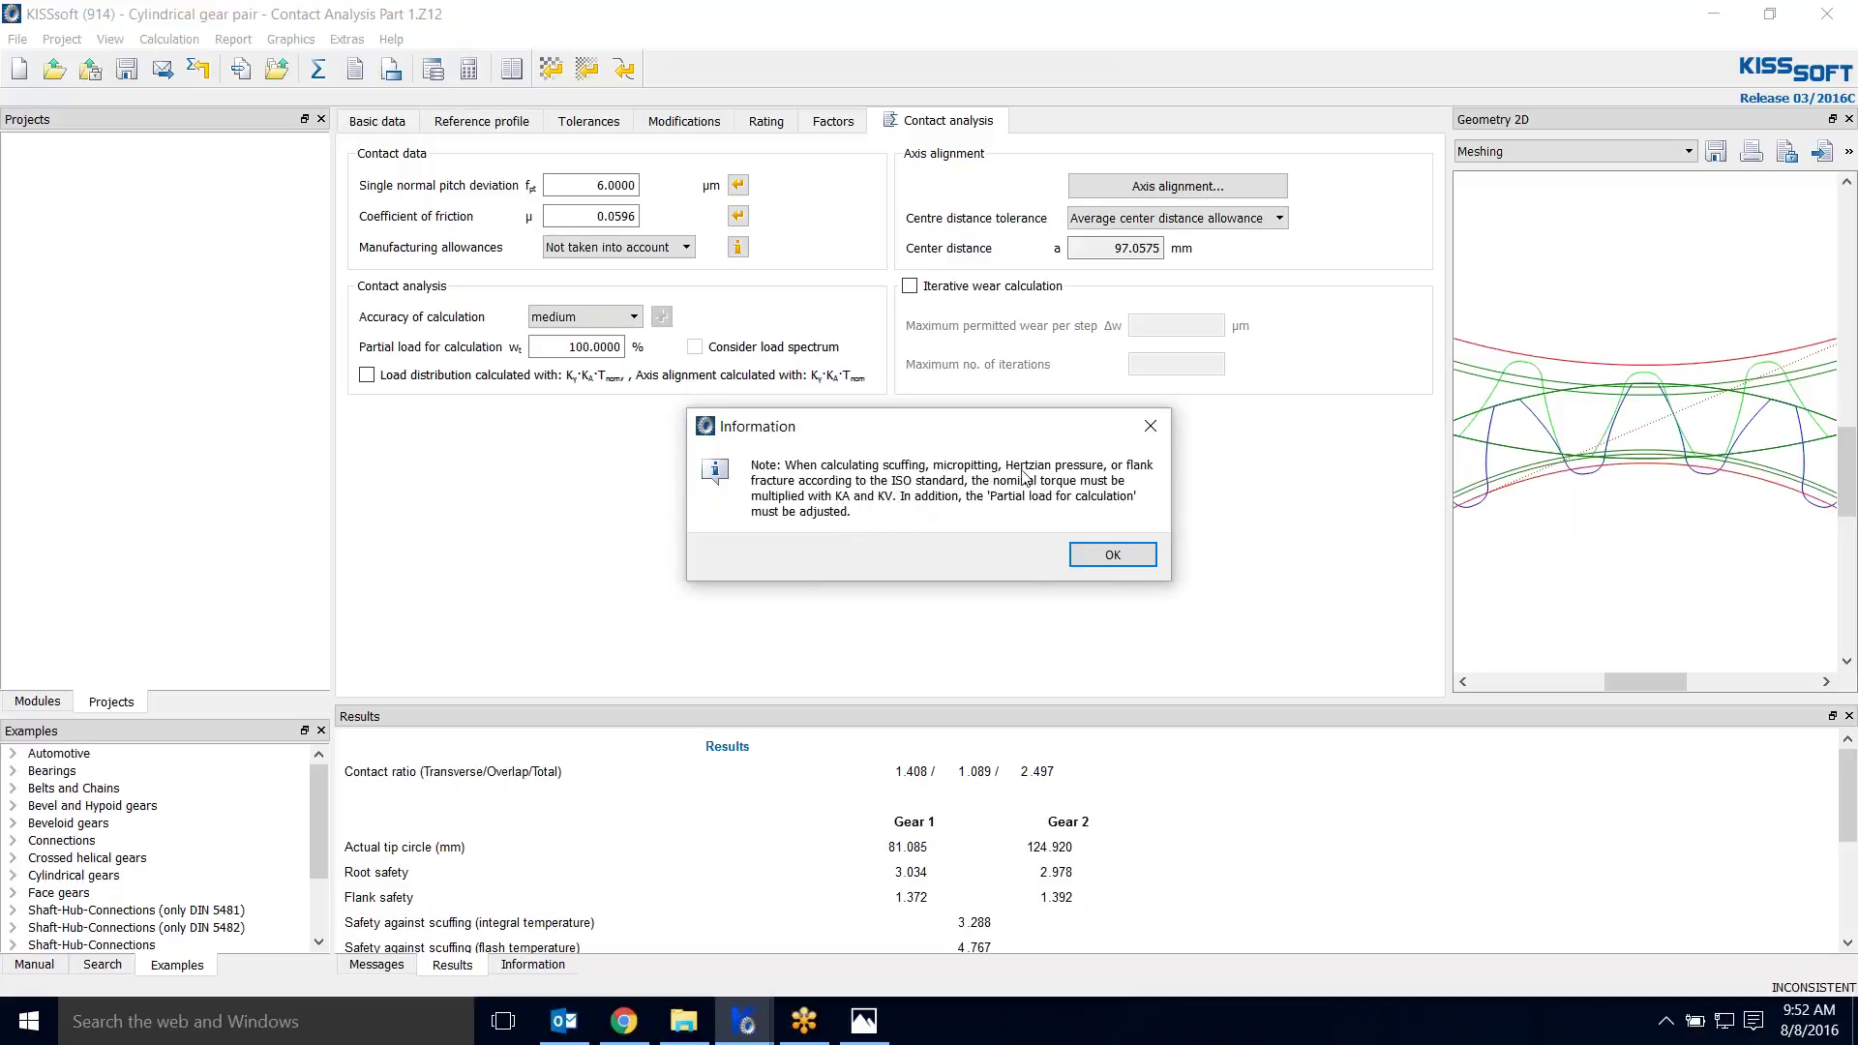
pyautogui.click(1108, 562)
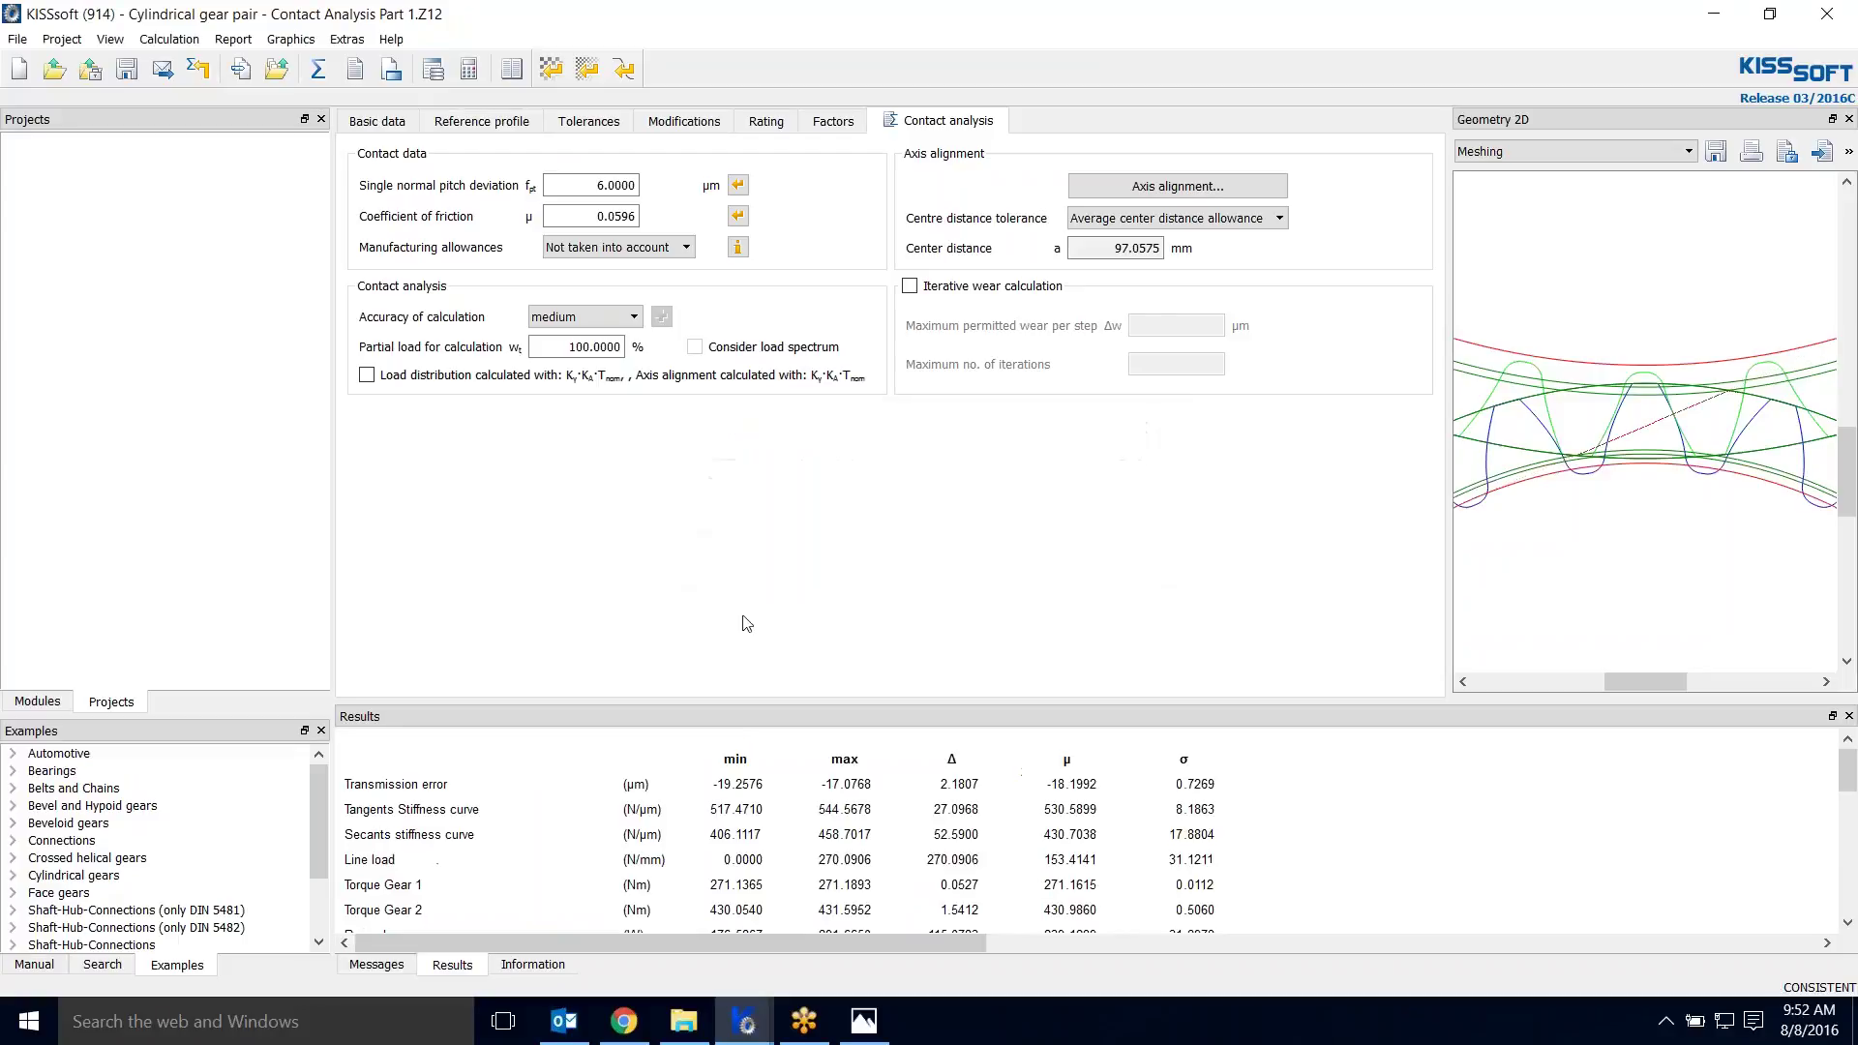
pyautogui.moveTo(780, 706); pyautogui.dragTo(784, 574)
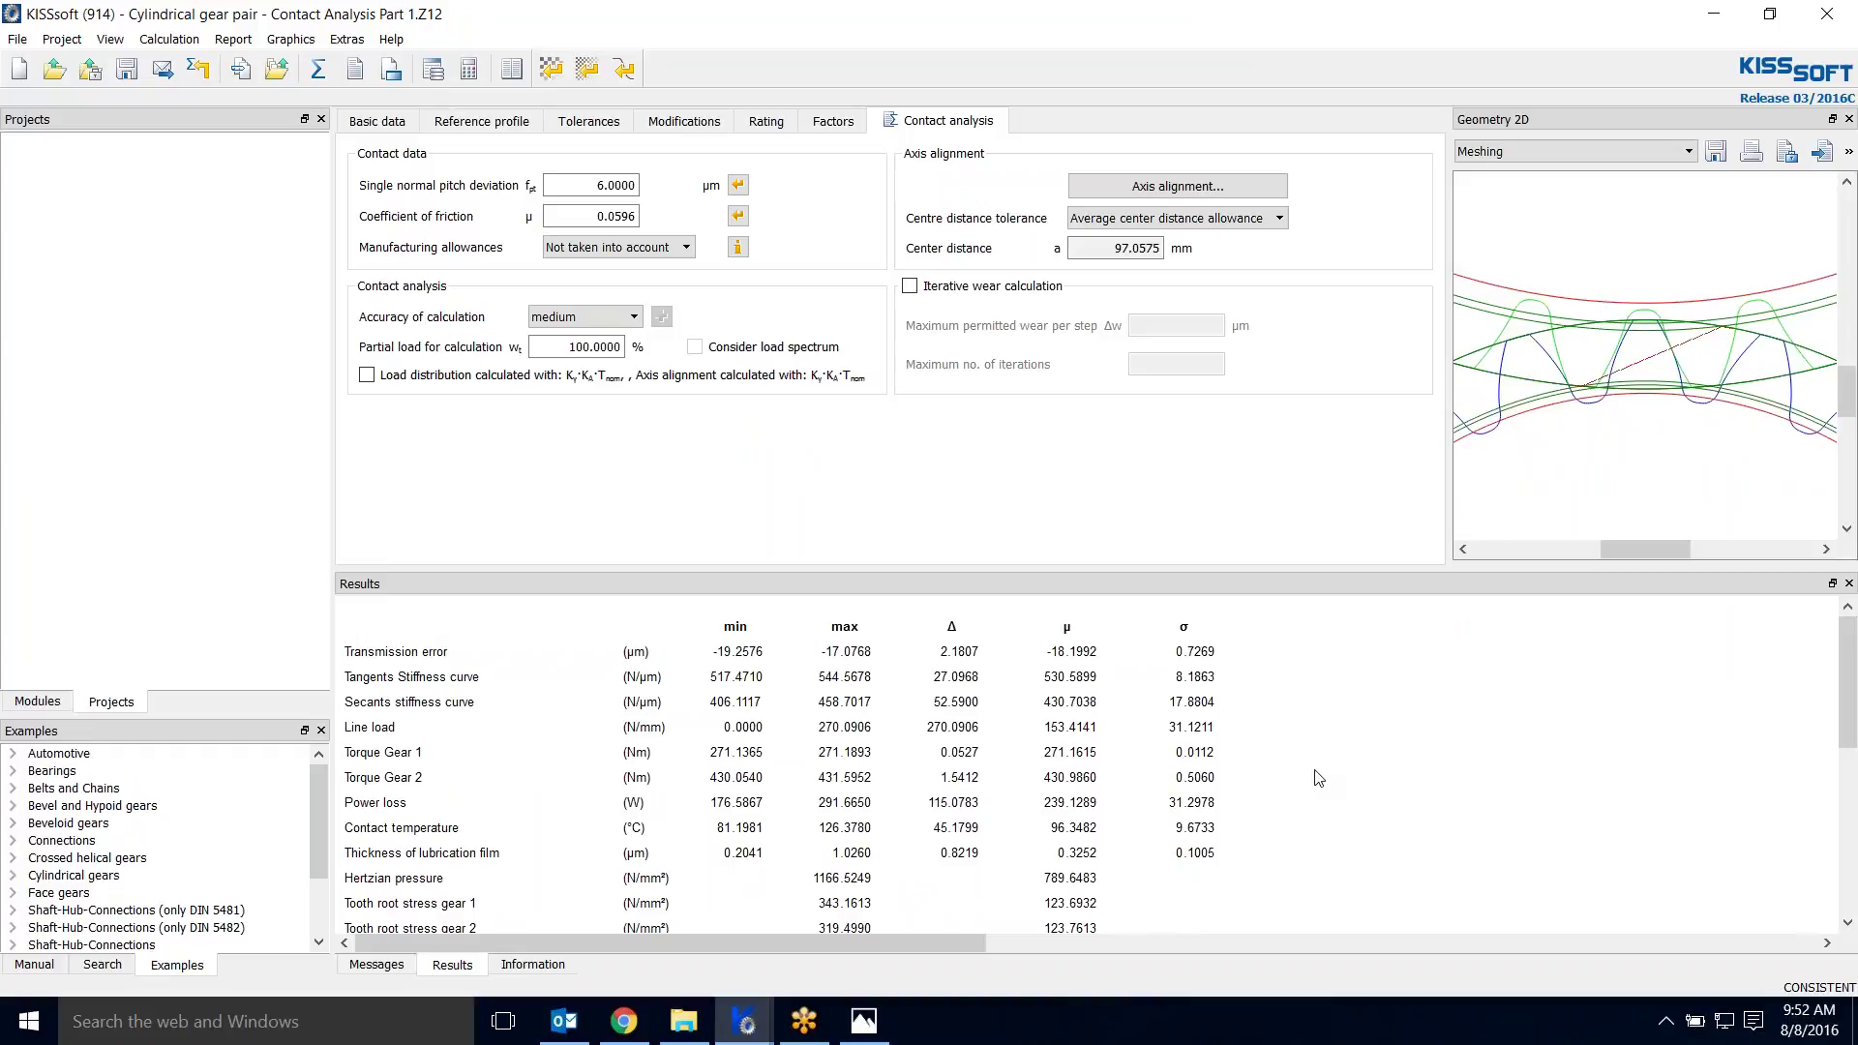
# Step: Size and accept 8 µm linear tip and root relief for both gears, then rerun the contact analysis
pyautogui.click(685, 124)
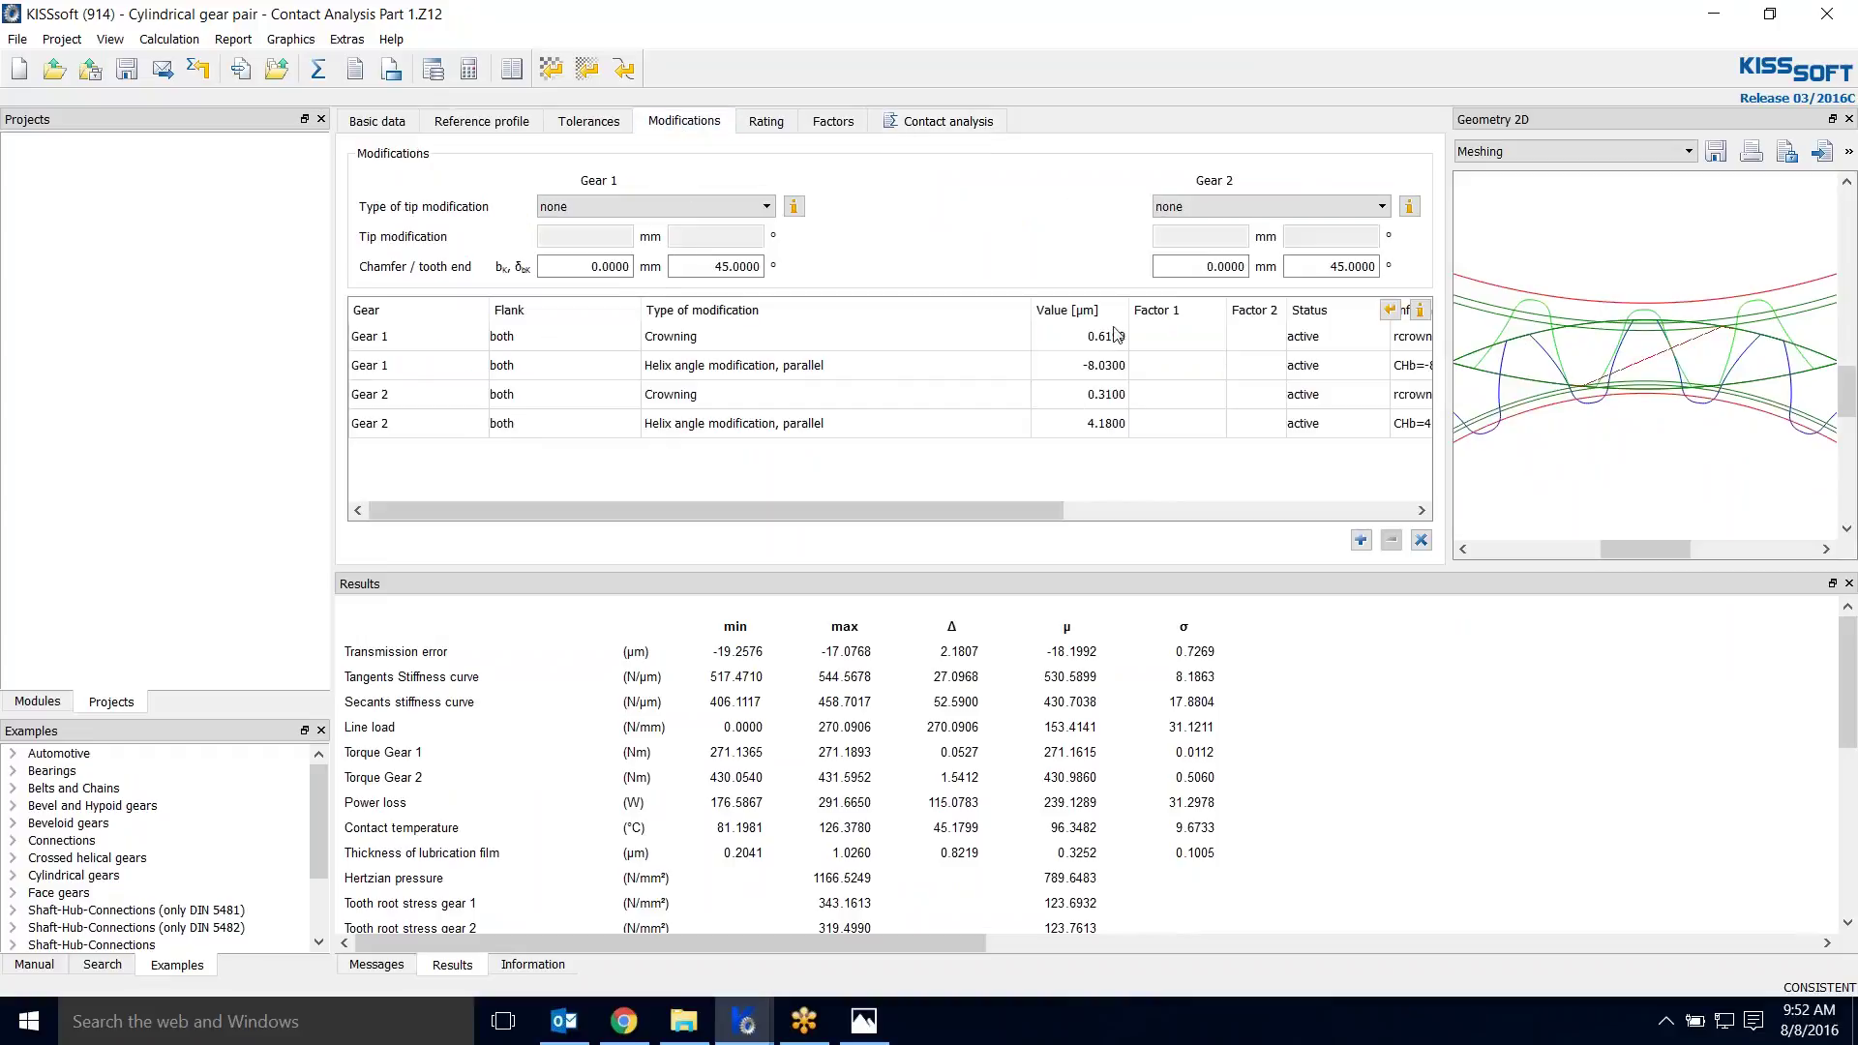
pyautogui.click(1390, 310)
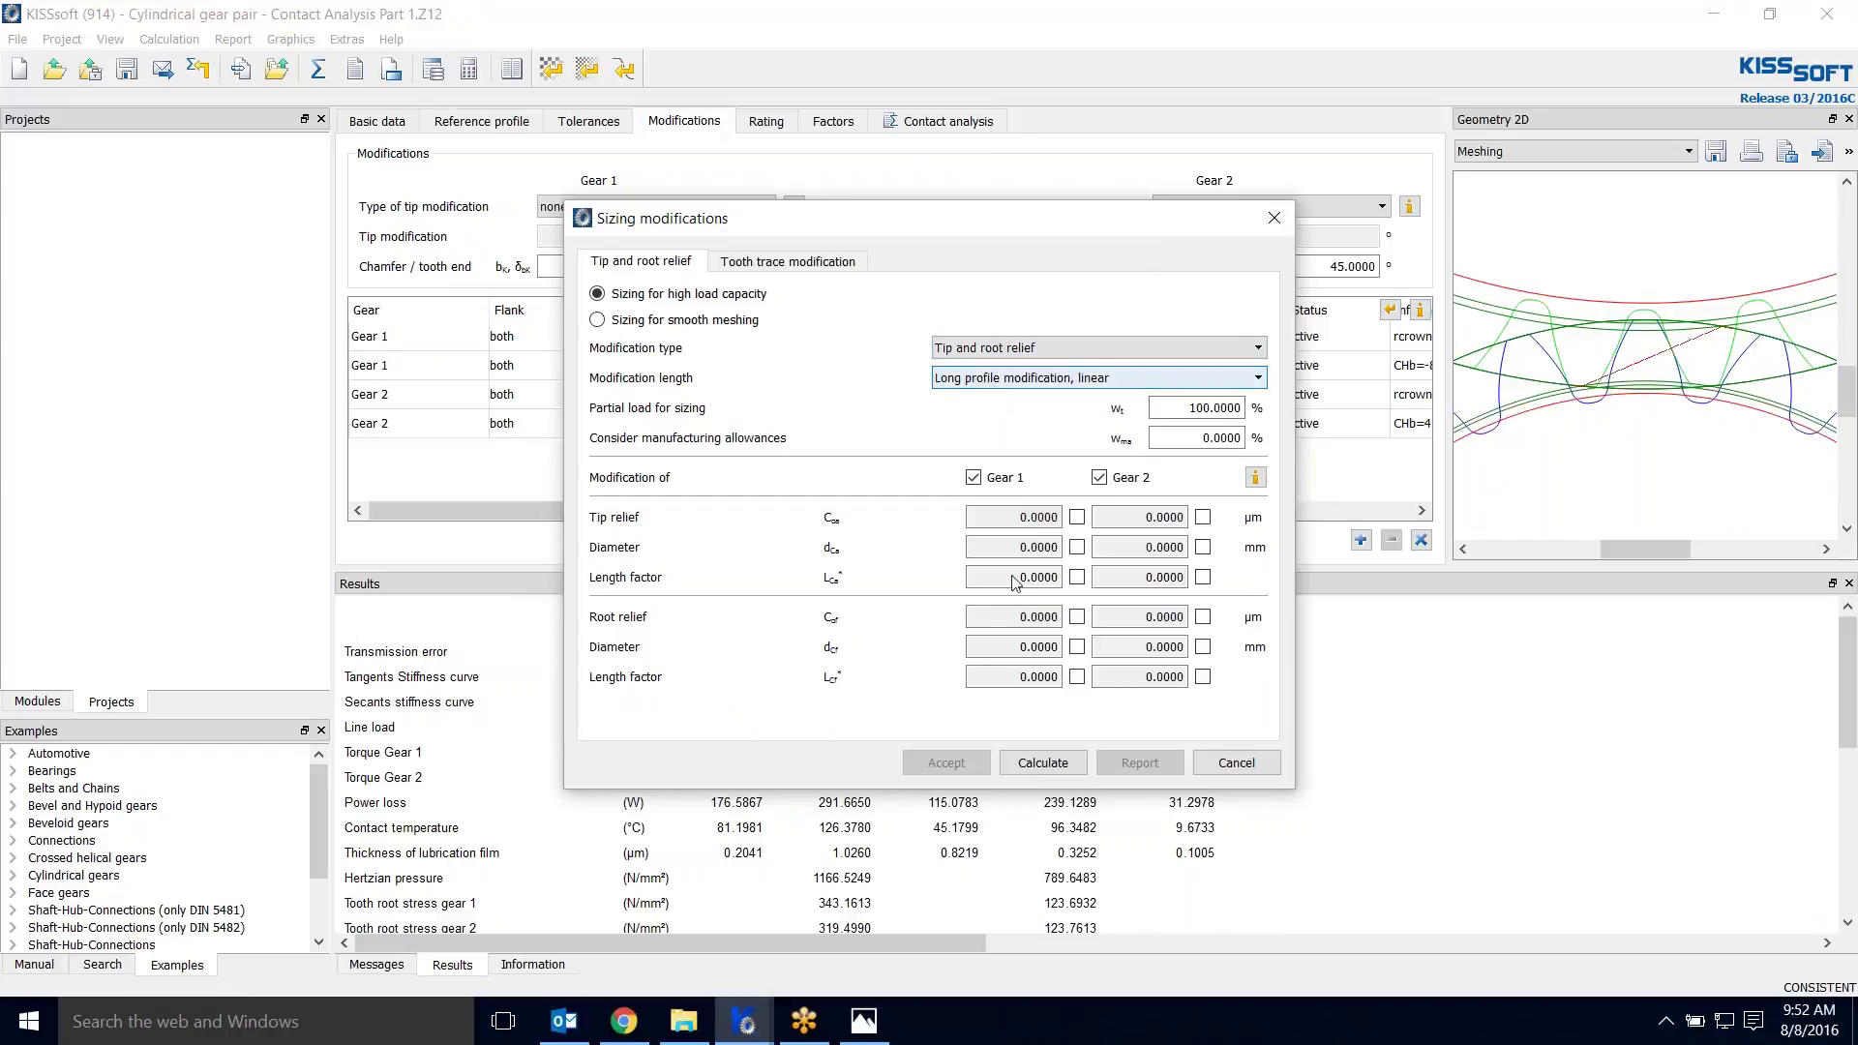
pyautogui.click(1042, 763)
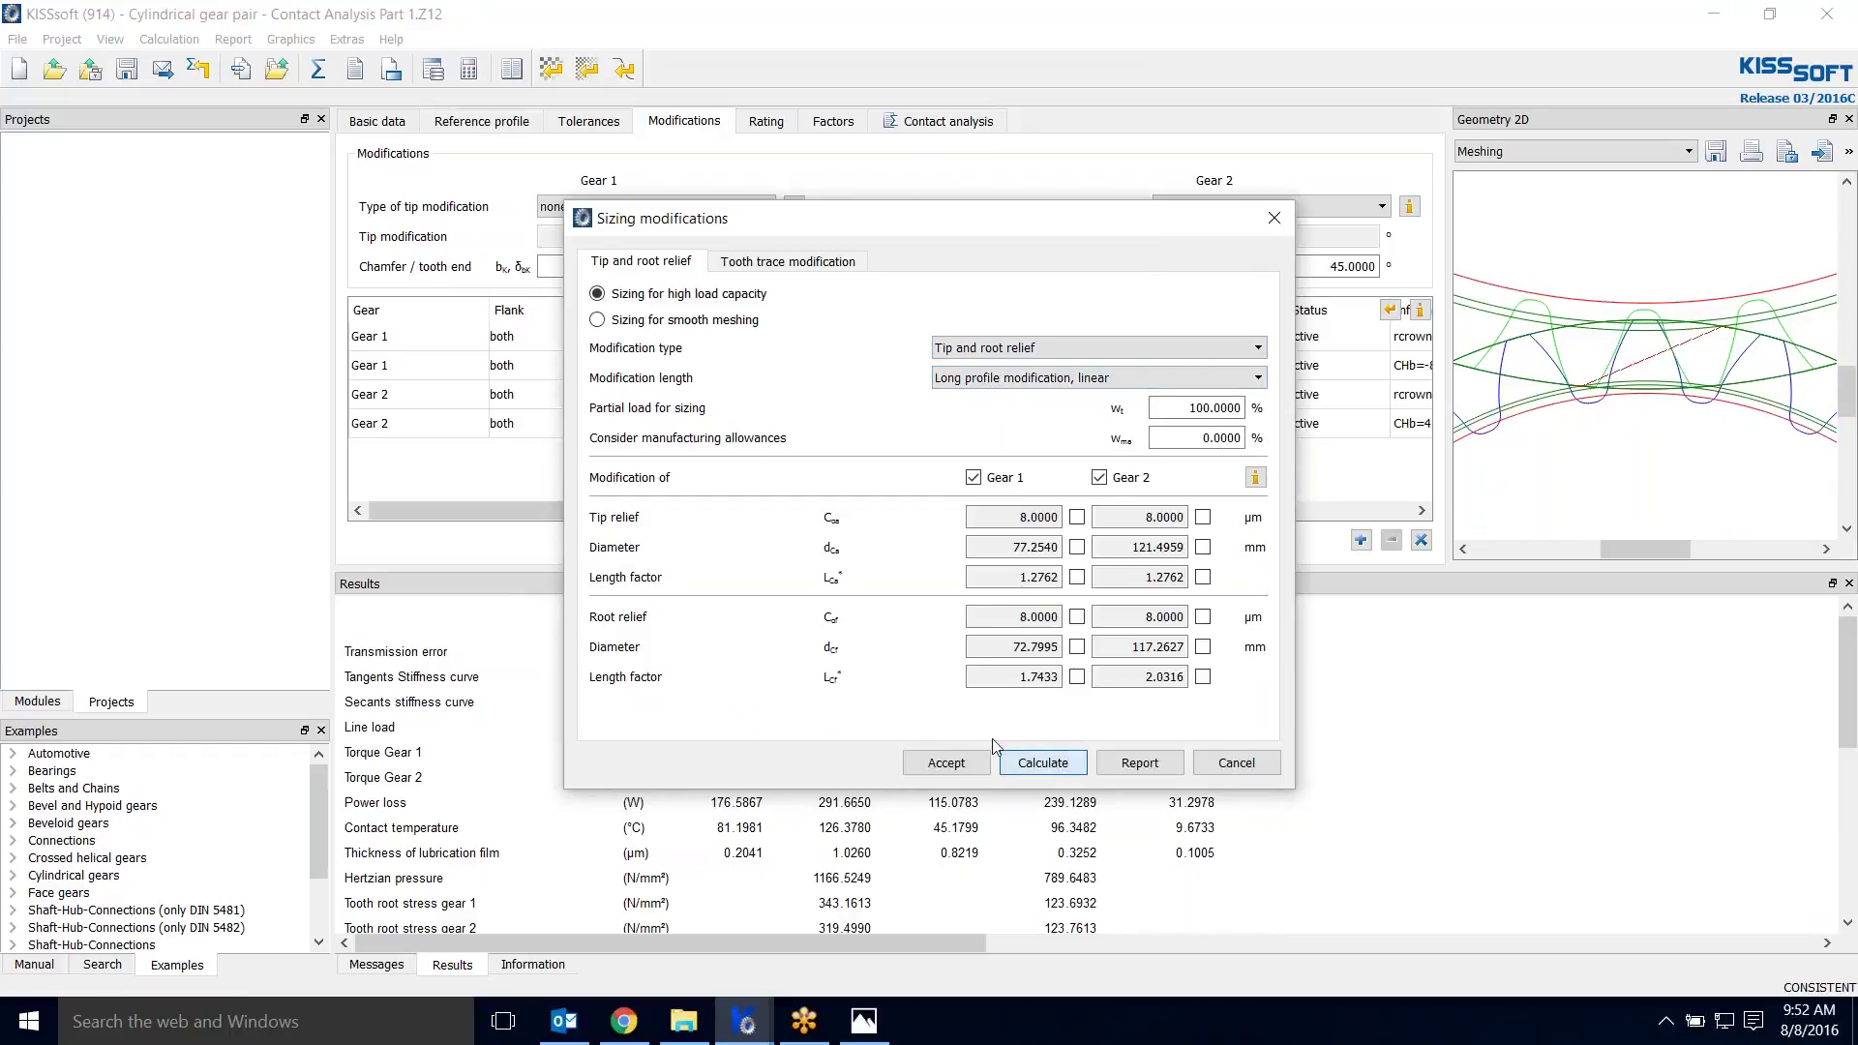
pyautogui.click(947, 764)
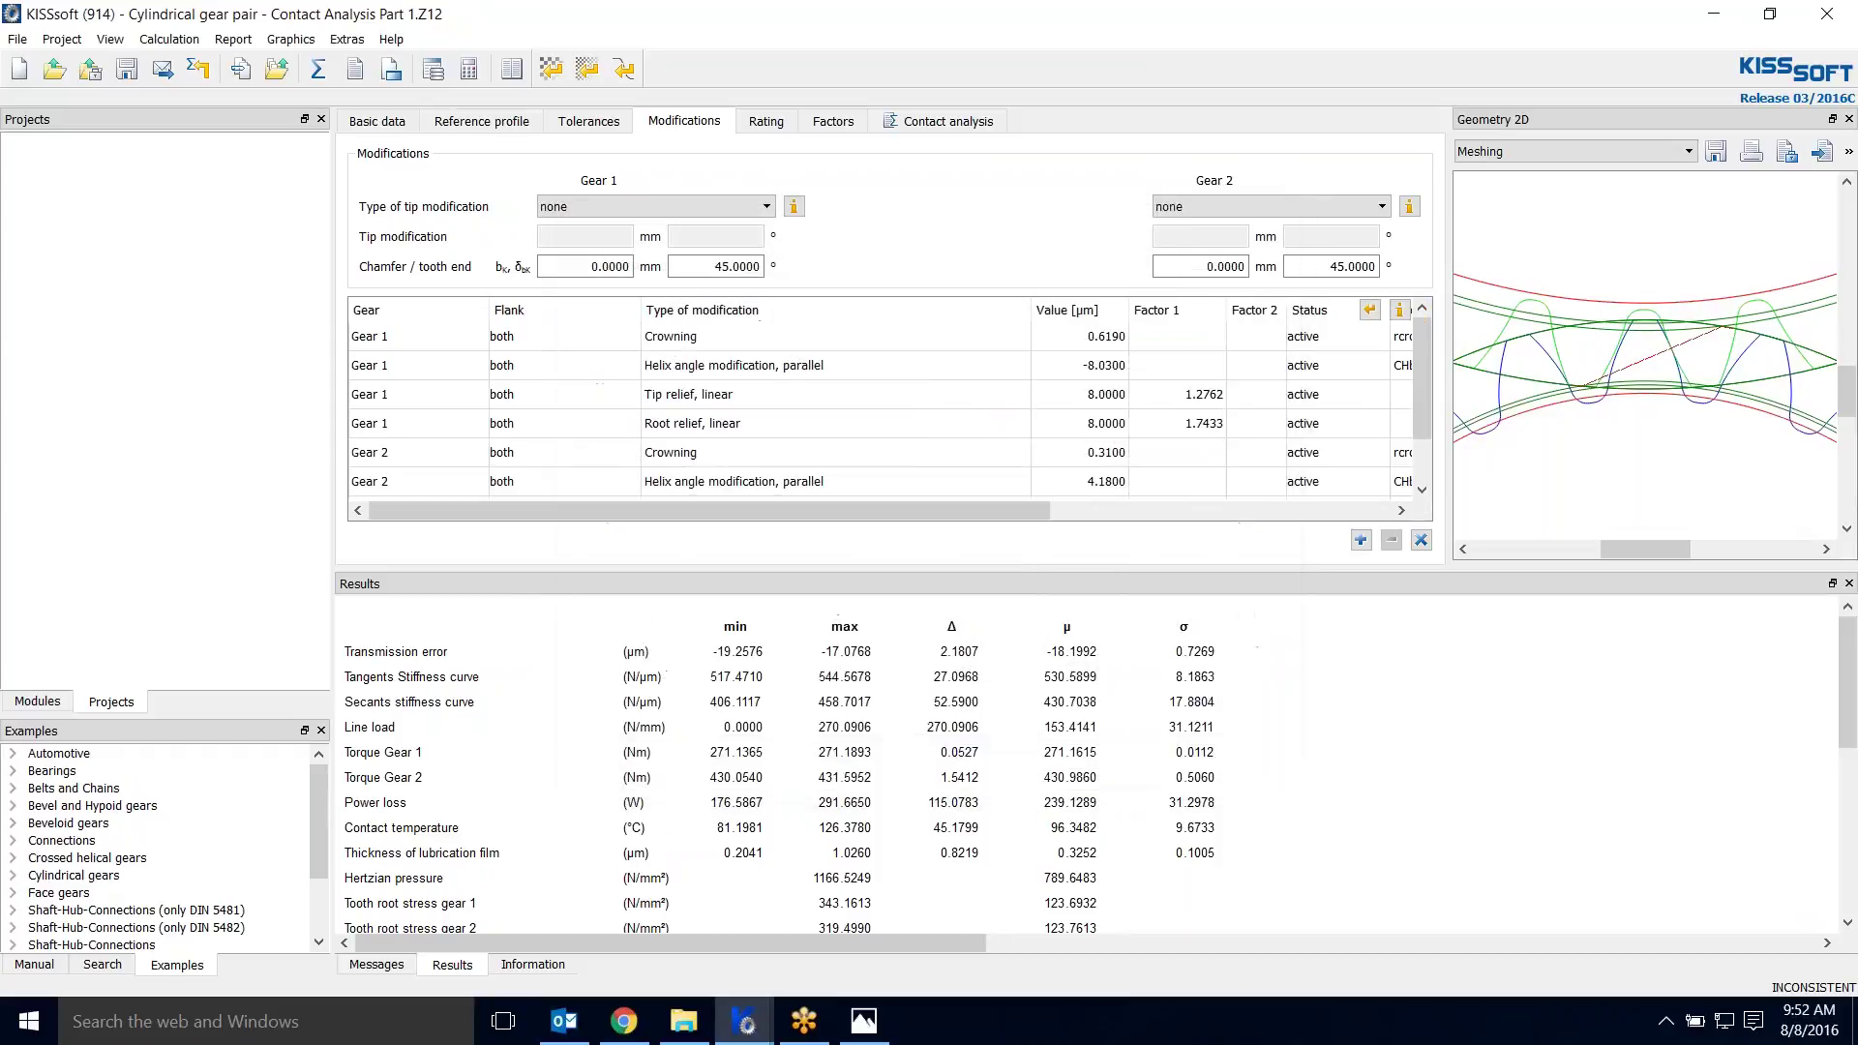
pyautogui.click(937, 127)
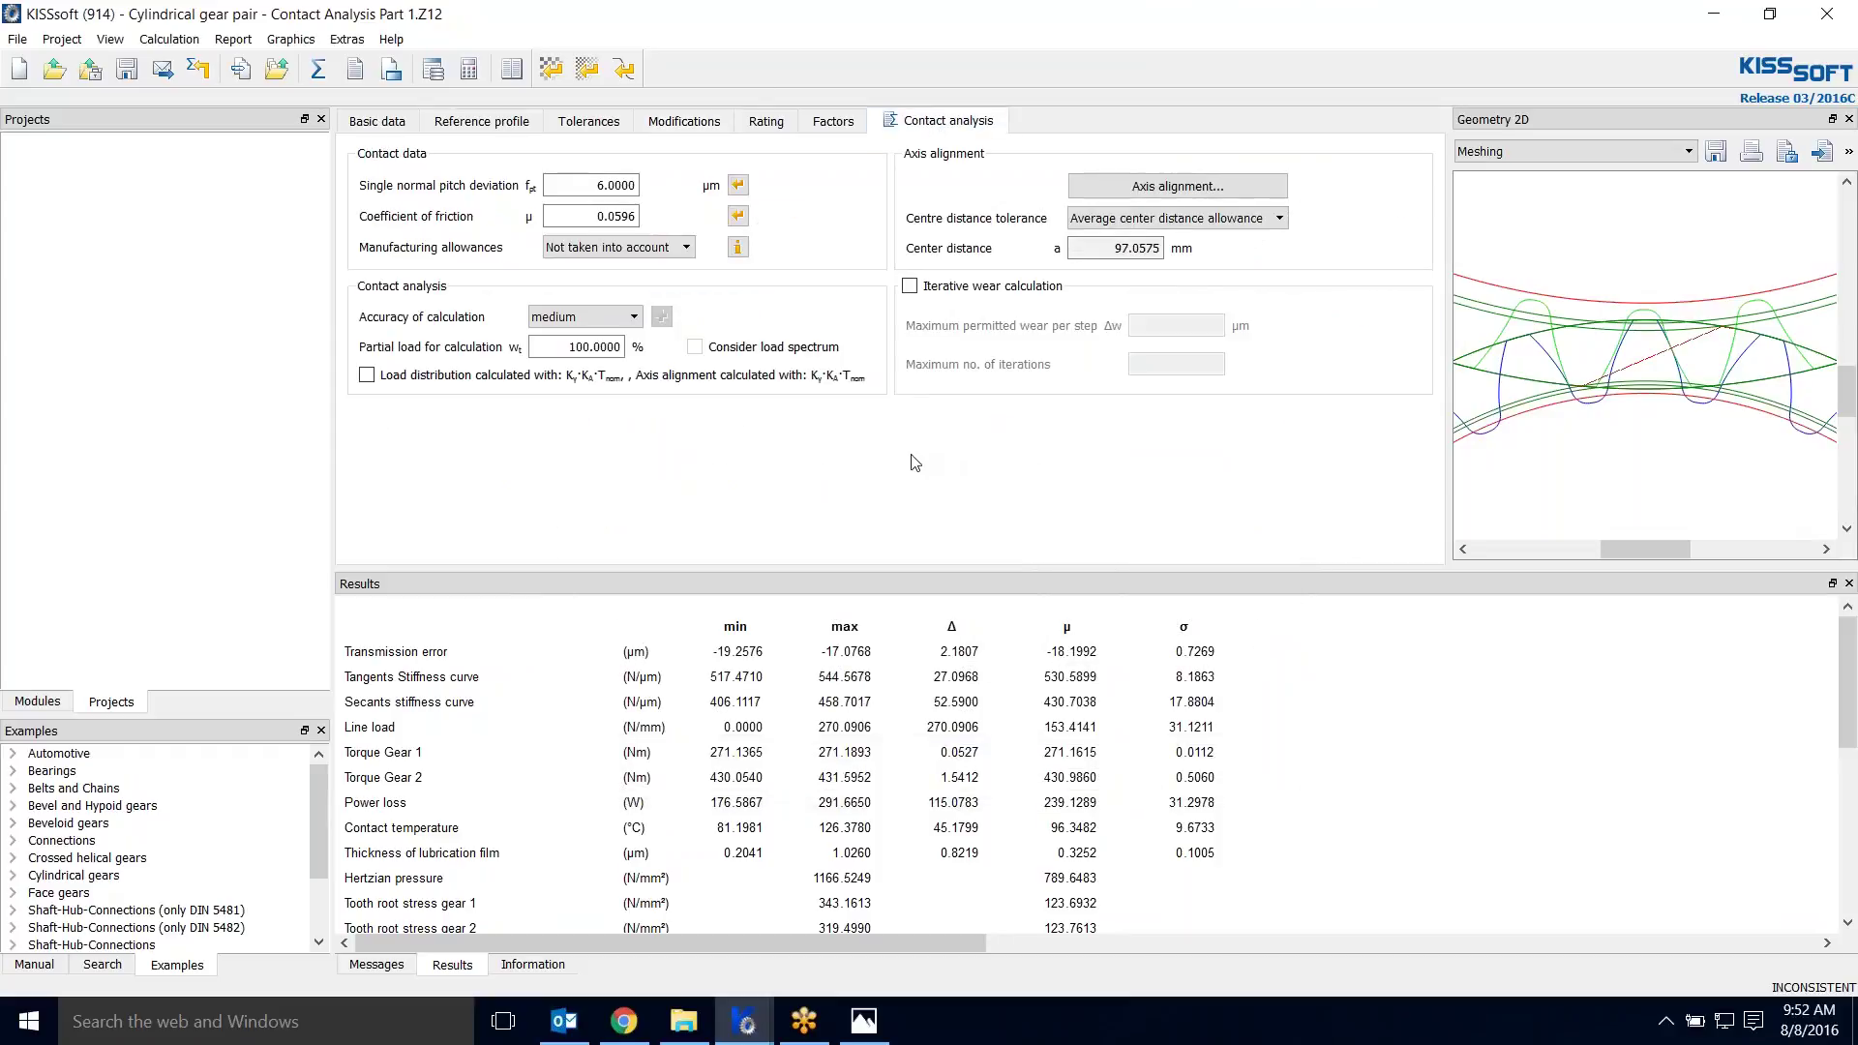
pyautogui.click(317, 70)
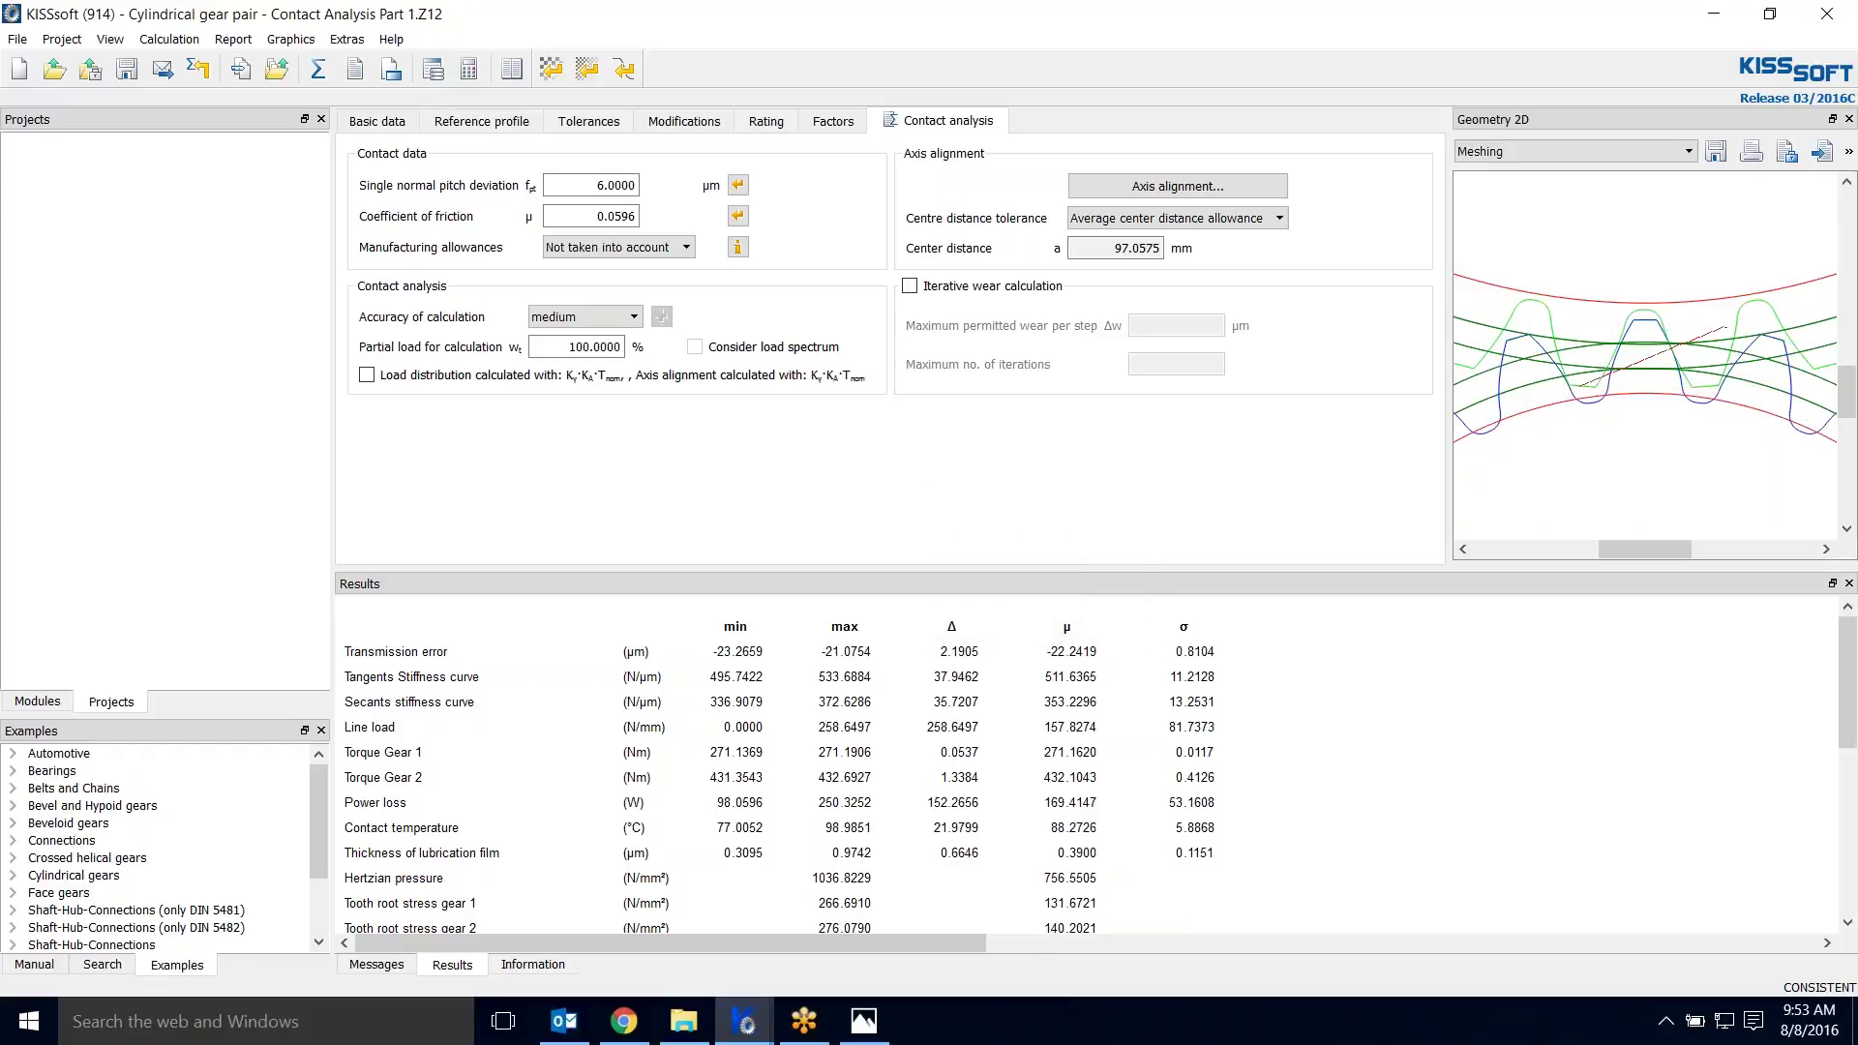
# Step: Return to the Modifications list showing Gear 1's 8.0000 µm linear tip and root relief
pyautogui.click(703, 129)
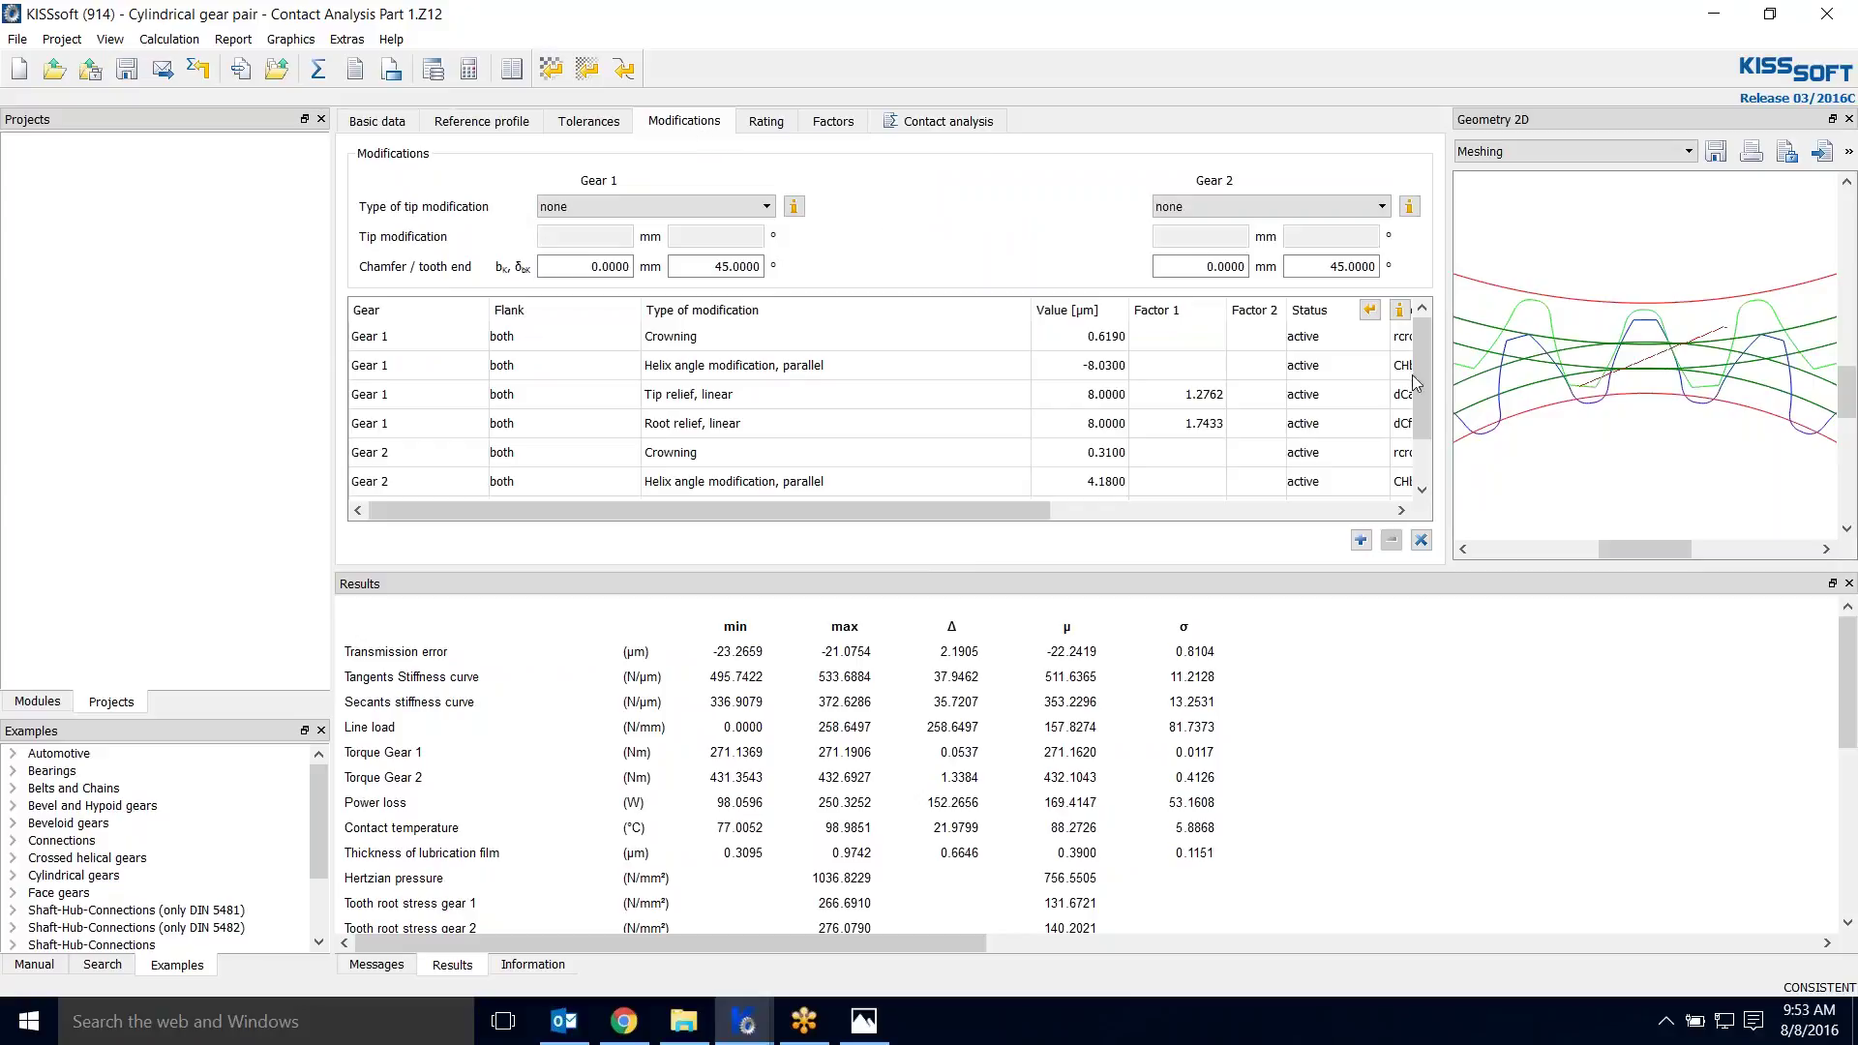
# Step: Delete the tip and root relief rows of Gear 2 and Gear 1, leaving only crowning and helix
pyautogui.scroll(-1, 1425, 486)
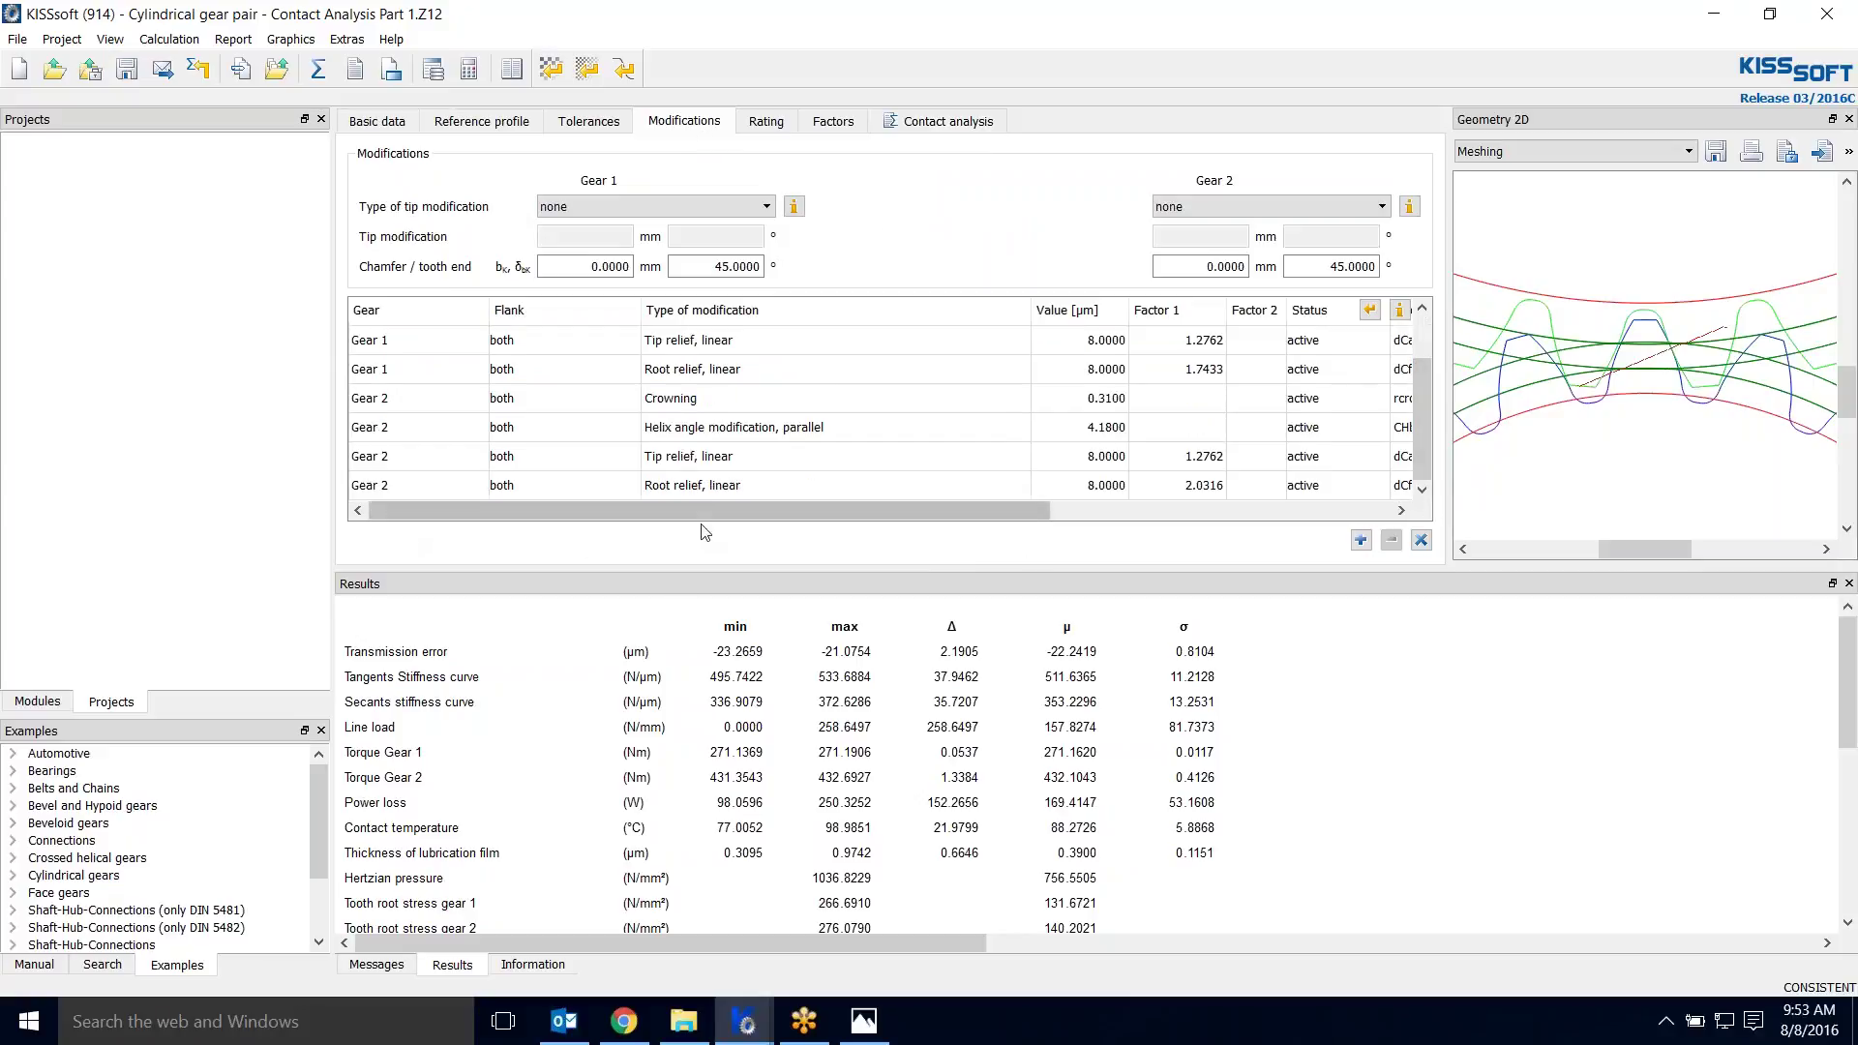
pyautogui.click(720, 489)
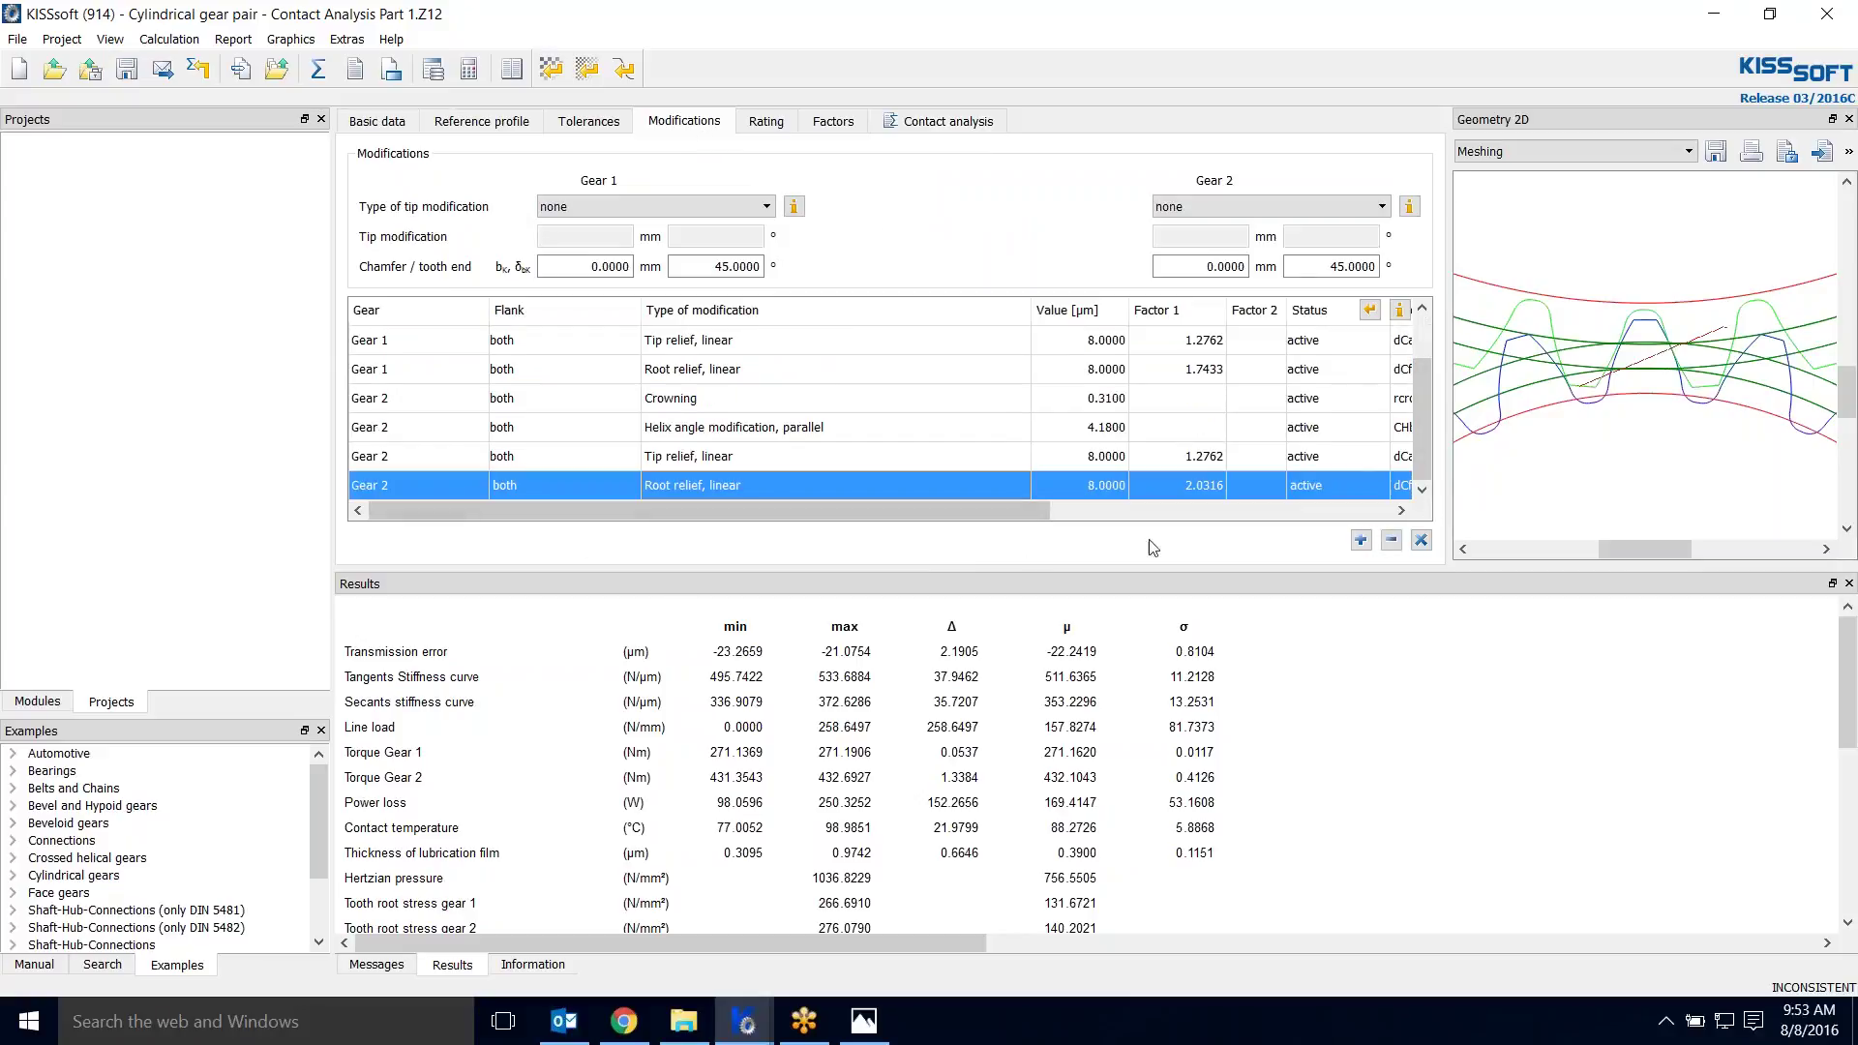
pyautogui.click(1391, 540)
pyautogui.click(676, 466)
pyautogui.click(675, 484)
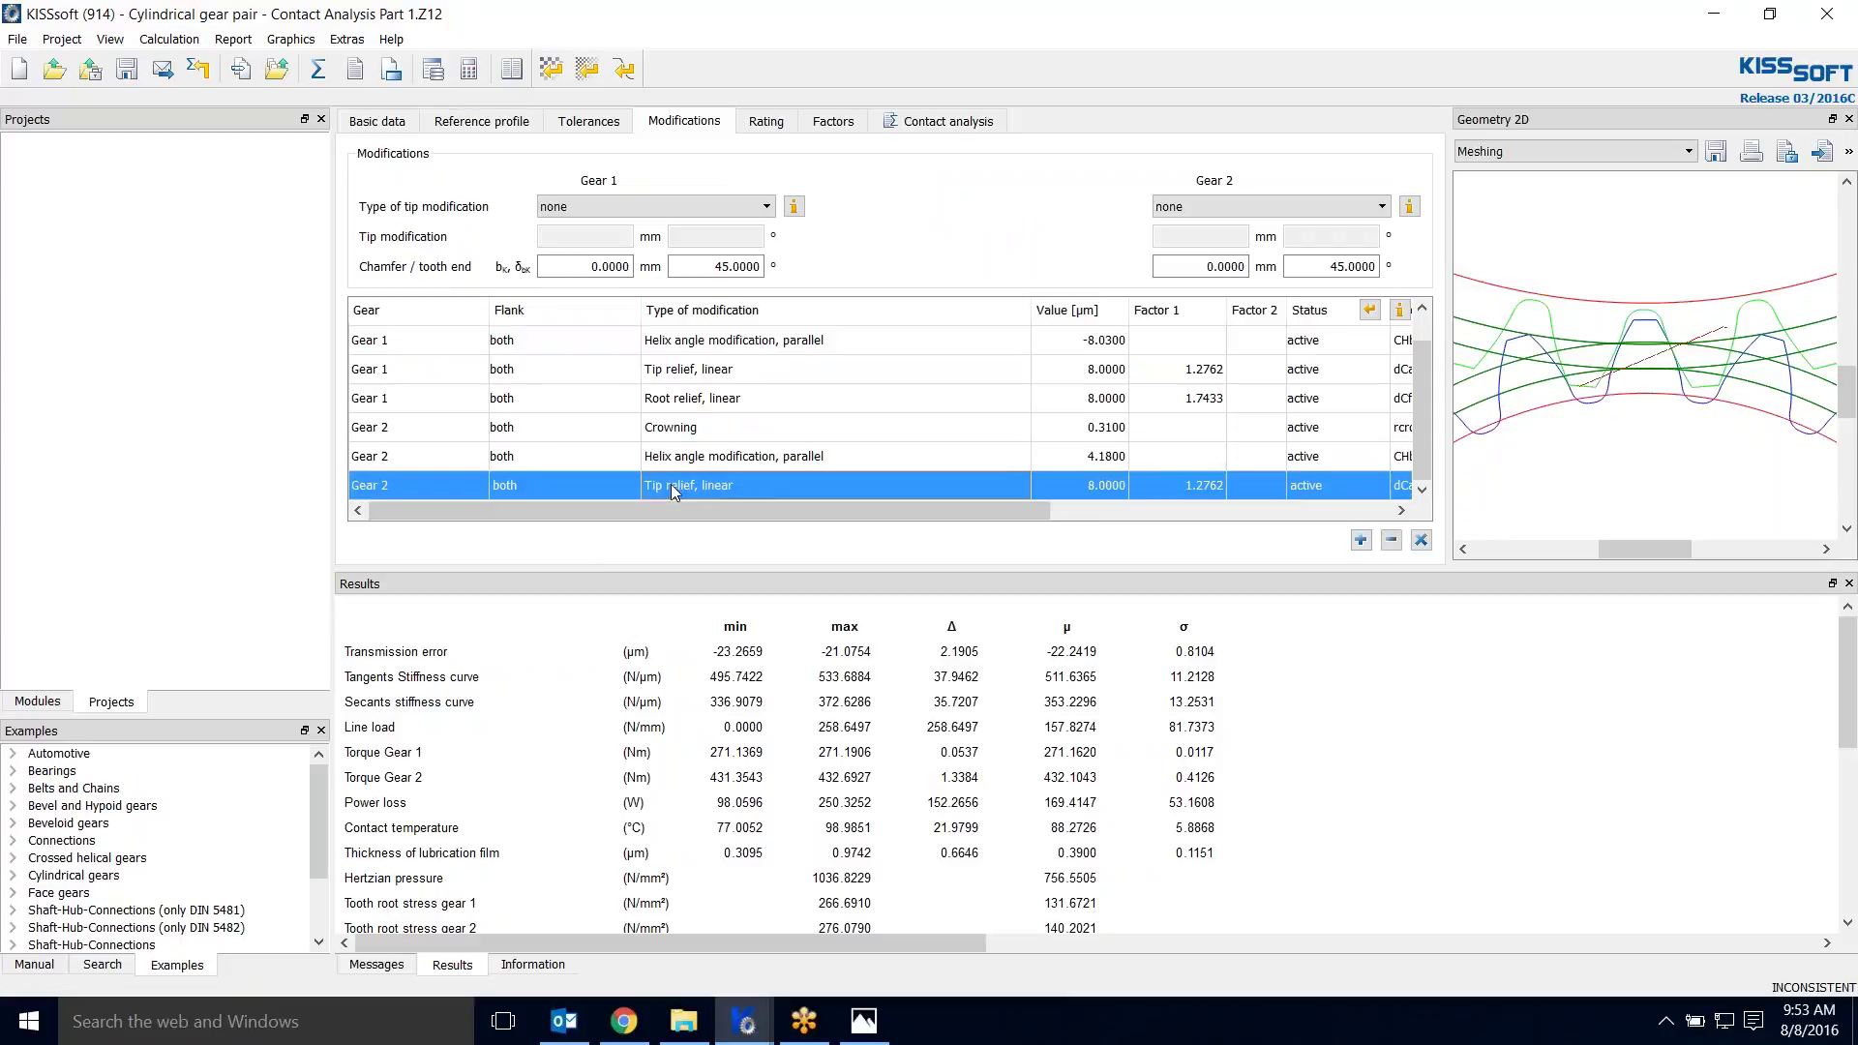
pyautogui.click(1391, 540)
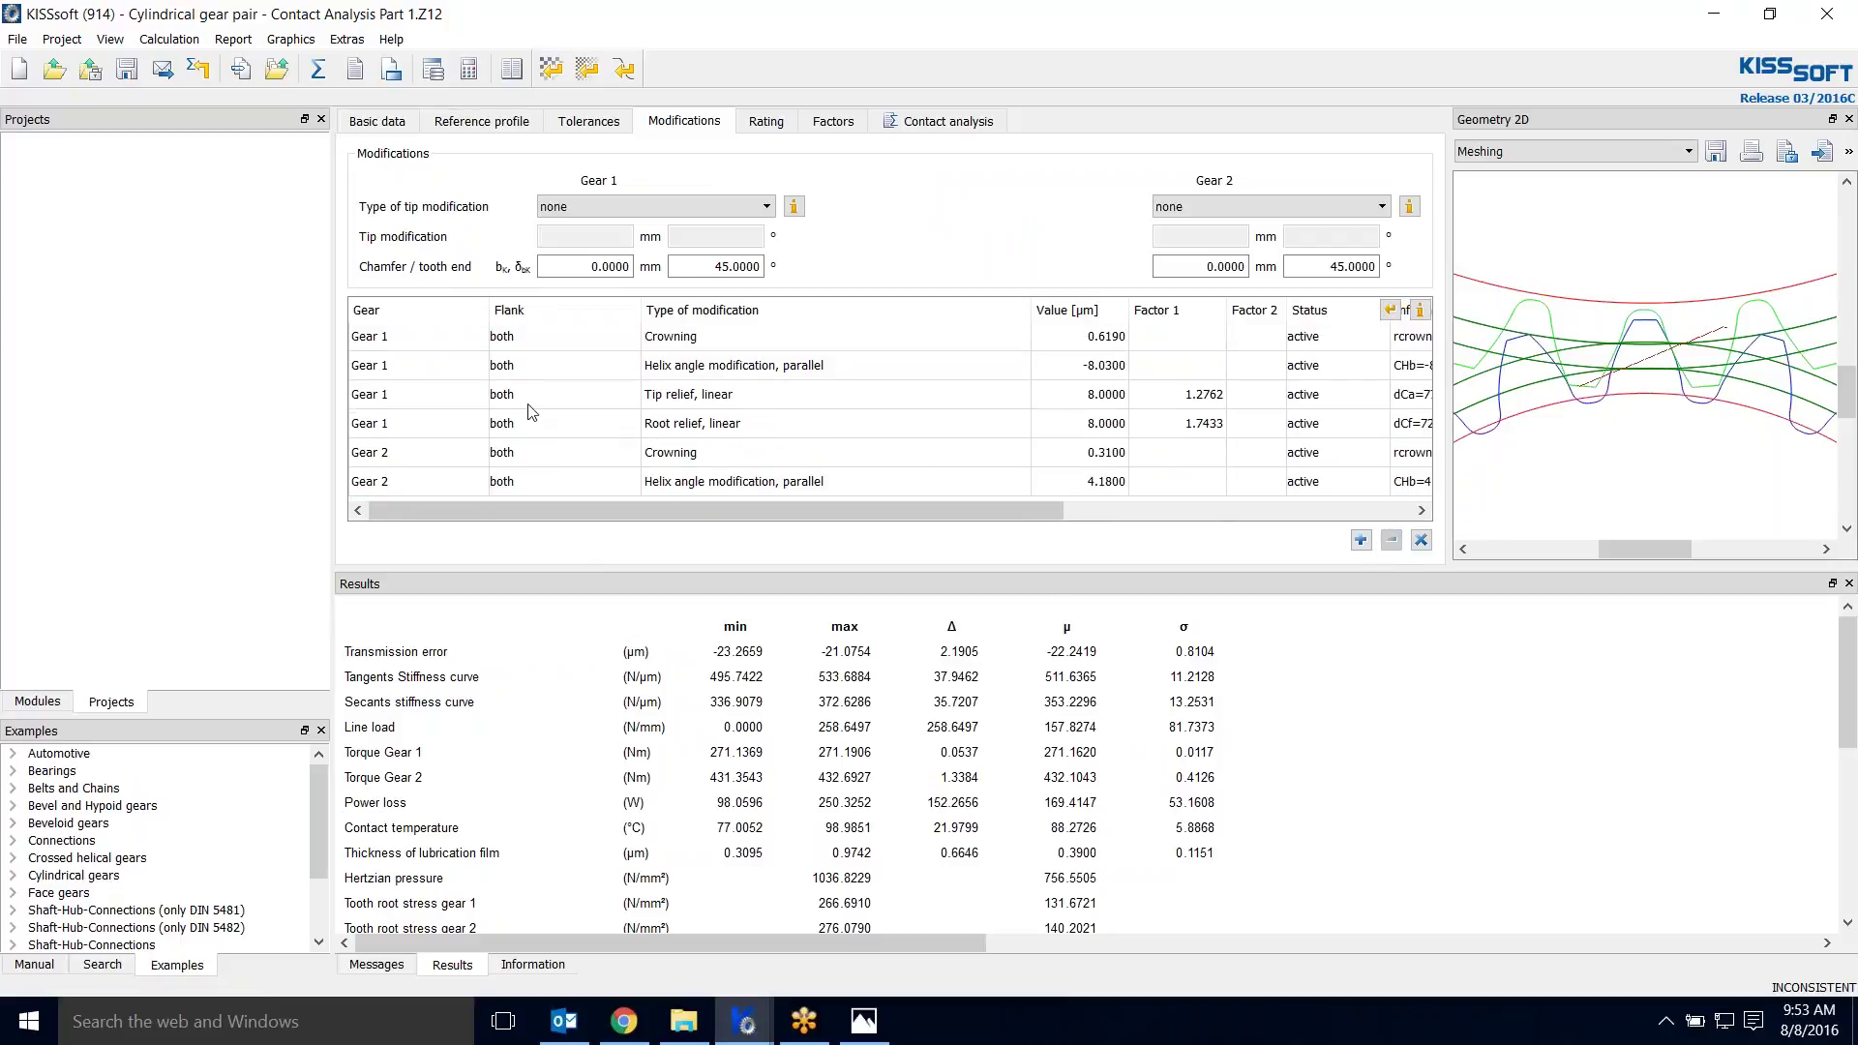
pyautogui.click(670, 435)
pyautogui.click(1391, 540)
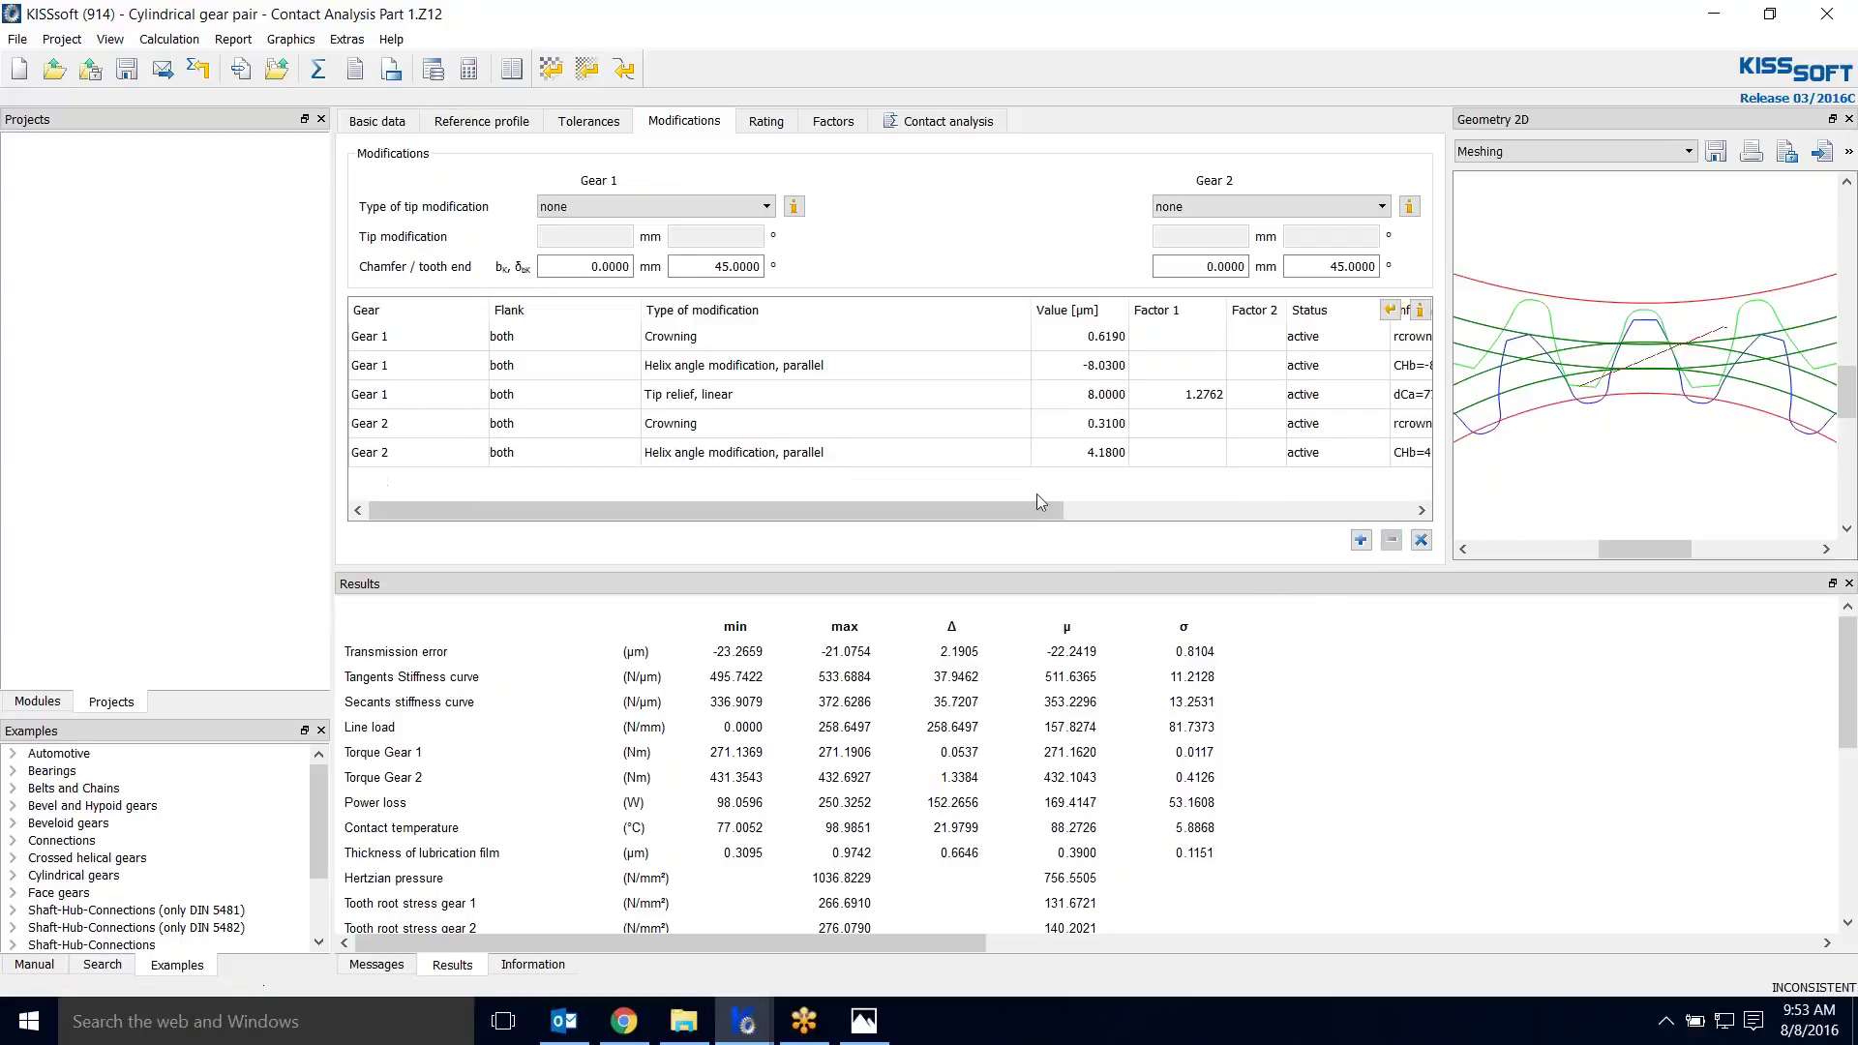
pyautogui.click(698, 406)
pyautogui.click(1391, 540)
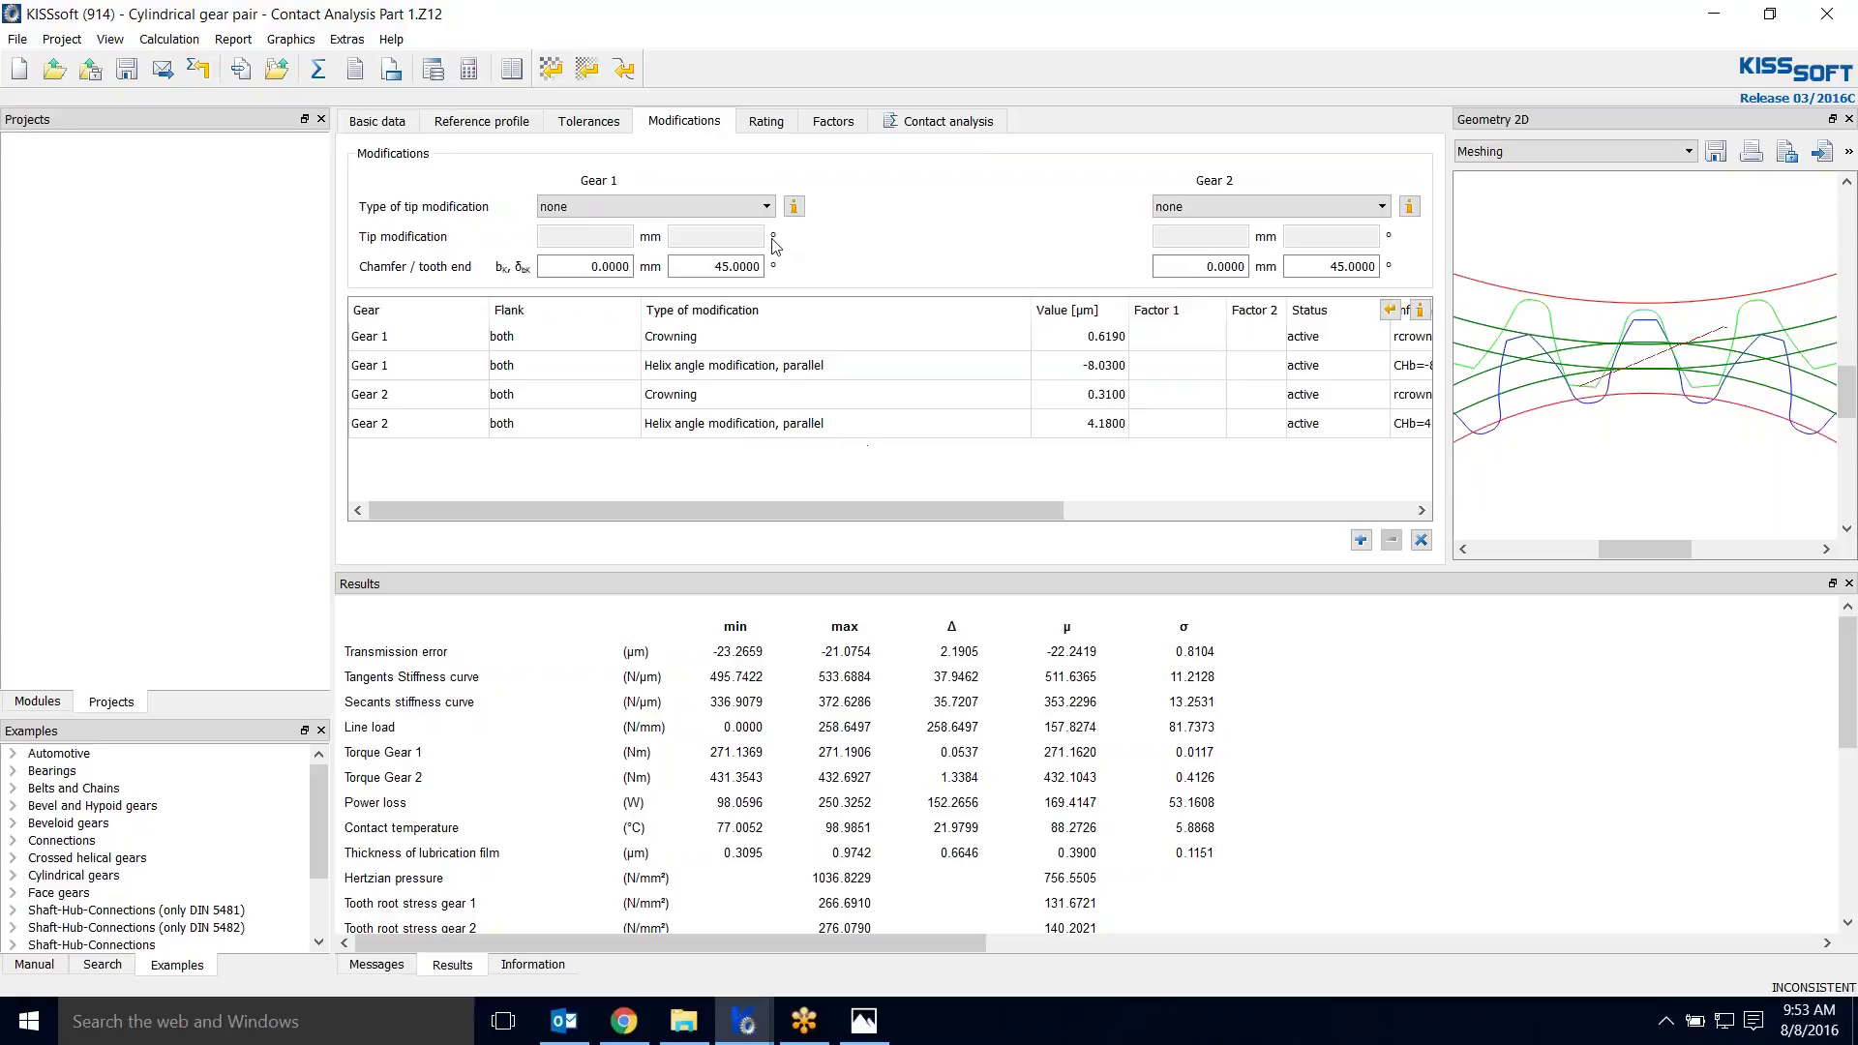
pyautogui.click(936, 125)
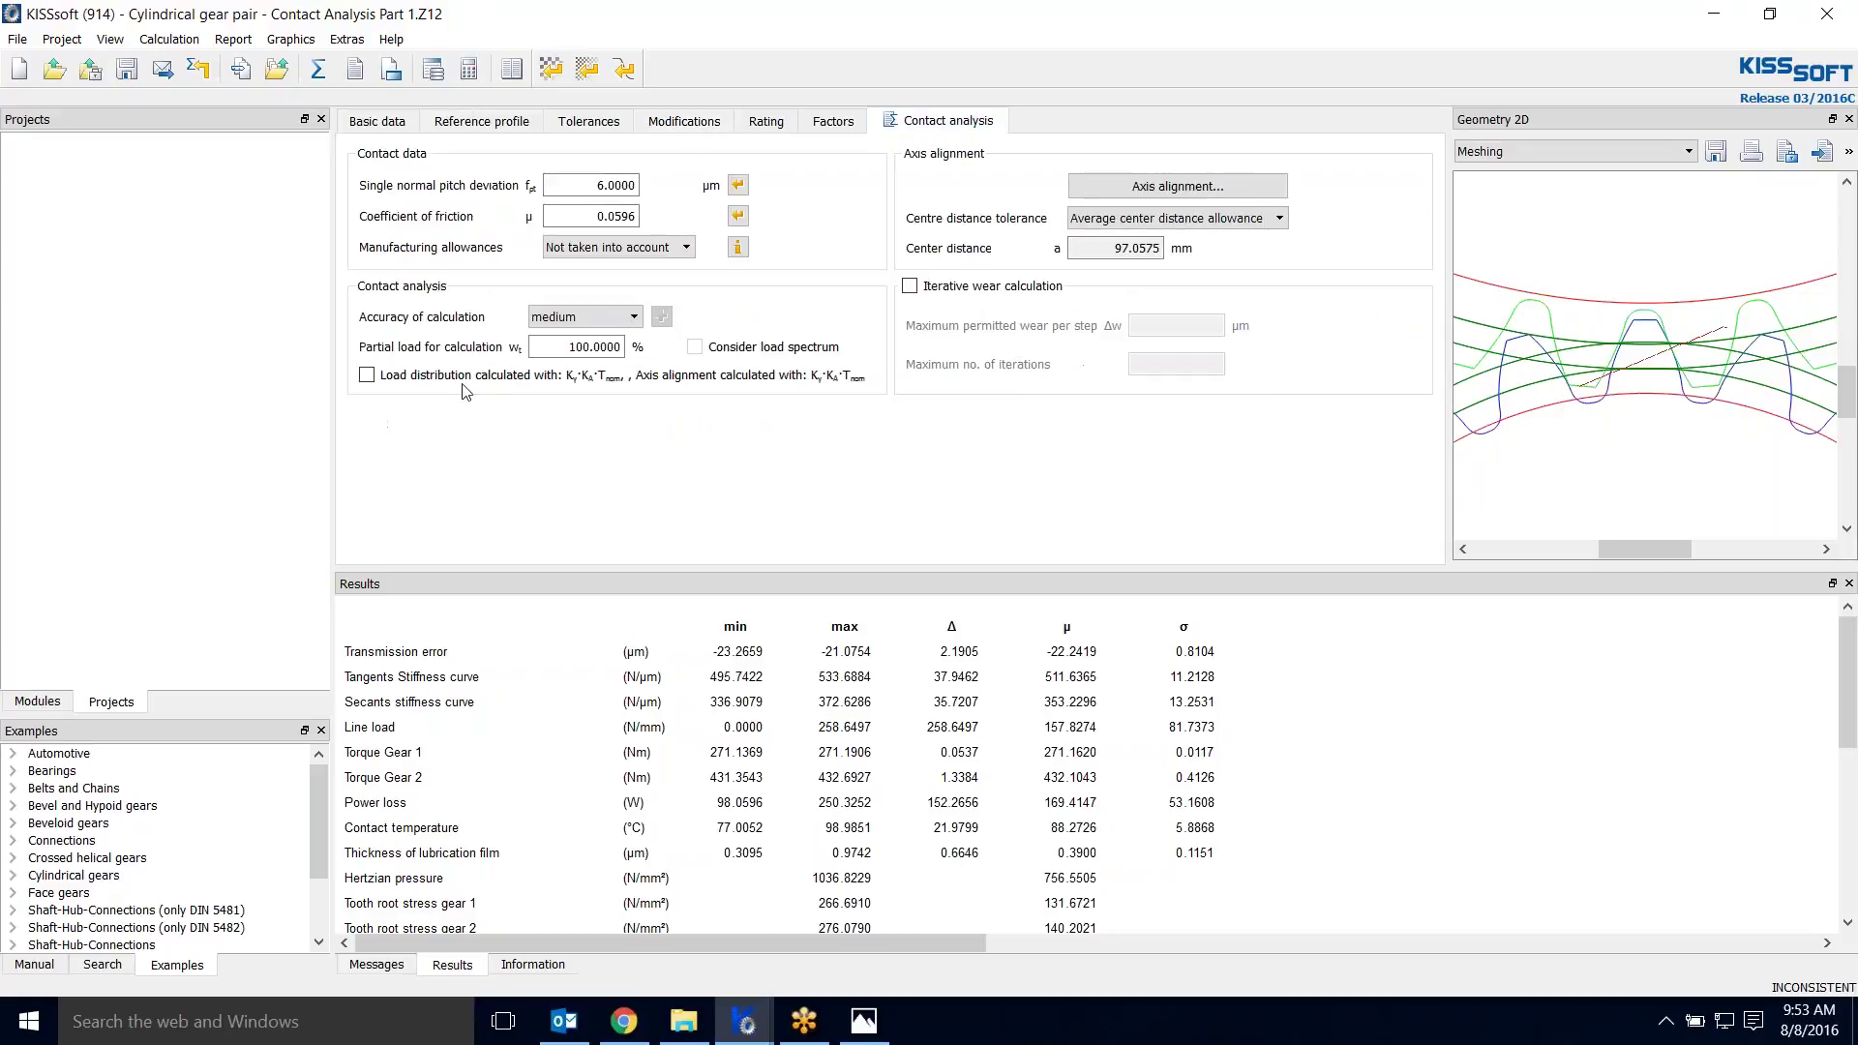
# Step: Enable 'Load distribution calculated with…' and rerun the contact analysis, giving 1330.8193 N/mm² Hertzian pressure
pyautogui.click(367, 376)
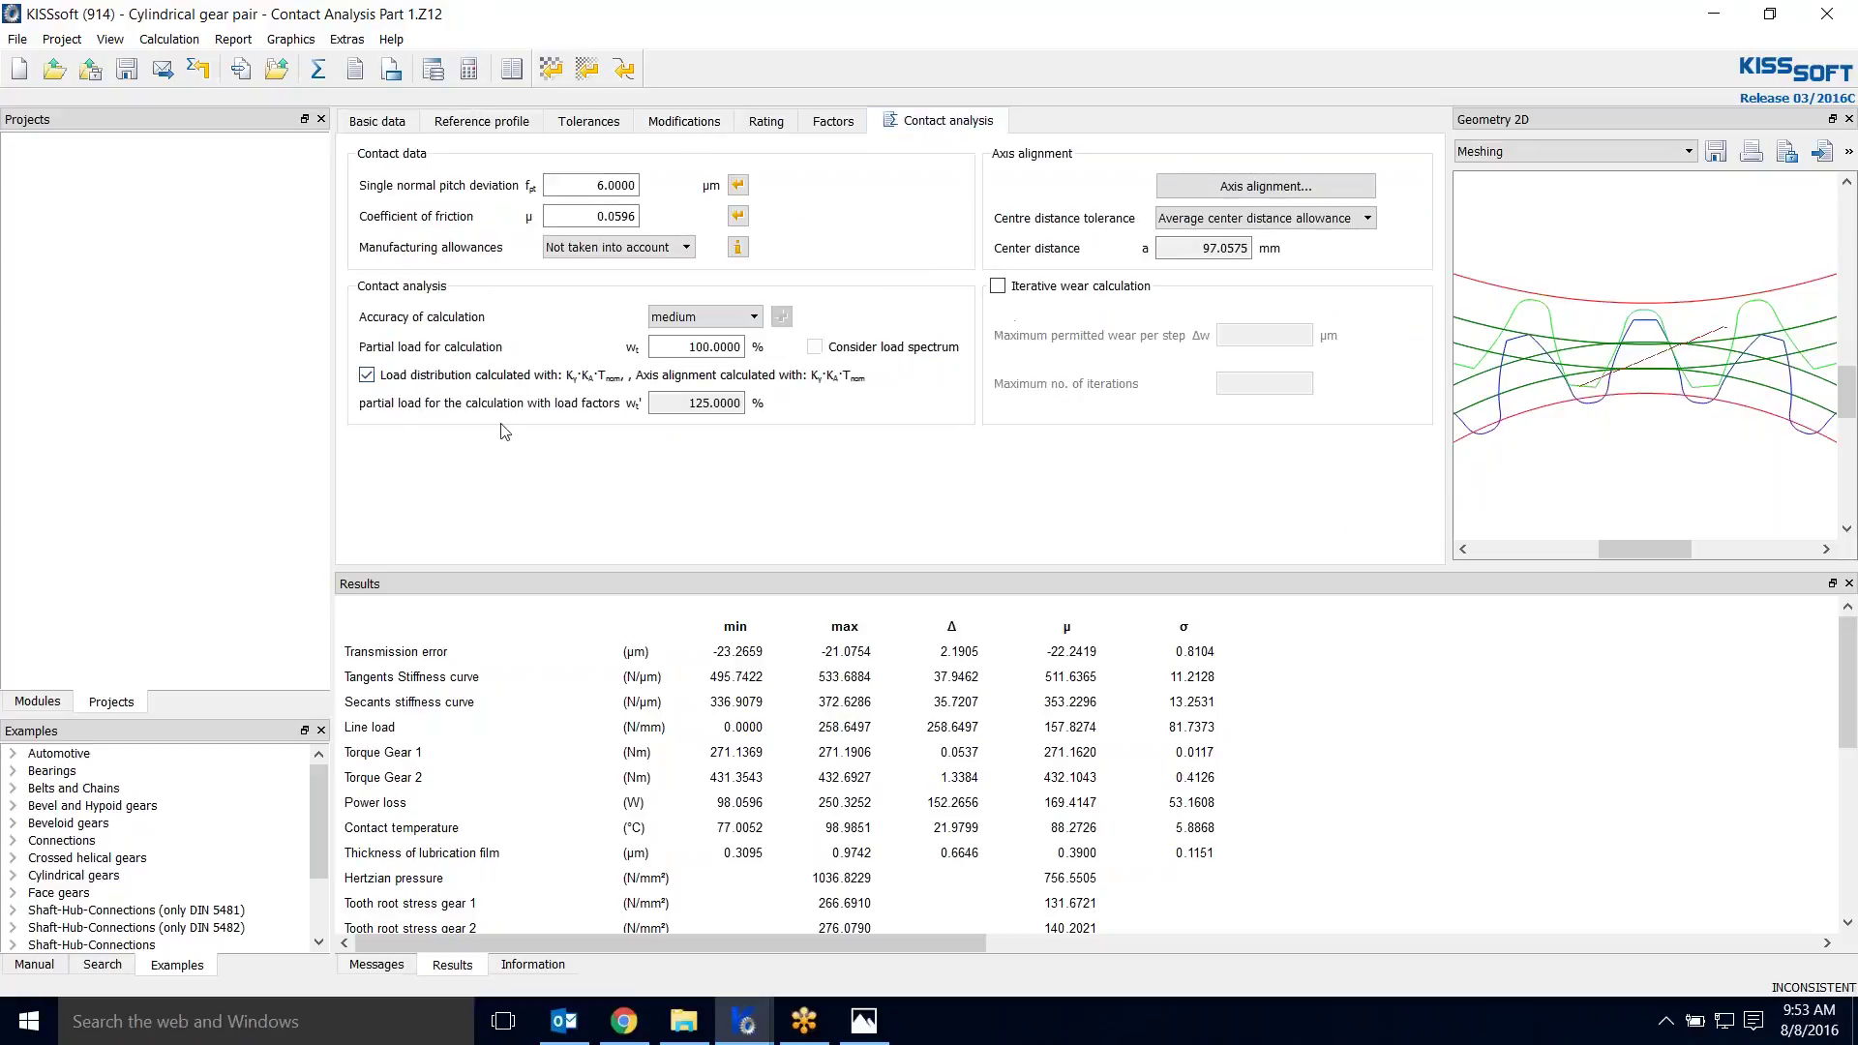
pyautogui.click(318, 77)
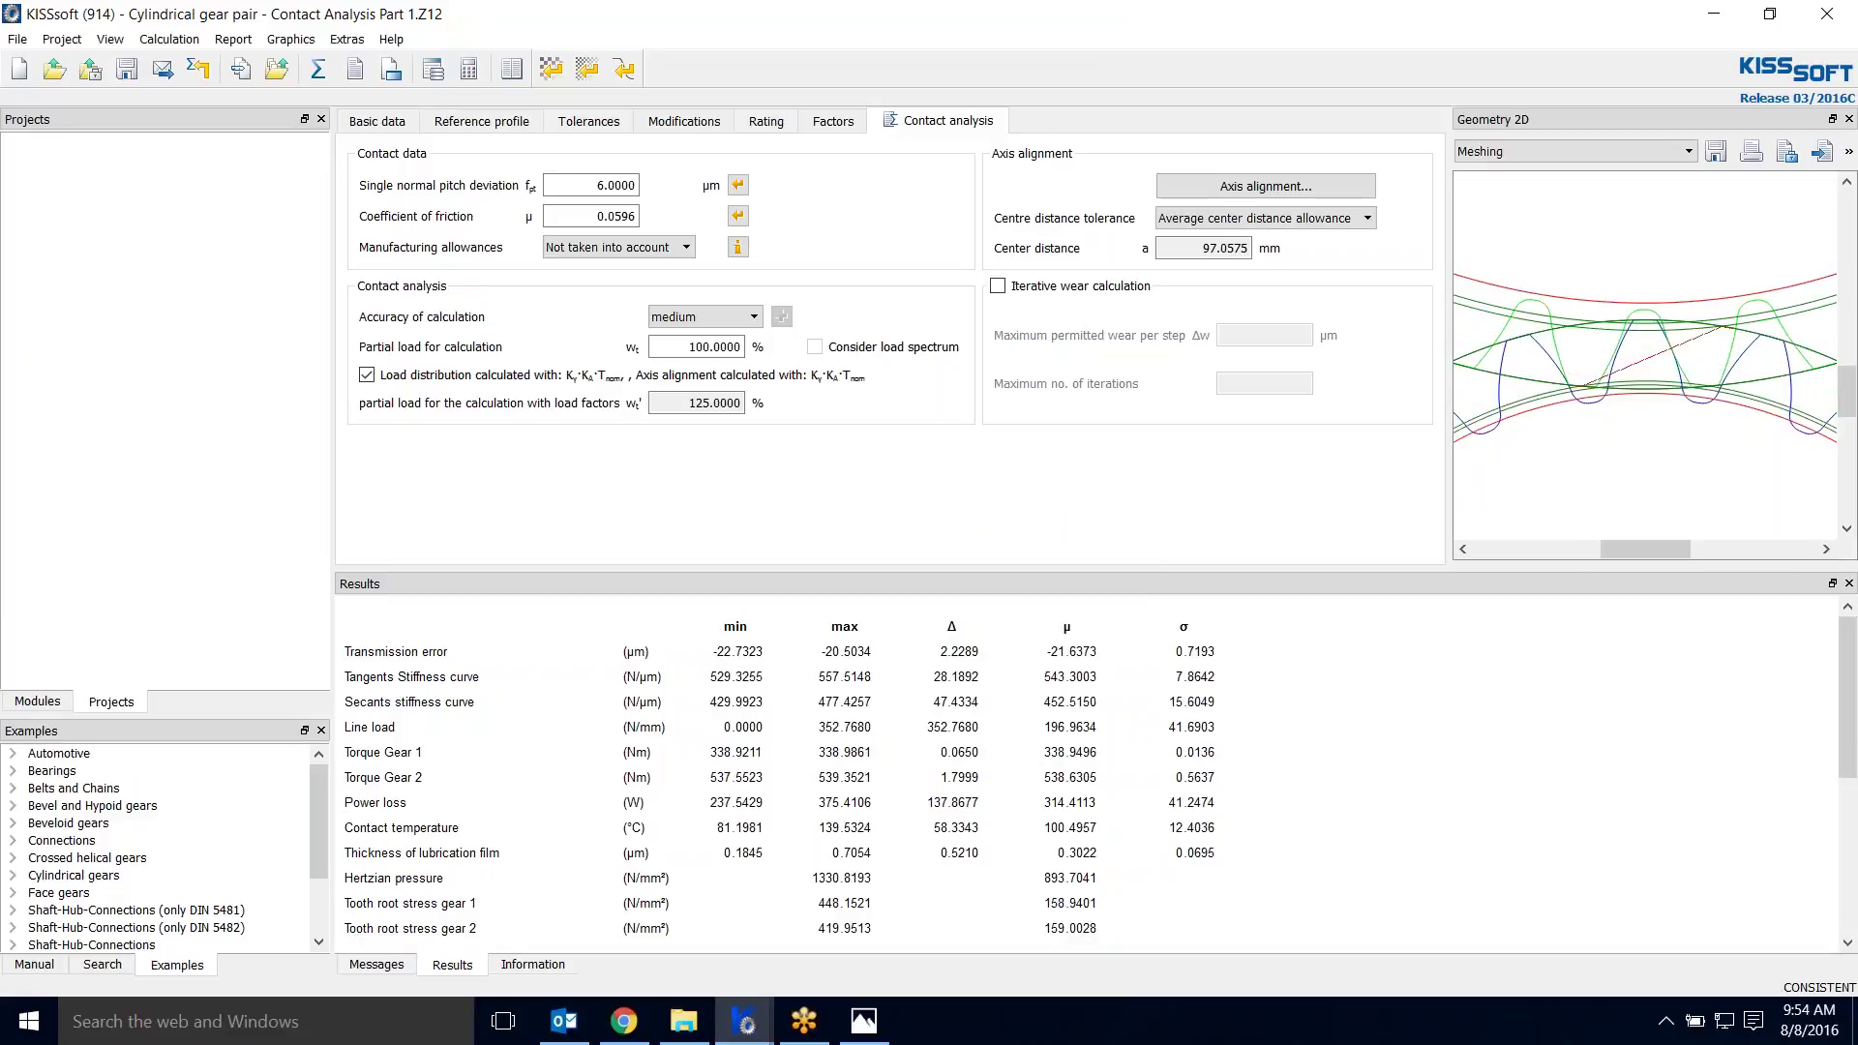
# Step: Size tip and root relief for both gears for high load capacity and accept the values
pyautogui.click(687, 122)
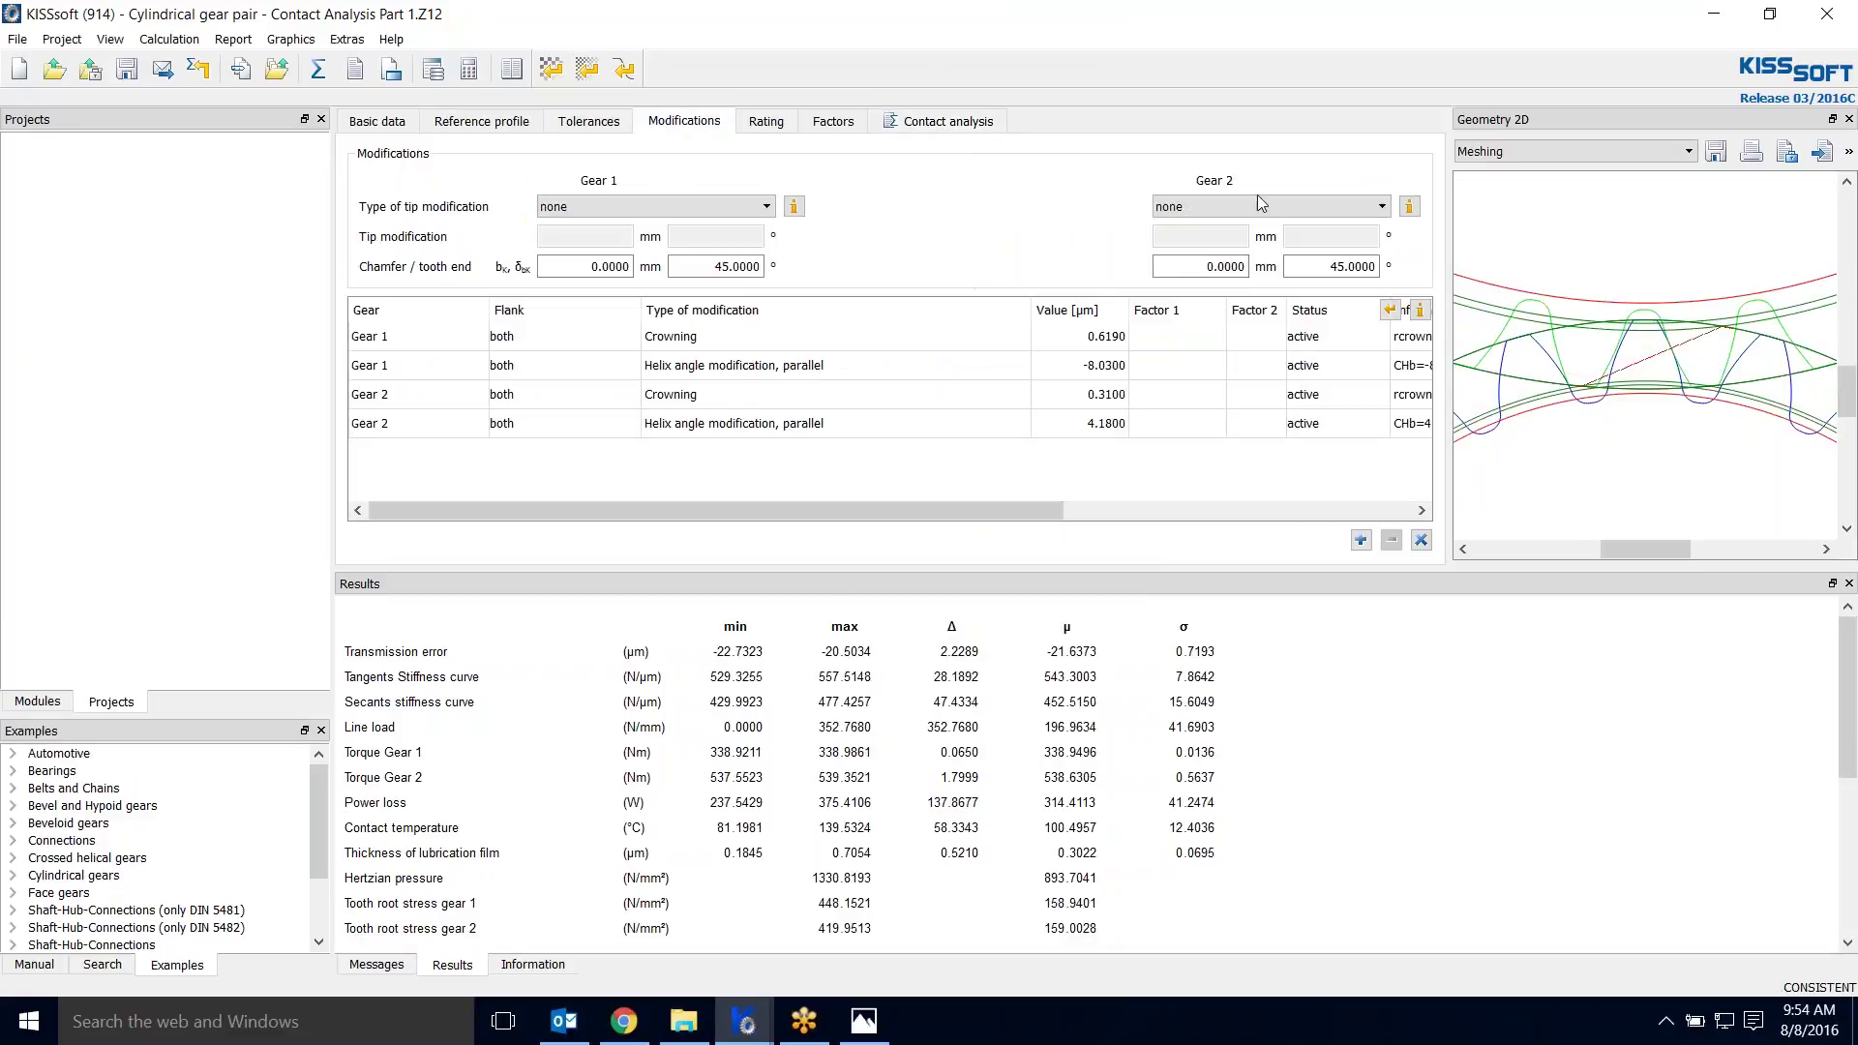
pyautogui.click(1390, 309)
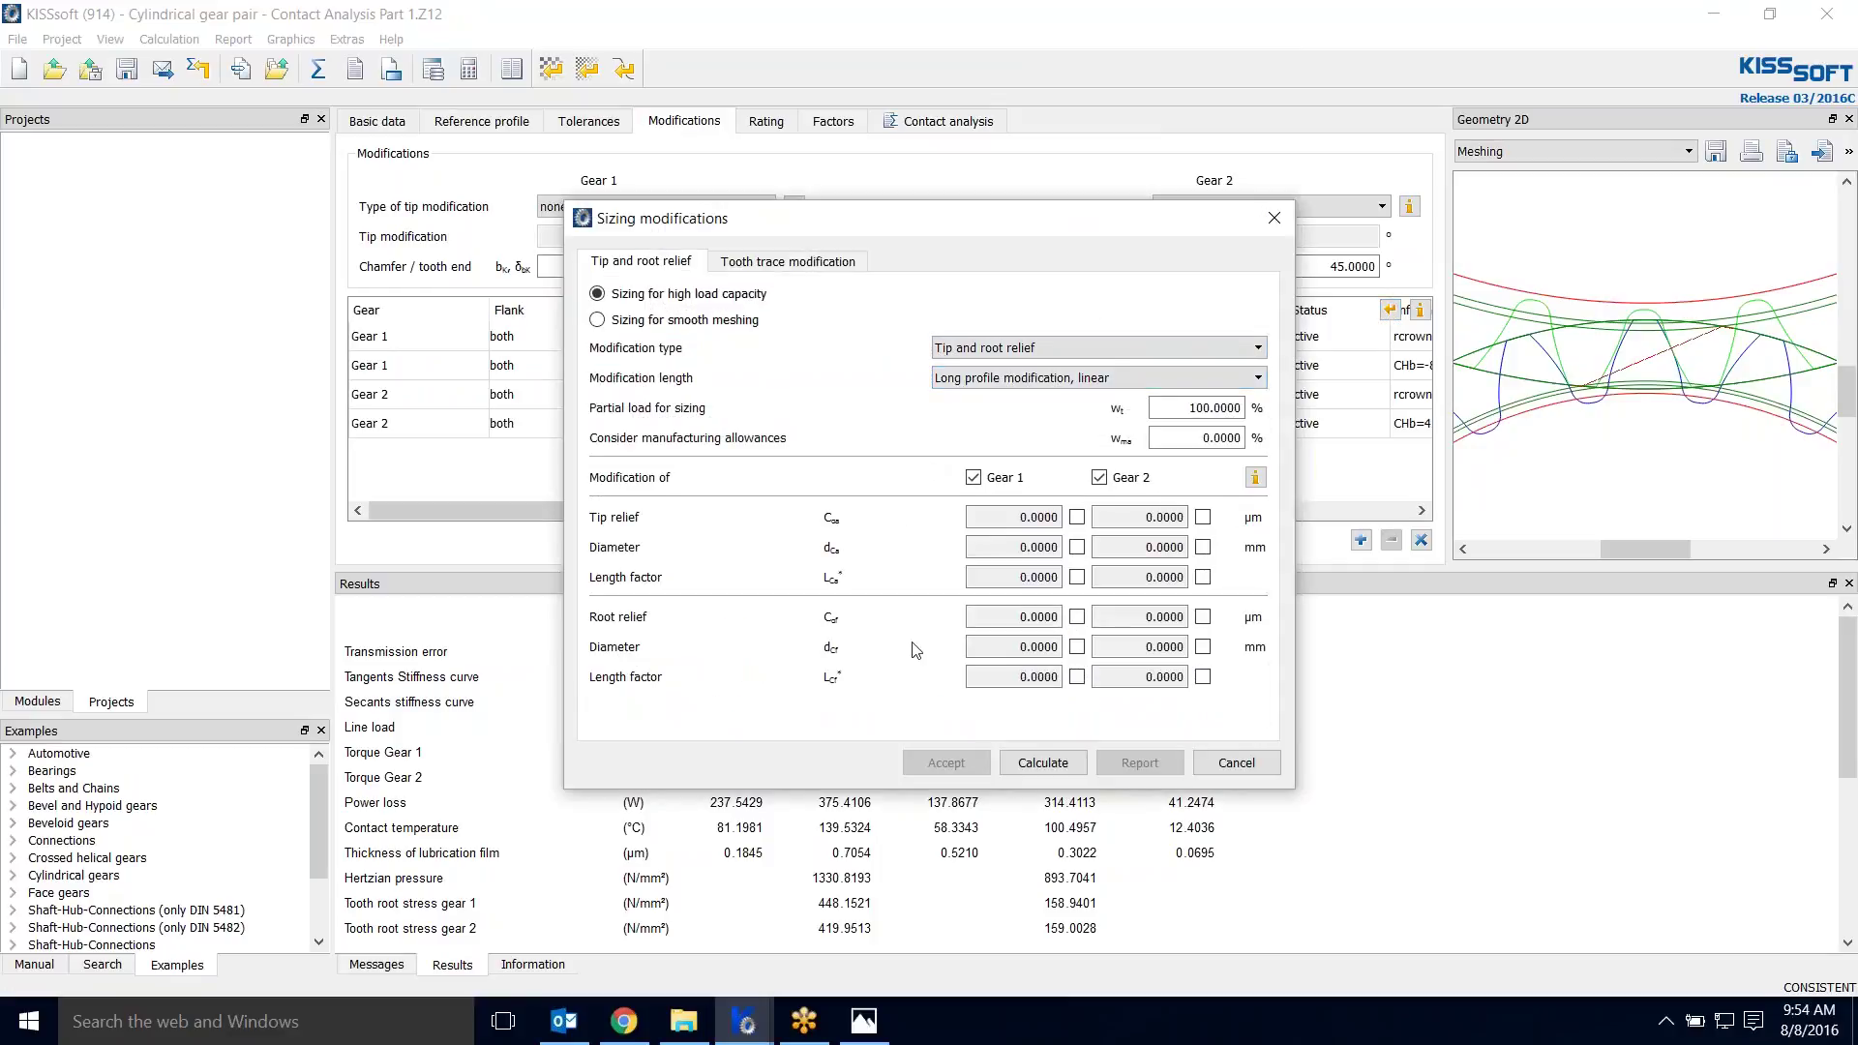
pyautogui.click(1079, 762)
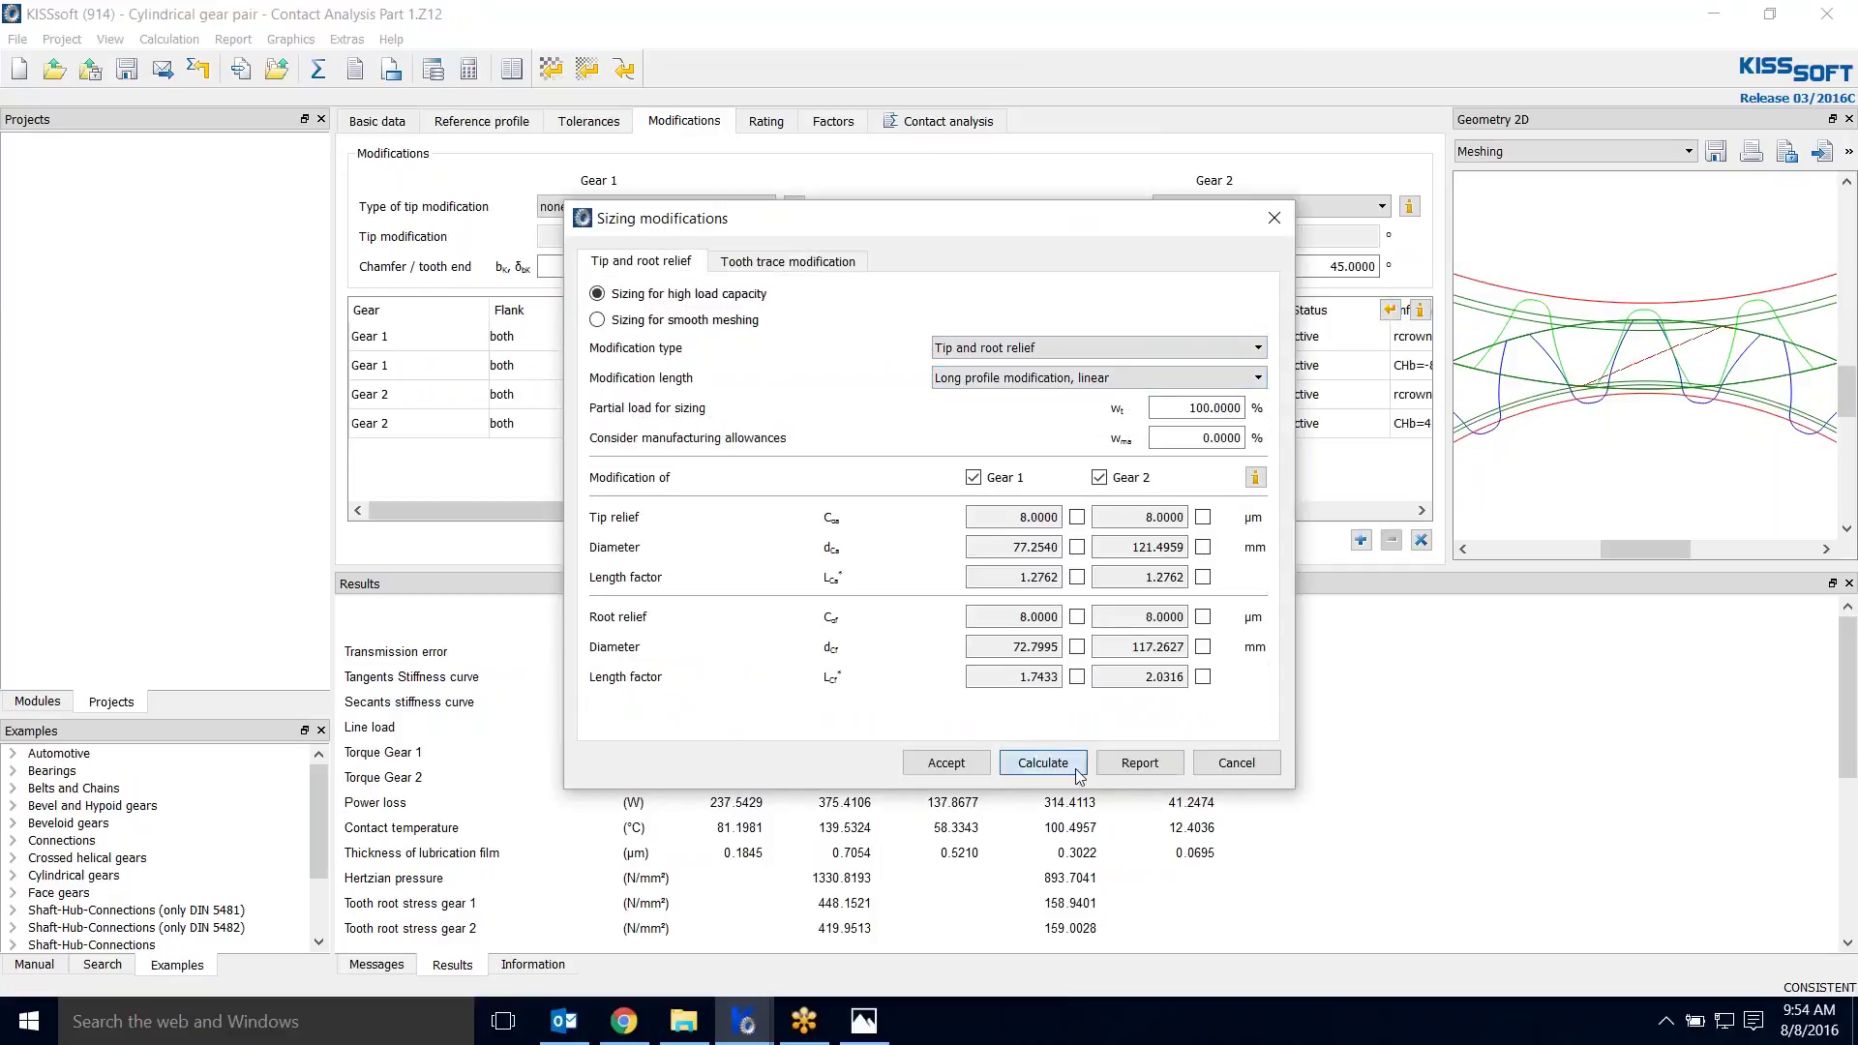
pyautogui.click(952, 765)
# Step: Rerun the contact analysis, giving max line load 309.18 N/mm and Hertzian pressure 1134.04 N/mm²
pyautogui.click(924, 125)
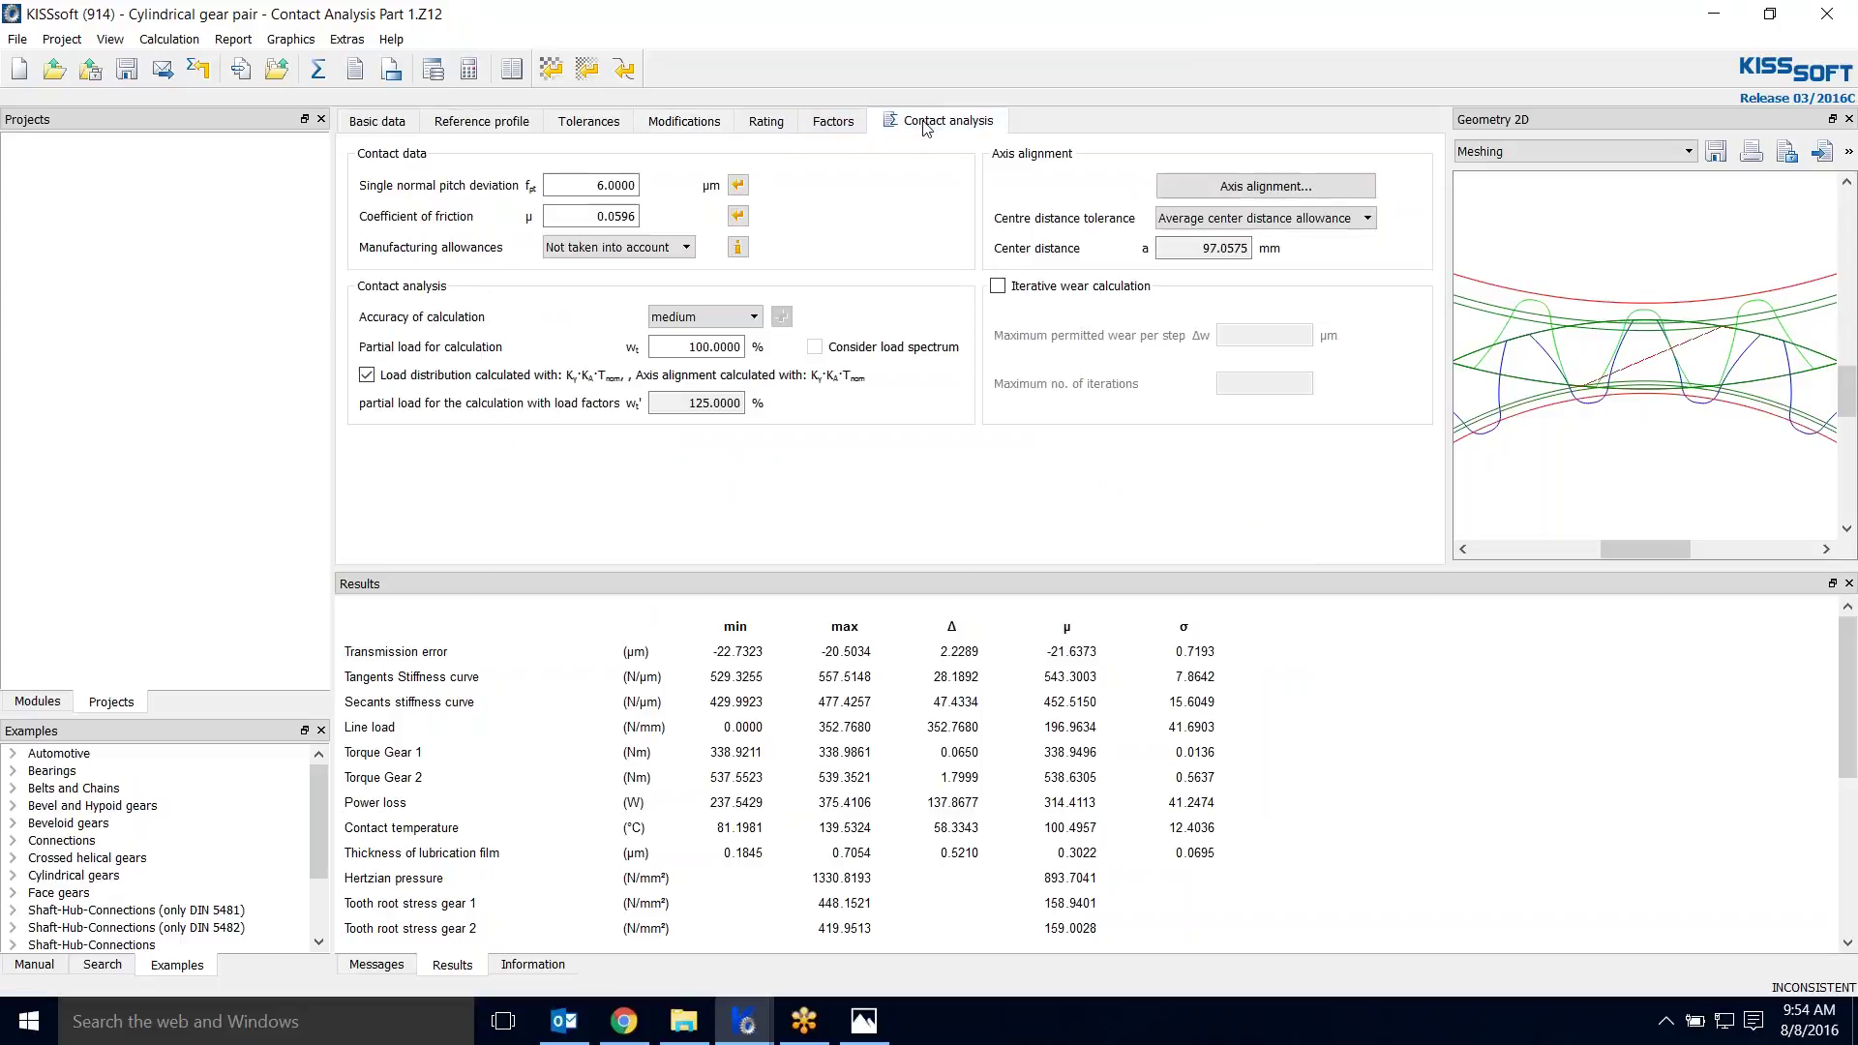
pyautogui.click(317, 69)
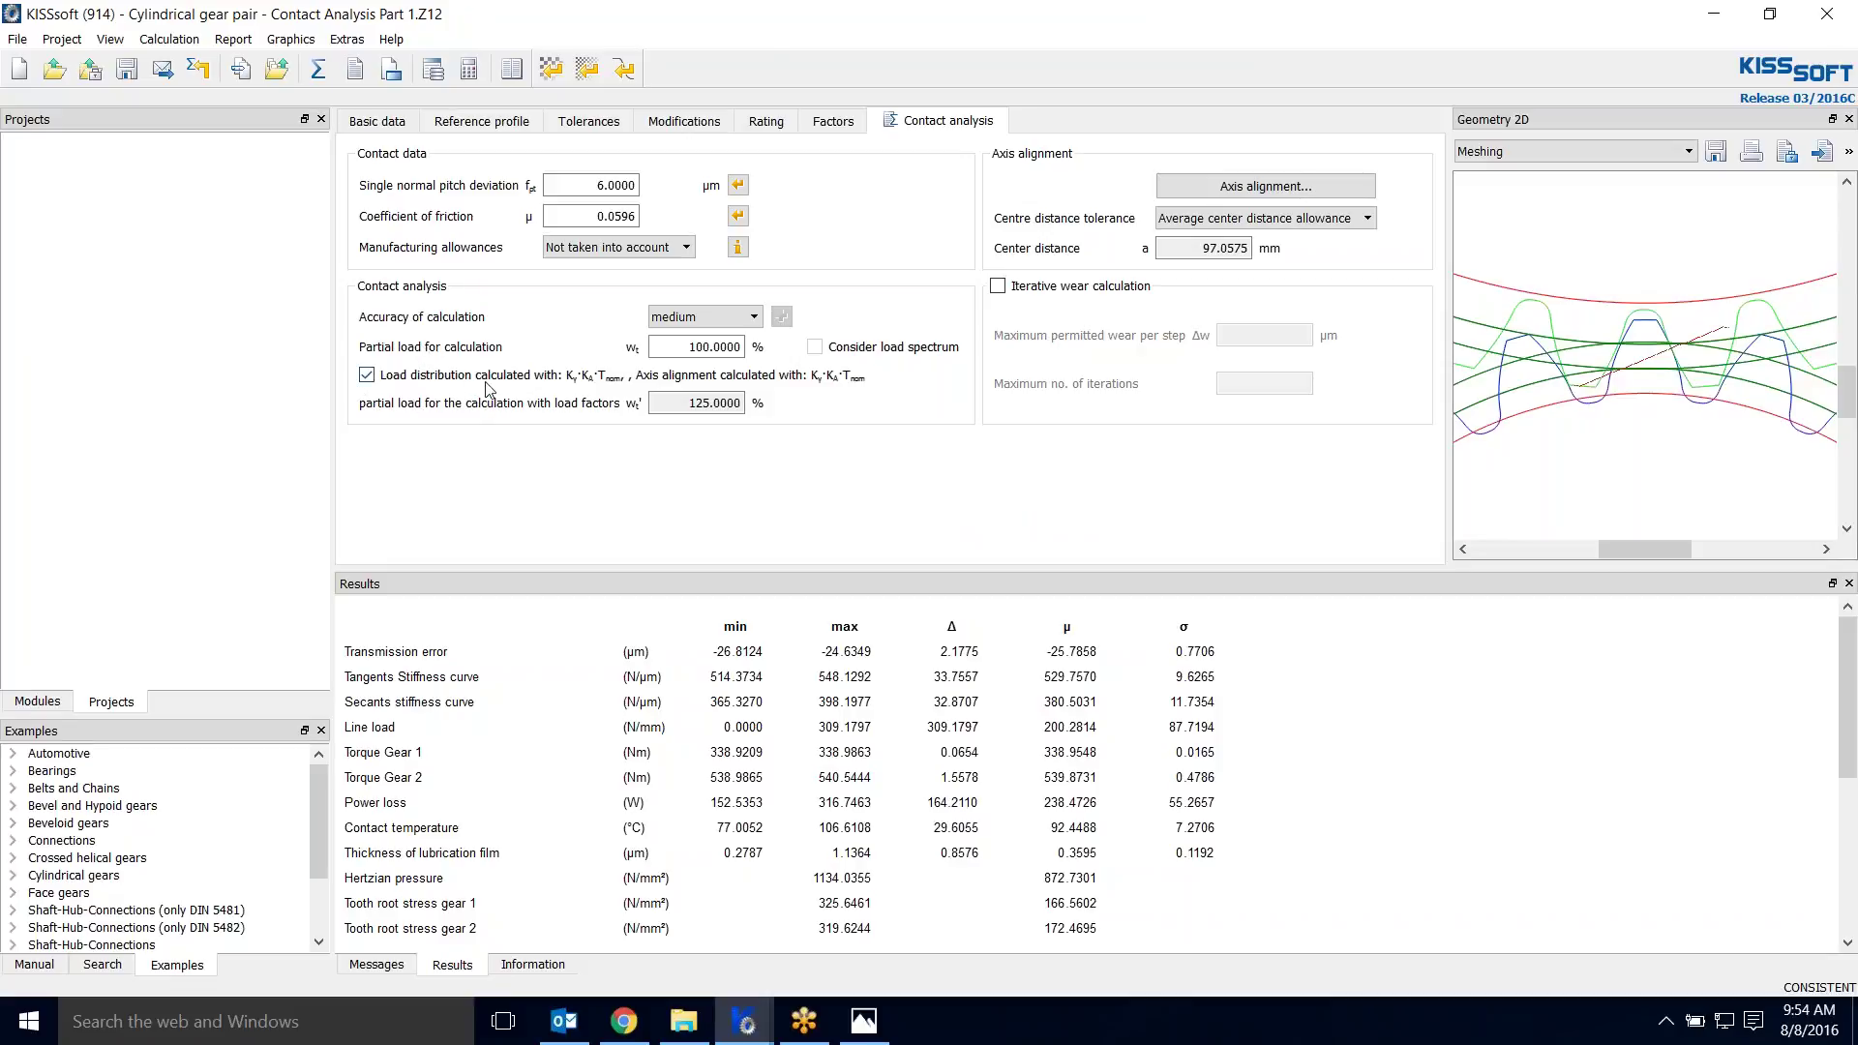
pyautogui.click(834, 121)
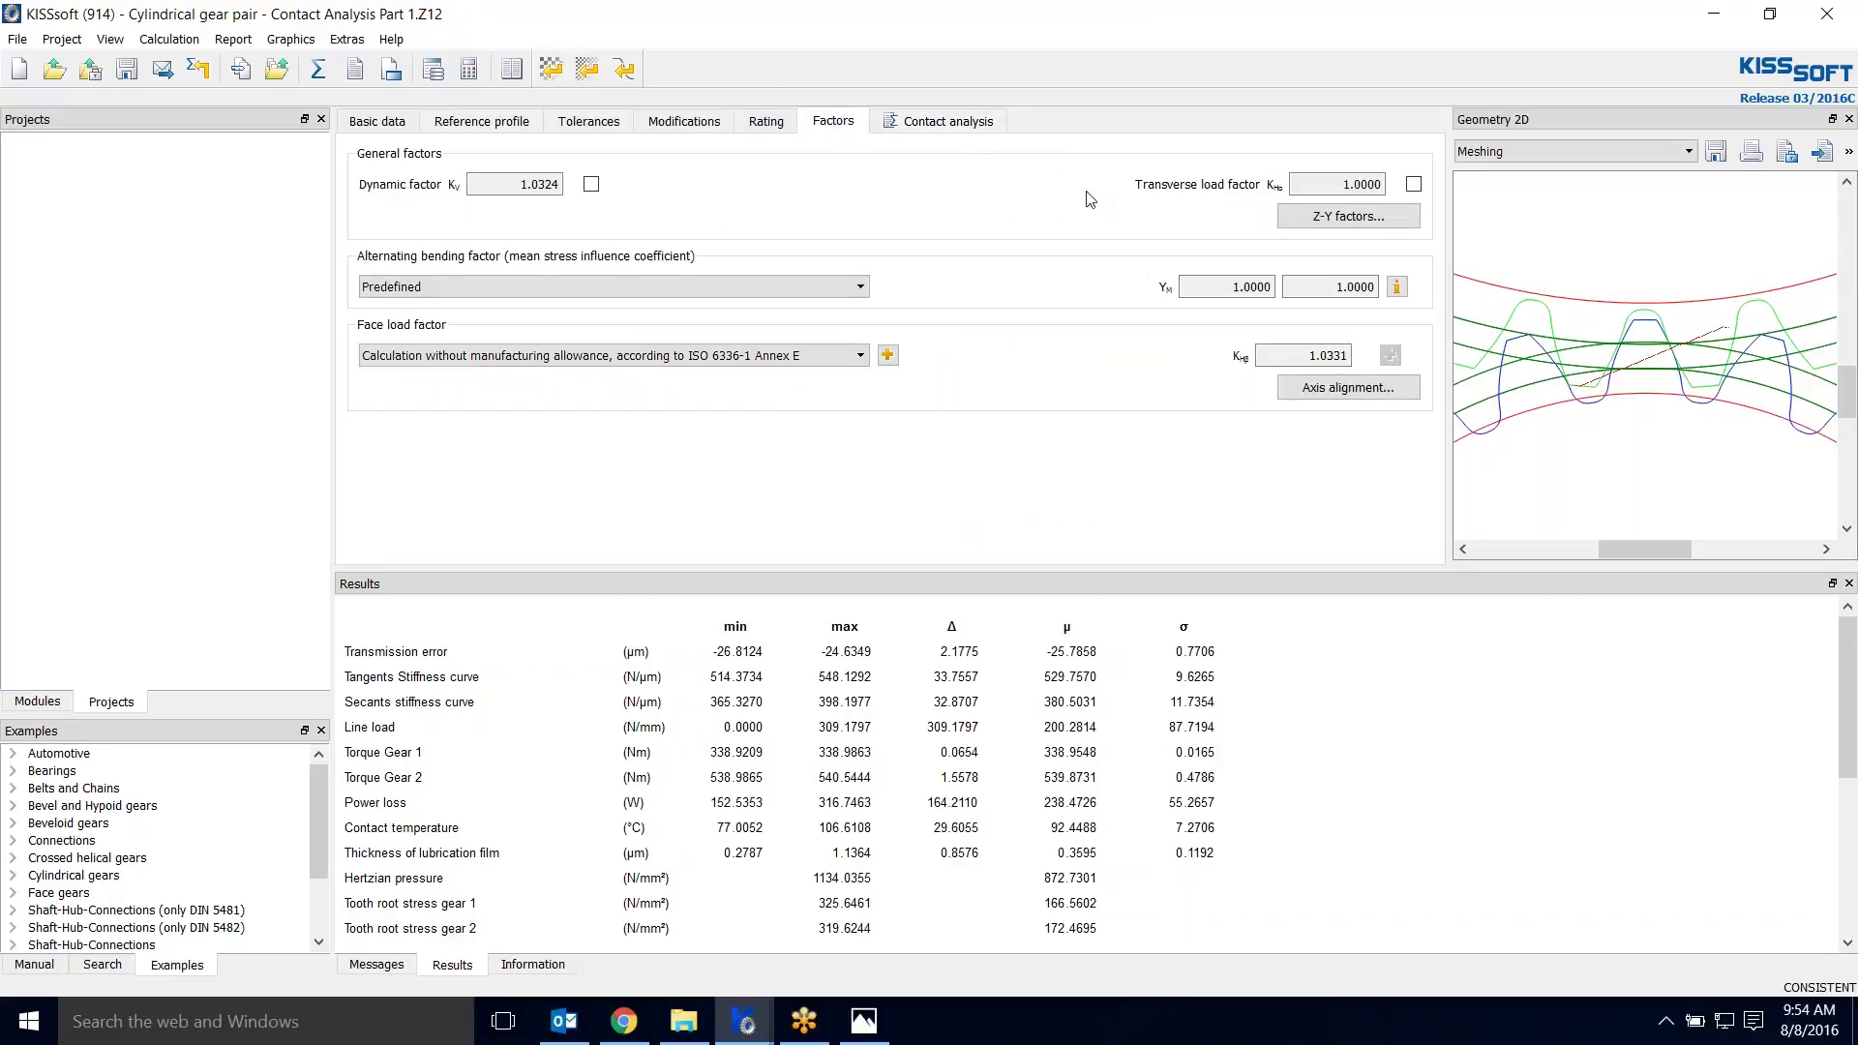
# Step: In the strength rating details, keep profile modification set to high load capacity
pyautogui.click(770, 128)
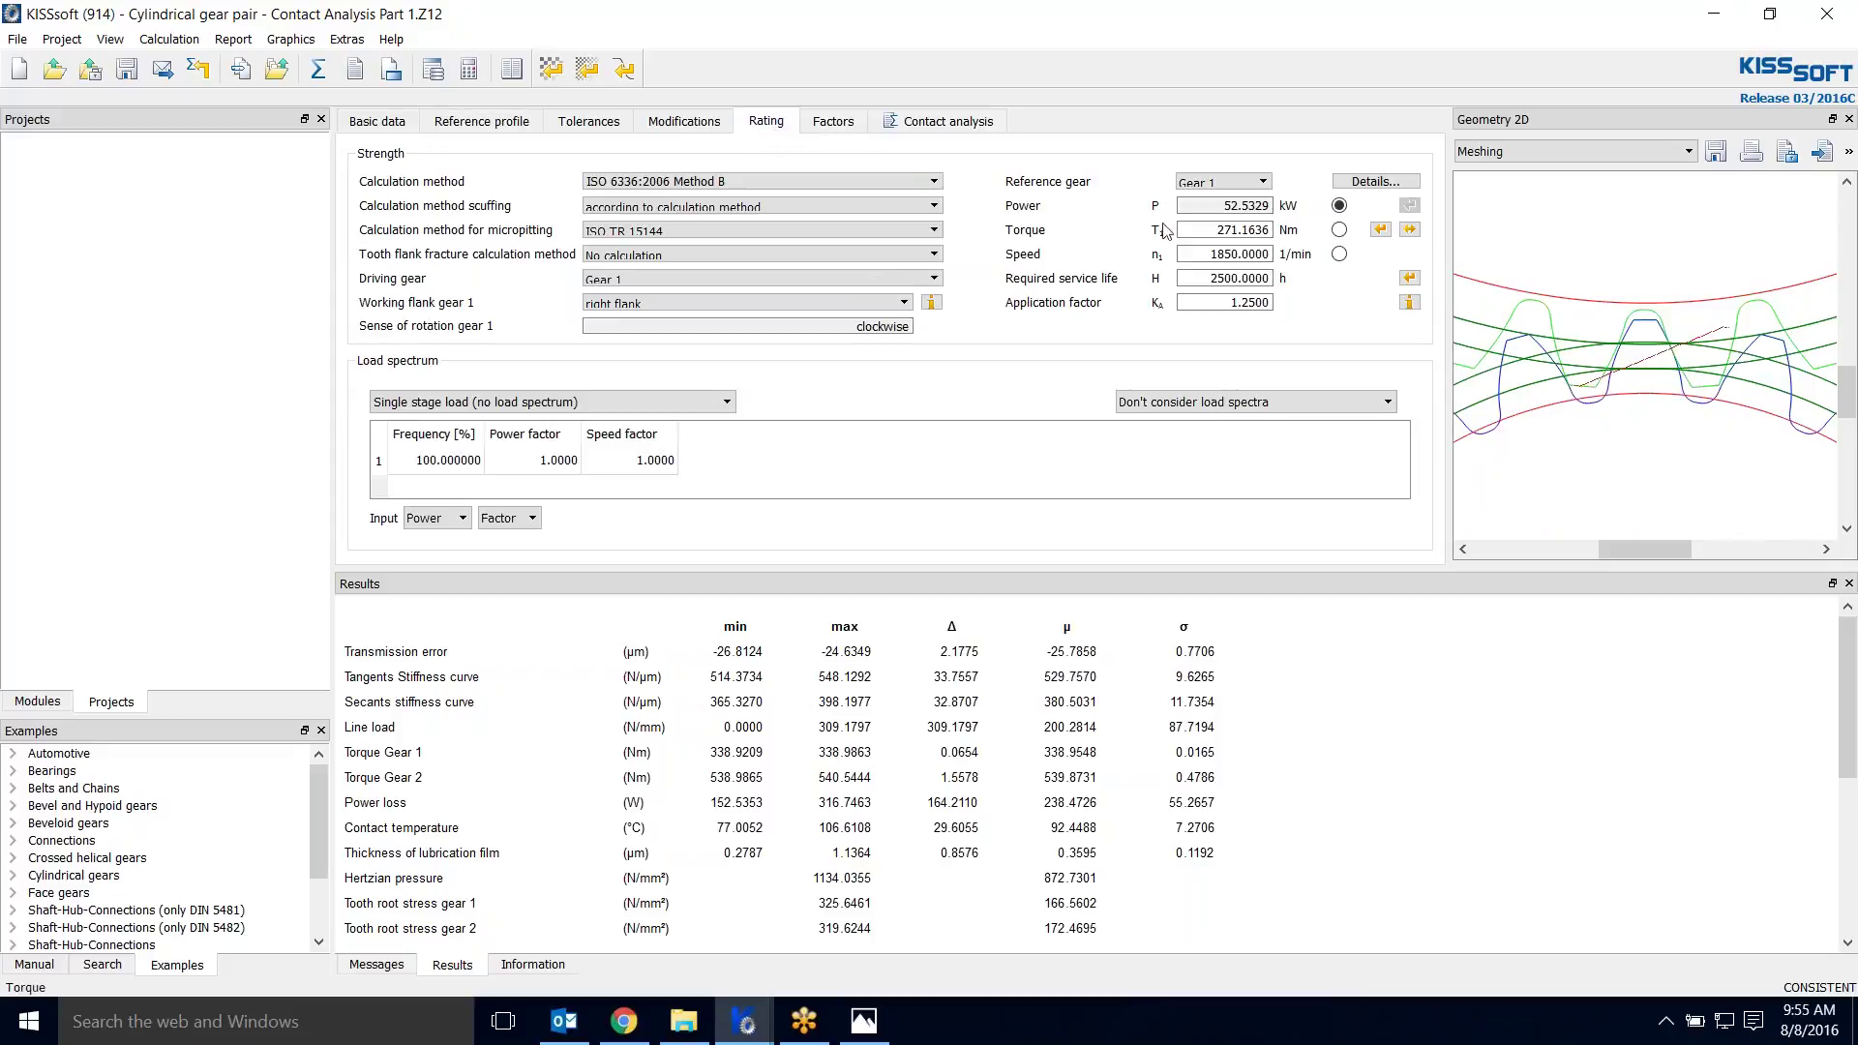
pyautogui.click(1375, 181)
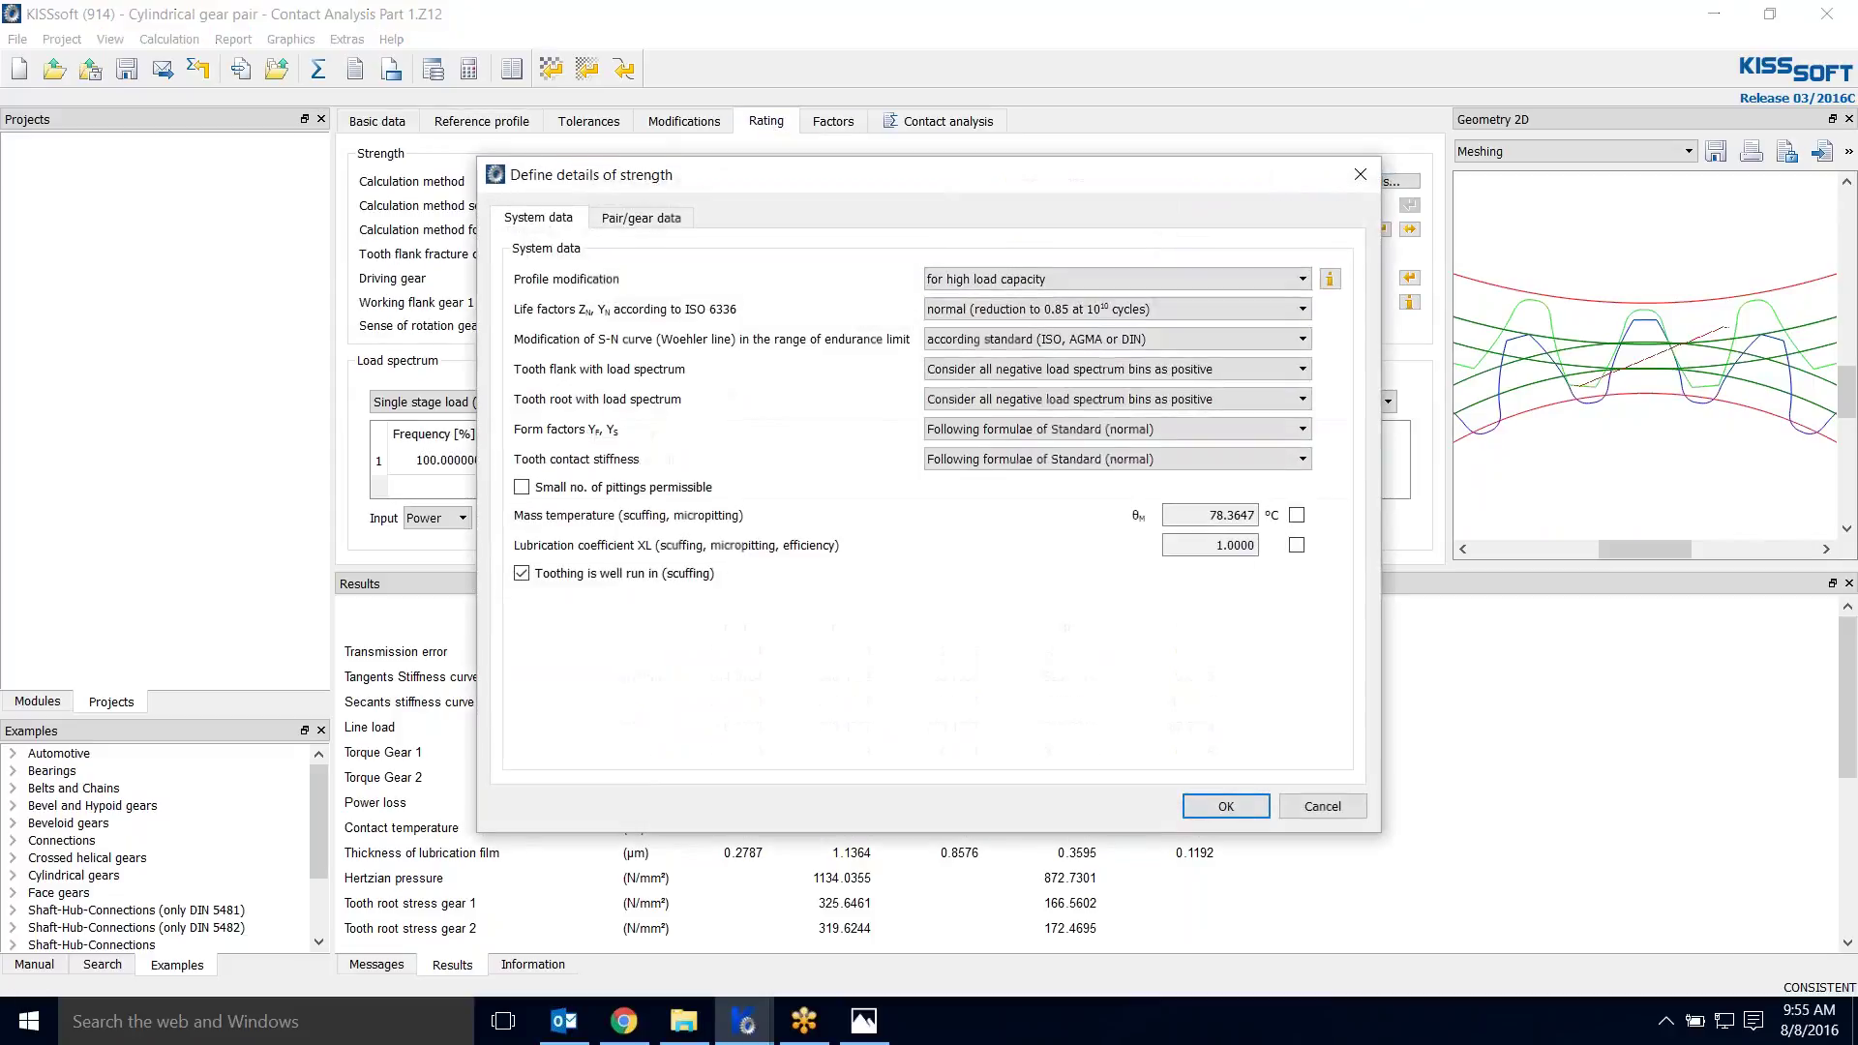
pyautogui.click(963, 289)
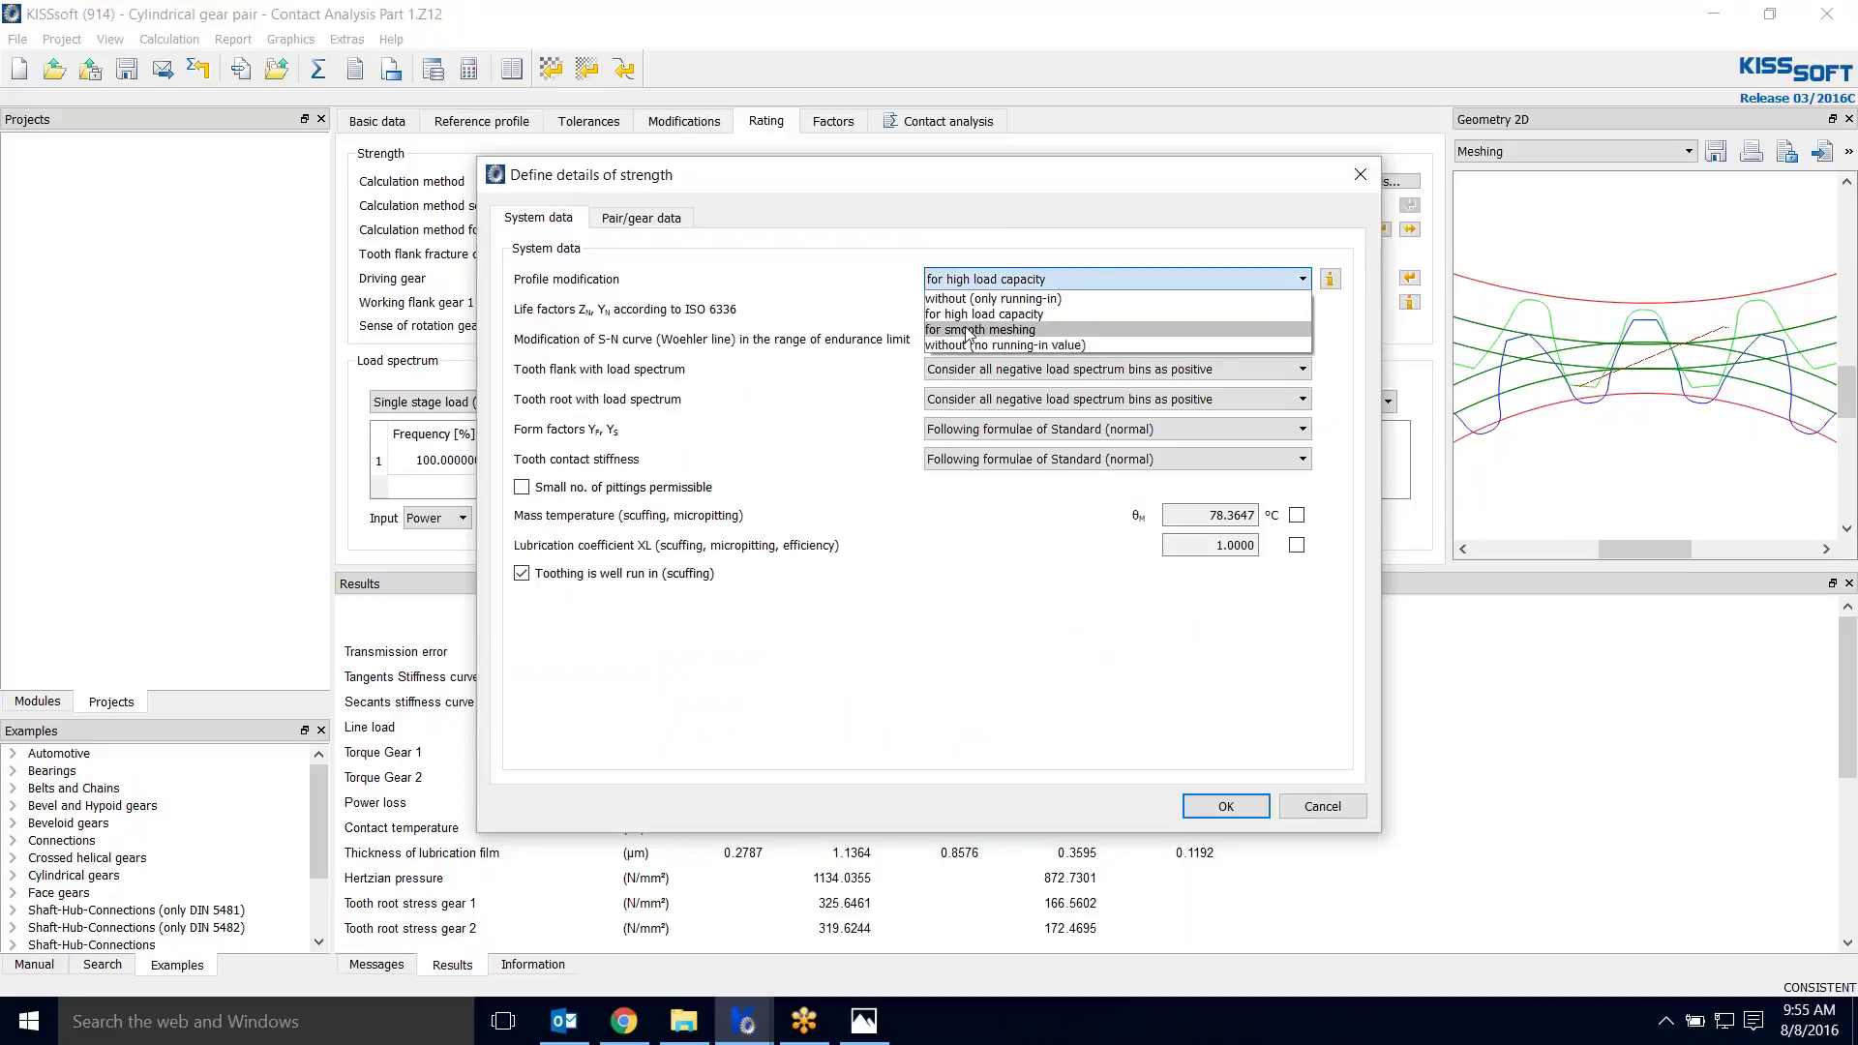
pyautogui.click(838, 247)
# Step: Review the DIN 3990 structural factor Xw reference table for all materials under pair and gear data
pyautogui.click(675, 222)
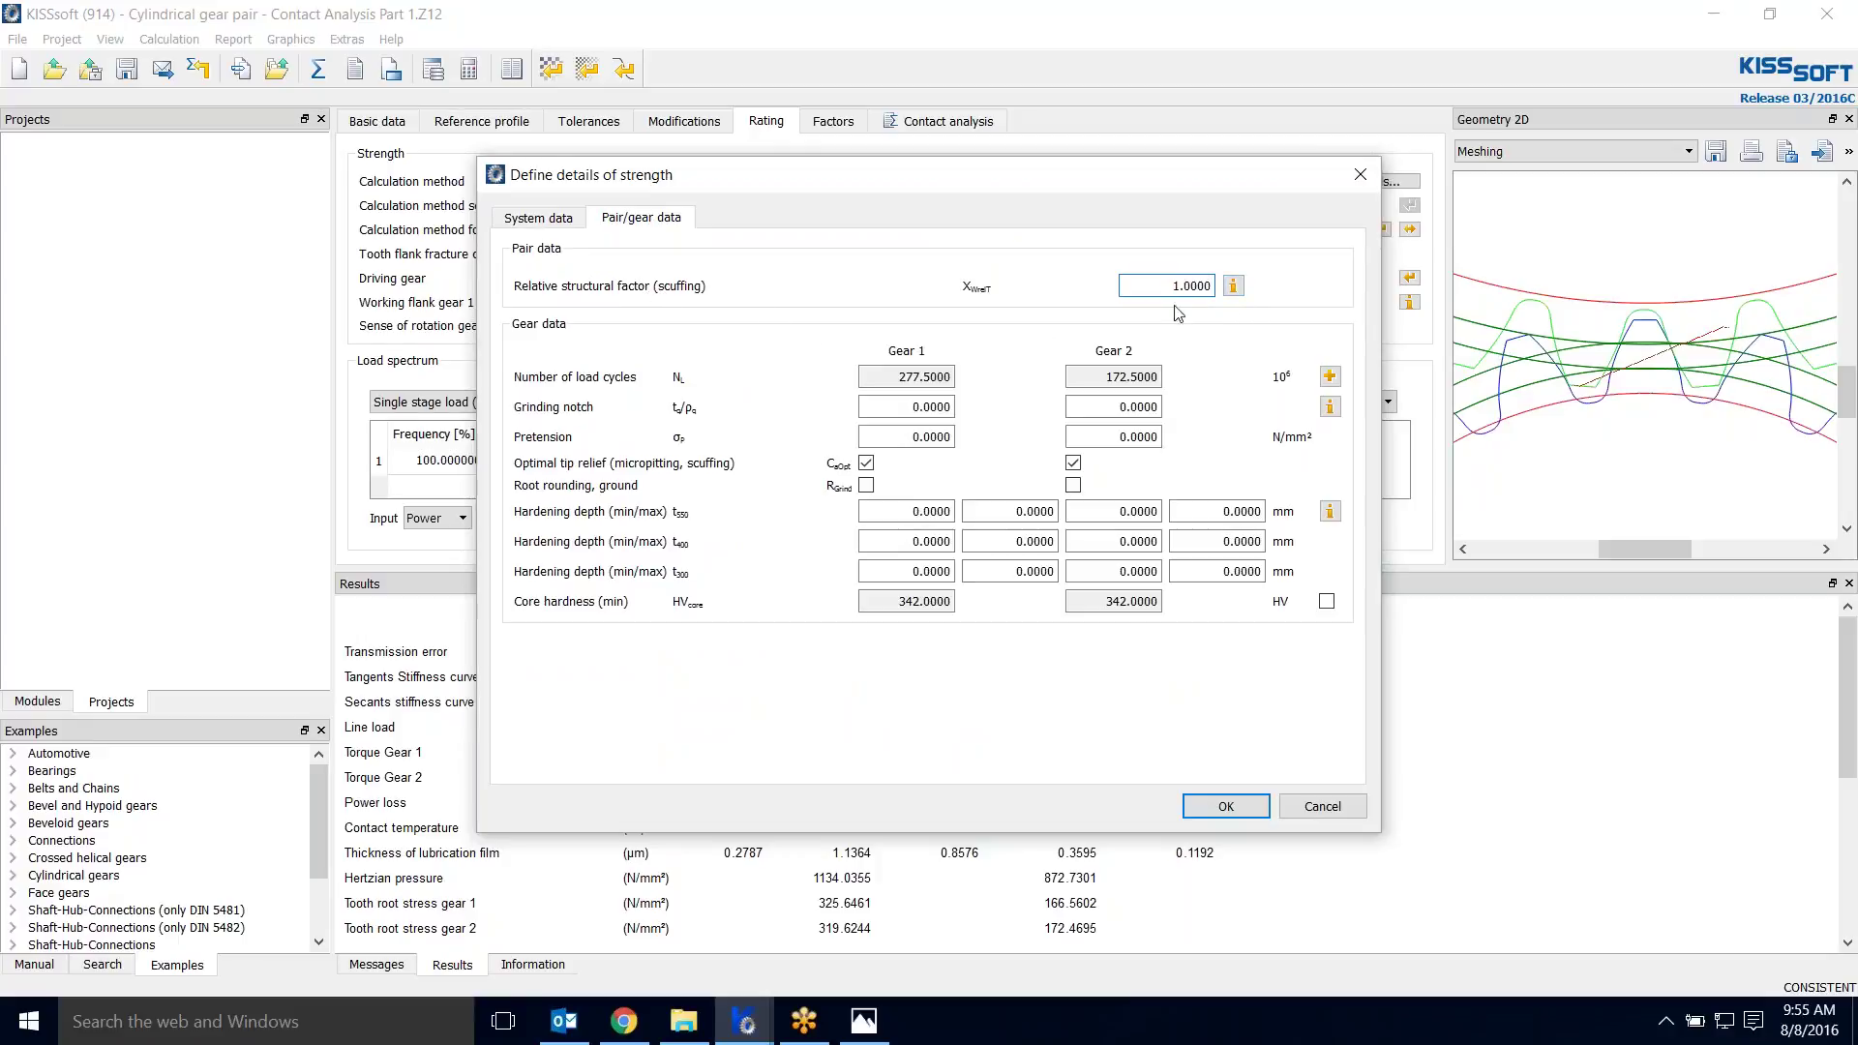
pyautogui.click(1233, 285)
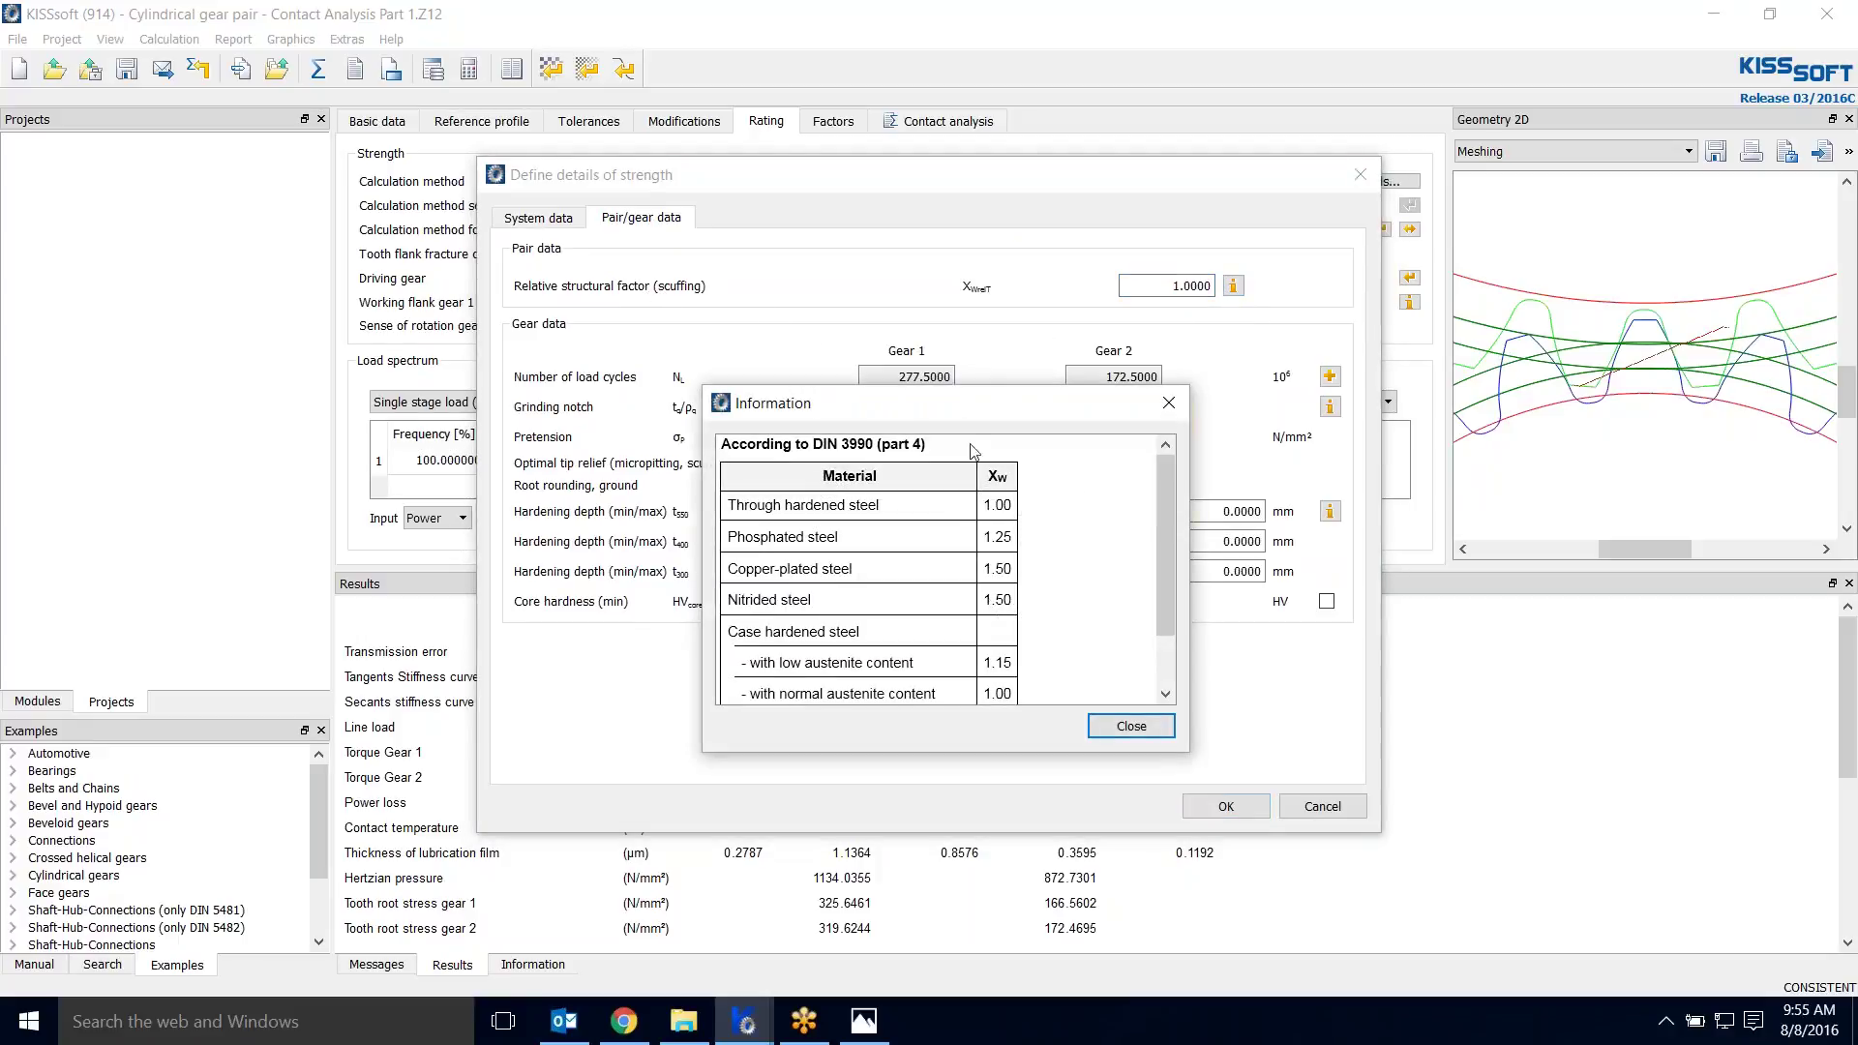
pyautogui.moveTo(977, 406); pyautogui.dragTo(812, 294)
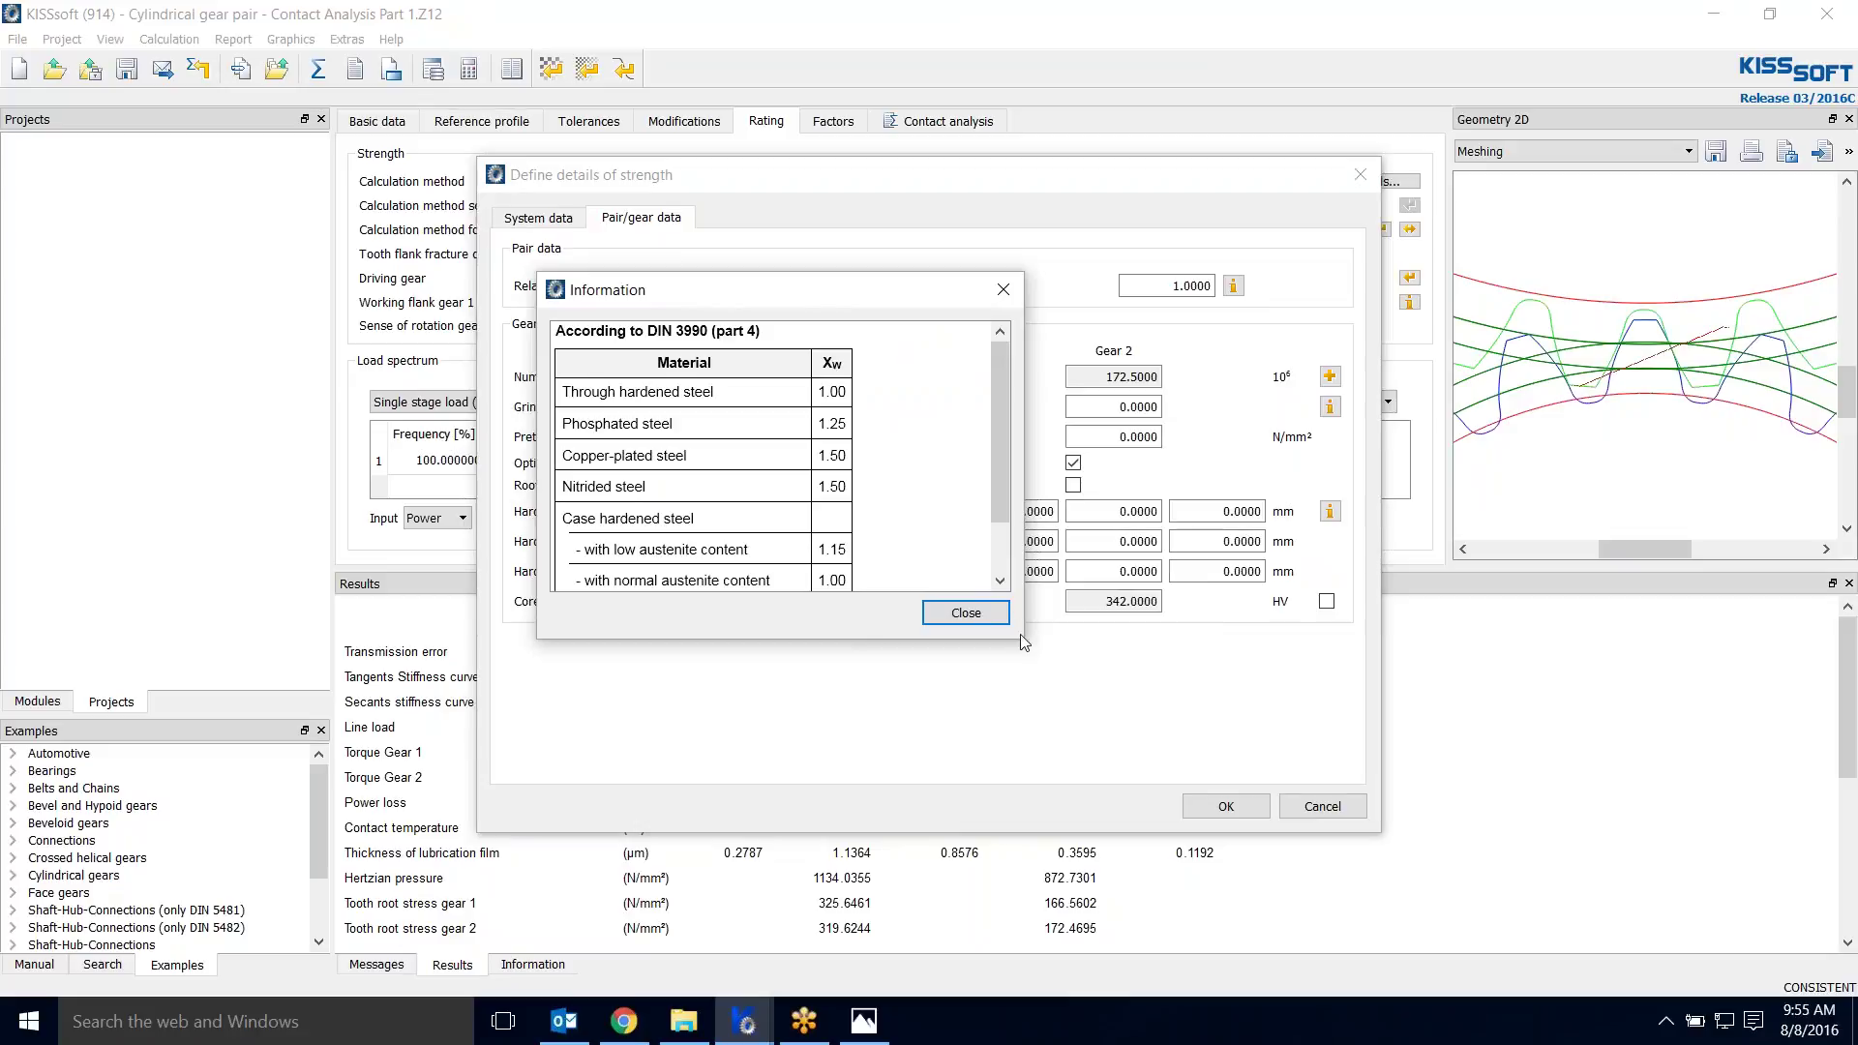
pyautogui.moveTo(1025, 645); pyautogui.dragTo(1288, 811)
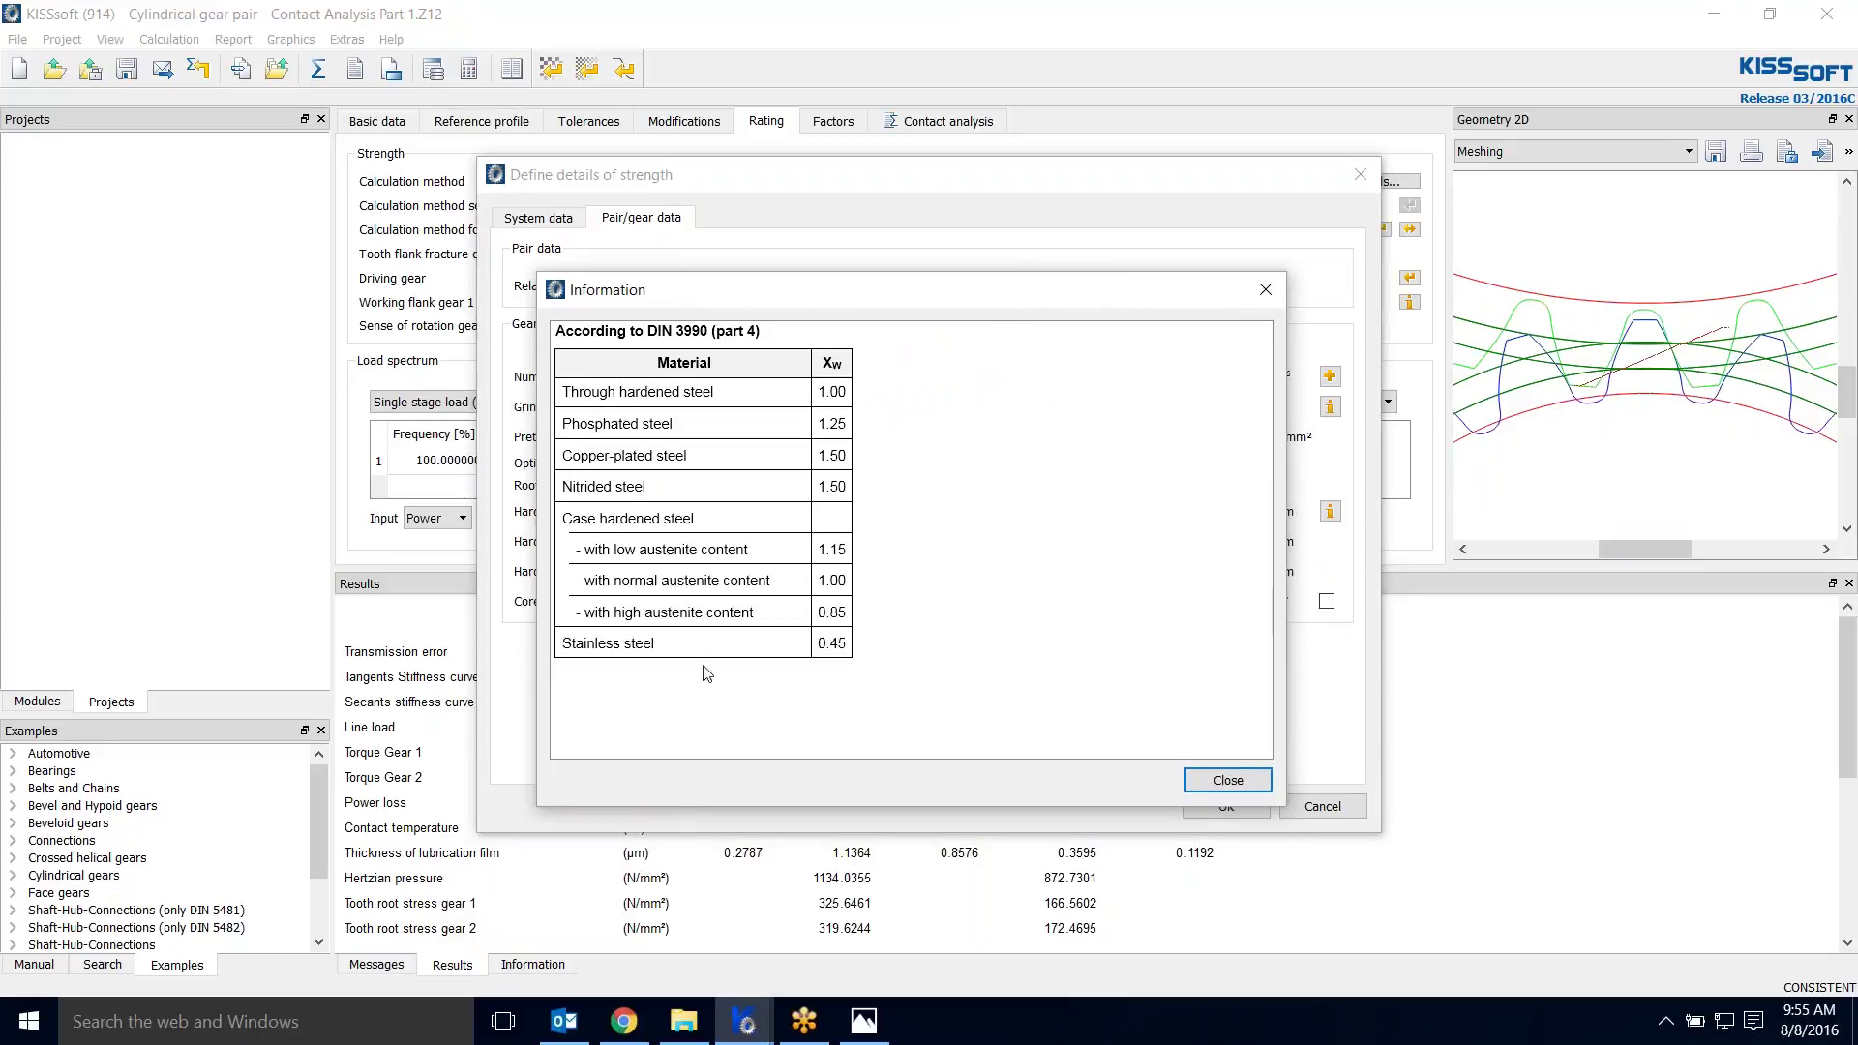
pyautogui.moveTo(924, 300)
pyautogui.mouseDown()
pyautogui.moveTo(885, 542)
pyautogui.moveTo(914, 305)
pyautogui.mouseUp()
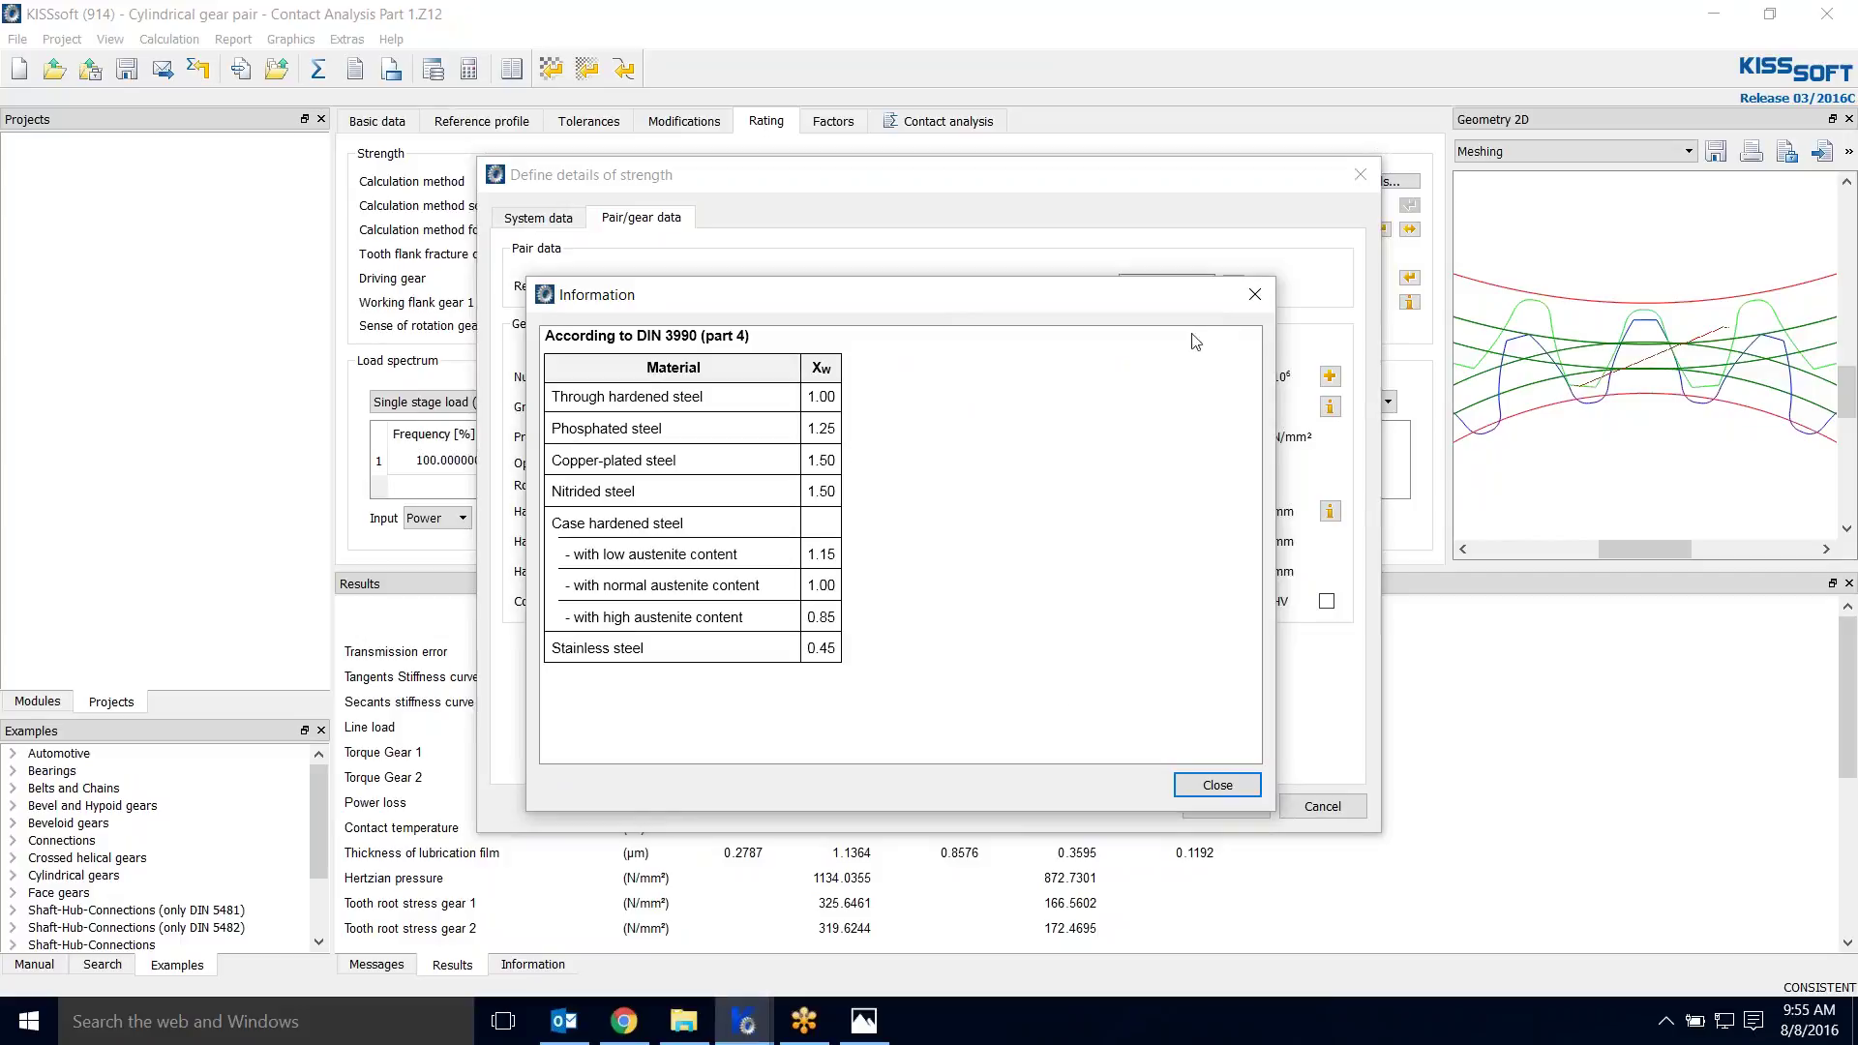
pyautogui.click(1255, 295)
# Step: Close the strength details dialog, keeping the current settings
pyautogui.click(544, 215)
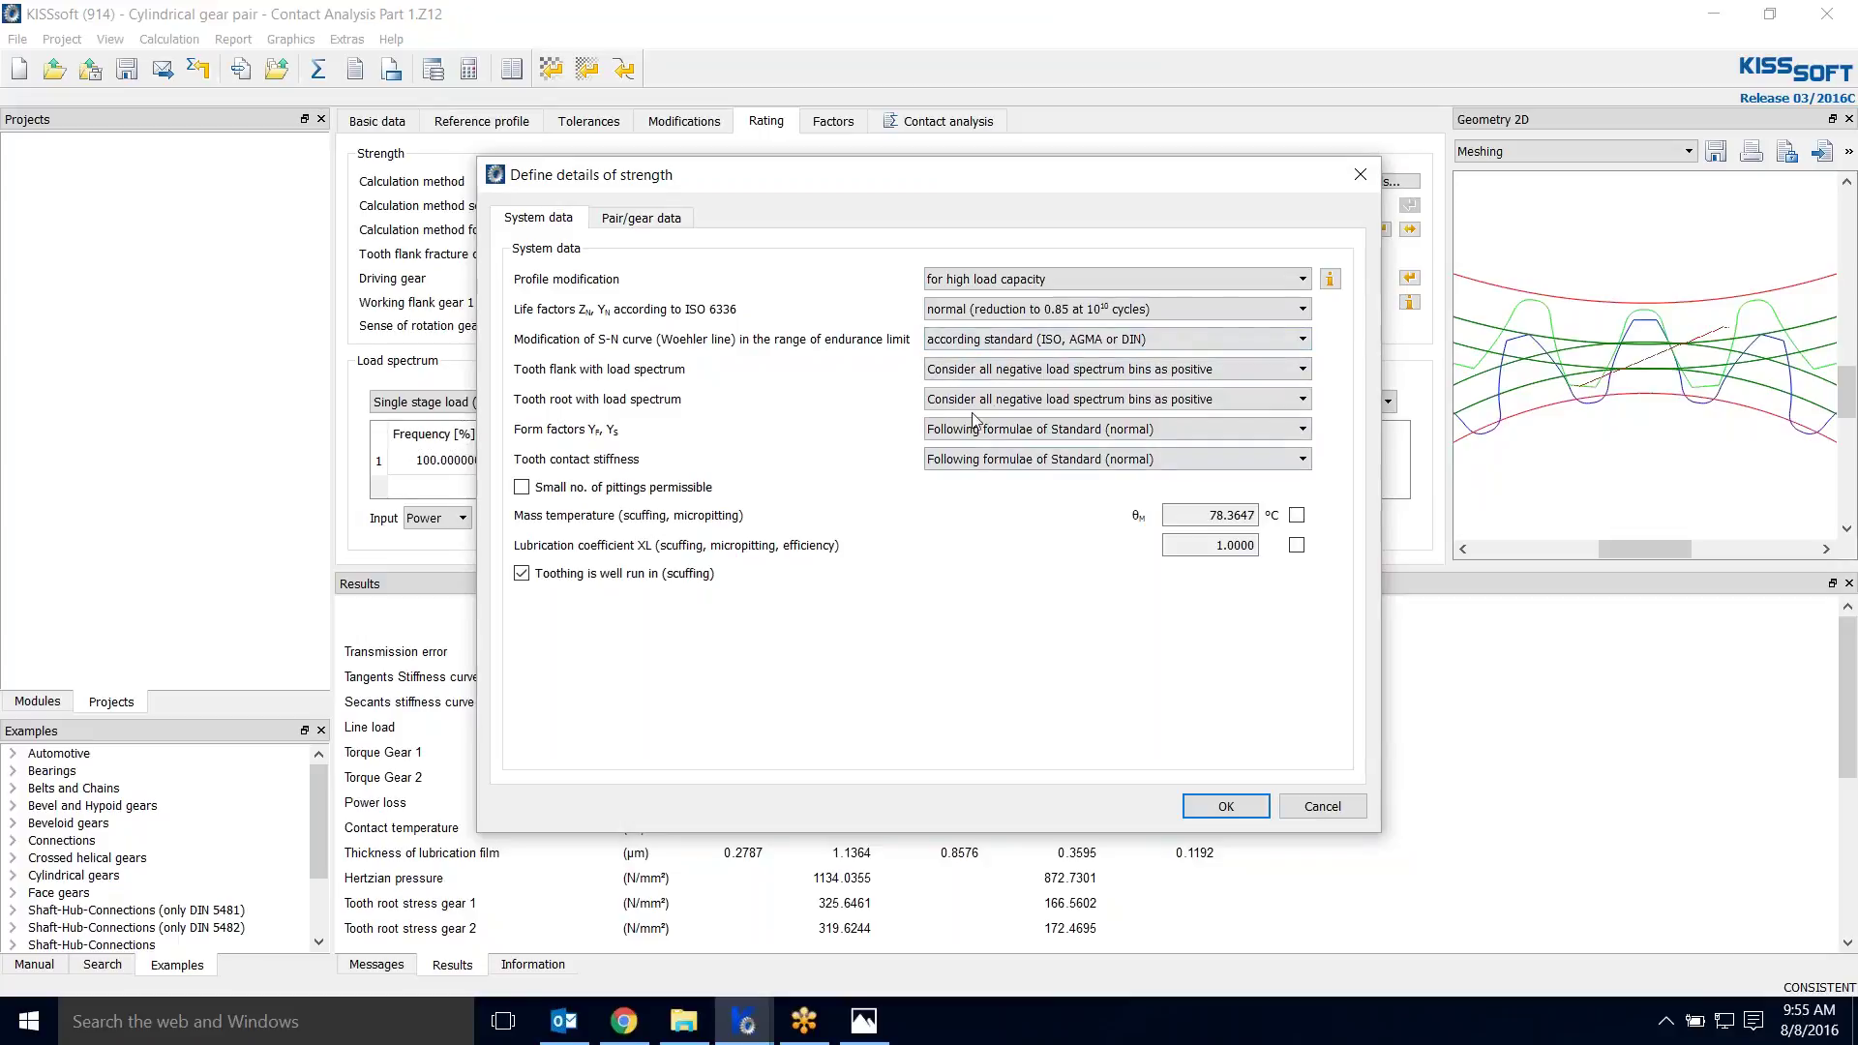
pyautogui.click(1227, 808)
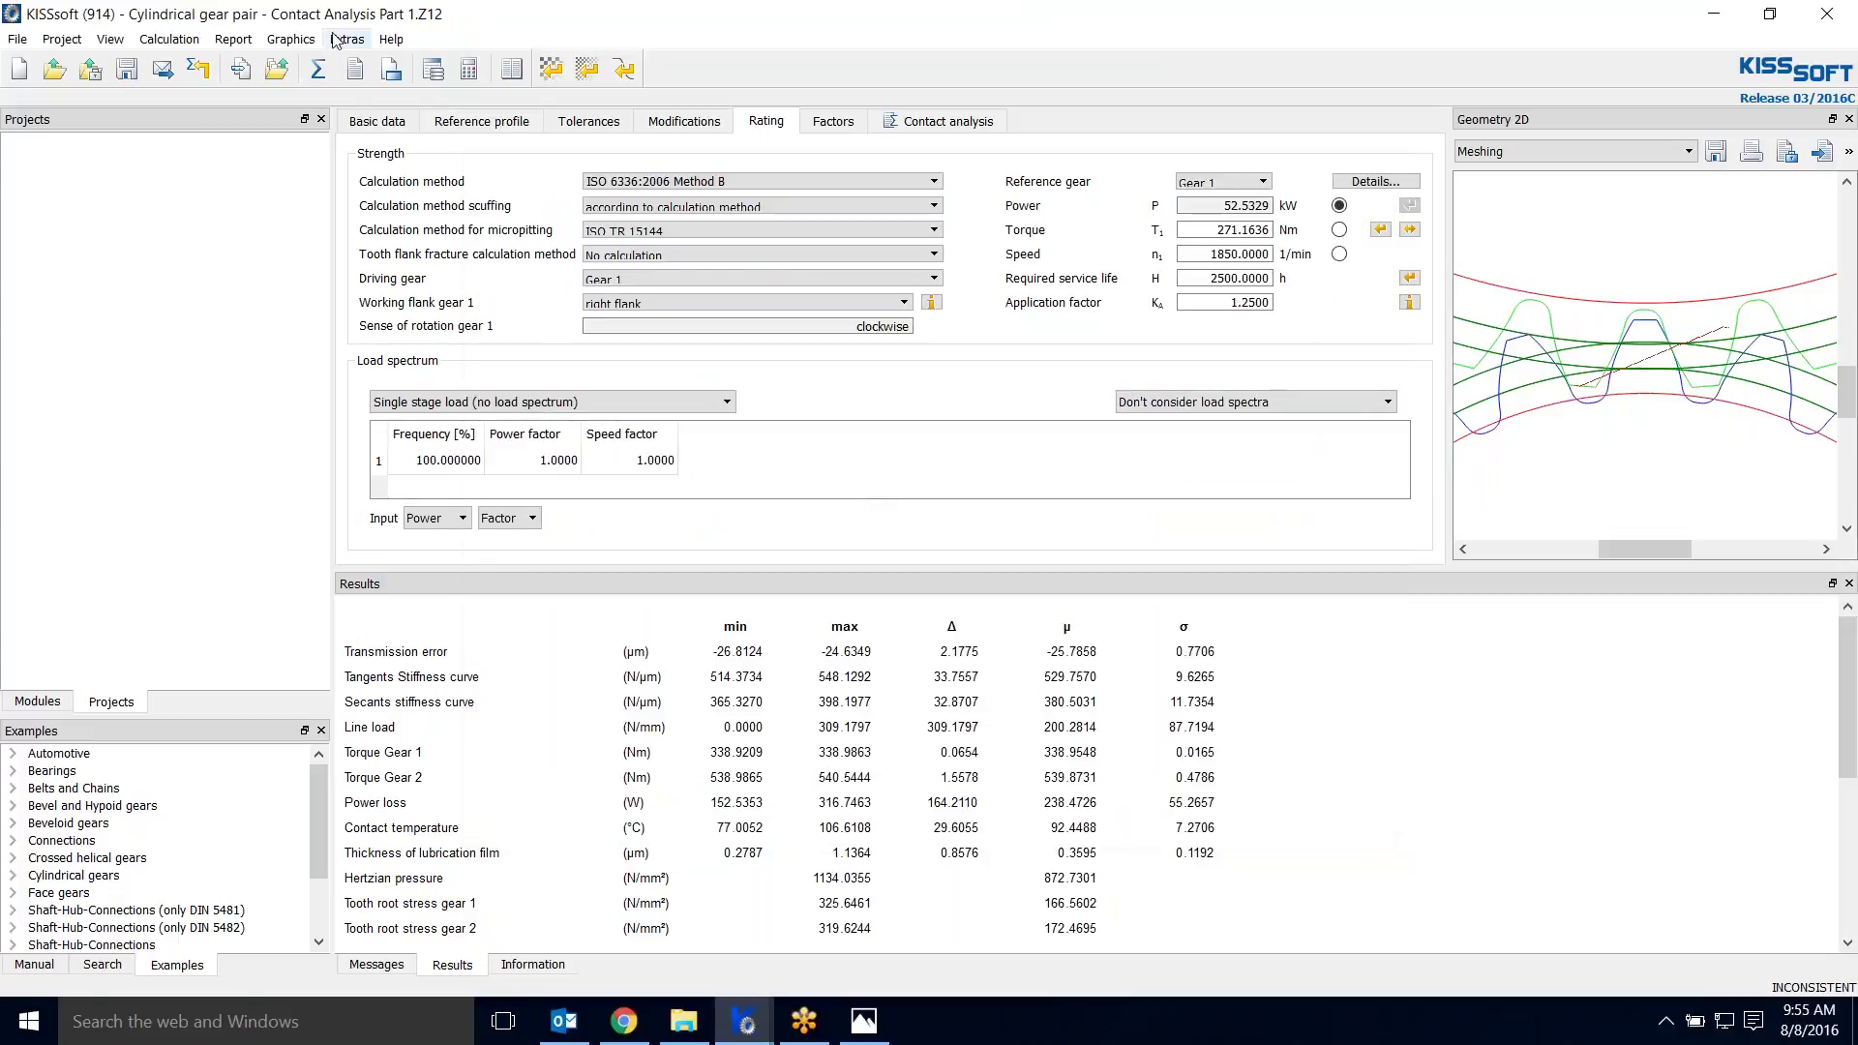
pyautogui.click(392, 73)
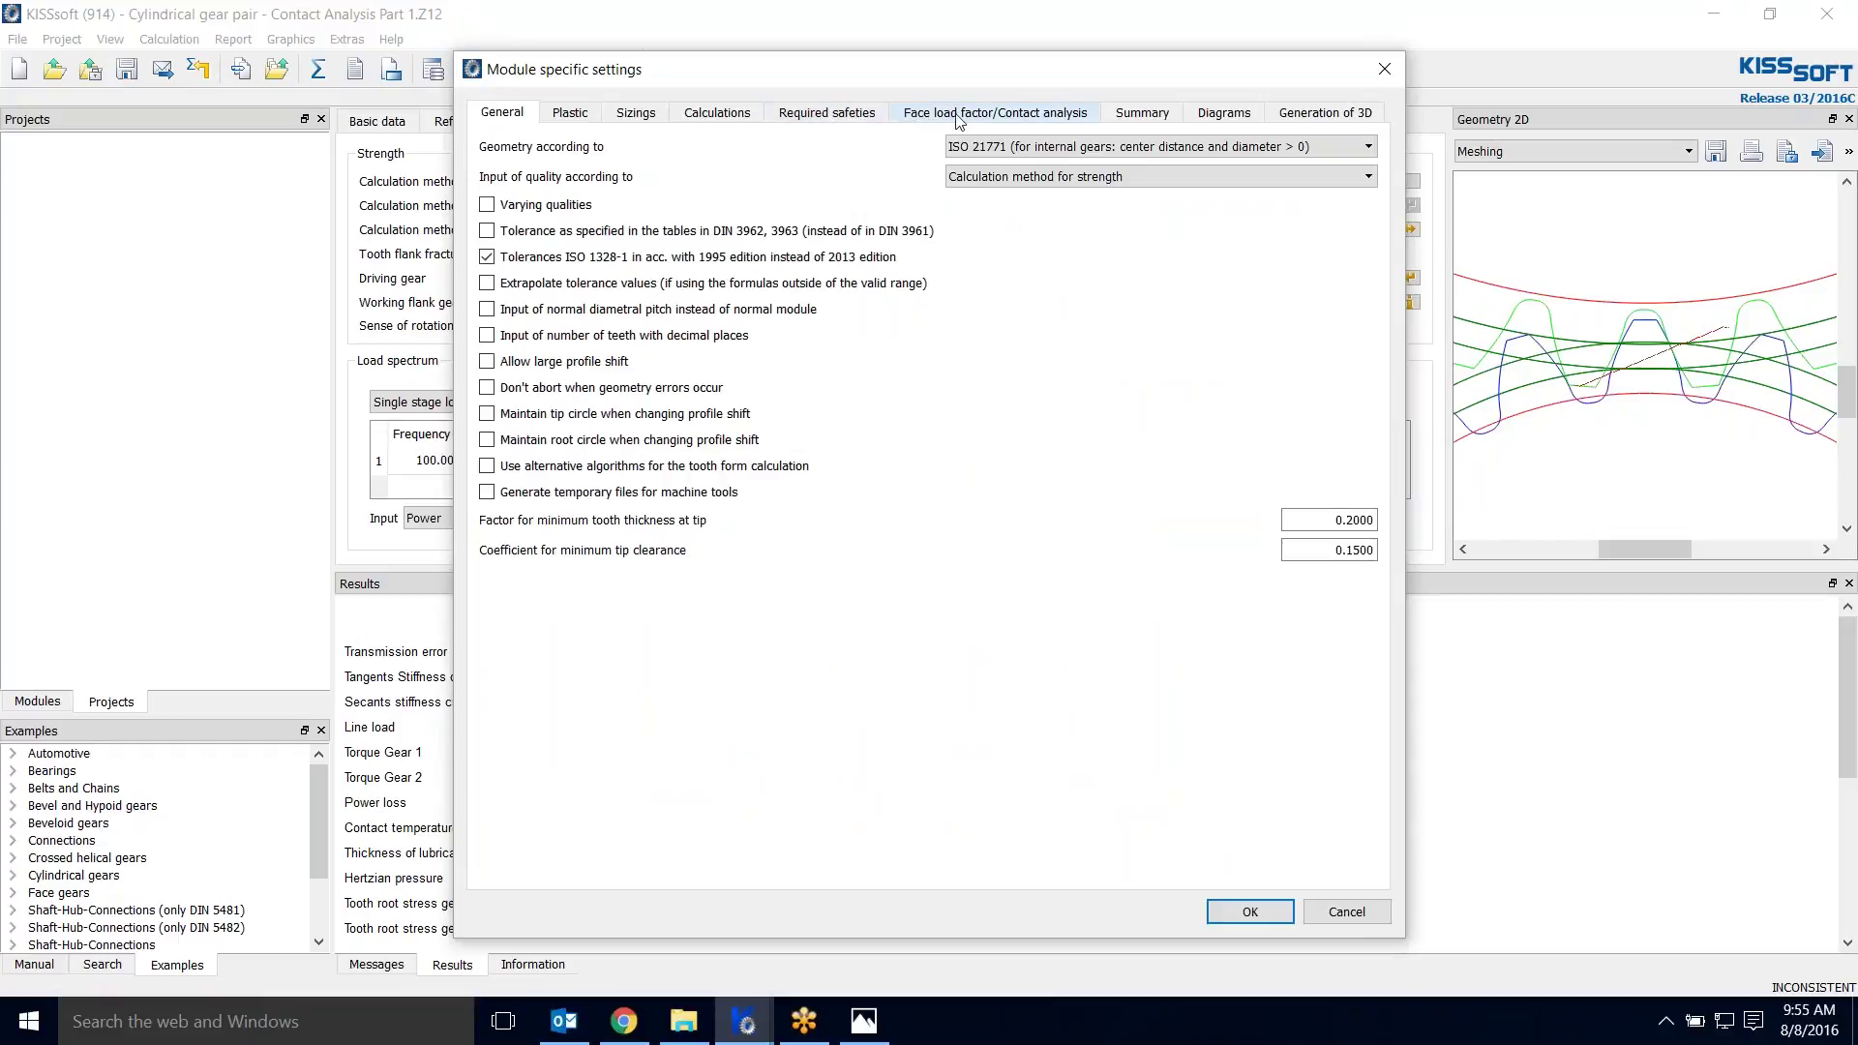
pyautogui.click(960, 120)
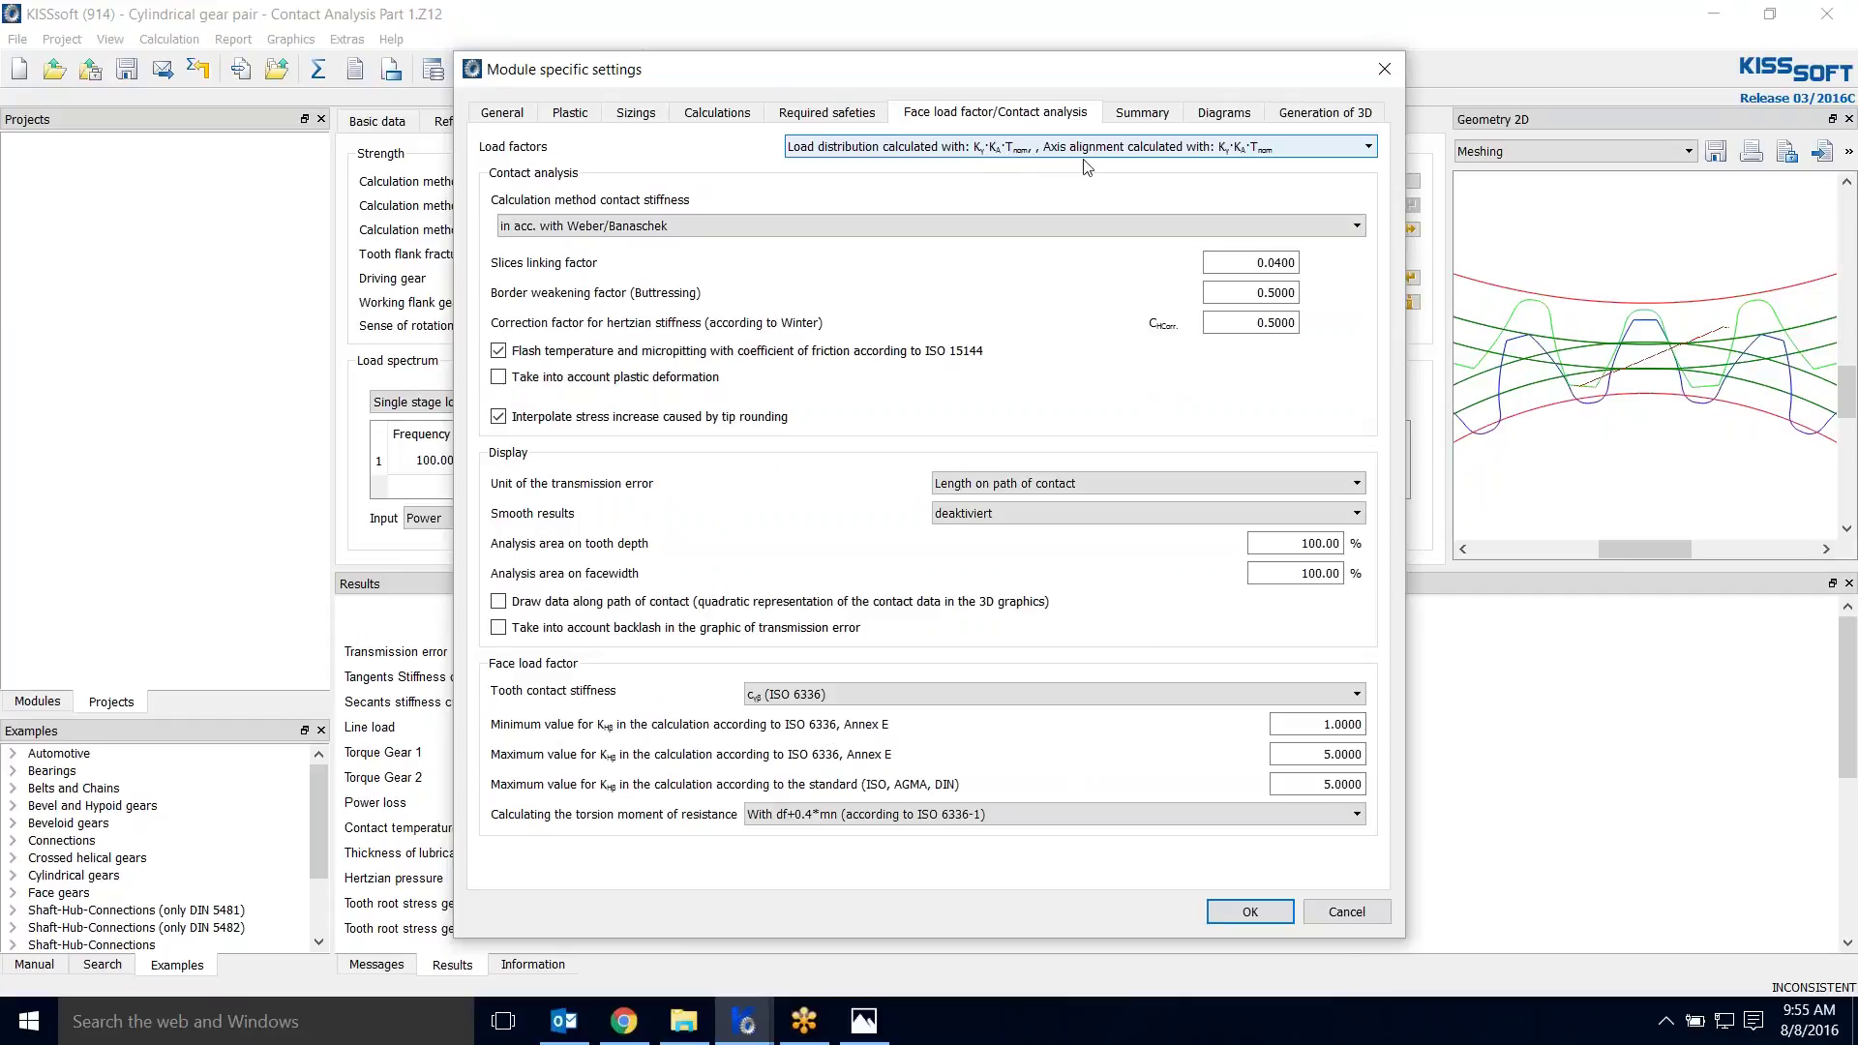
pyautogui.click(1223, 152)
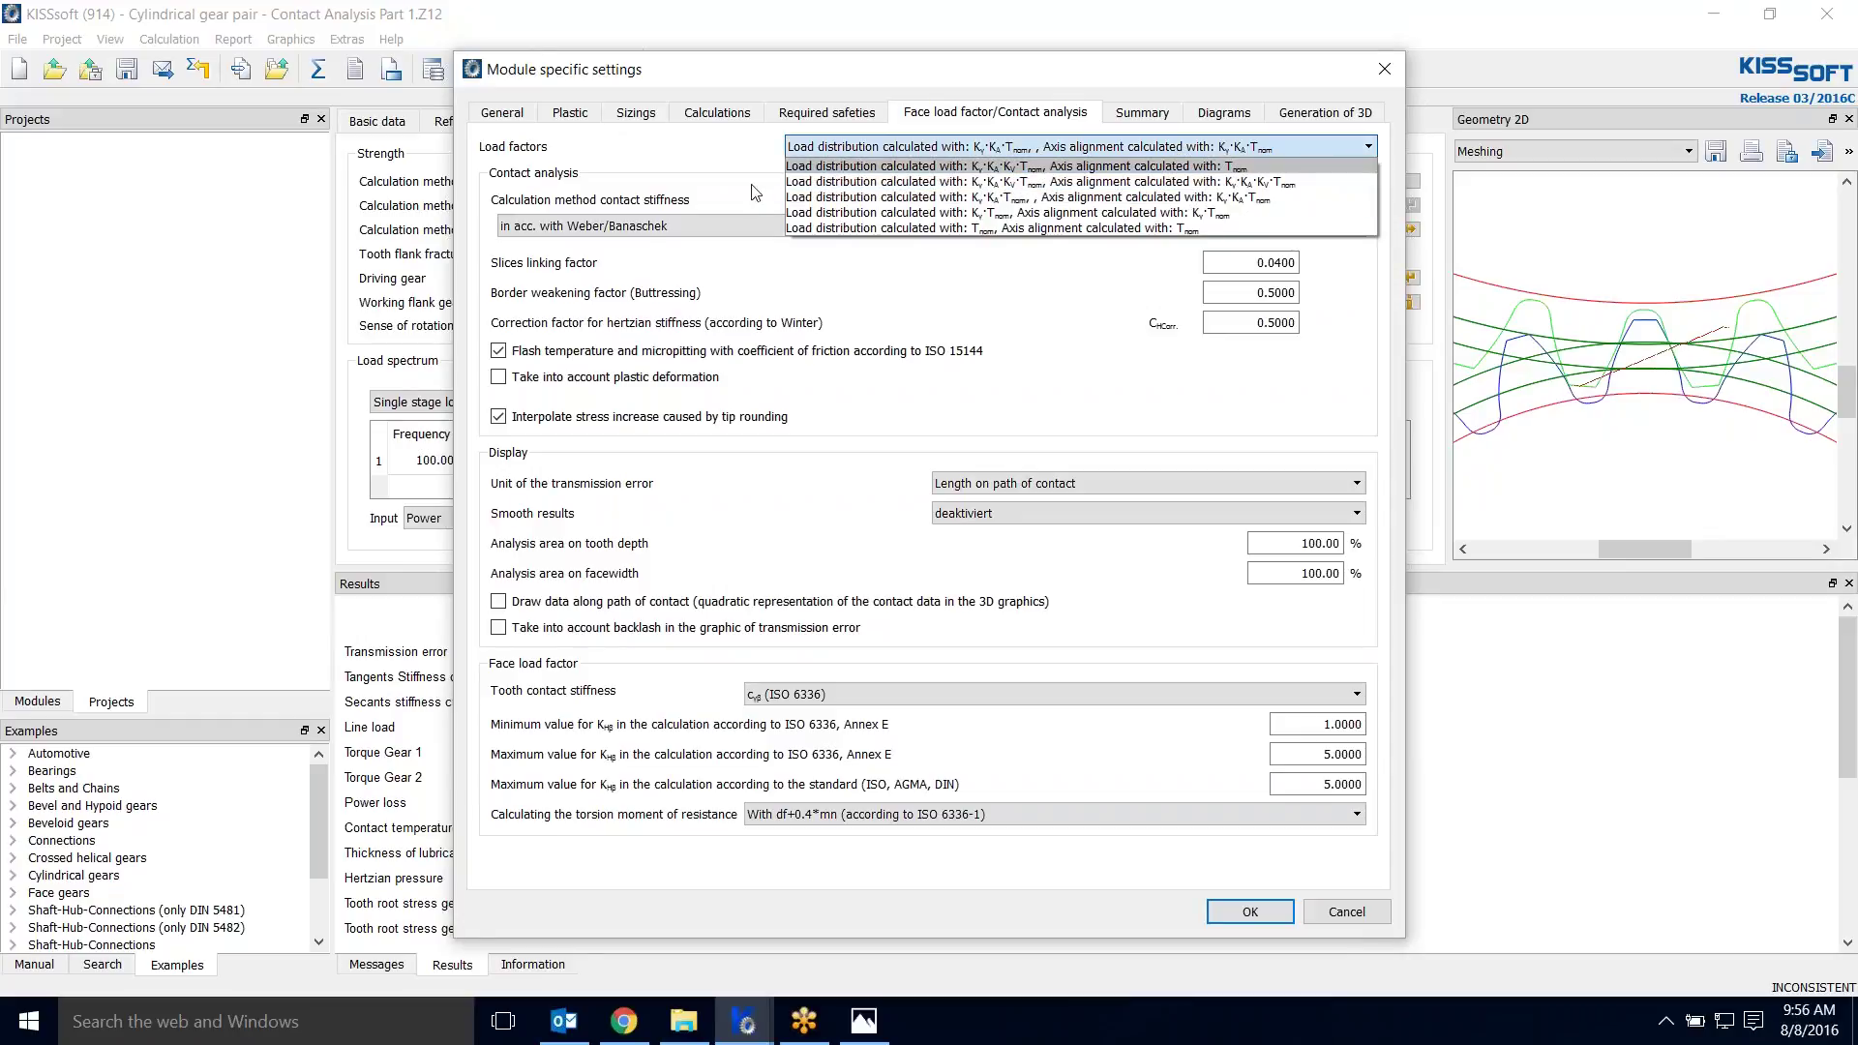
pyautogui.click(721, 140)
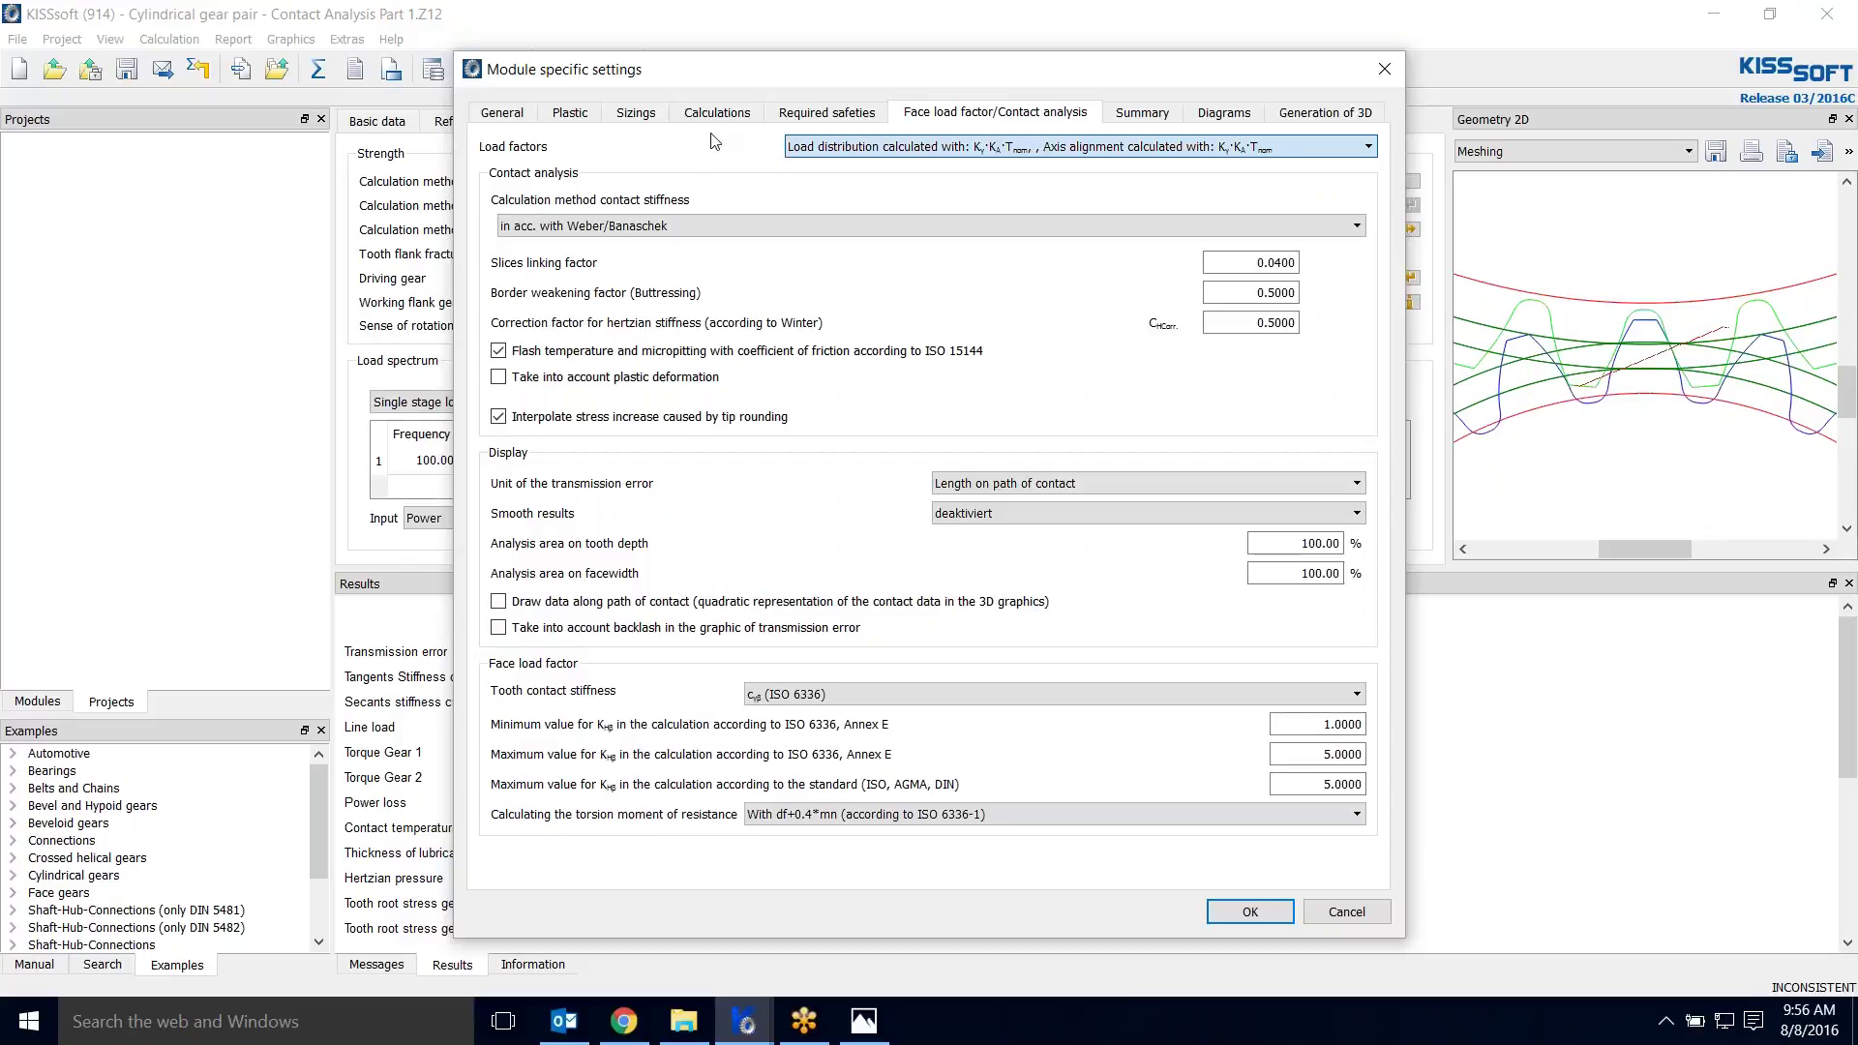
pyautogui.click(1357, 907)
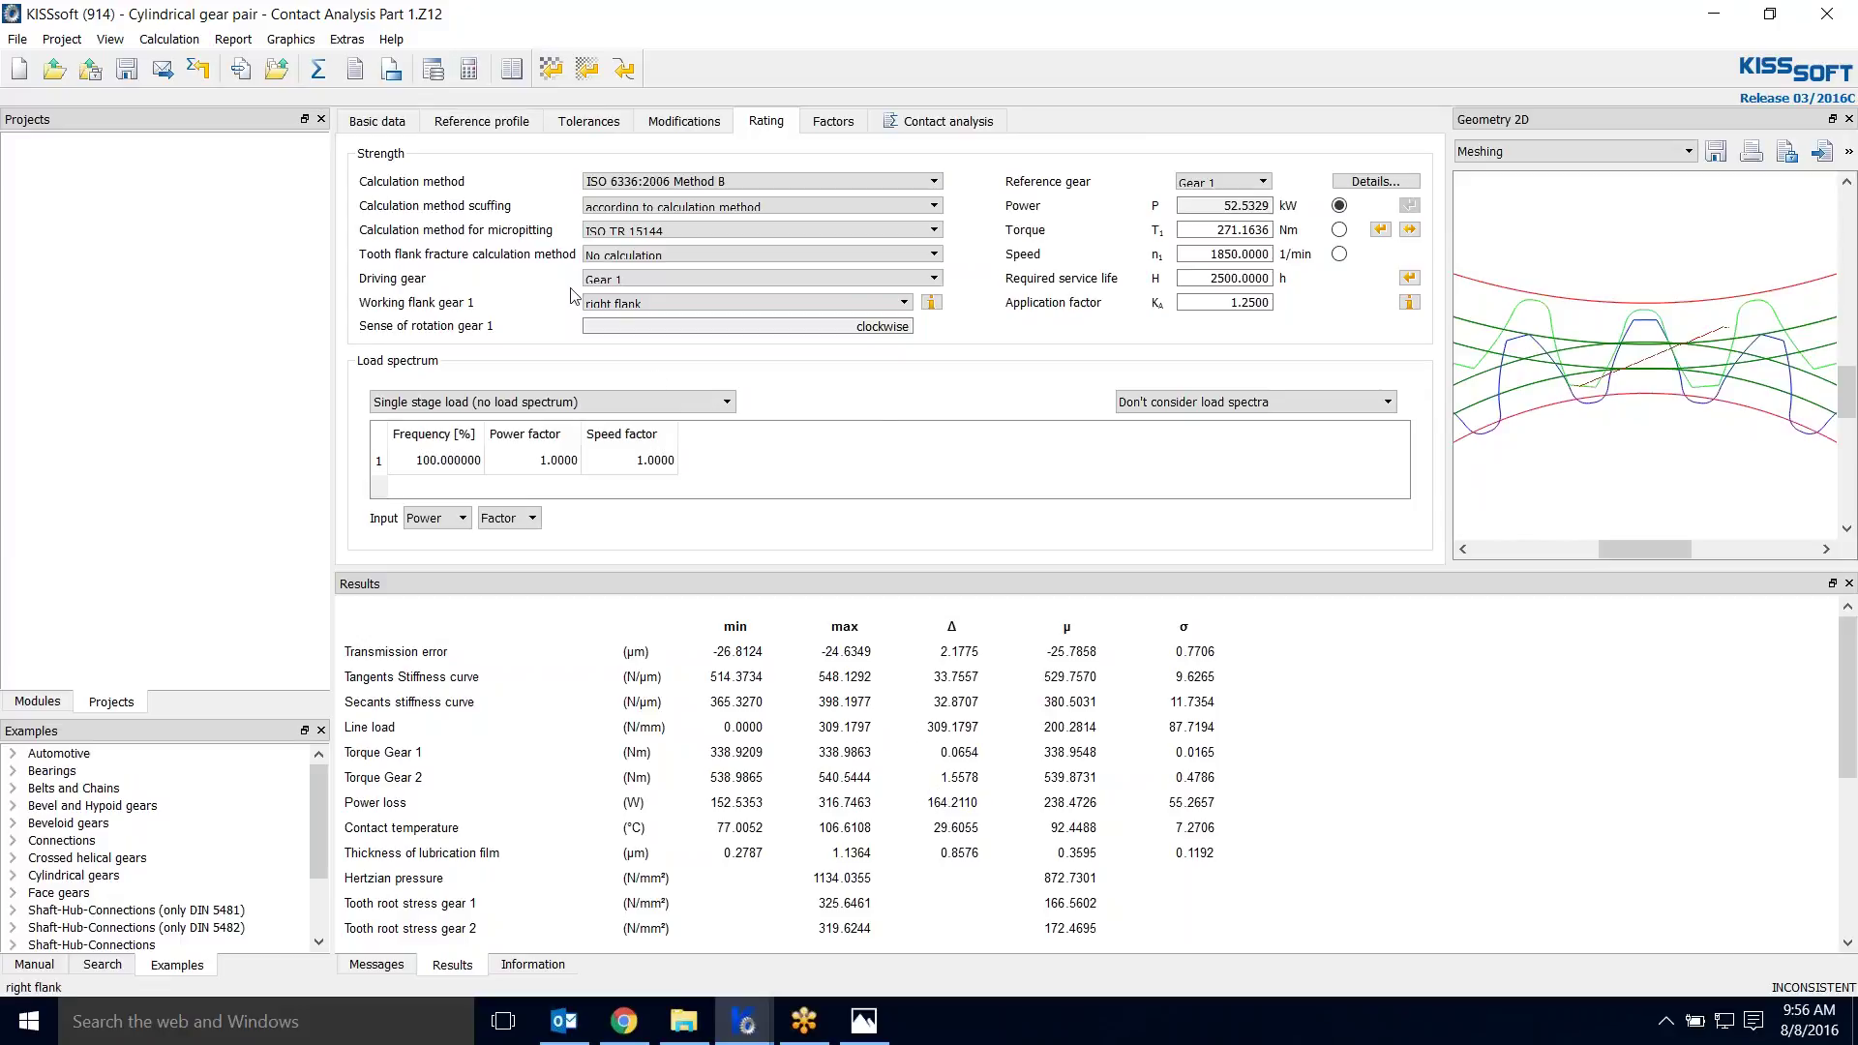
# Step: Recalculate the gear pair from Basic data to get root, flank and scuffing safeties for both gears
pyautogui.click(388, 127)
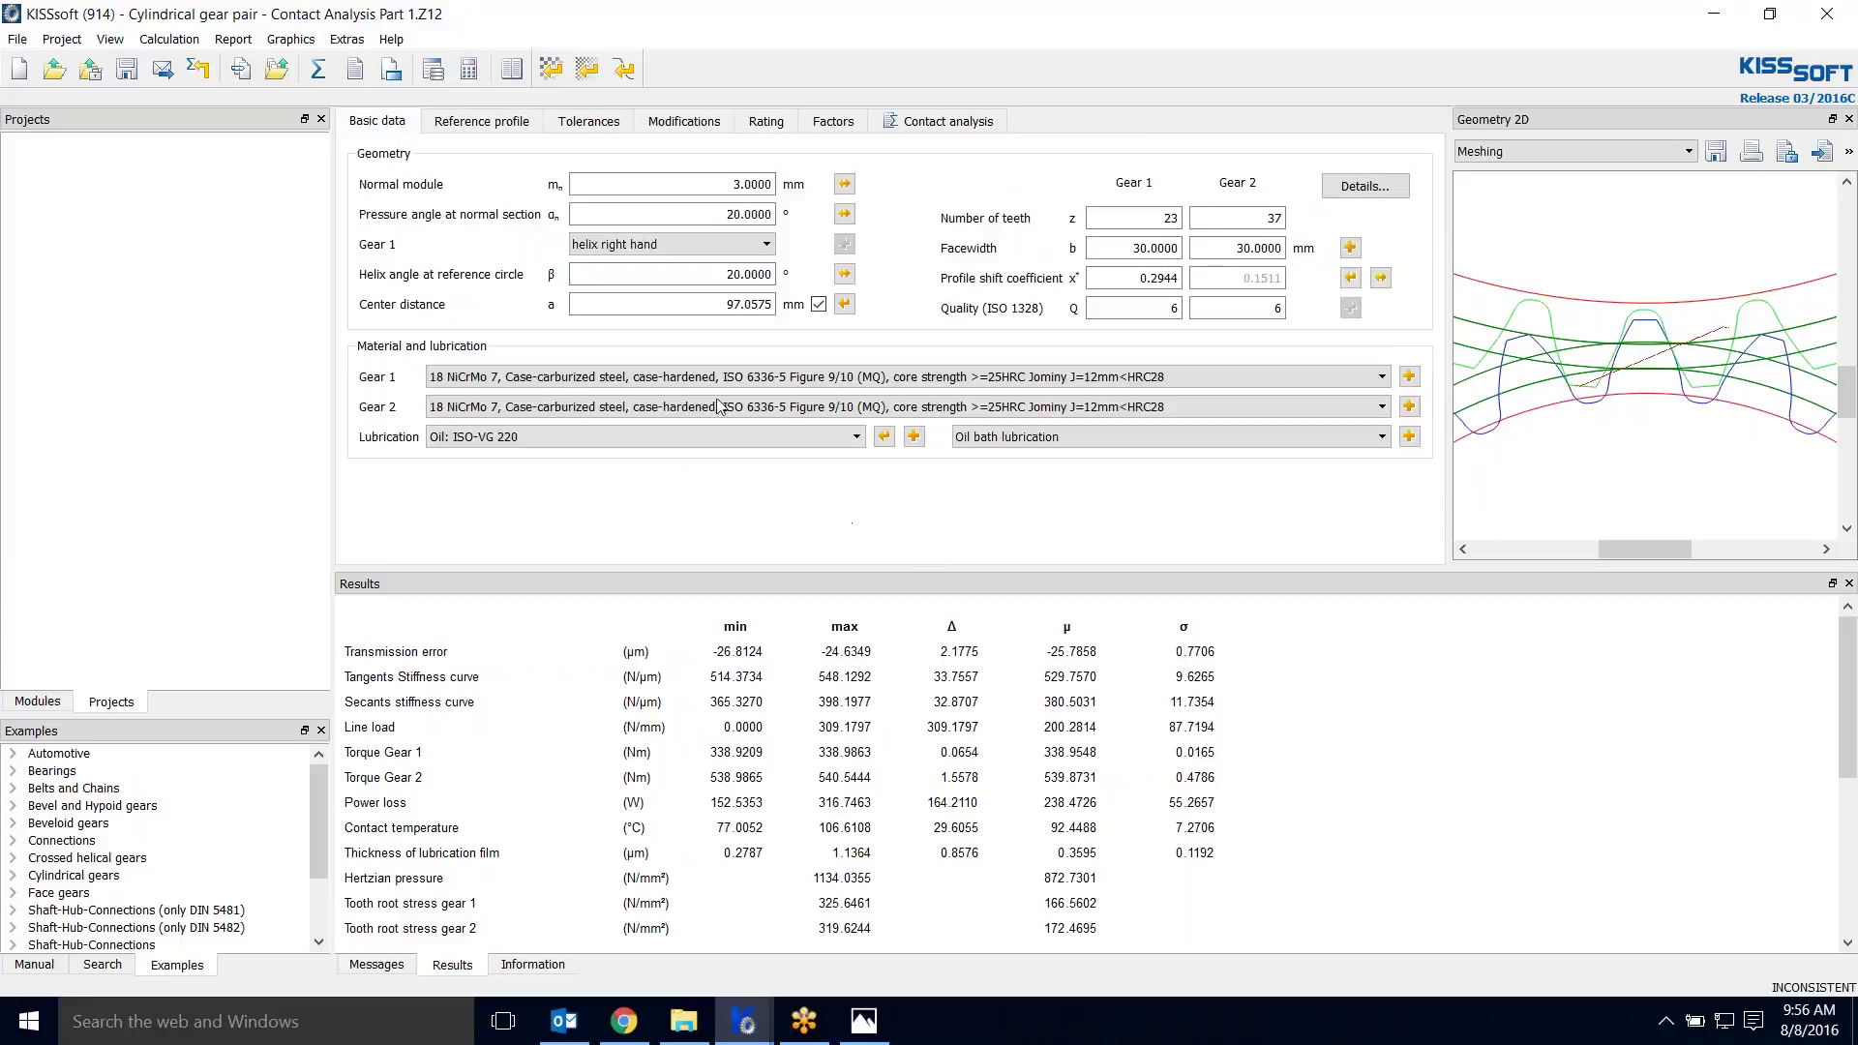
pyautogui.click(318, 69)
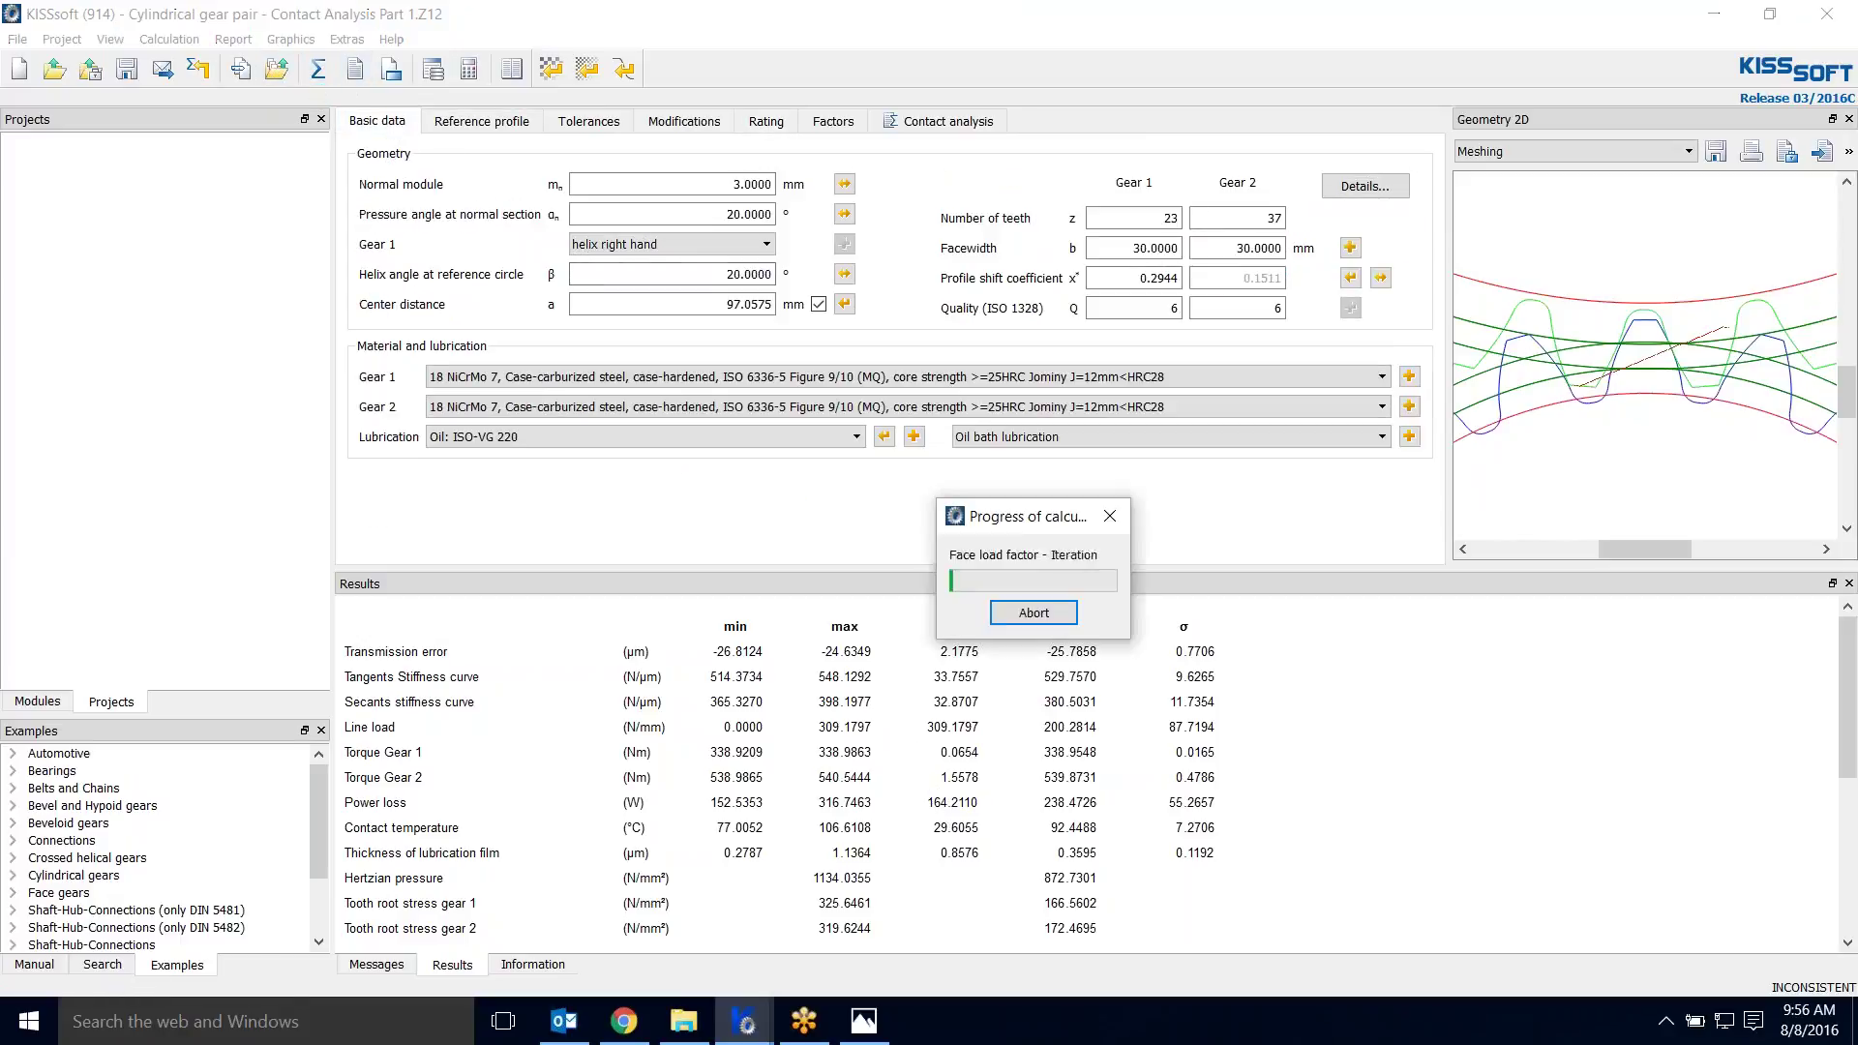